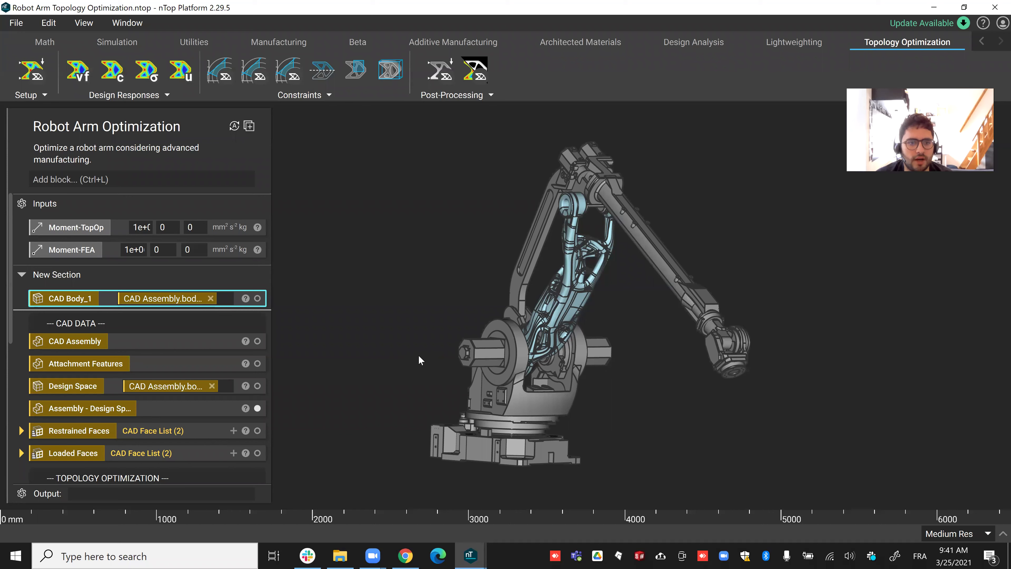
Step: Isolate the Design Space body of the robot arm in the viewport
right_drag(489, 387, 541, 384)
scroll(540, 385, up, 1)
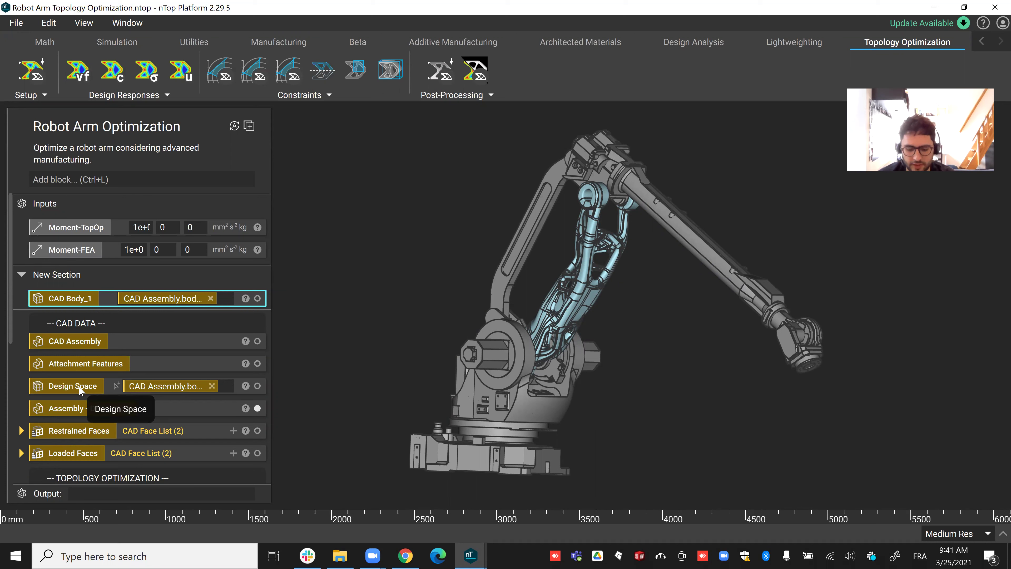
click(82, 366)
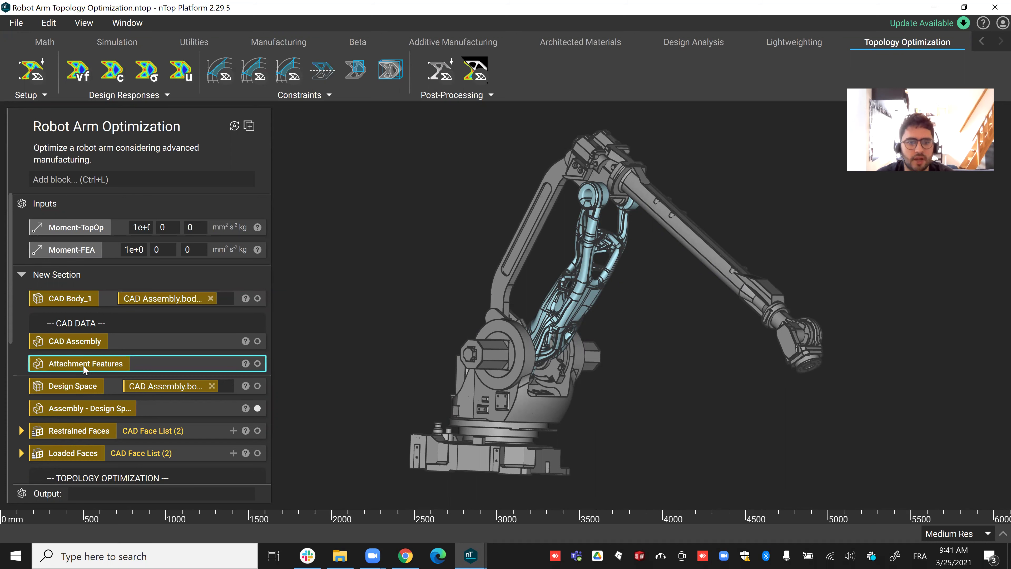
click(78, 386)
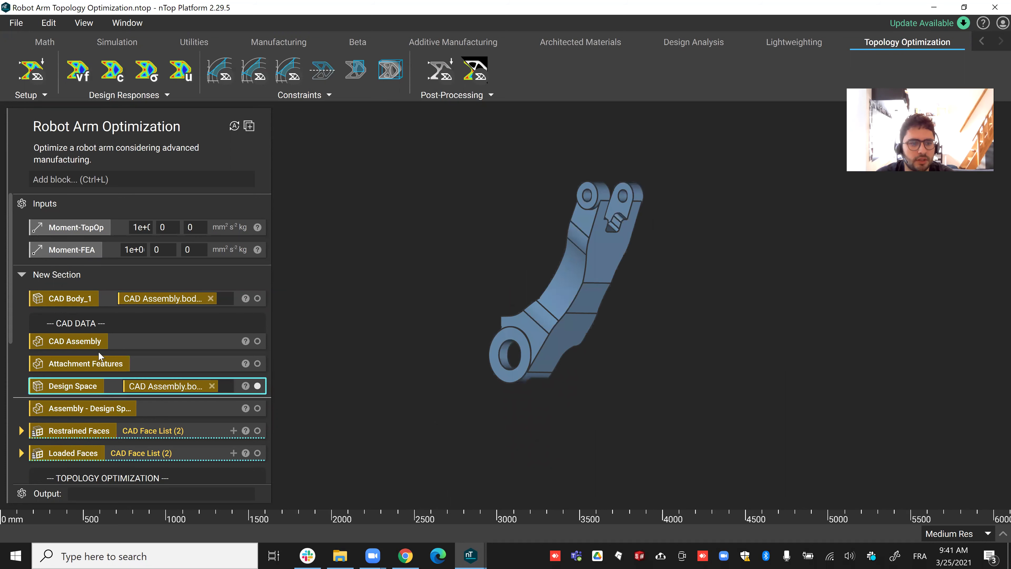
Step: Display the full CAD Assembly on its own and examine the original arm from several angles
click(95, 341)
right_drag(727, 288, 558, 315)
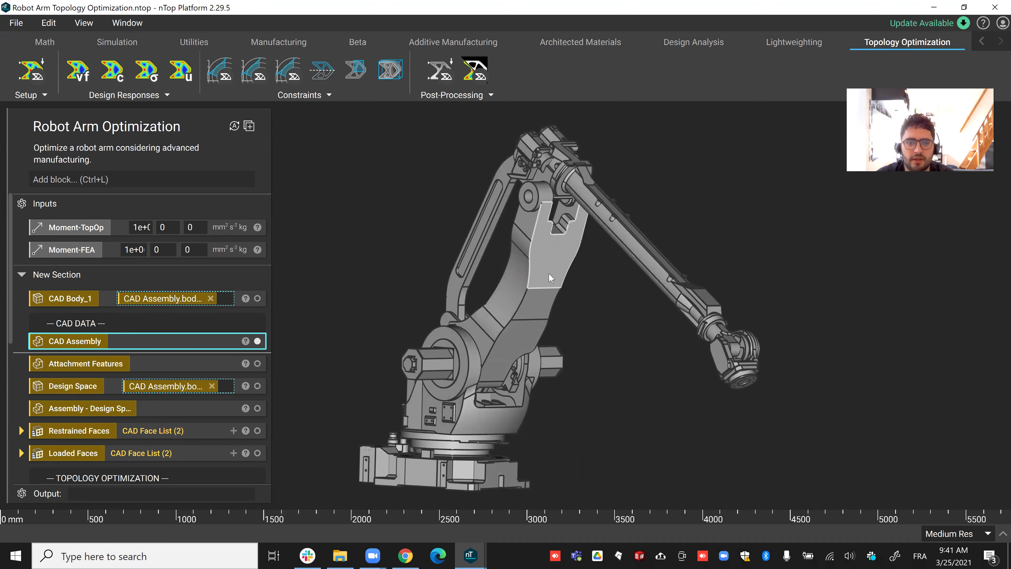
right_drag(541, 266, 466, 247)
right_drag(582, 295, 541, 283)
right_drag(641, 330, 586, 330)
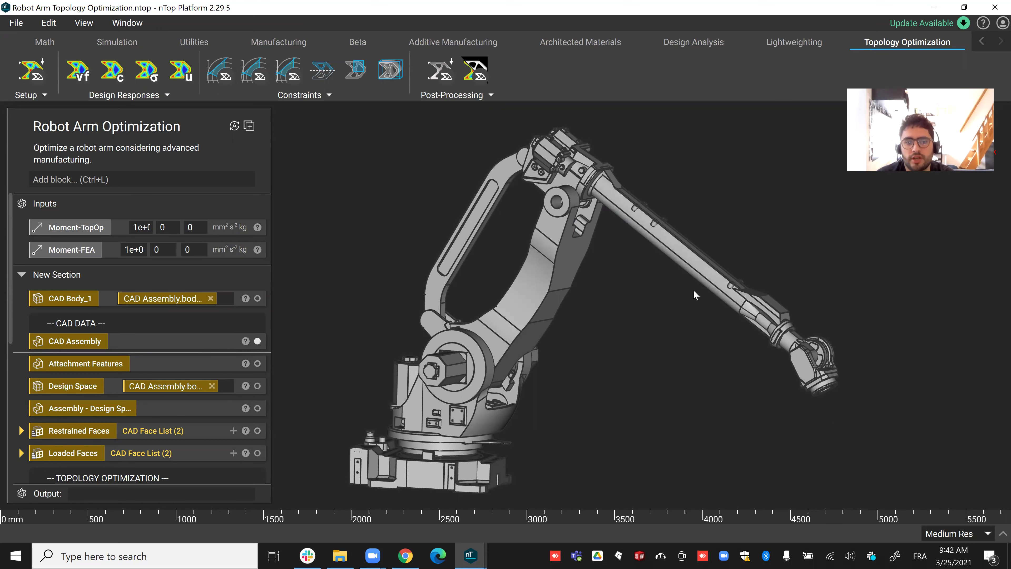
middle_drag(680, 304, 695, 293)
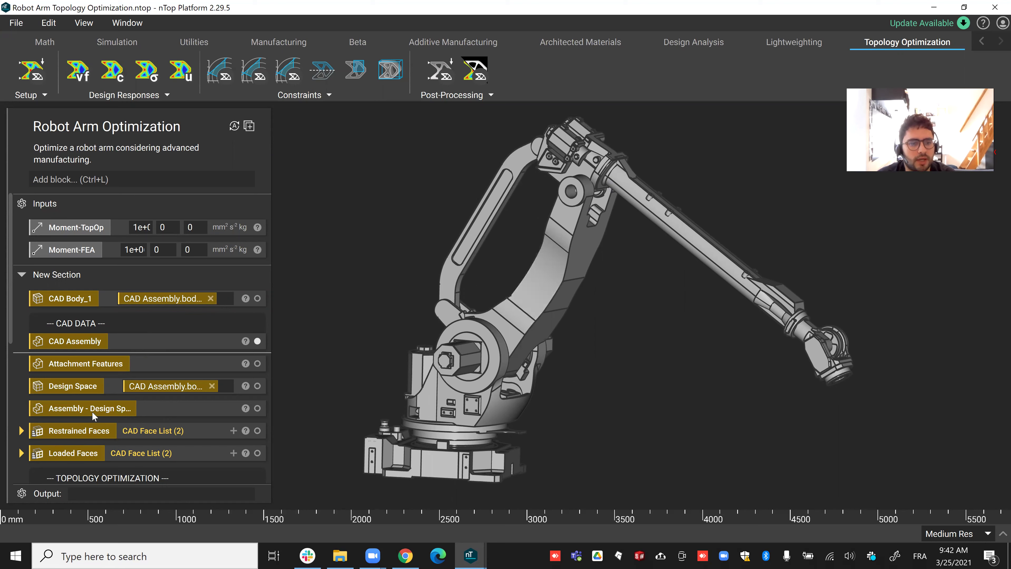
right_drag(556, 319, 517, 311)
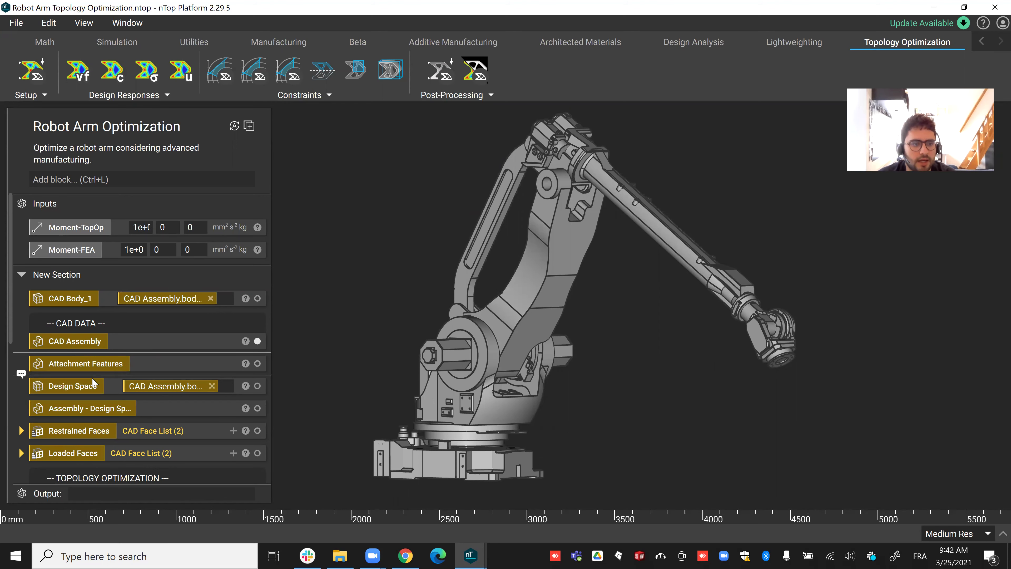
Step: Show the Assembly - Design Space block together with the CAD Export body and inspect the optimized arm within the robot
click(87, 409)
scroll(105, 394, down, 6)
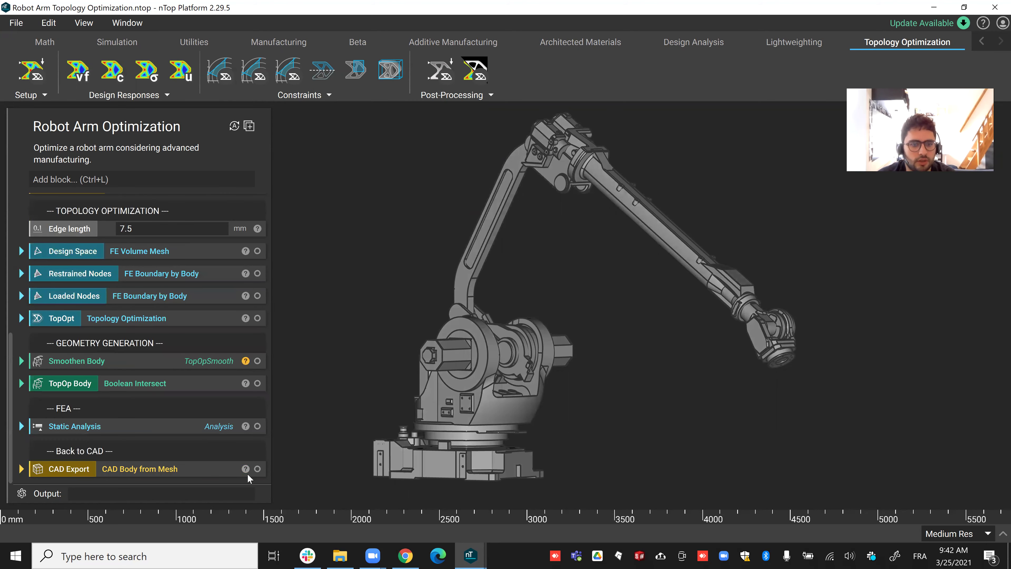
click(257, 469)
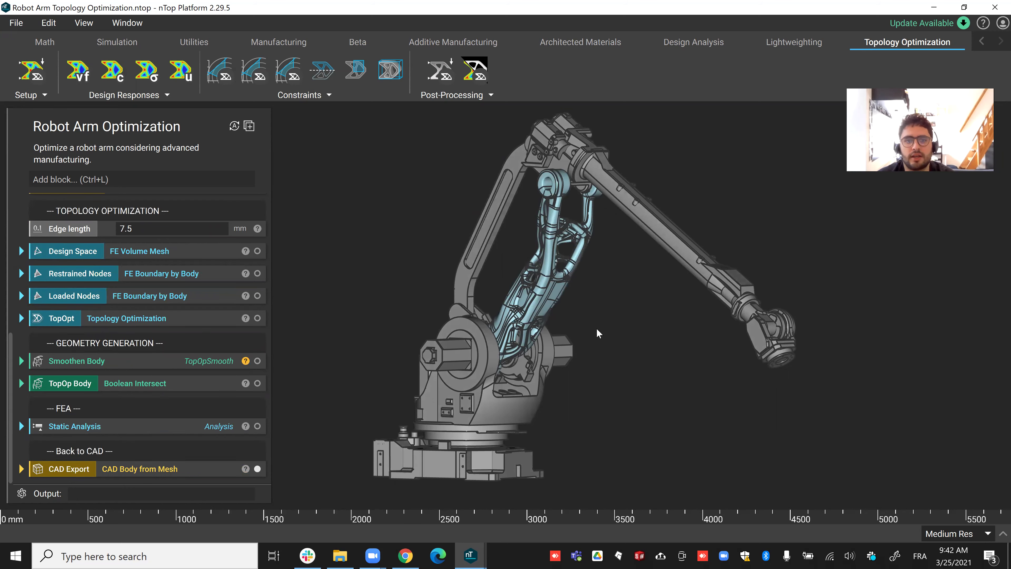
right_drag(646, 330, 622, 304)
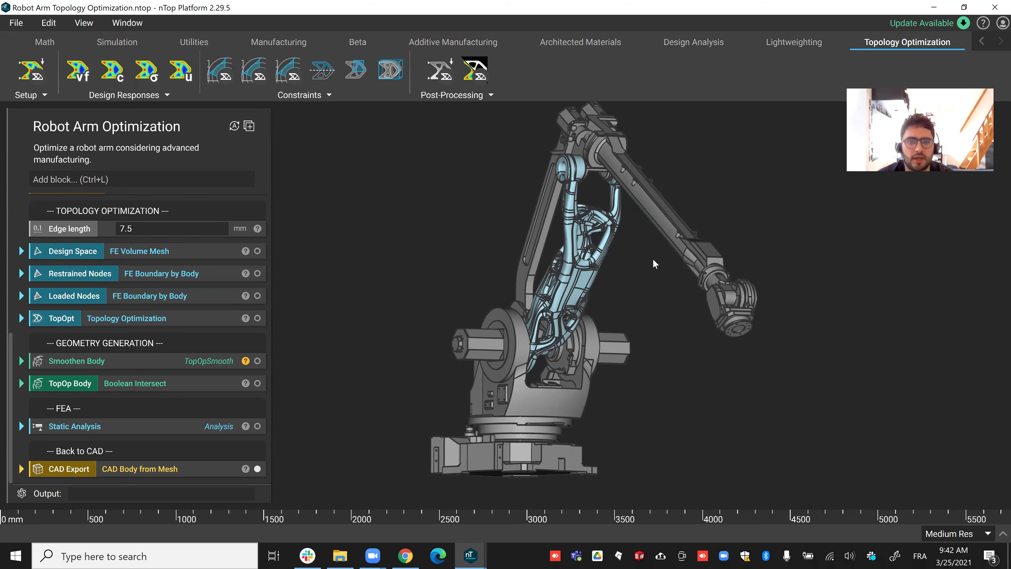
right_drag(653, 258, 666, 295)
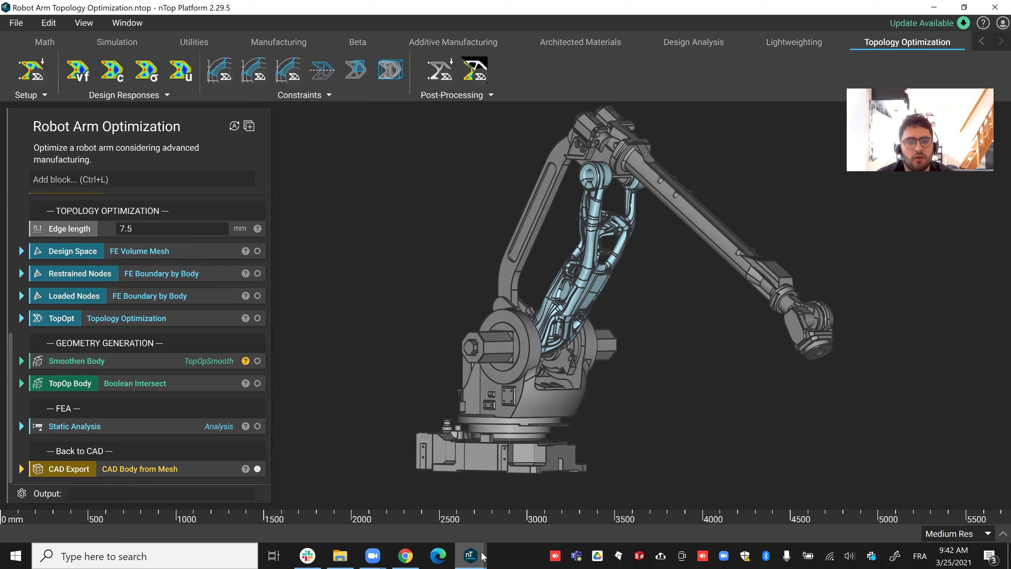
Step: Switch to the "top opt robot arm.ntop" window and look through its notebook sections
mouse_move(483, 556)
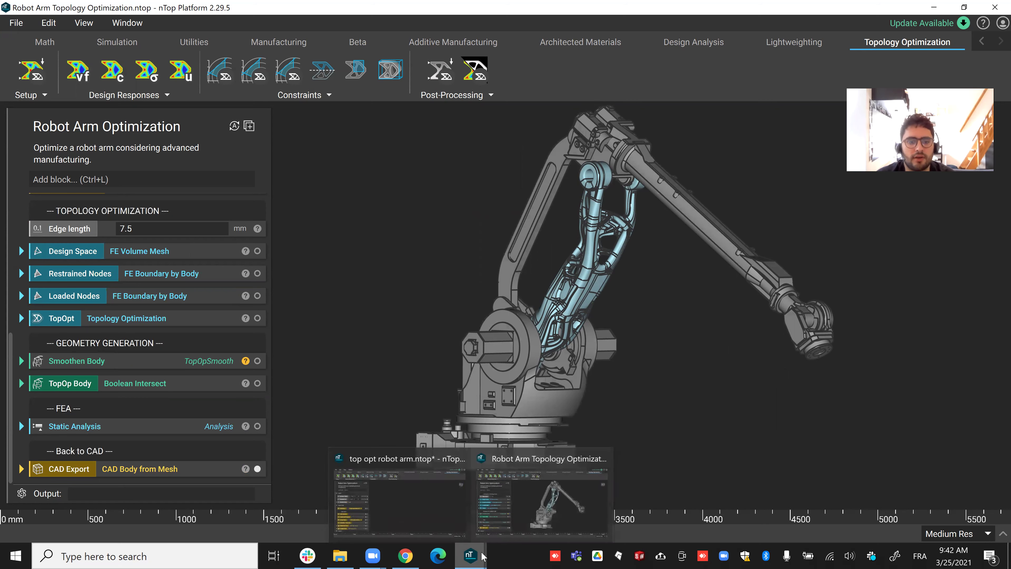
click(456, 489)
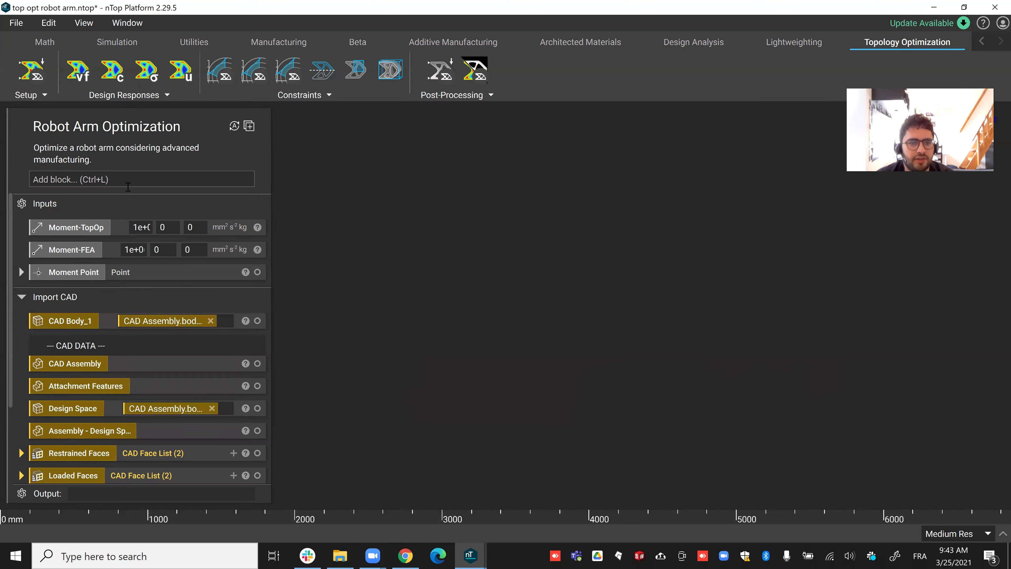
scroll(80, 295, down, 3)
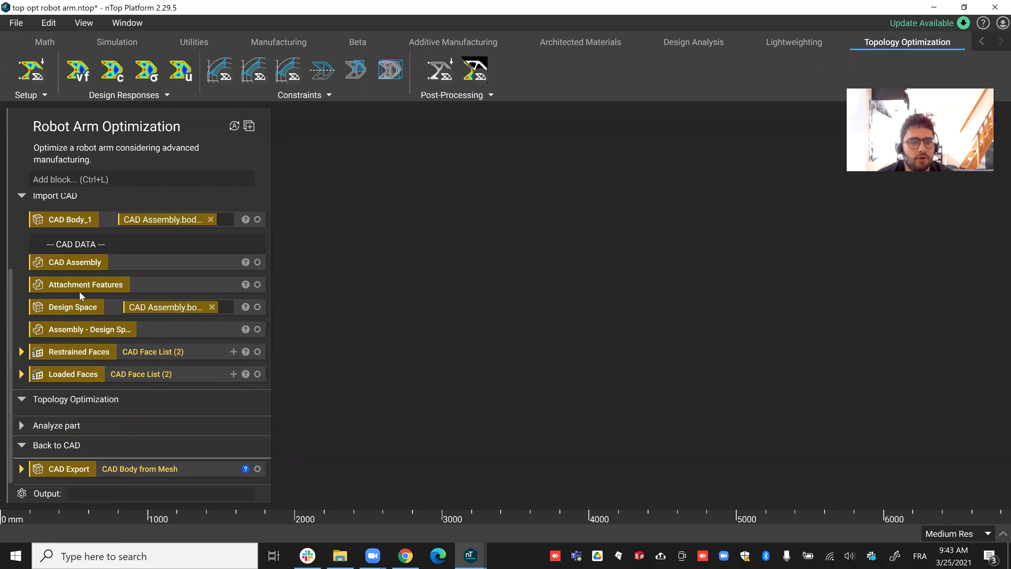
scroll(96, 271, up, 3)
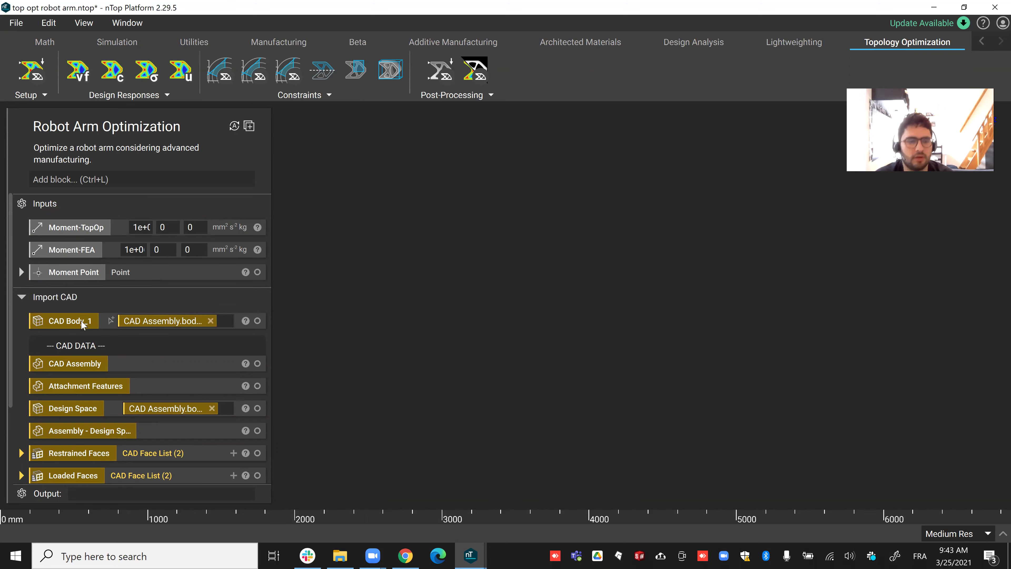
Step: Display the CAD Assembly in this notebook and turn the robot to a side view with the arm extending rightward
click(86, 364)
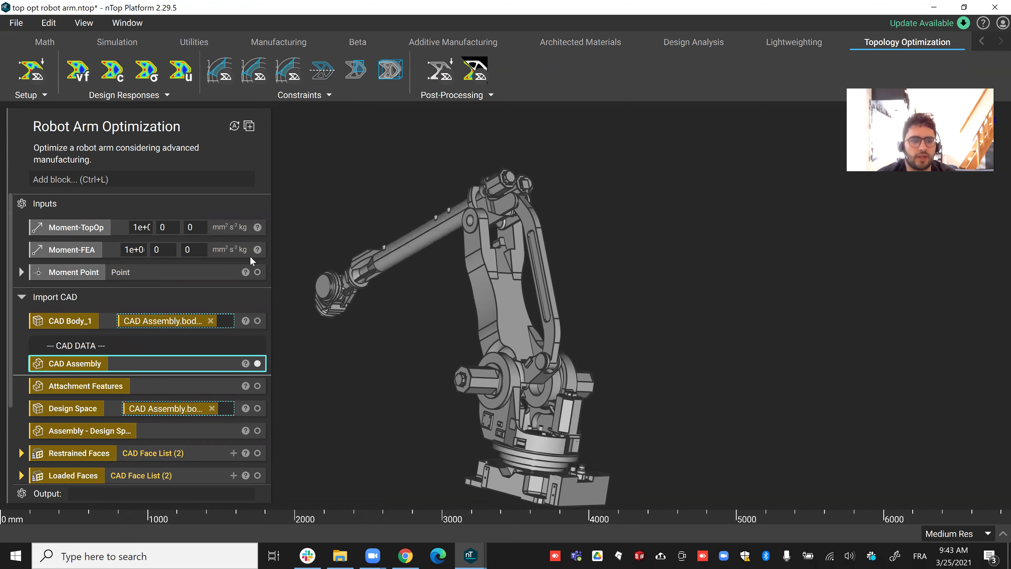
right_drag(350, 375, 867, 401)
middle_drag(647, 364, 700, 319)
right_drag(701, 322, 523, 267)
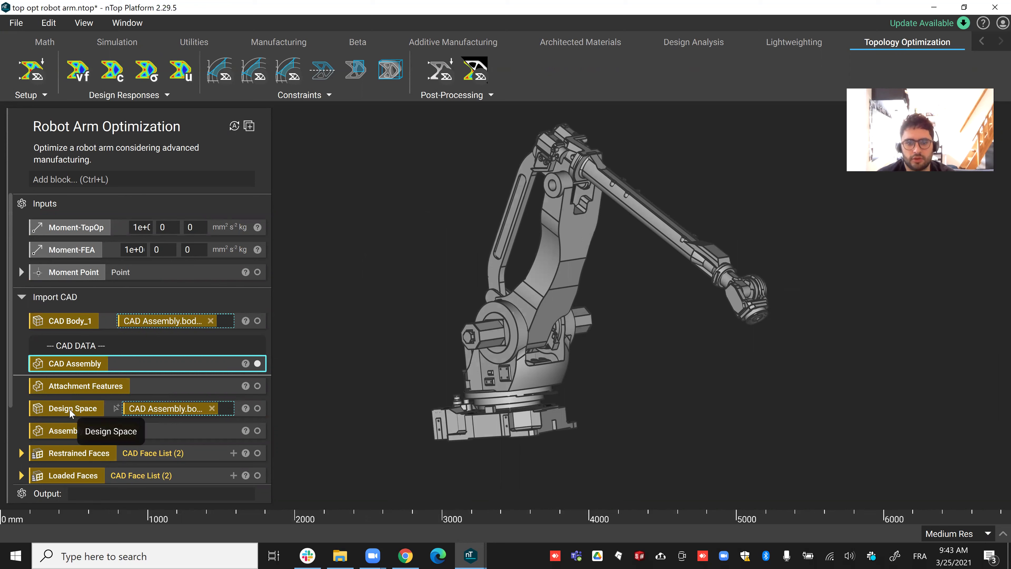
Step: Isolate the Attachment Features in the viewport to examine the arm's connection rings
click(98, 389)
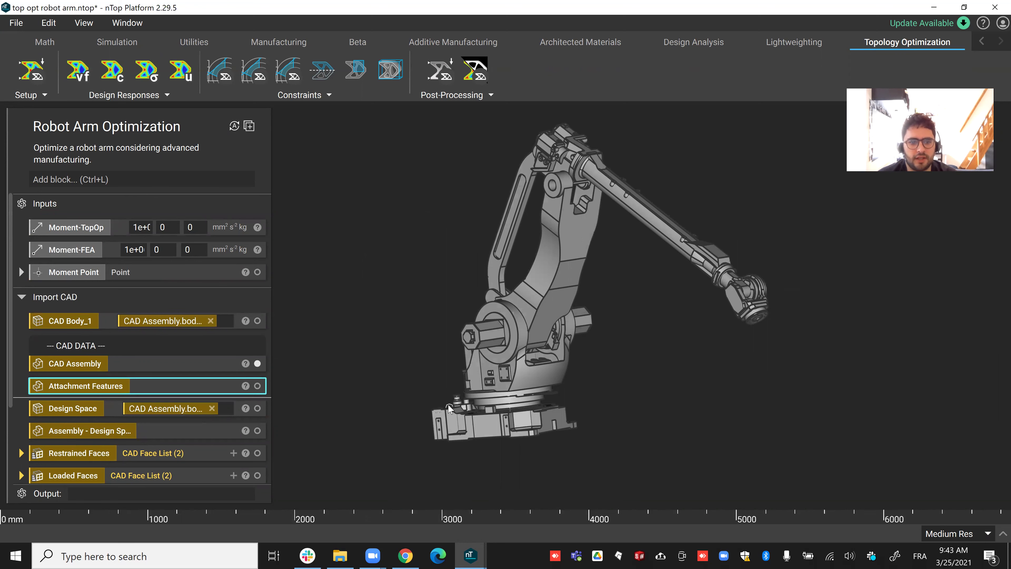
key(i)
middle_drag(523, 387, 570, 355)
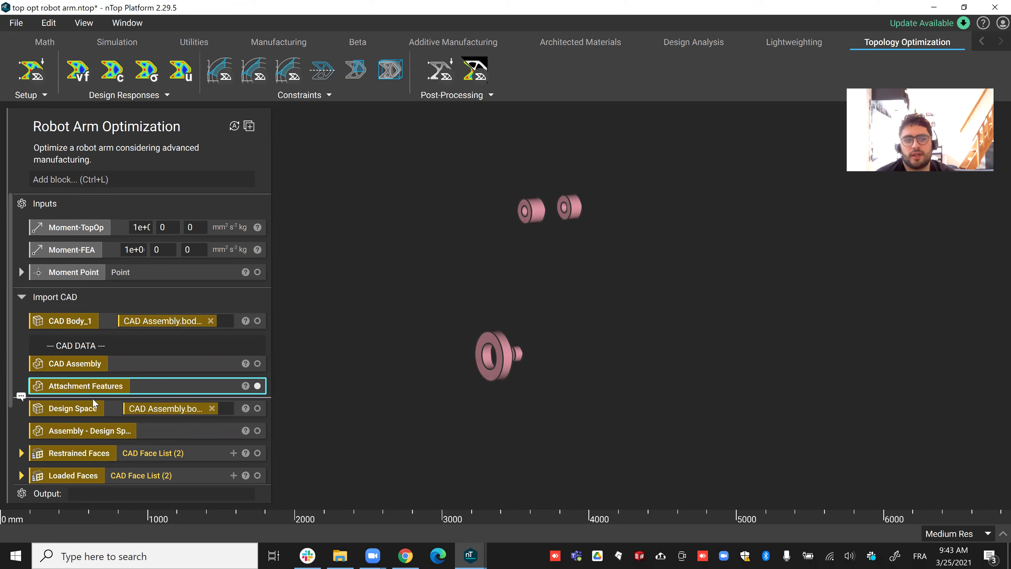
Step: Isolate the Design Space body and, separately, the Assembly - Design Space block to compare both parts of the robot
click(74, 408)
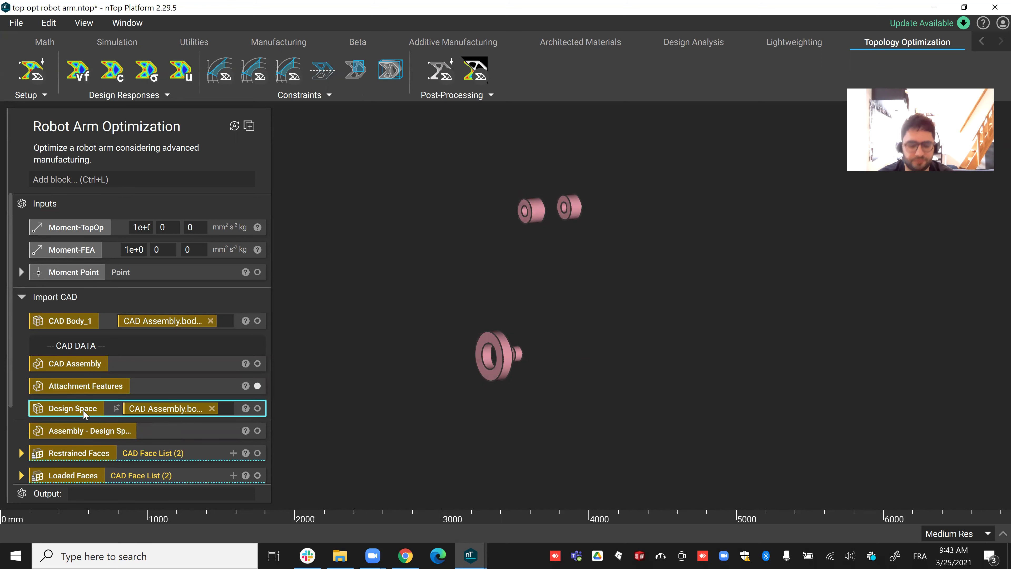
middle_drag(484, 363, 521, 343)
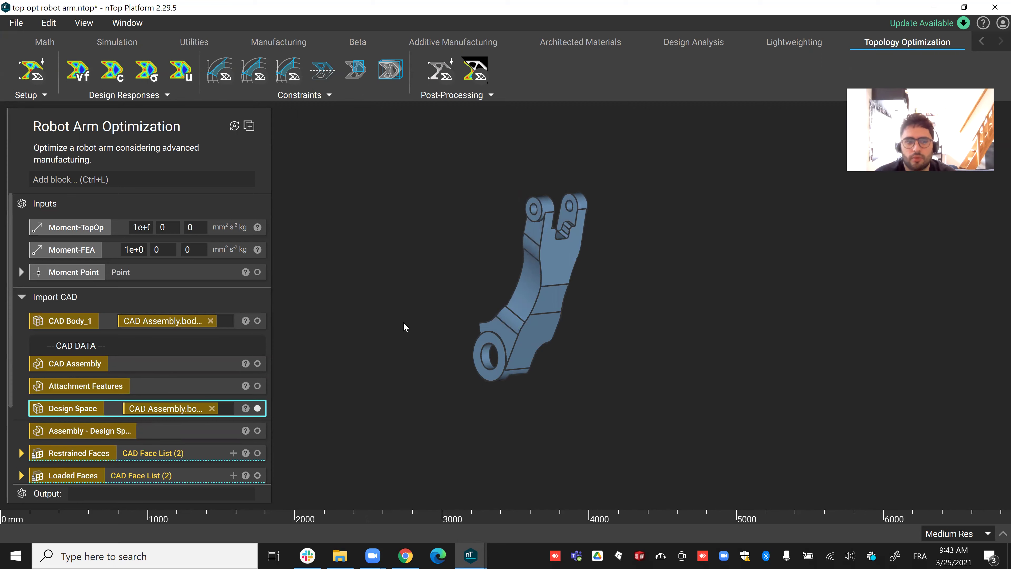
click(106, 430)
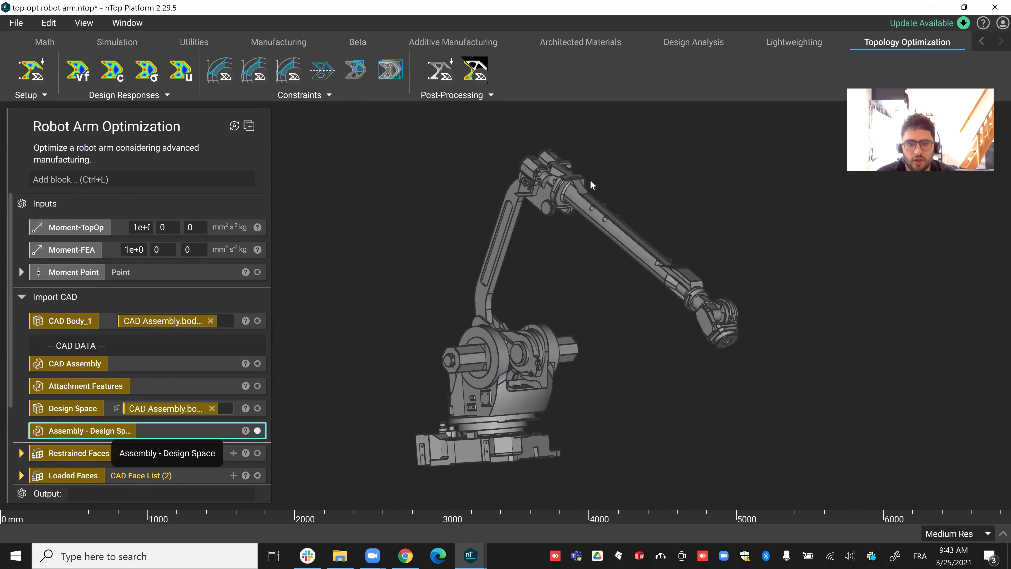
middle_drag(548, 286, 538, 350)
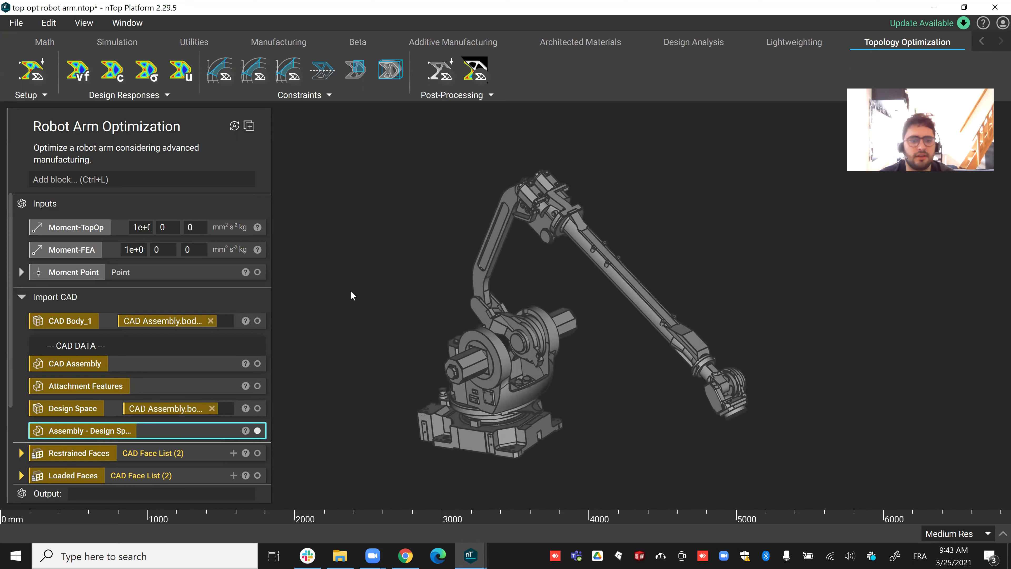
Step: Isolate the Restrained Faces and the Loaded Faces one after the other and inspect where each set lies
scroll(84, 407, down, 1)
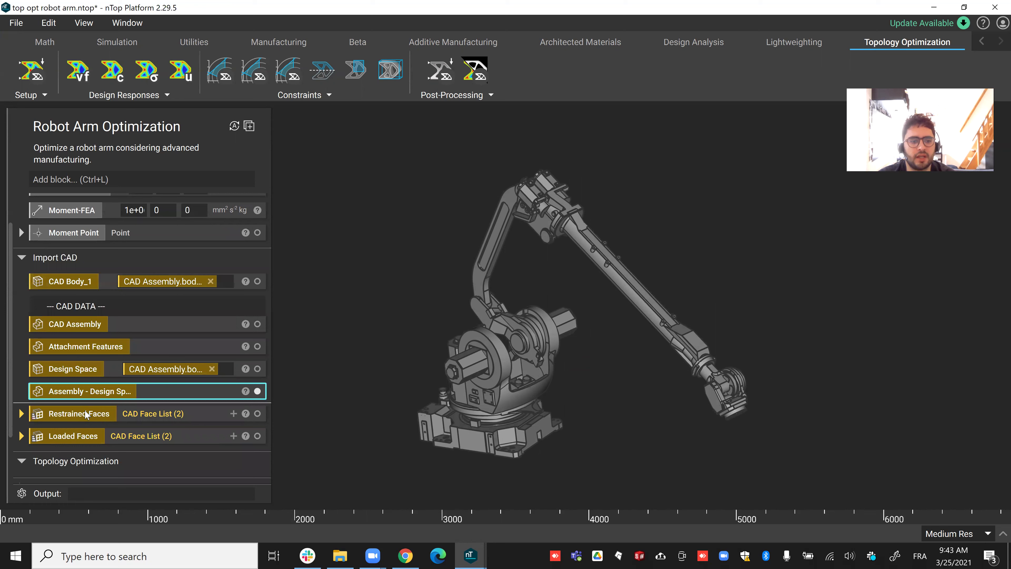
click(87, 414)
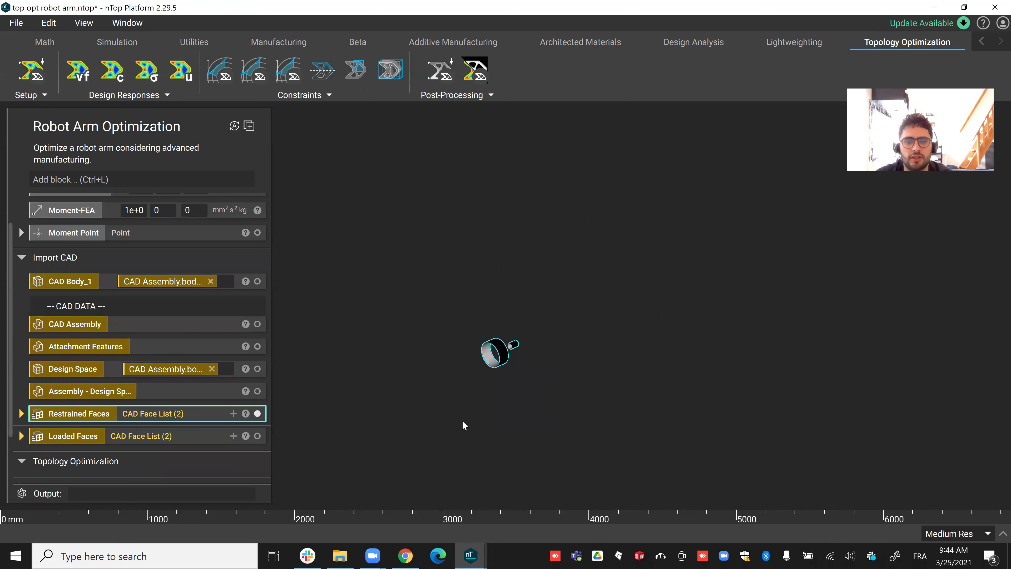
scroll(471, 387, up, 3)
middle_drag(532, 355, 478, 375)
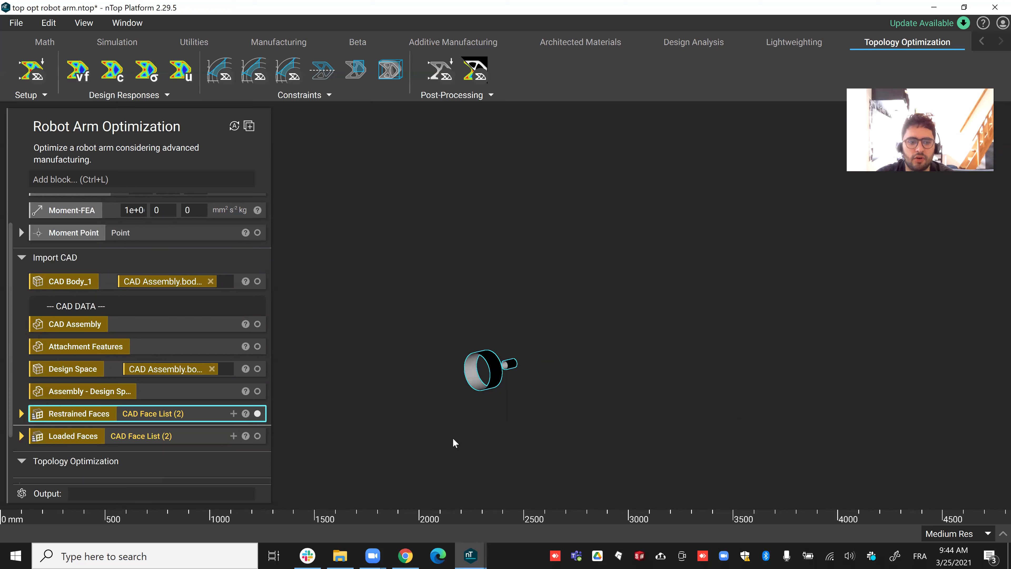
click(82, 436)
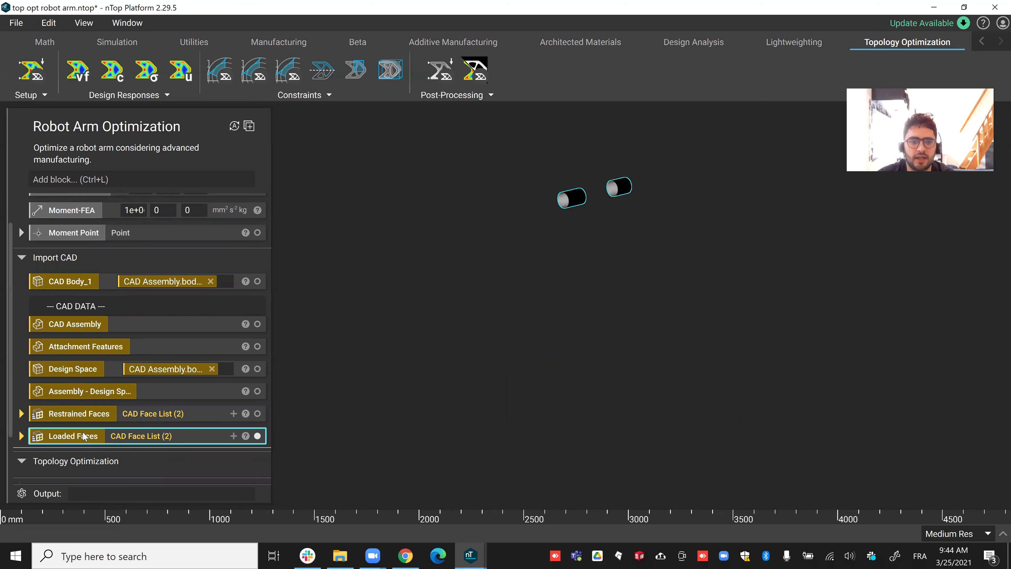
middle_drag(537, 299, 652, 217)
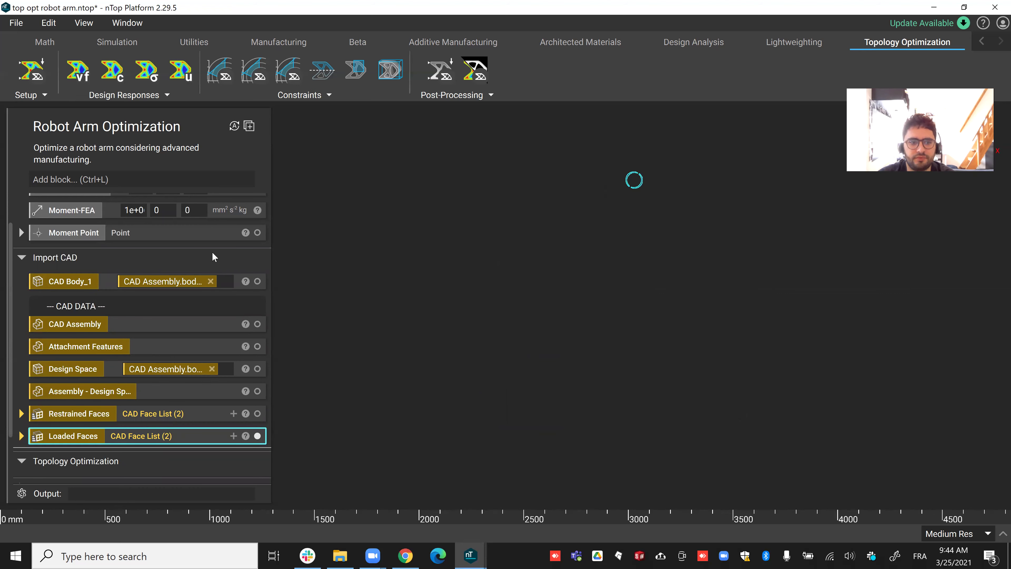
Step: Display the Moment Point together with the CAD Assembly and examine its location between the arm's upper lugs from several angles
scroll(155, 291, up, 2)
click(101, 227)
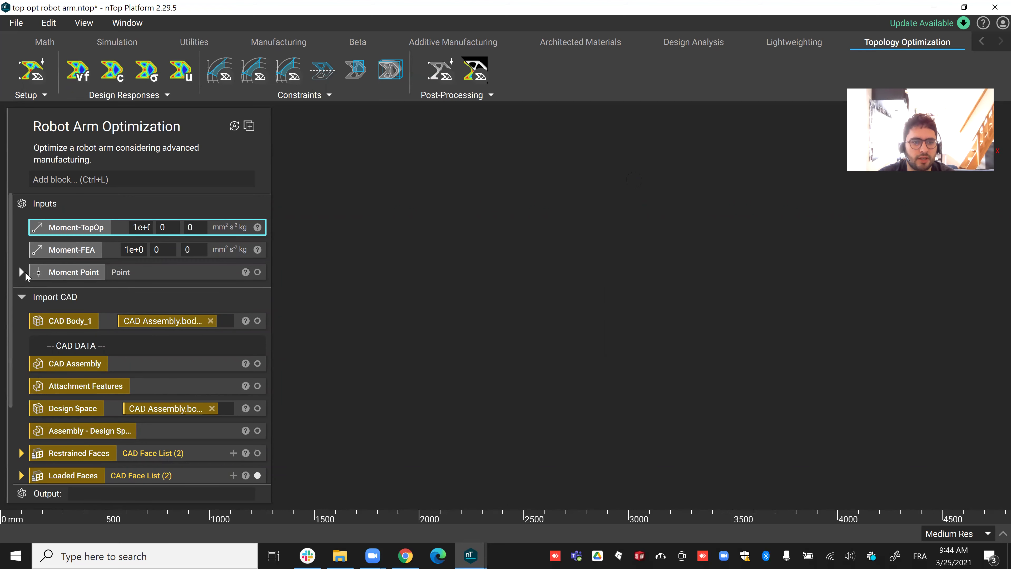
click(87, 363)
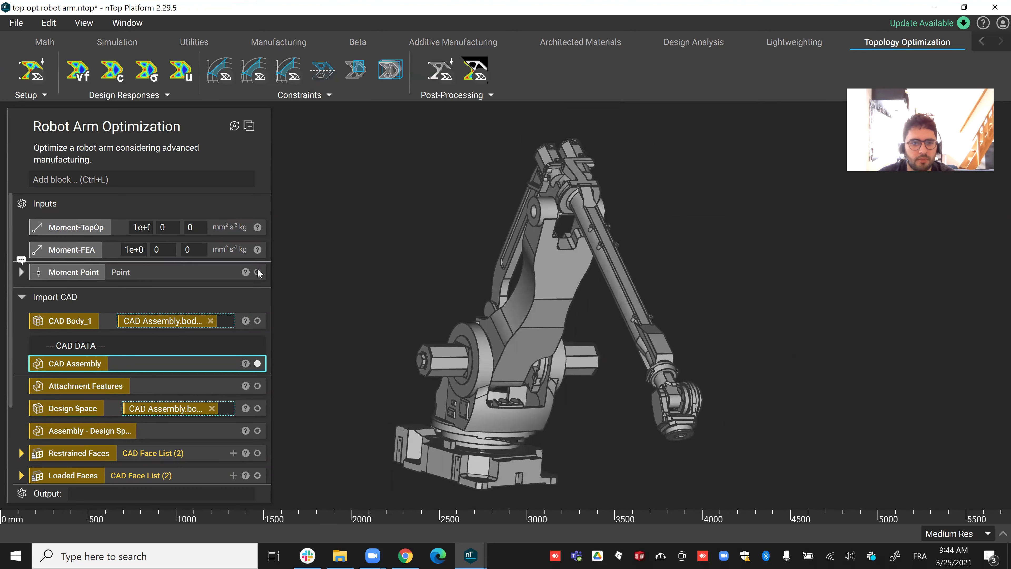
click(177, 269)
right_drag(551, 326, 567, 295)
scroll(567, 276, up, 2)
middle_drag(566, 275, 563, 297)
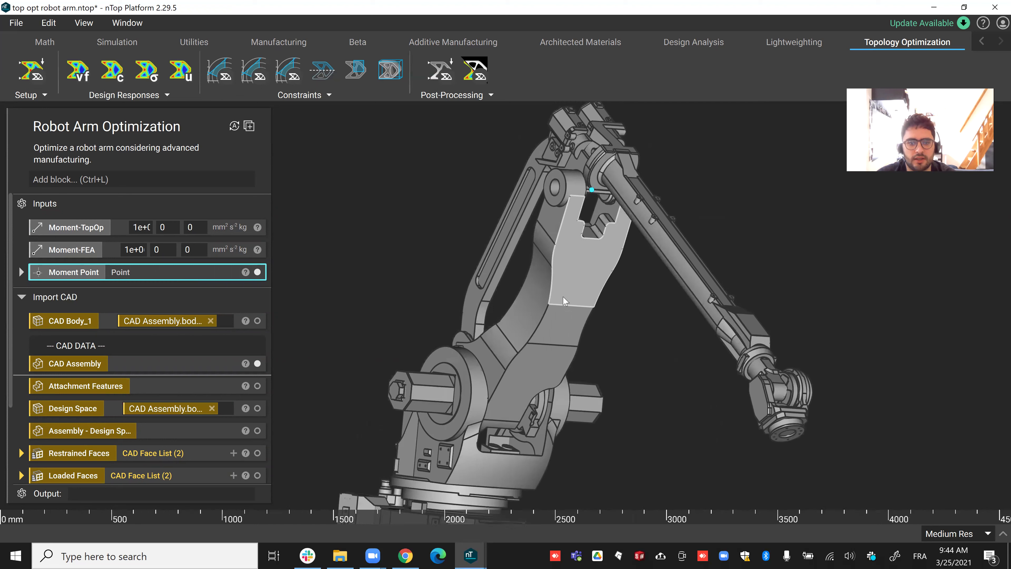
right_drag(565, 301, 495, 338)
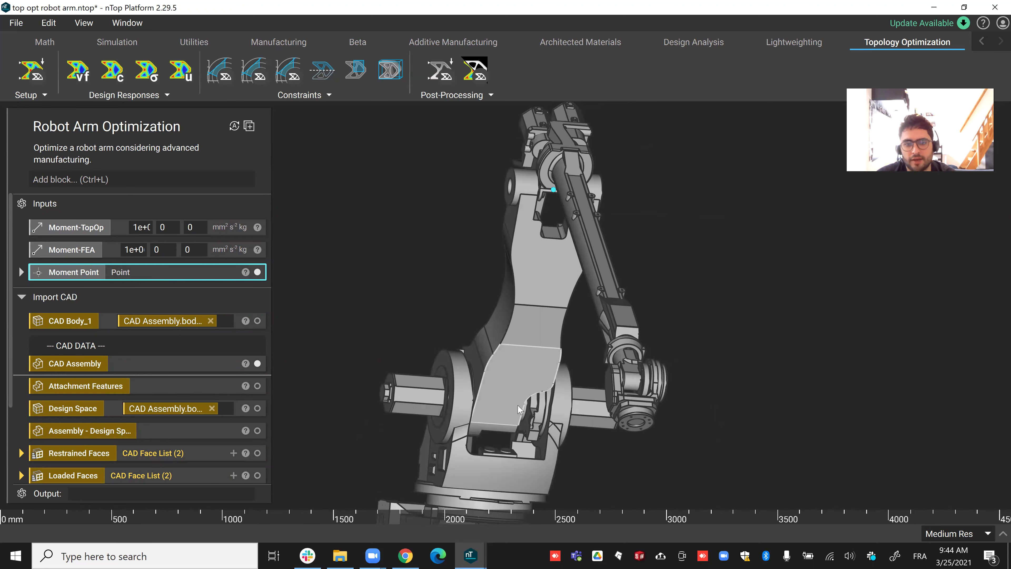
right_drag(518, 301, 633, 223)
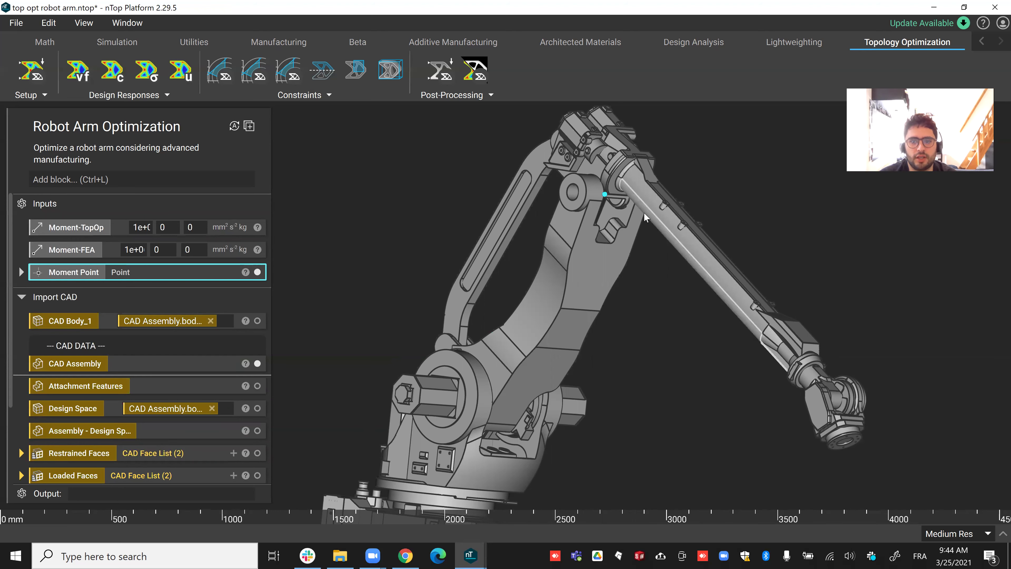
right_drag(611, 197, 553, 183)
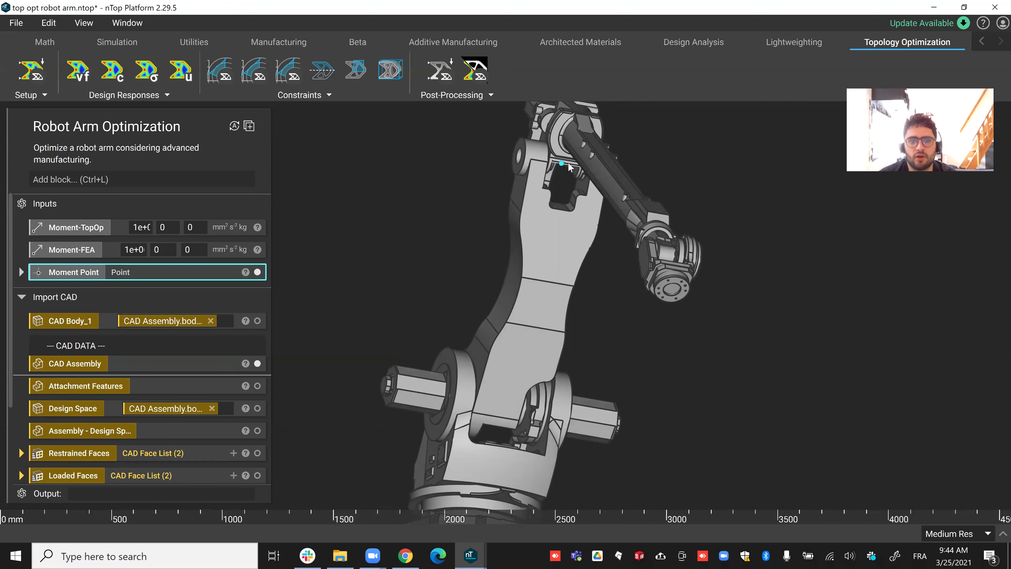
Step: Check the Moment-TopOp and Moment-FEA input values and view the full robot assembly from the side
click(139, 227)
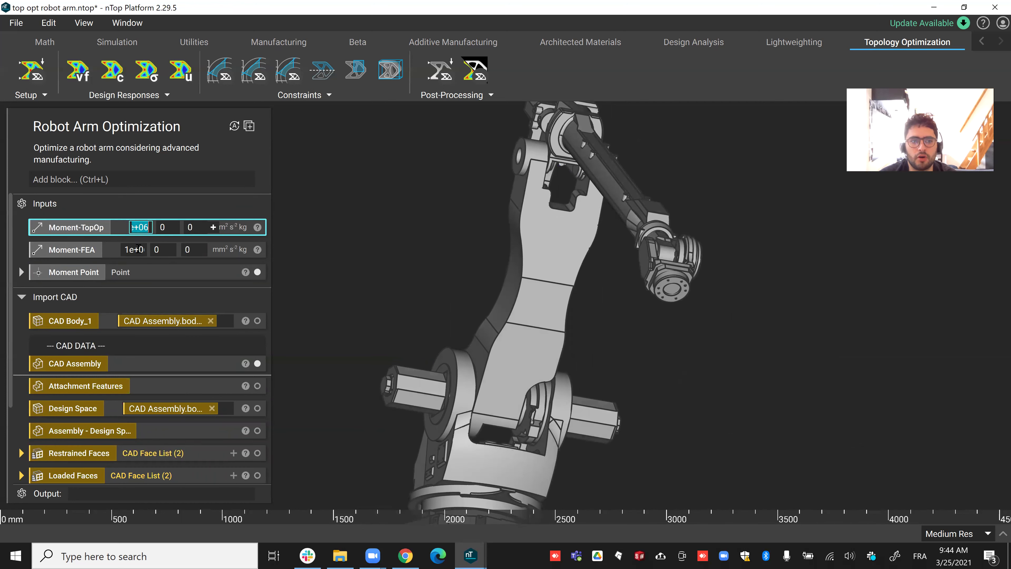
click(134, 249)
click(434, 260)
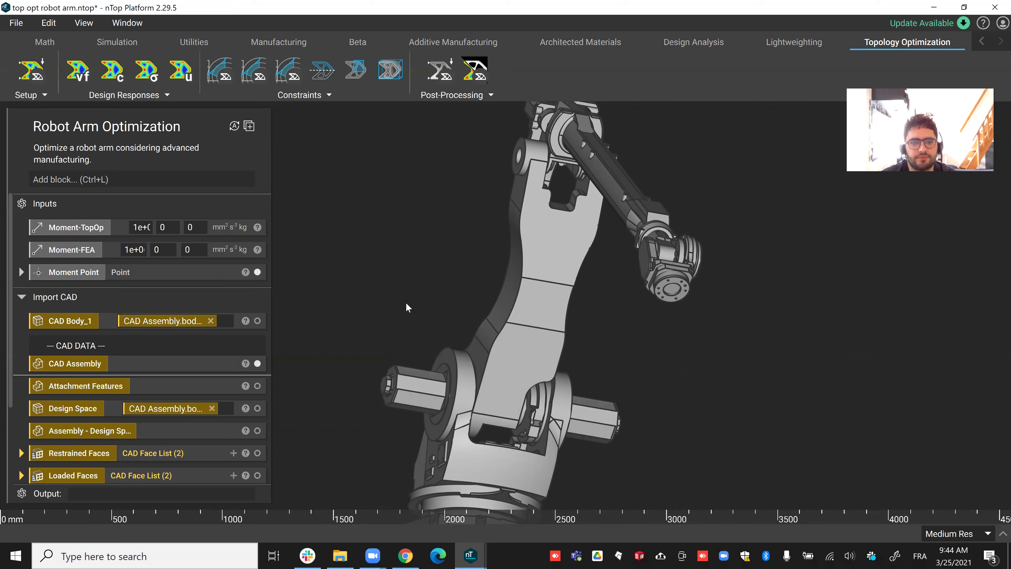
right_drag(408, 304, 563, 321)
scroll(555, 323, down, 2)
right_drag(632, 357, 607, 381)
scroll(130, 323, down, 2)
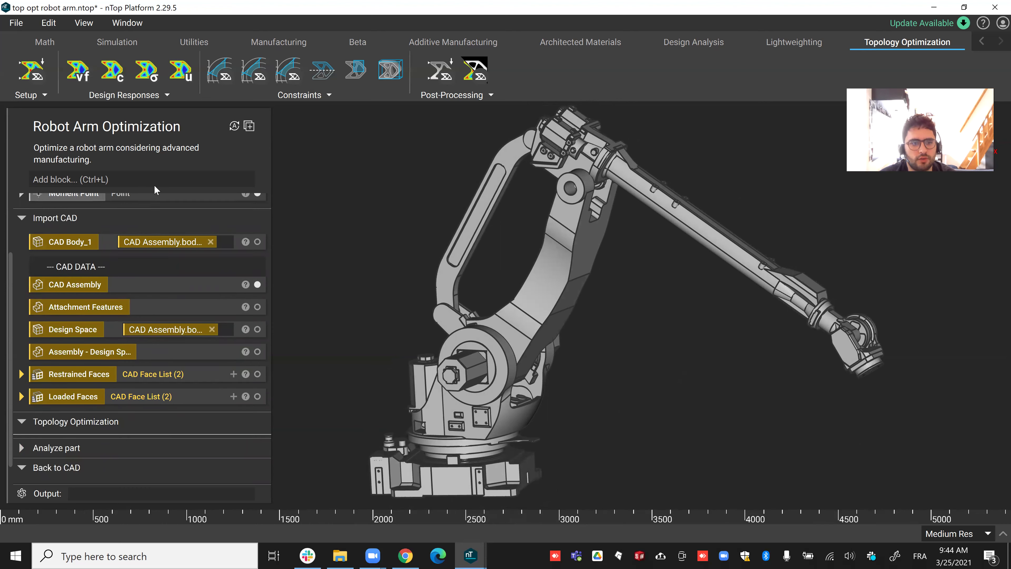
scroll(114, 307, up, 2)
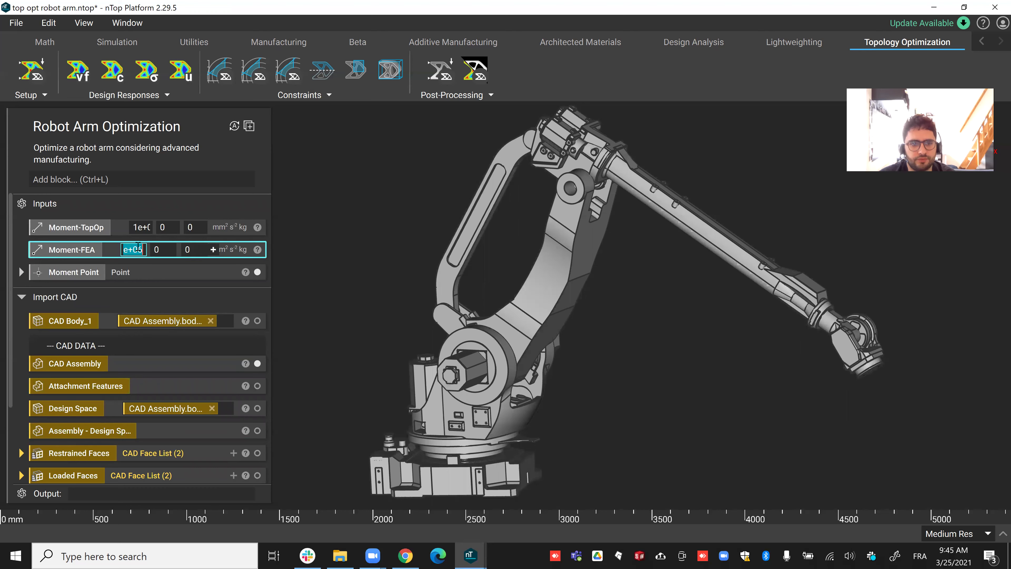
scroll(62, 359, down, 2)
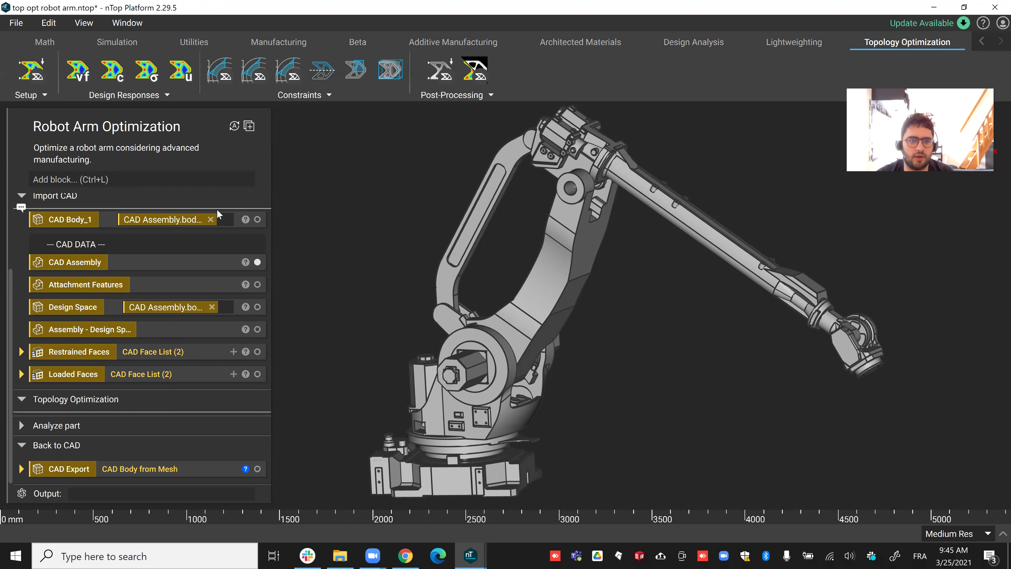
Step: Isolate the Design Space body in the viewport and add an FE CAD Solid Mesh block
click(94, 310)
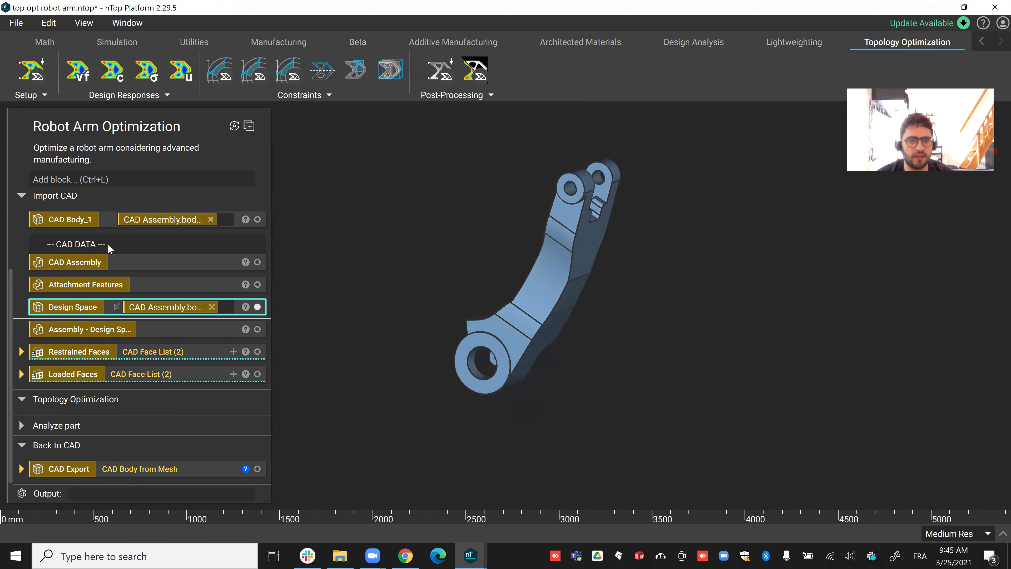
click(122, 179)
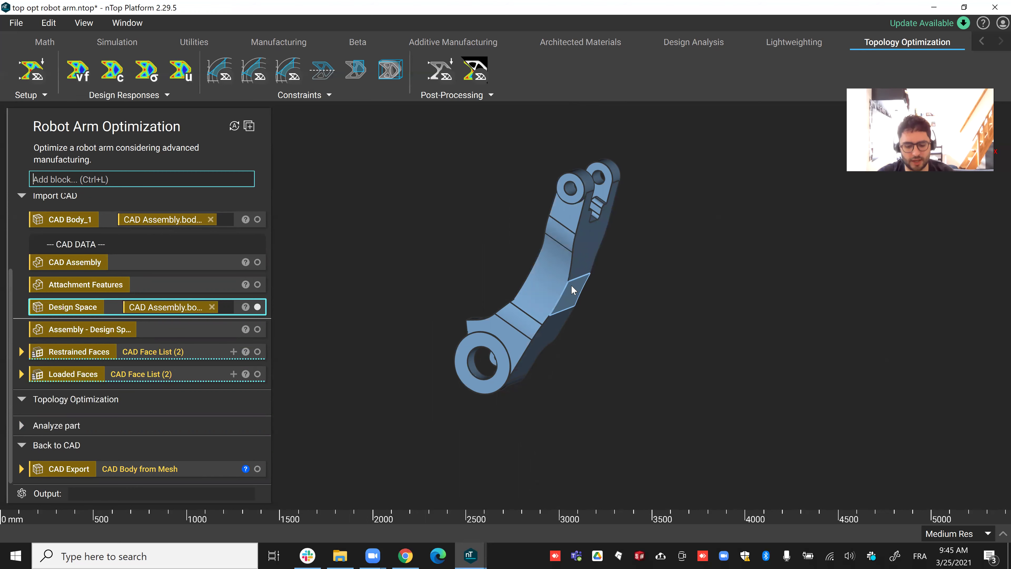
text(fe)
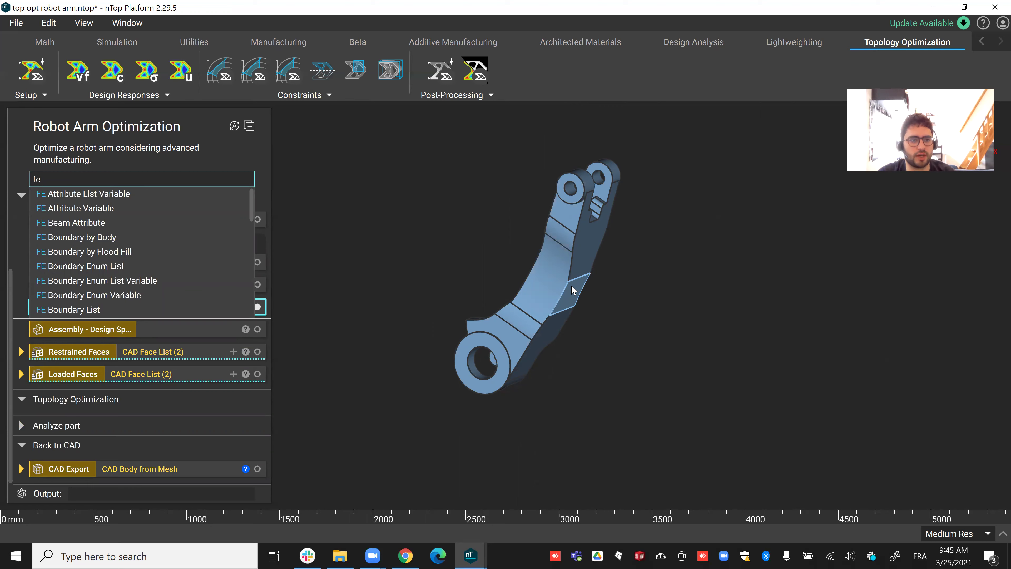
text( mesh)
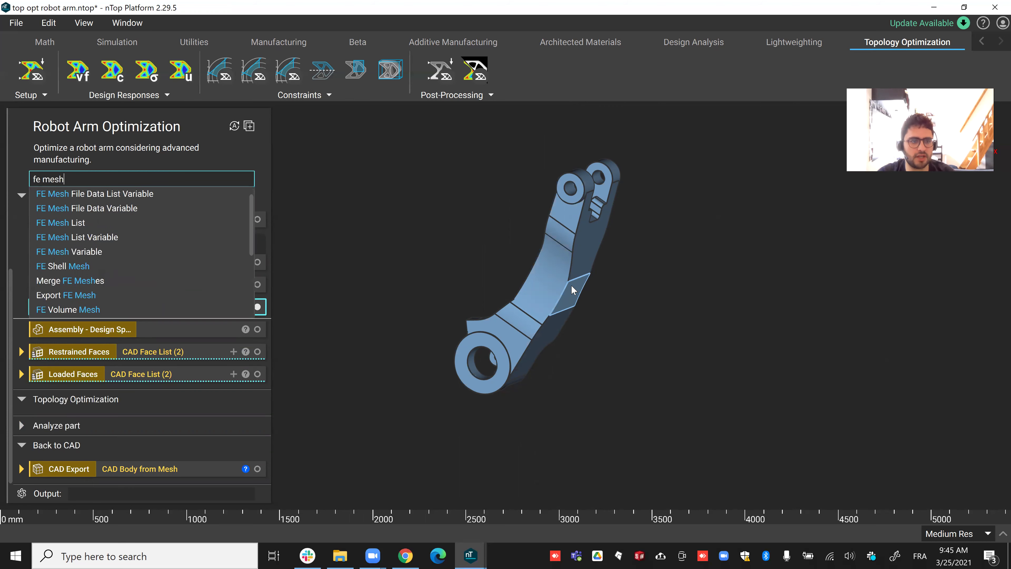
scroll(98, 275, up, 1)
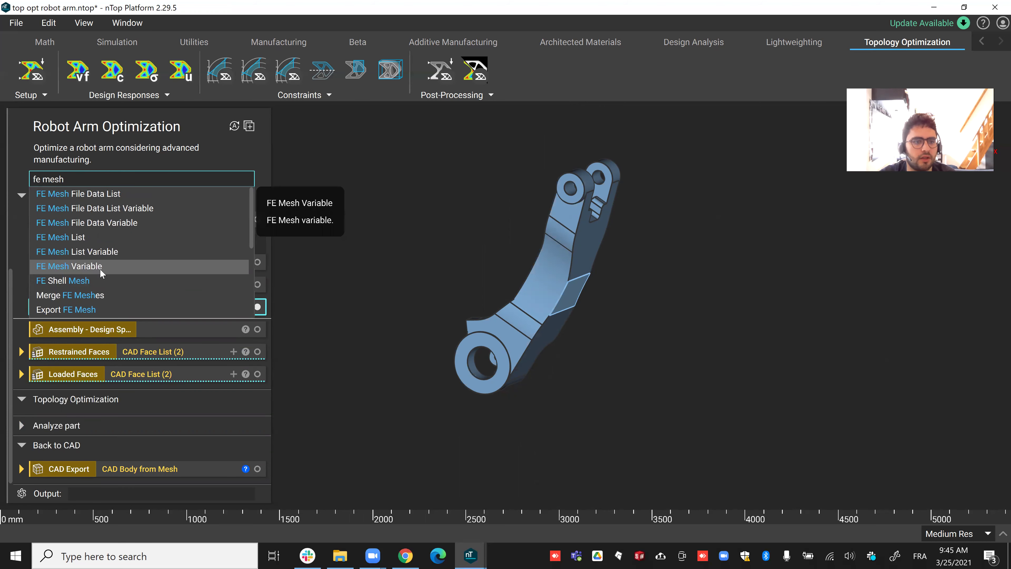
scroll(100, 232, down, 3)
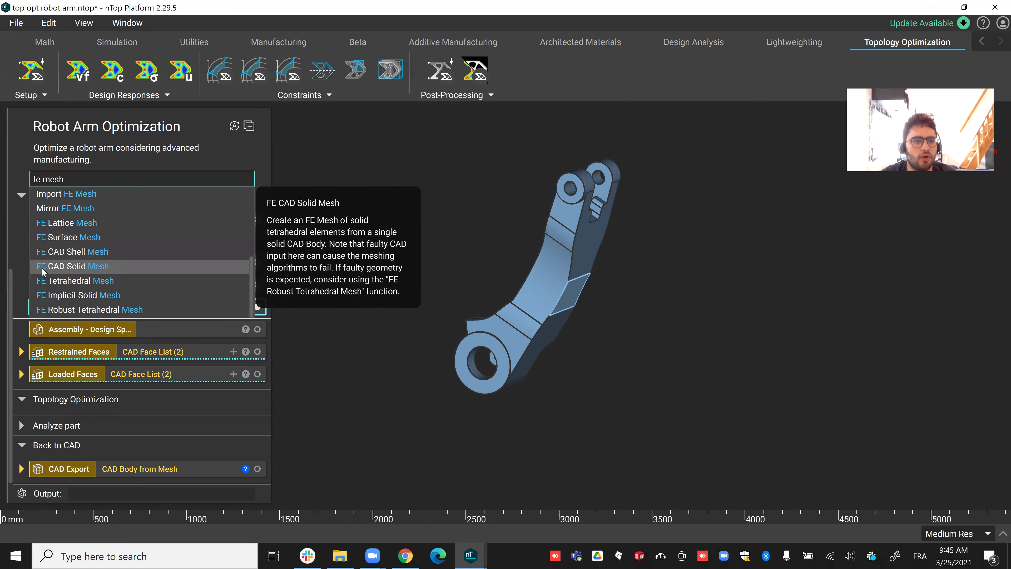
click(84, 269)
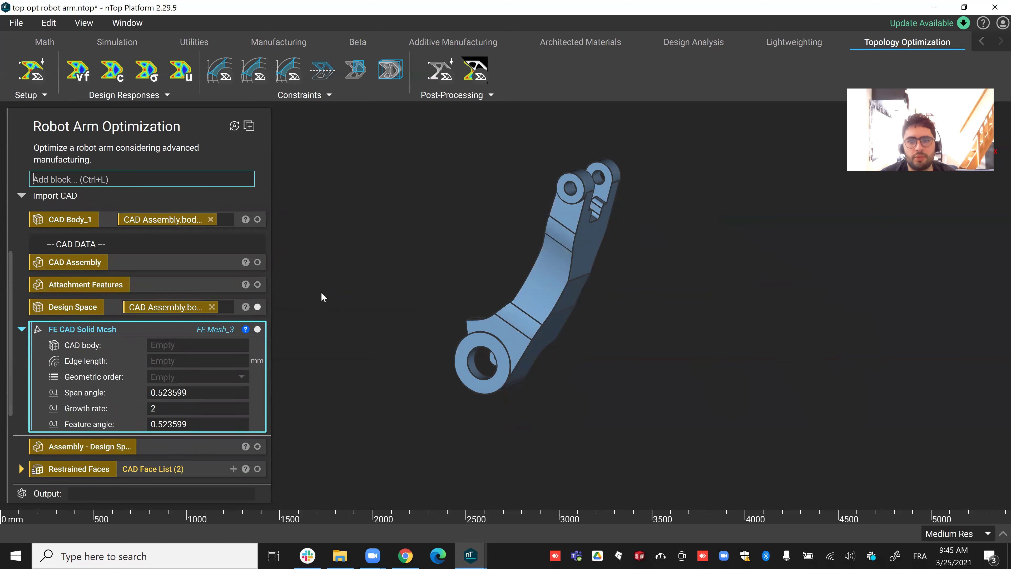
Step: Review the Mesh Generation blocks available under Design Analysis and search the block library for "fe cad"
click(687, 41)
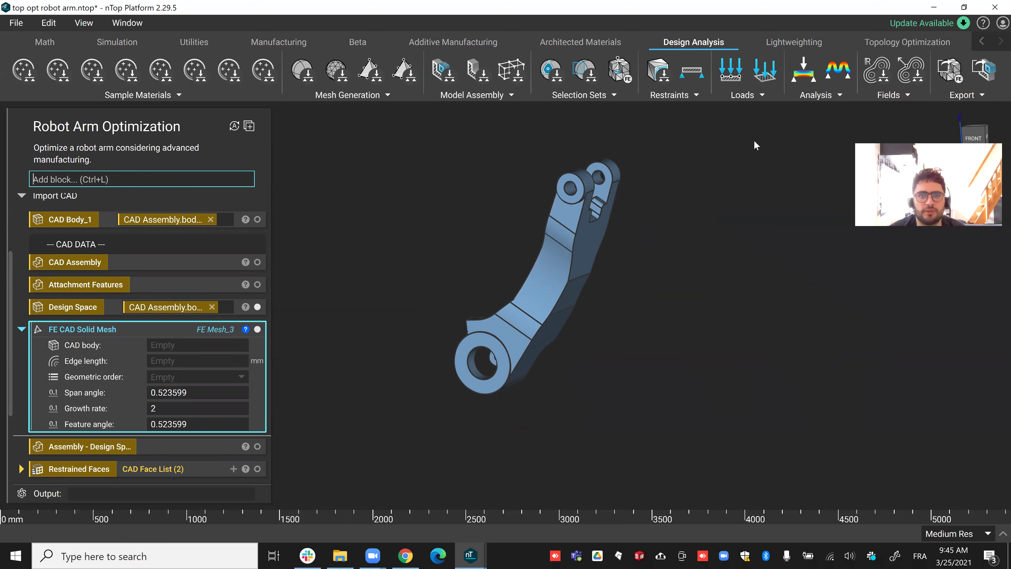
click(348, 96)
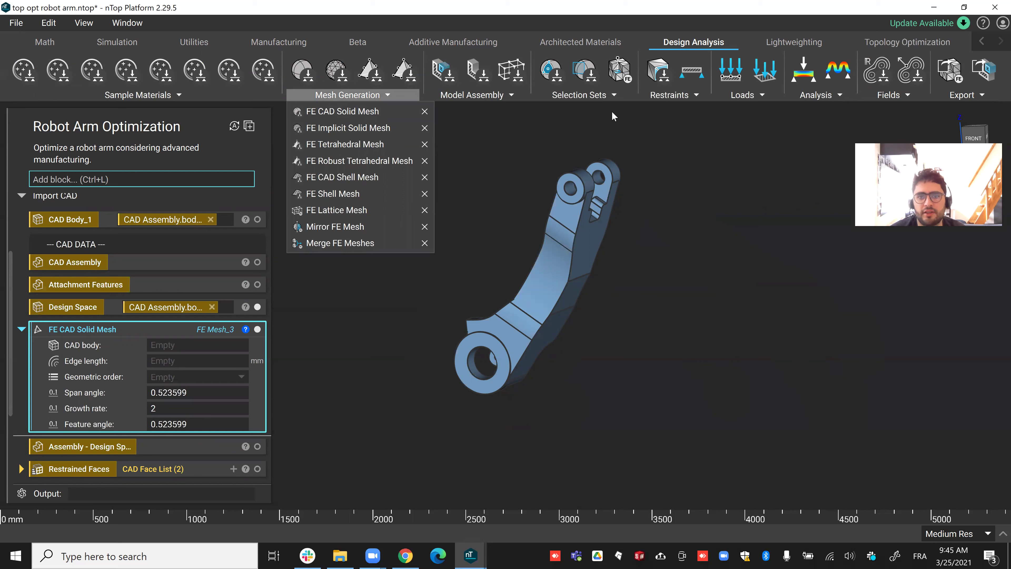
click(515, 141)
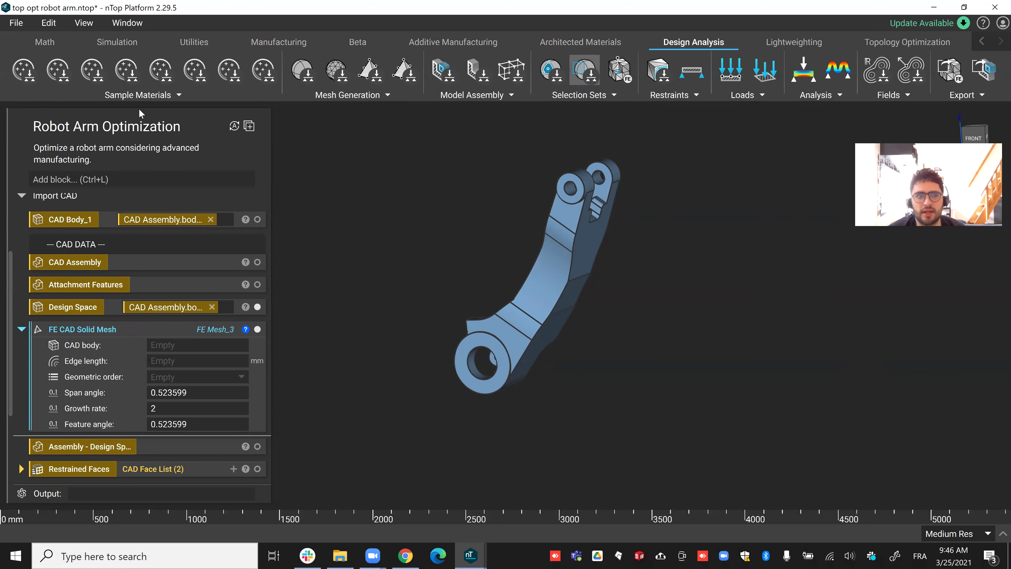
click(75, 179)
text(fe cad)
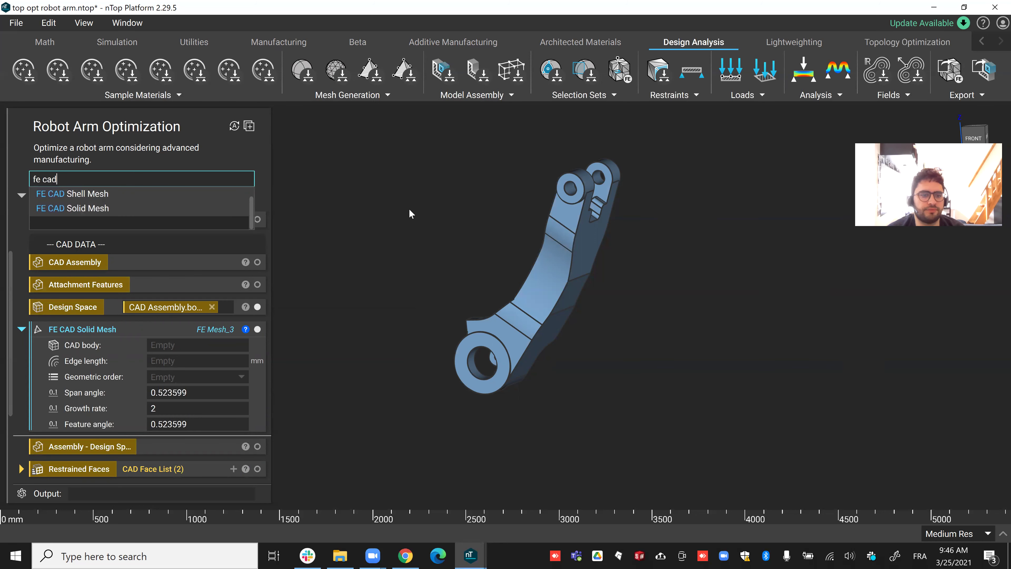
click(410, 210)
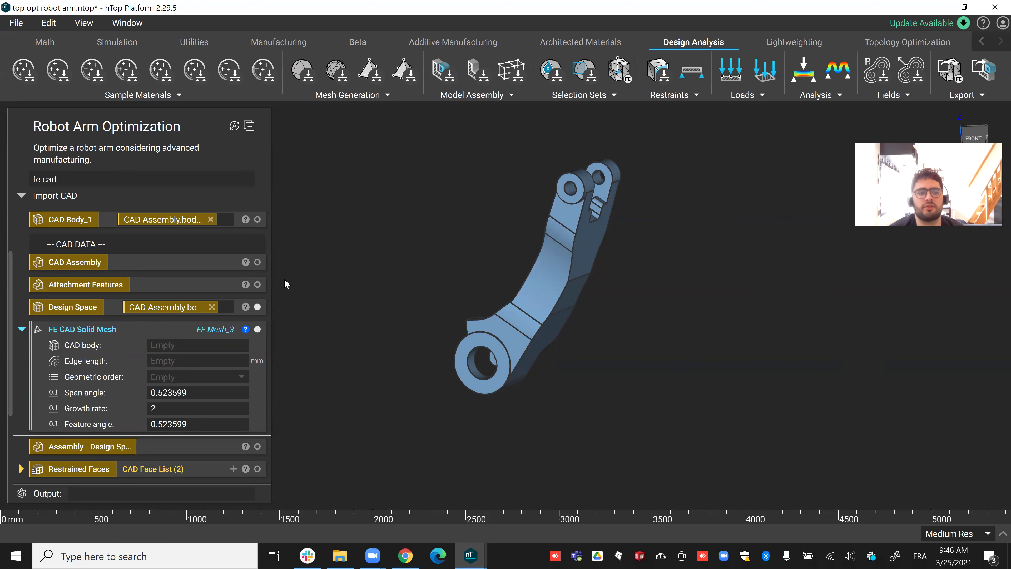
Step: Move the FE CAD Solid Mesh block into the Topology Optimization section and assign Design Space as its CAD body
scroll(232, 330, down, 2)
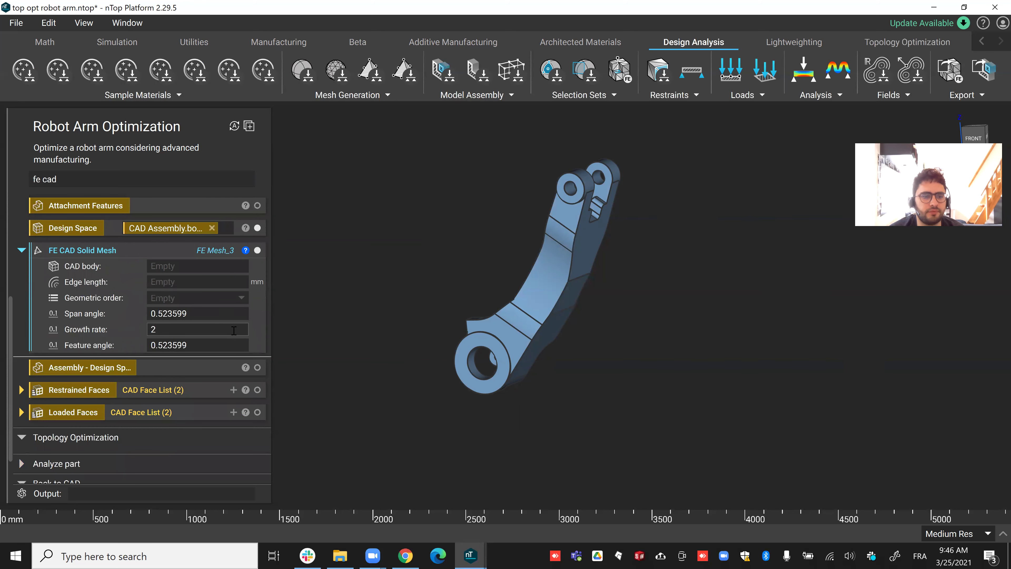
drag(84, 250, 90, 451)
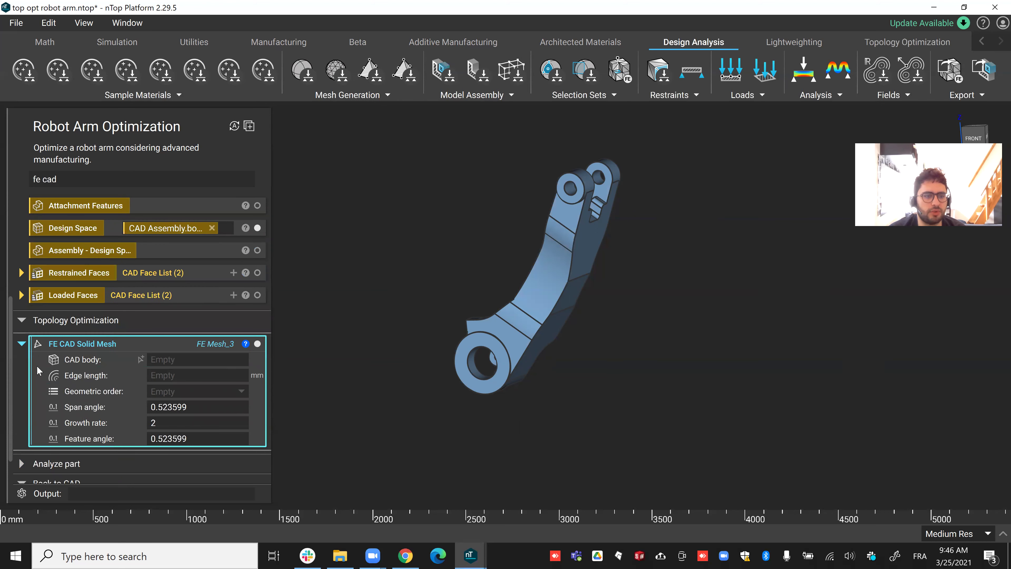
scroll(79, 317, up, 3)
scroll(80, 317, up, 1)
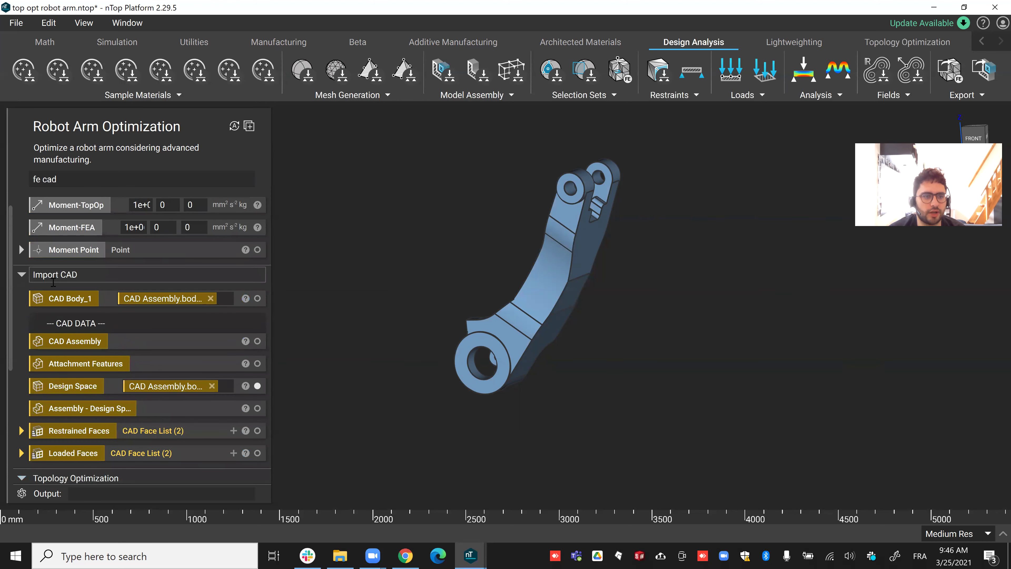
scroll(61, 310, down, 2)
scroll(72, 399, down, 4)
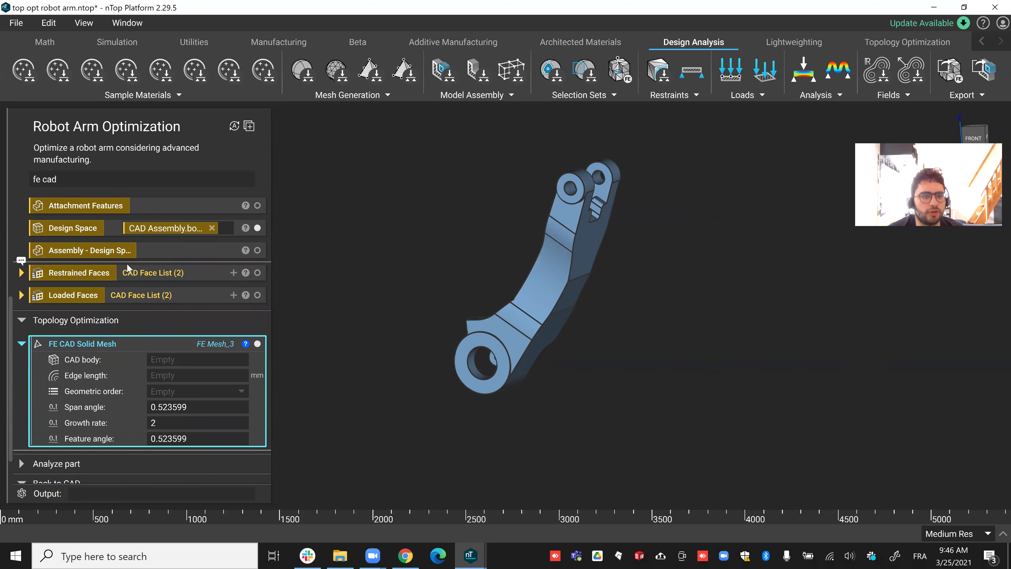
scroll(111, 301, up, 1)
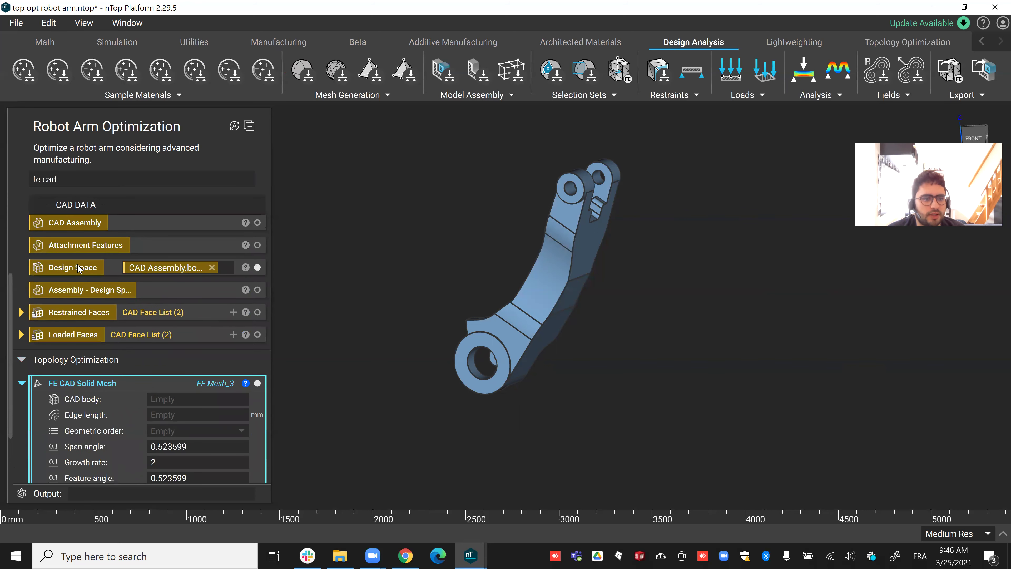
click(179, 400)
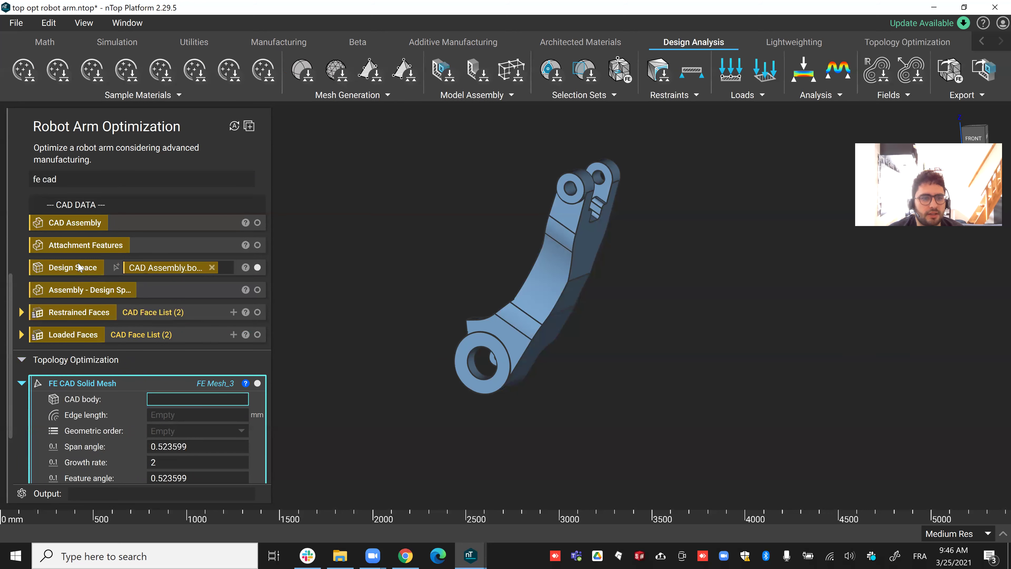
drag(82, 269, 203, 396)
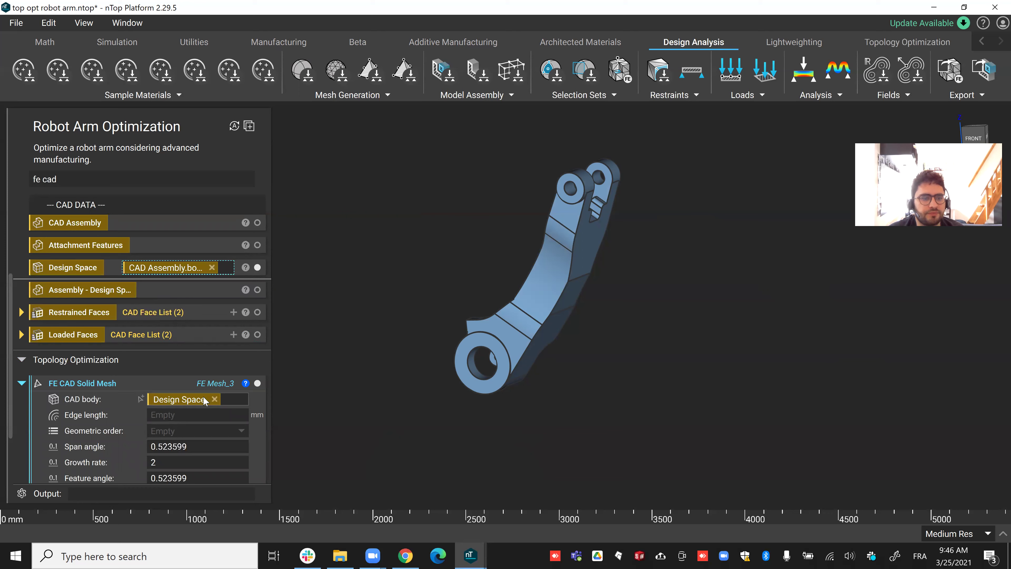
Step: Examine the Design Space body around its upper lugs and set the FE CAD Solid Mesh edge length to 15 mm
middle_drag(525, 329, 520, 370)
right_drag(520, 371, 437, 365)
middle_drag(470, 391, 473, 427)
scroll(473, 428, up, 4)
scroll(473, 427, up, 1)
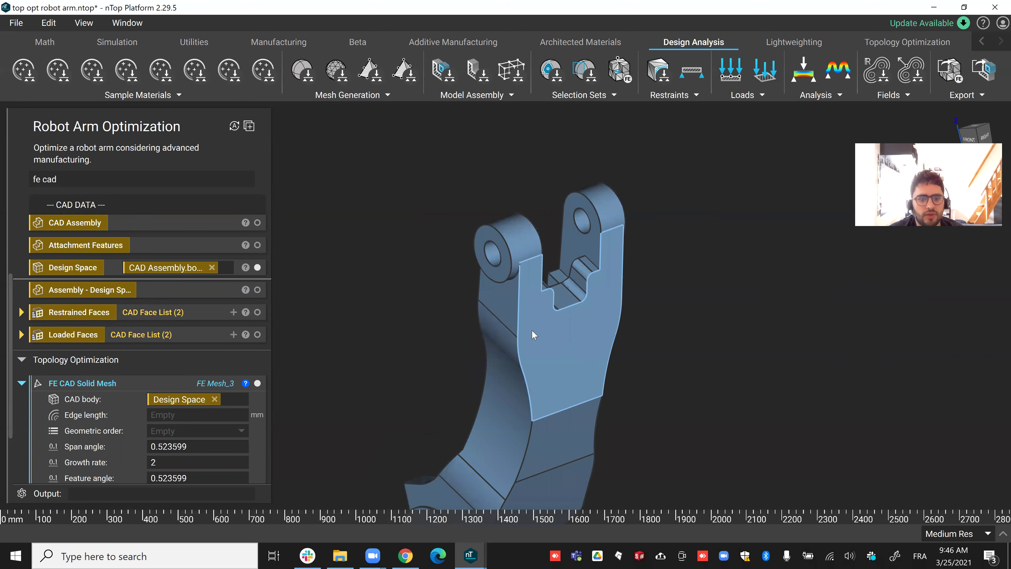
right_drag(597, 411, 459, 330)
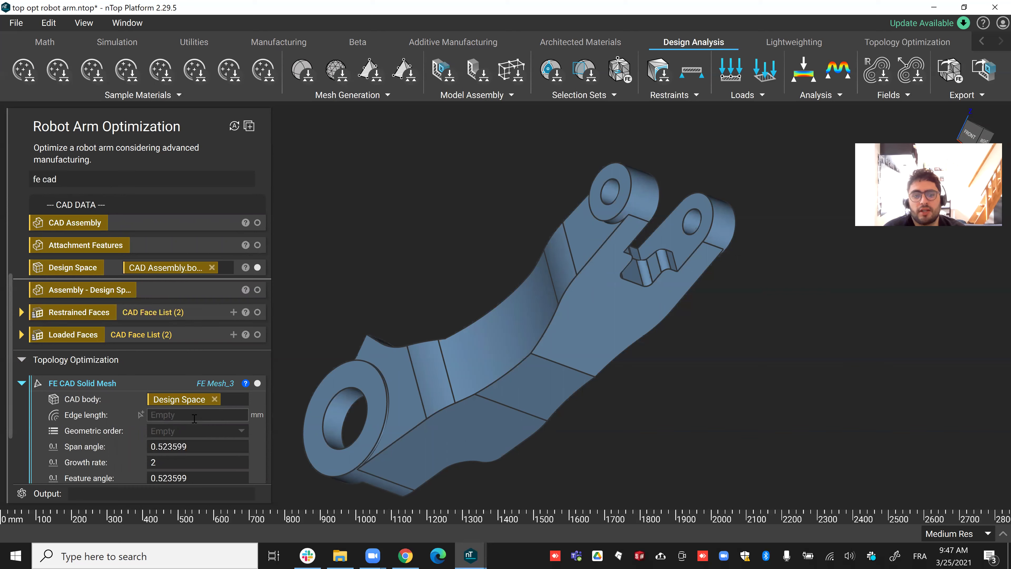
scroll(191, 414, down, 2)
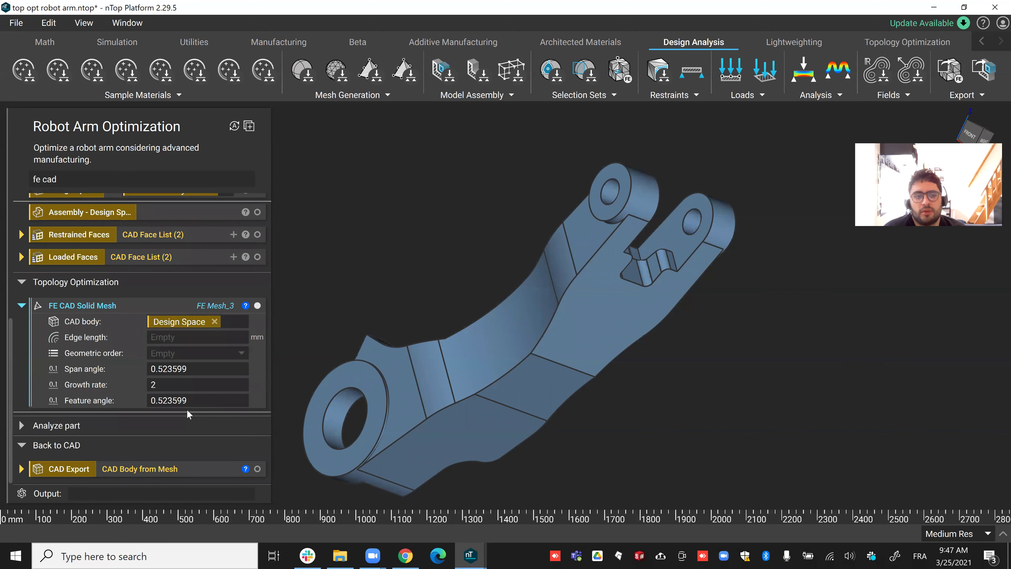
click(183, 342)
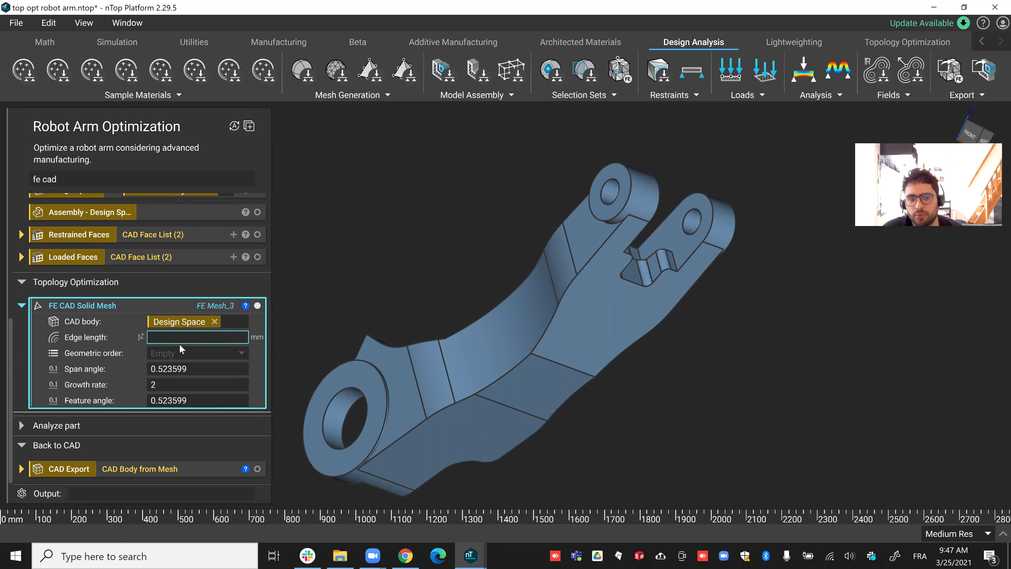
text(1)
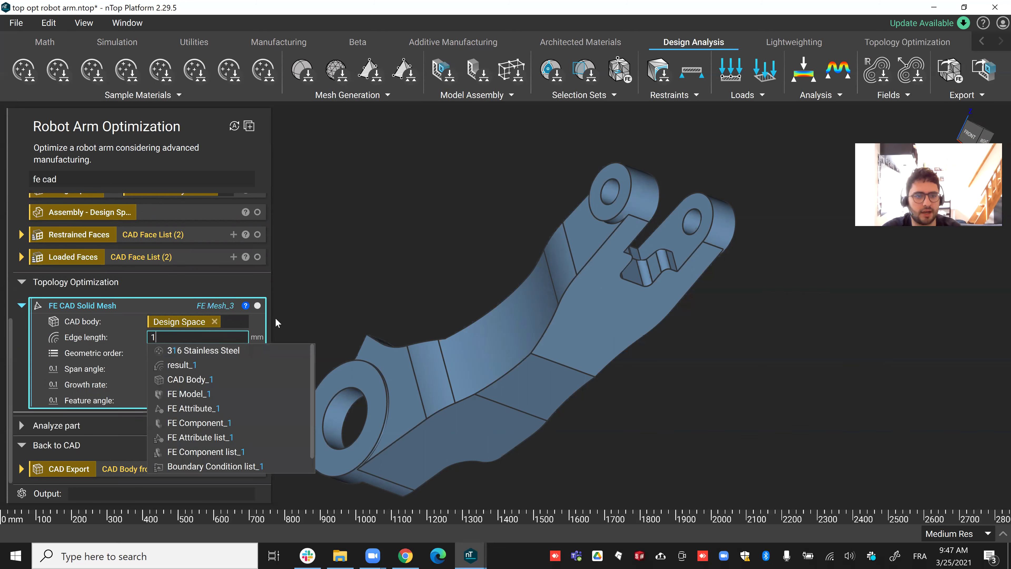
text(5)
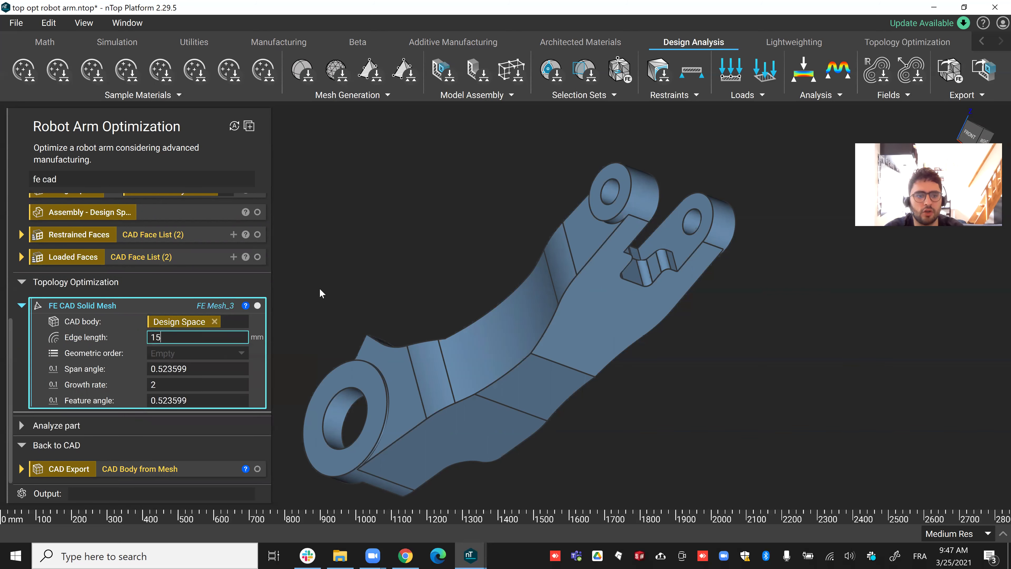
click(356, 287)
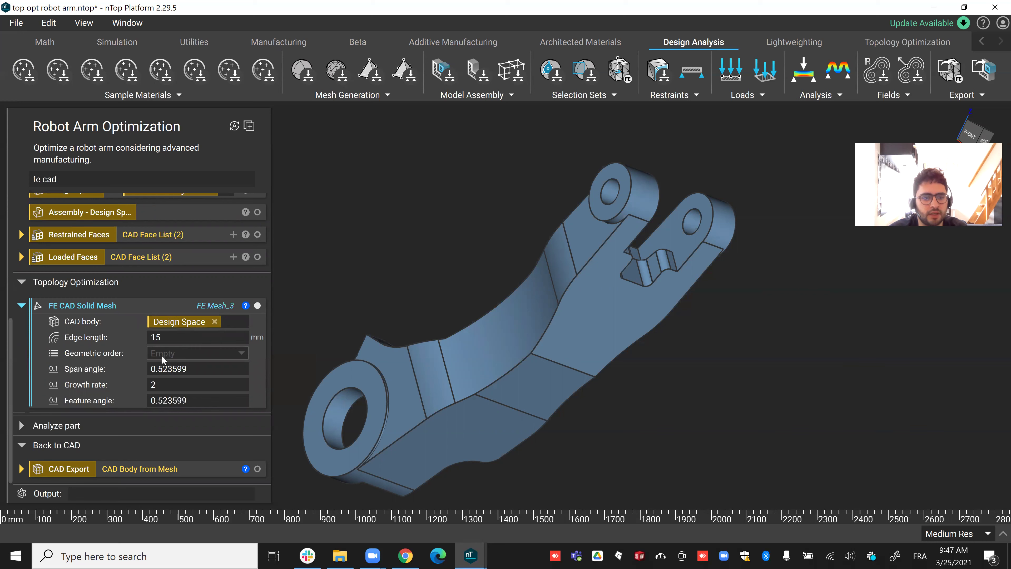
Step: Review the mesh block's geometric order options and annotate the view with a red triangle marked with nodes at its corners and edge midpoints
click(163, 354)
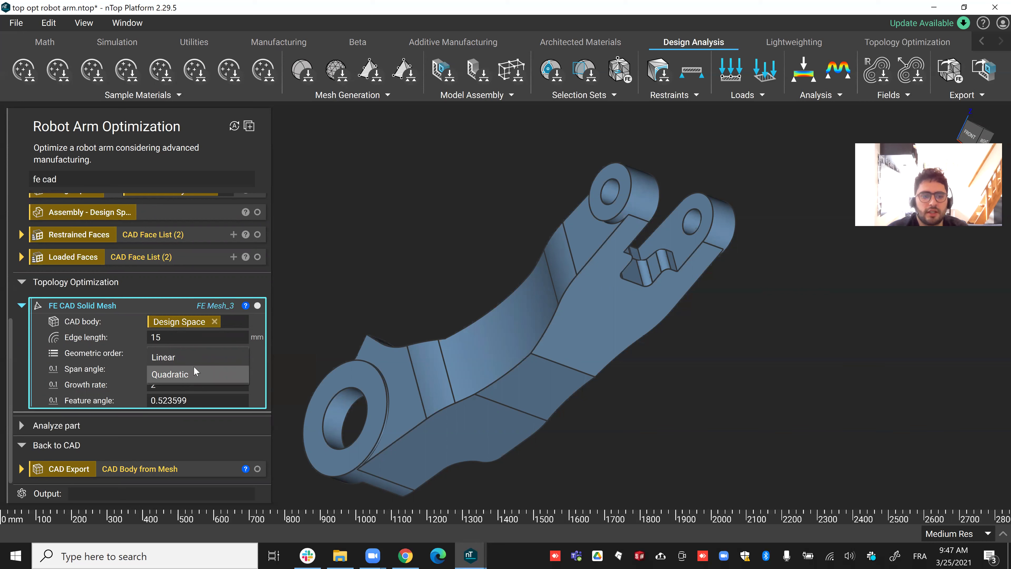
click(576, 217)
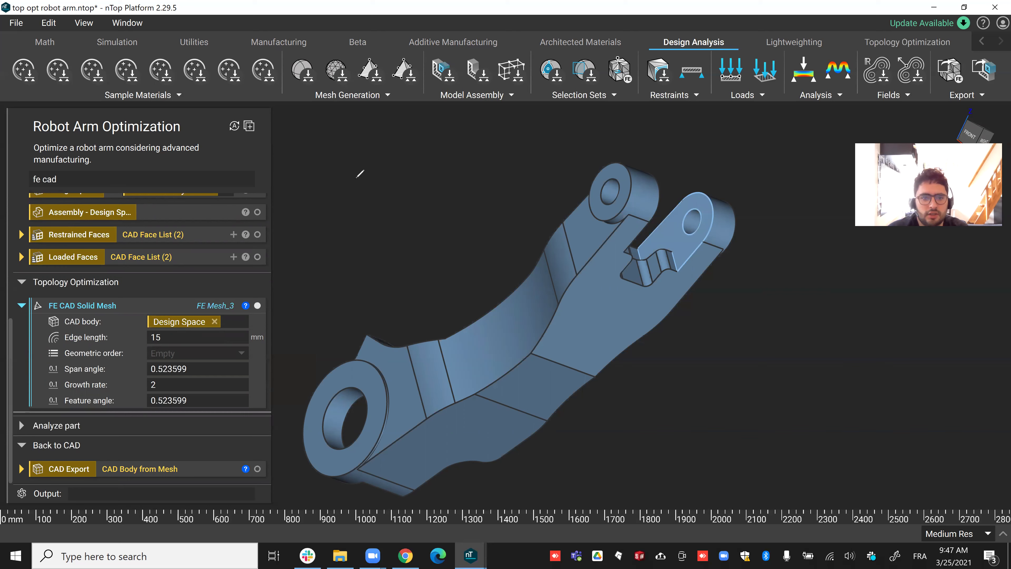
key(ctrl+2)
mouse_move(332, 257)
mouse_down()
mouse_move(350, 223)
mouse_move(412, 268)
mouse_move(334, 257)
mouse_up()
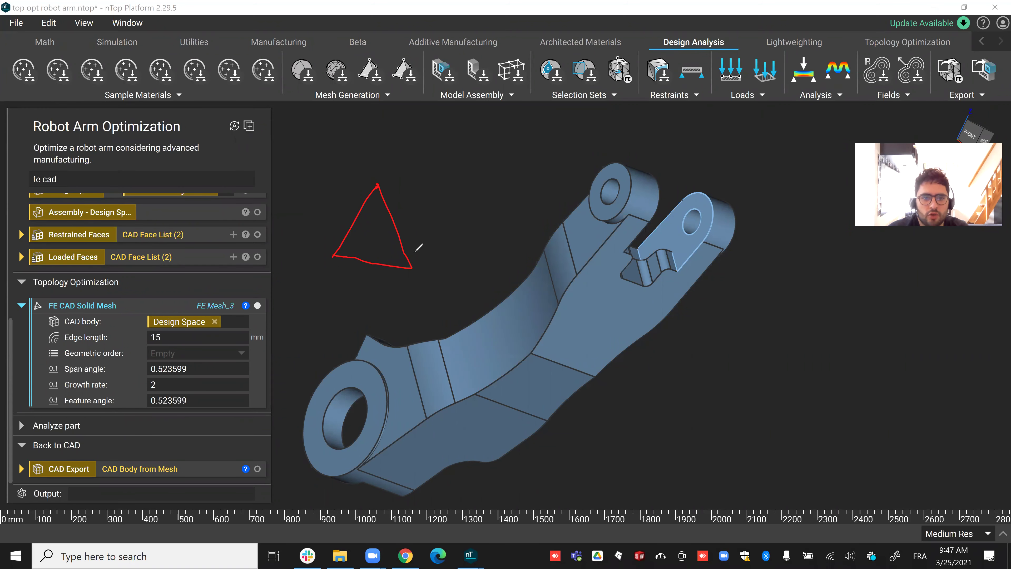
drag(412, 267, 412, 272)
mouse_move(339, 249)
mouse_down()
mouse_move(332, 257)
mouse_move(354, 225)
mouse_move(396, 233)
mouse_up()
drag(369, 266, 372, 262)
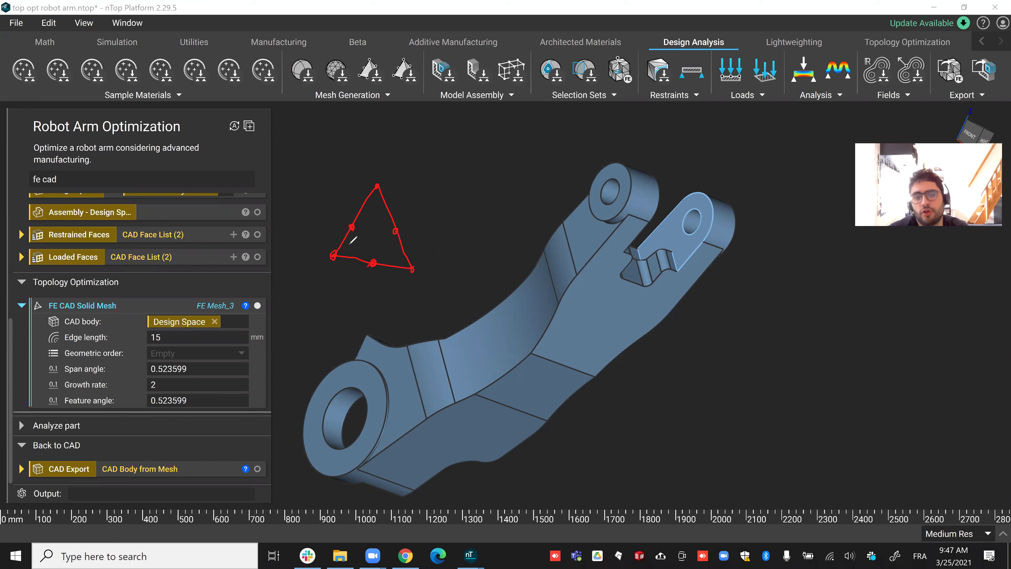
Step: Clear the triangle annotation from the view and set the FE CAD Solid Mesh geometric order to Linear
click(660, 52)
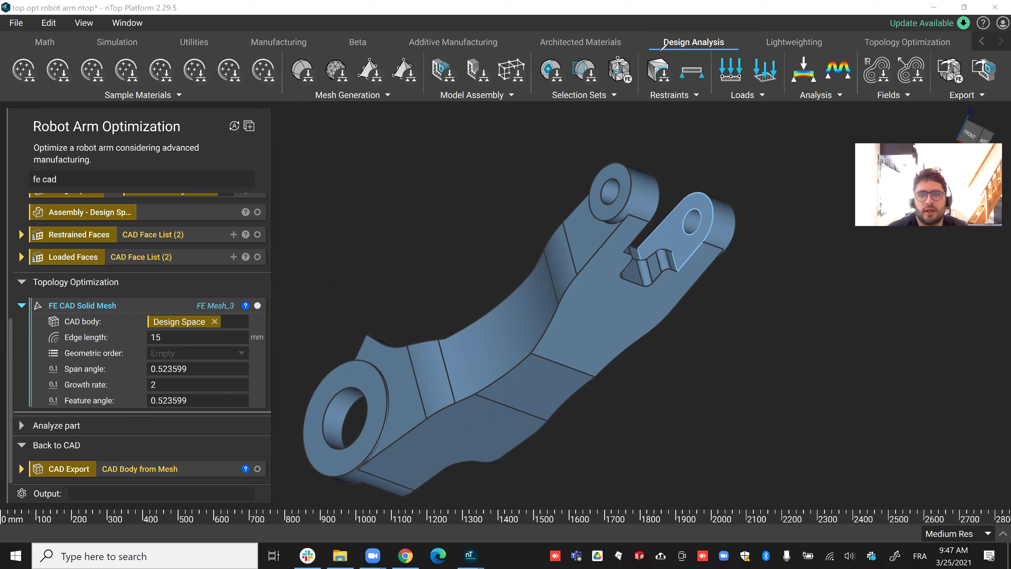
click(417, 200)
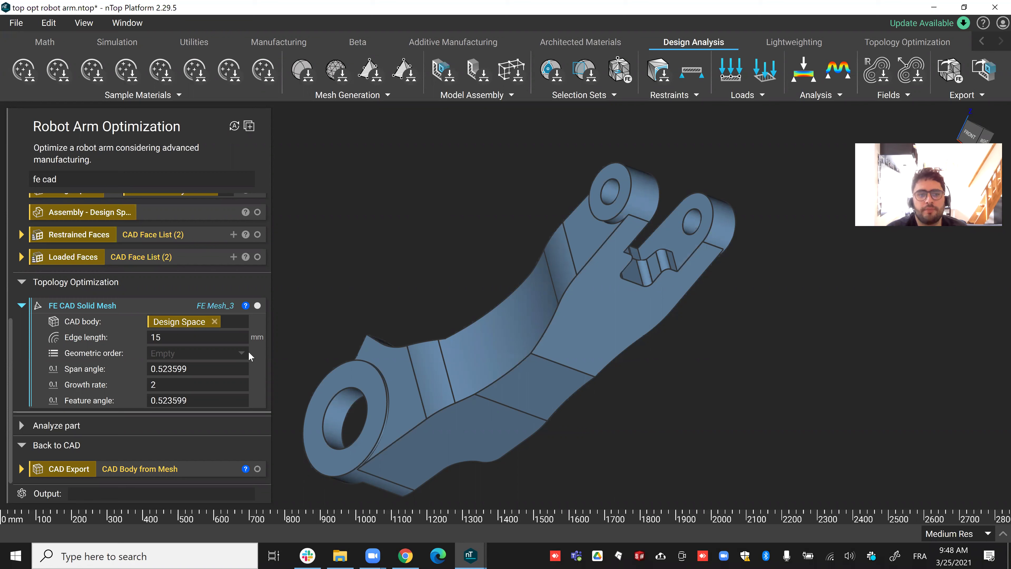
click(234, 352)
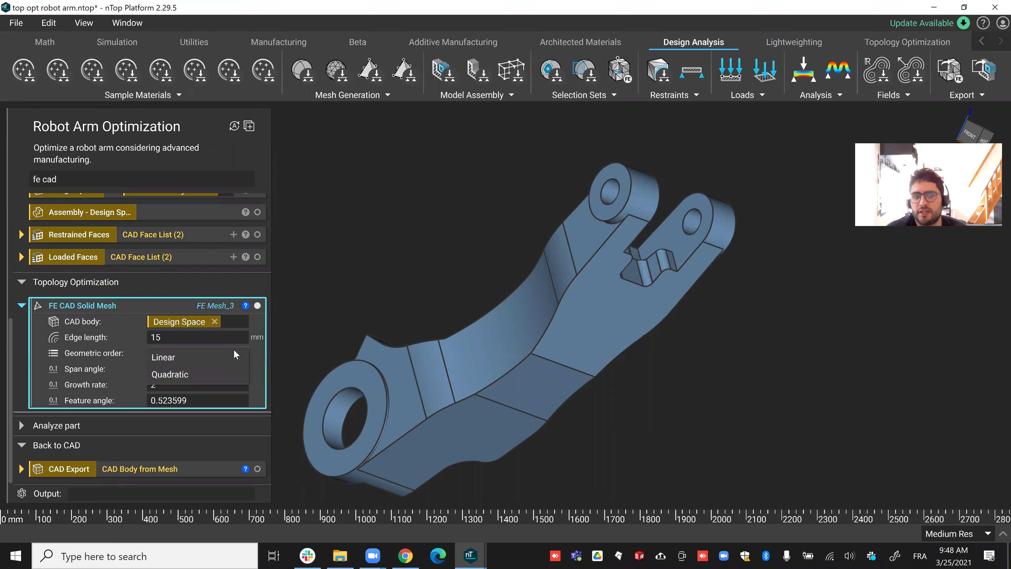
click(168, 357)
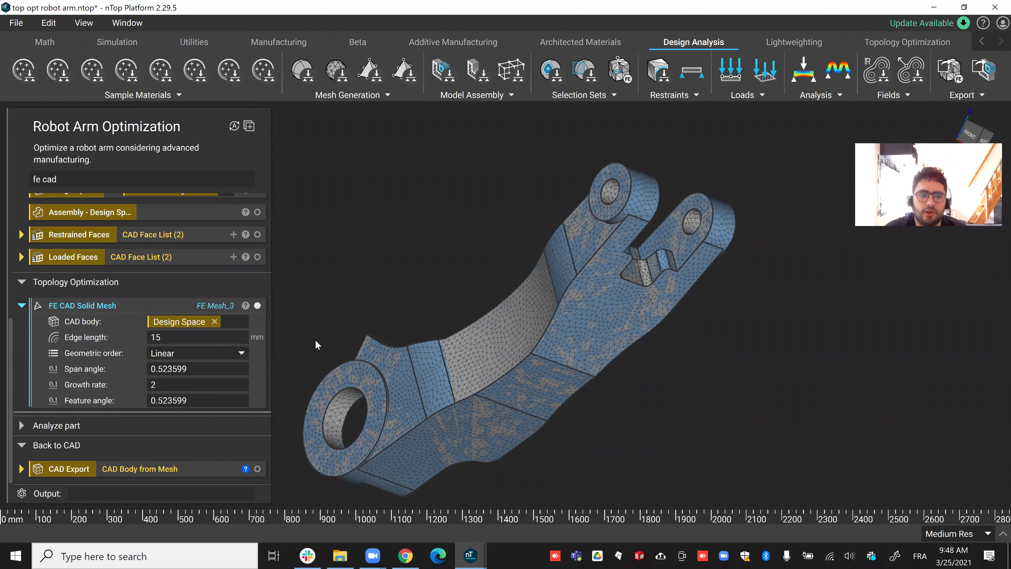
Step: Isolate the FE CAD Solid Mesh in the view and examine its elements across the arm from several angles
click(124, 311)
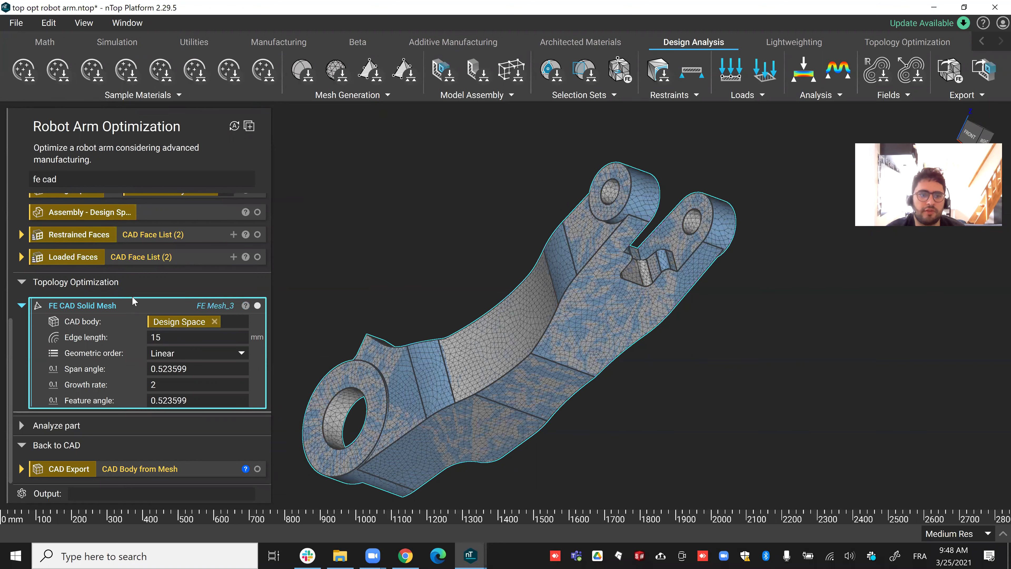
click(189, 357)
click(302, 314)
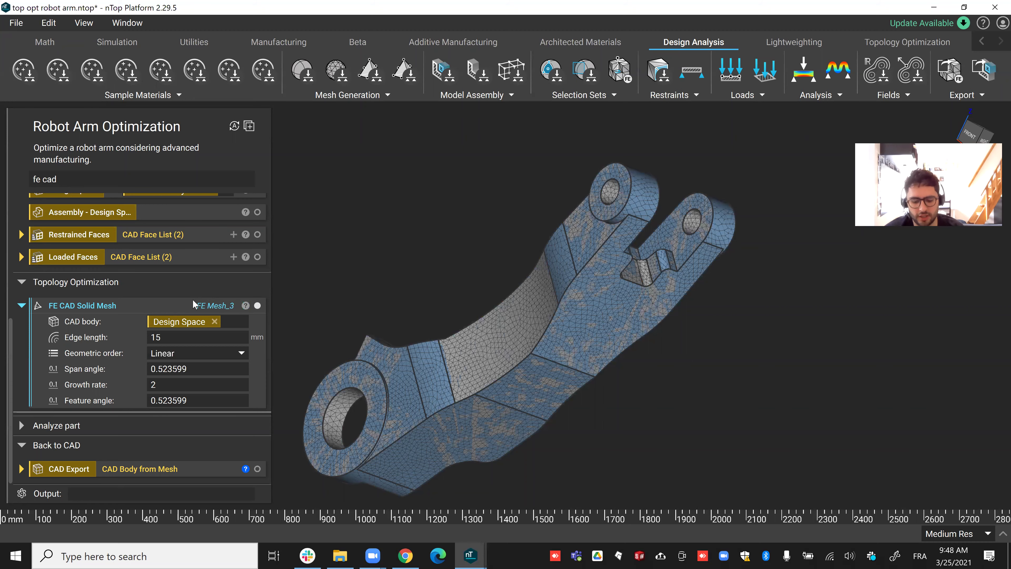
click(176, 303)
right_drag(637, 238, 498, 367)
key(x)
click(825, 382)
click(813, 384)
right_drag(637, 291, 566, 254)
drag(554, 244, 673, 239)
click(926, 431)
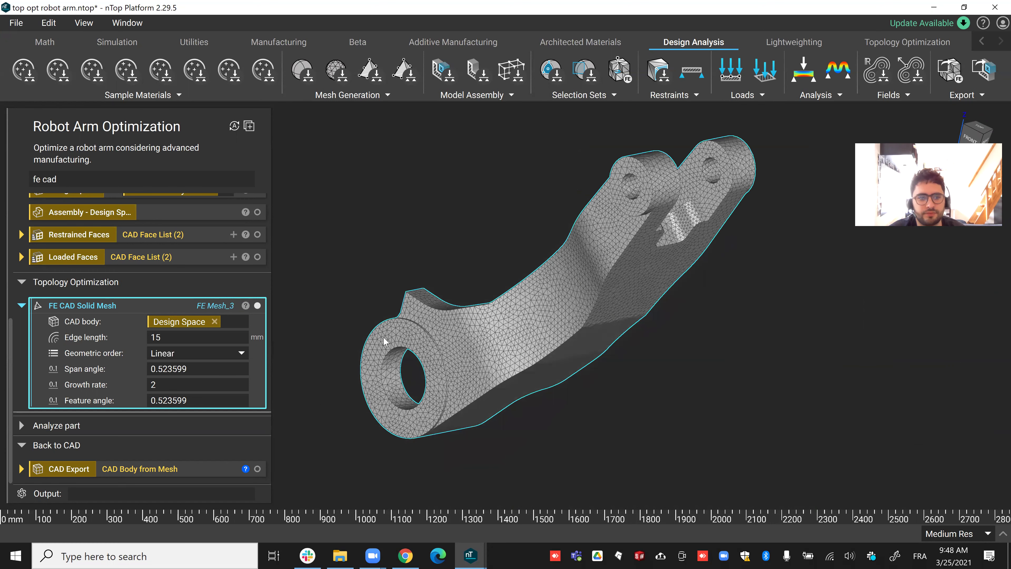
Step: Turn the FE CAD Solid Mesh block into a variable named "FE Mesh" and collapse it
right_click(123, 306)
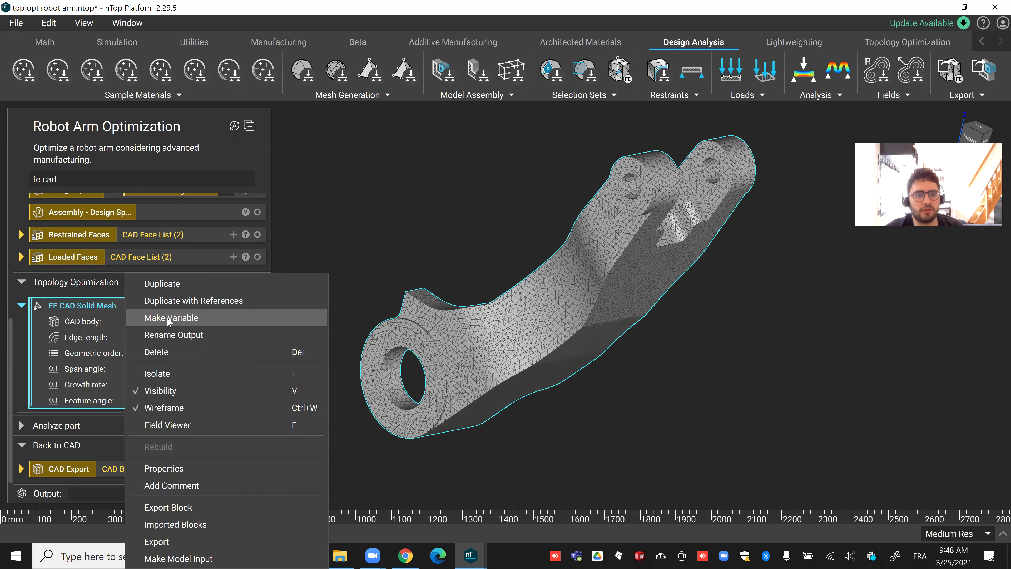
click(171, 318)
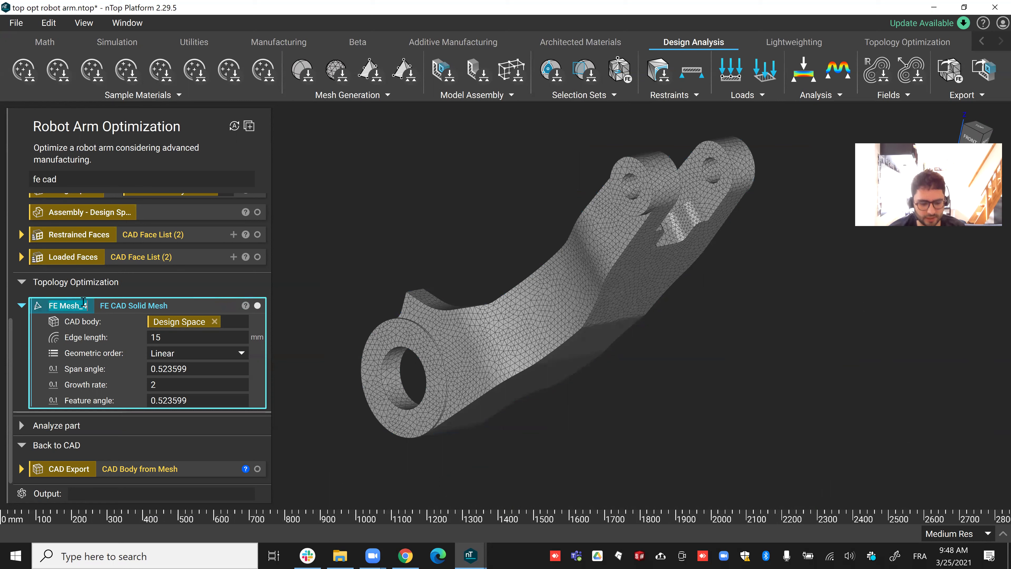
text(f)
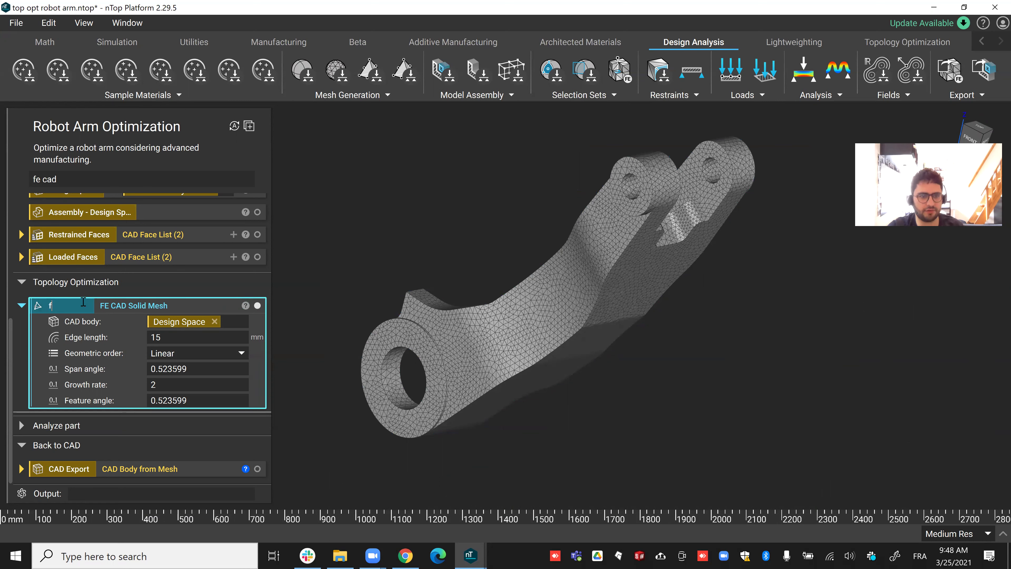
text(FE Mesh)
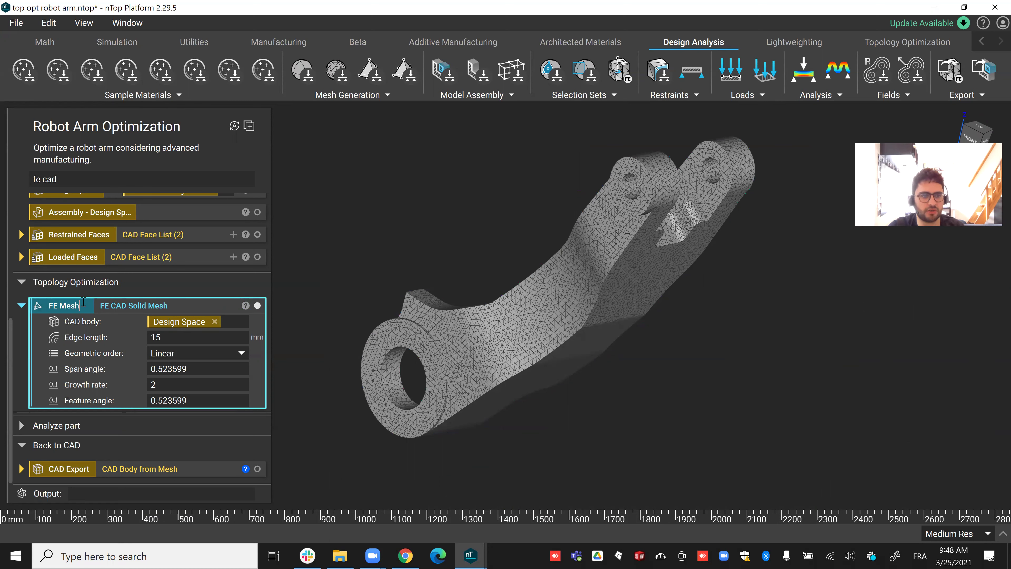
key(Return)
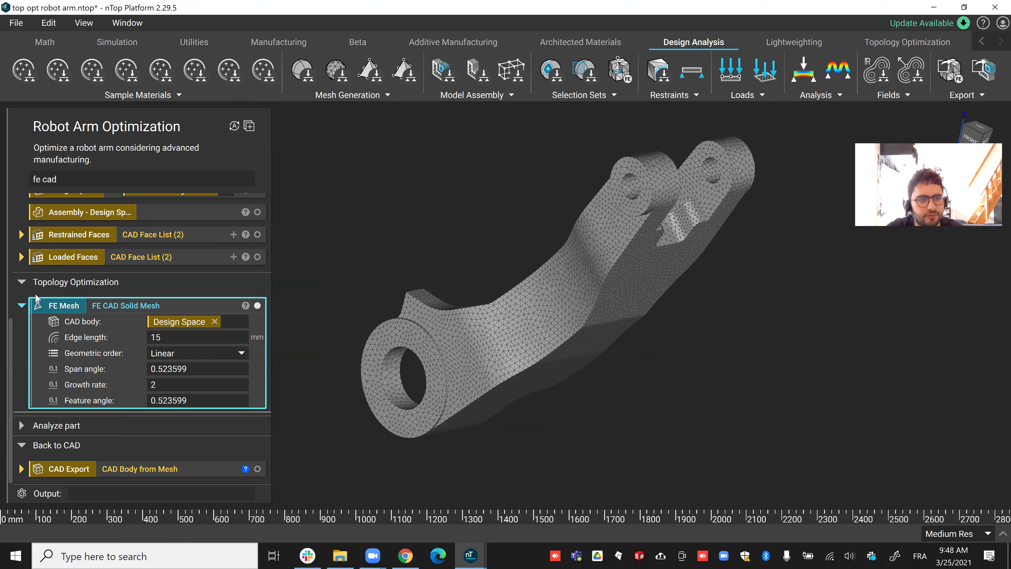
click(22, 305)
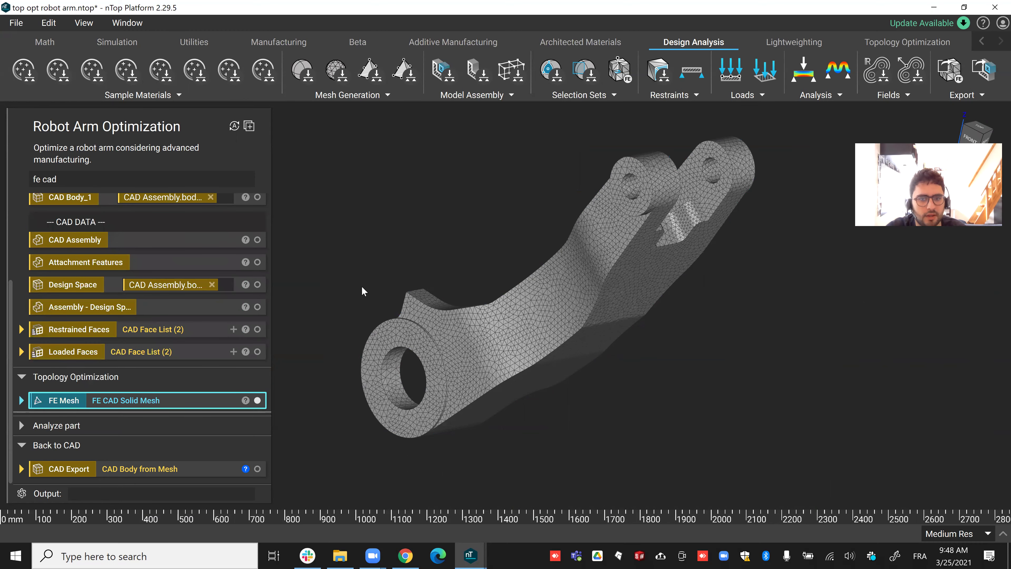
Step: View the meshed arm from its side and clear the previous "fe cad" query from the block search
right_drag(417, 363, 504, 373)
middle_drag(502, 369, 502, 396)
right_drag(502, 395, 525, 373)
click(191, 179)
key(ctrl+shift+Left)
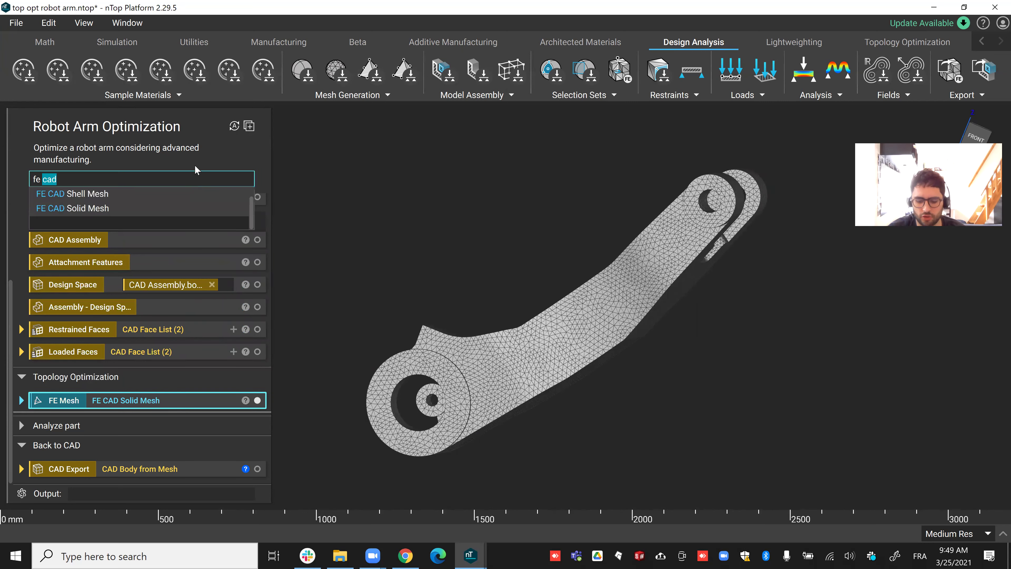
key(BackSpace)
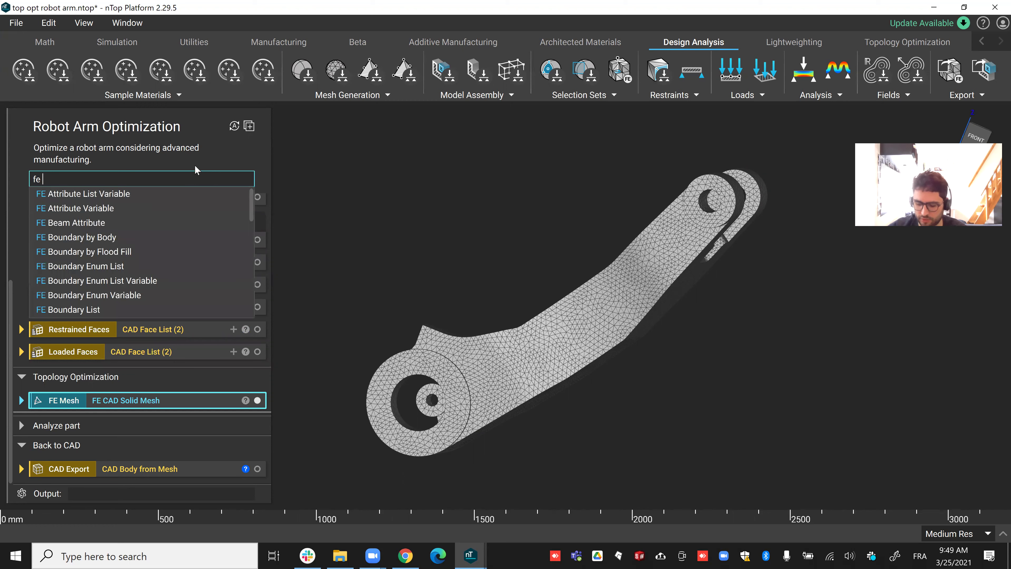
key(BackSpace)
key(BackSpace)
key(BackSpace)
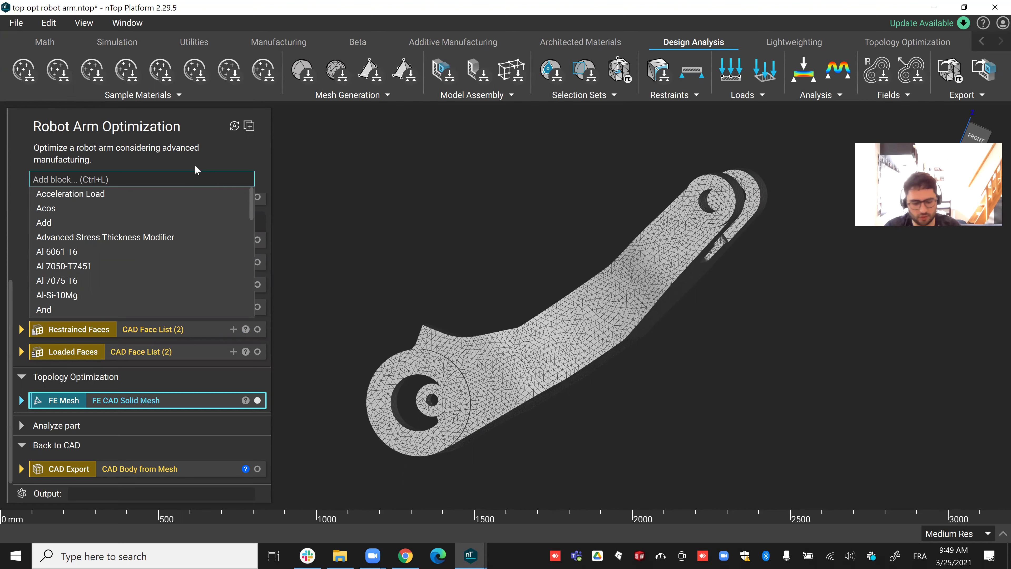
Step: Search the block library for "fe boundary" and add an FE Face Boundary block to the Topology Optimization section
text(fe bi)
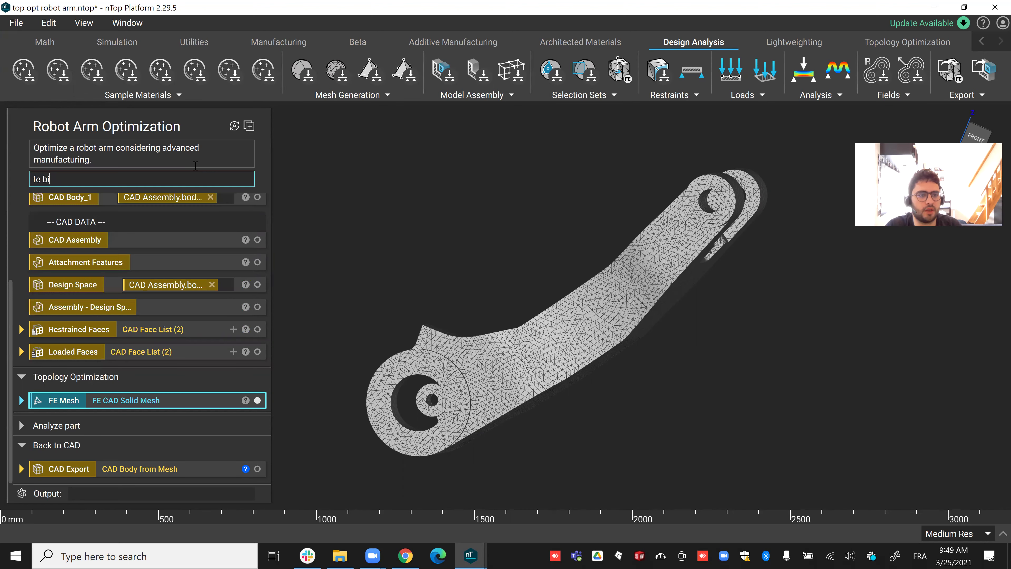
key(BackSpace)
key(BackSpace)
text(cad)
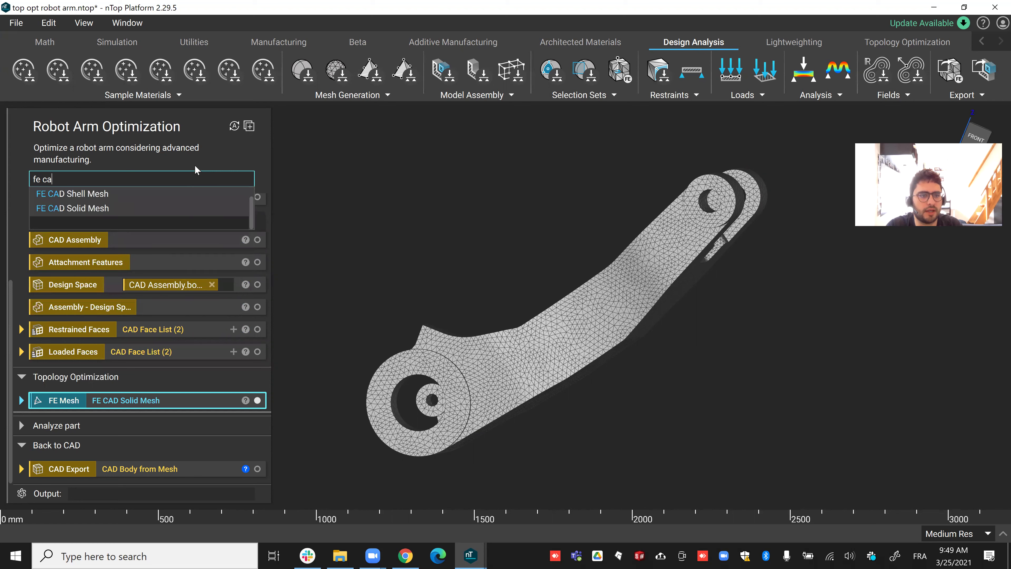
key(BackSpace)
key(BackSpace)
key(BackSpace)
text(bo)
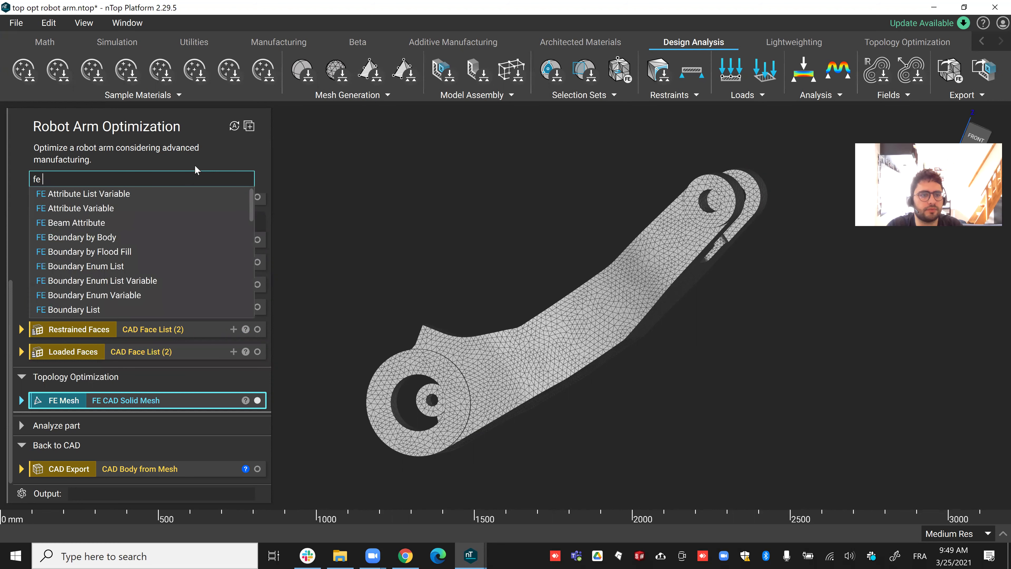
text(undary)
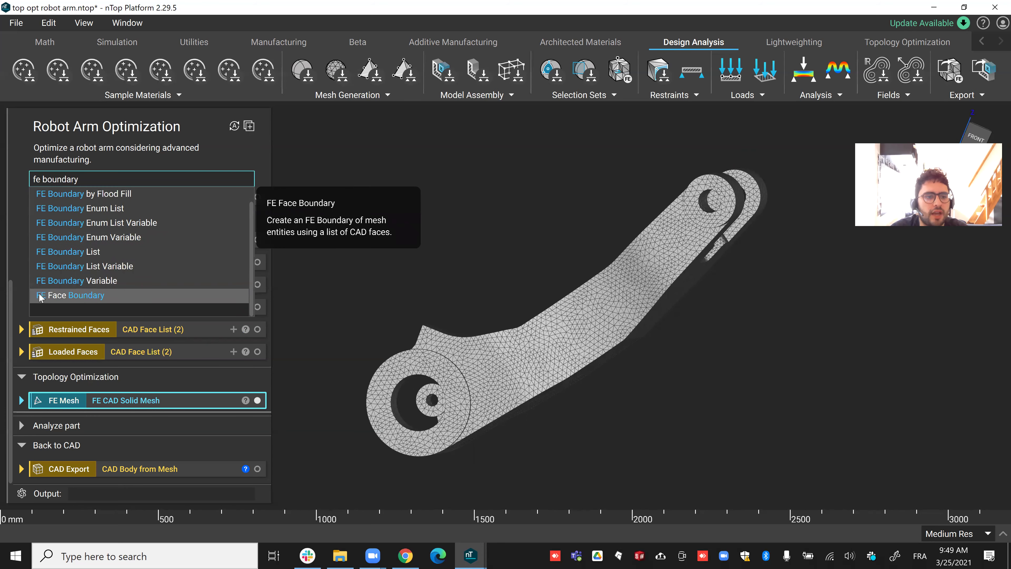
click(50, 296)
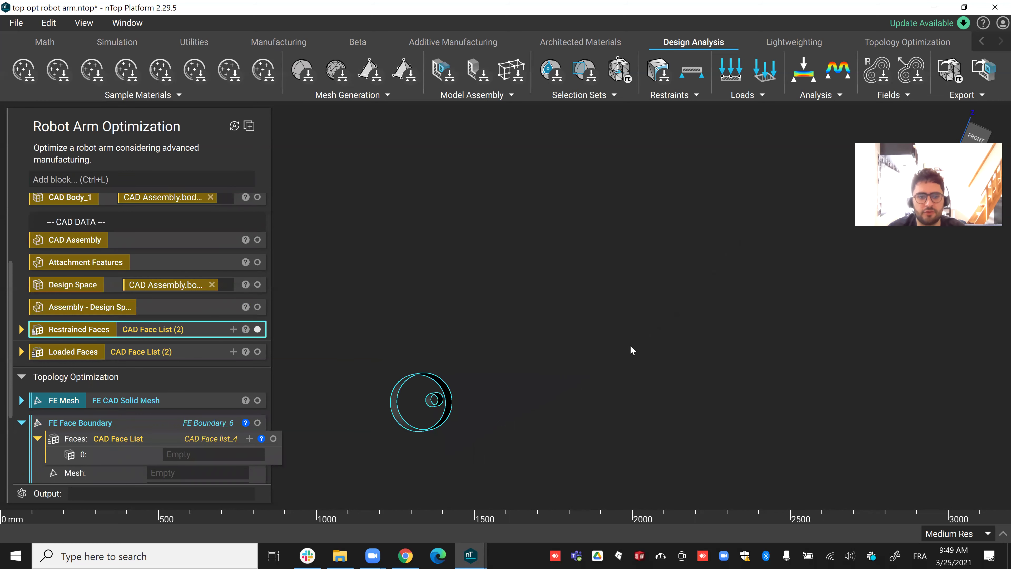
Step: Isolate the Loaded Faces in the view and delete the empty CAD Face List from the FE Face Boundary block
click(221, 352)
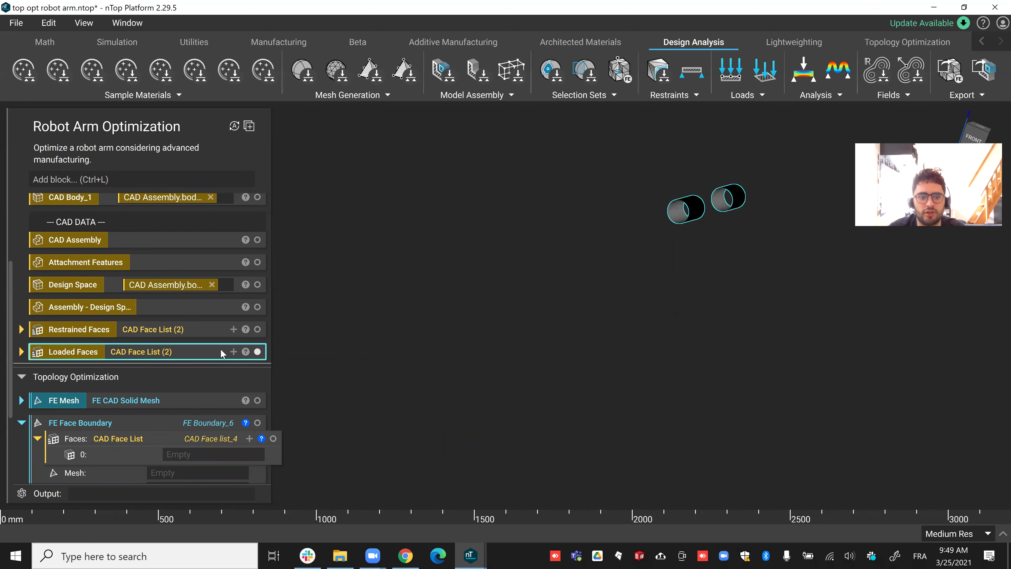
scroll(145, 377, down, 1)
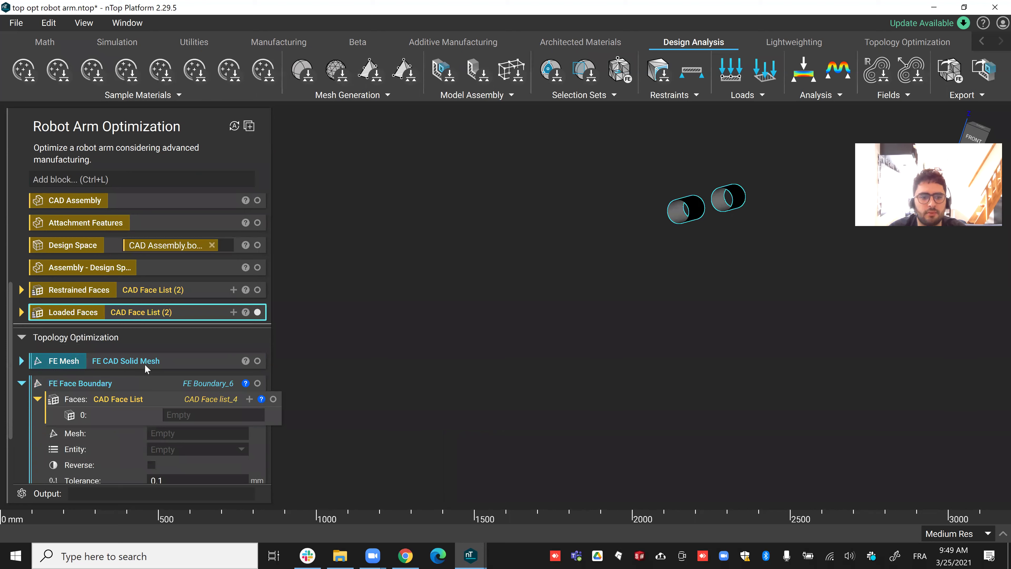
click(161, 396)
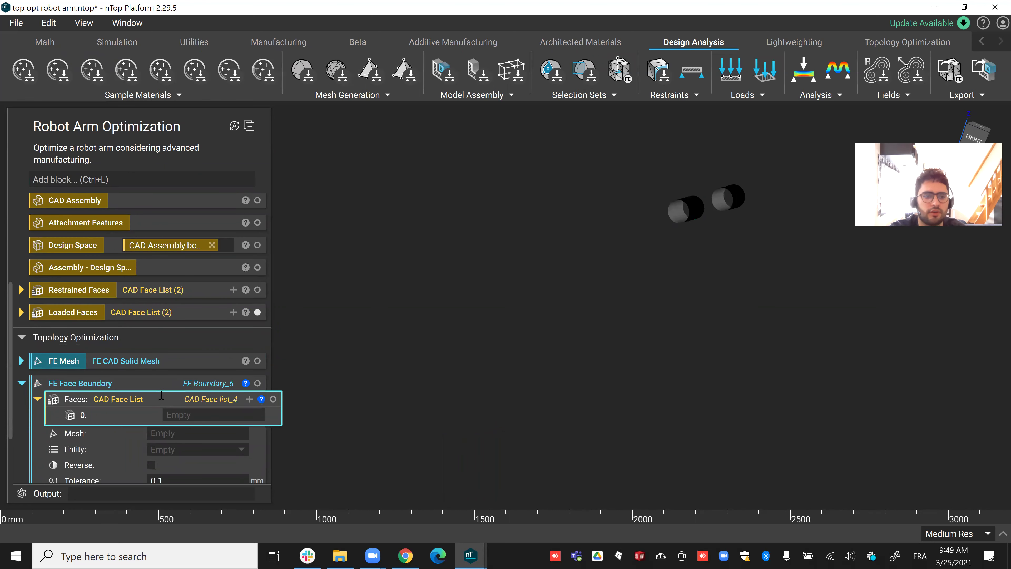
key(Delete)
scroll(263, 297, down, 1)
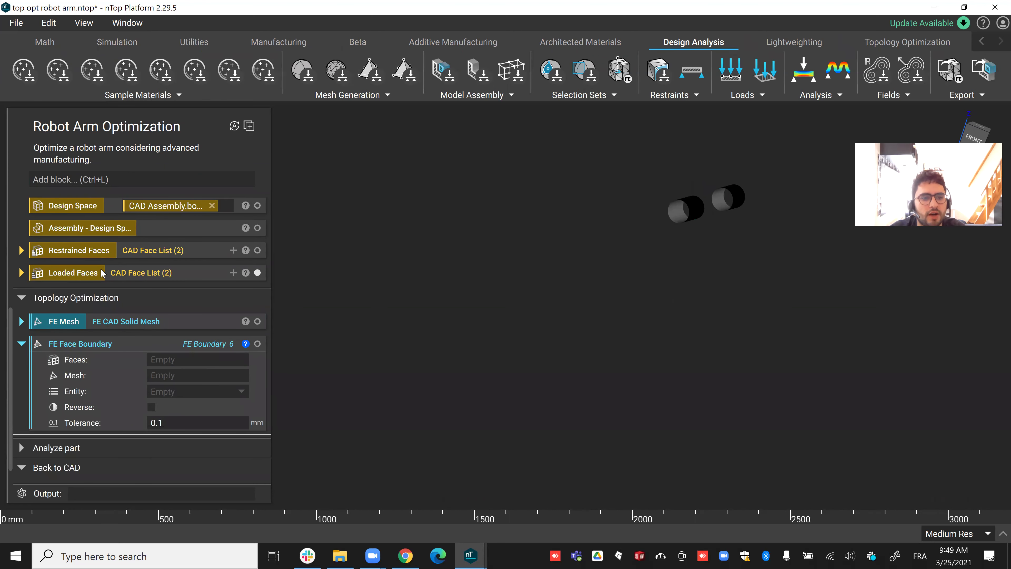
Step: Turn the FE Face Boundary block into a variable named "Restrained faces"
click(127, 356)
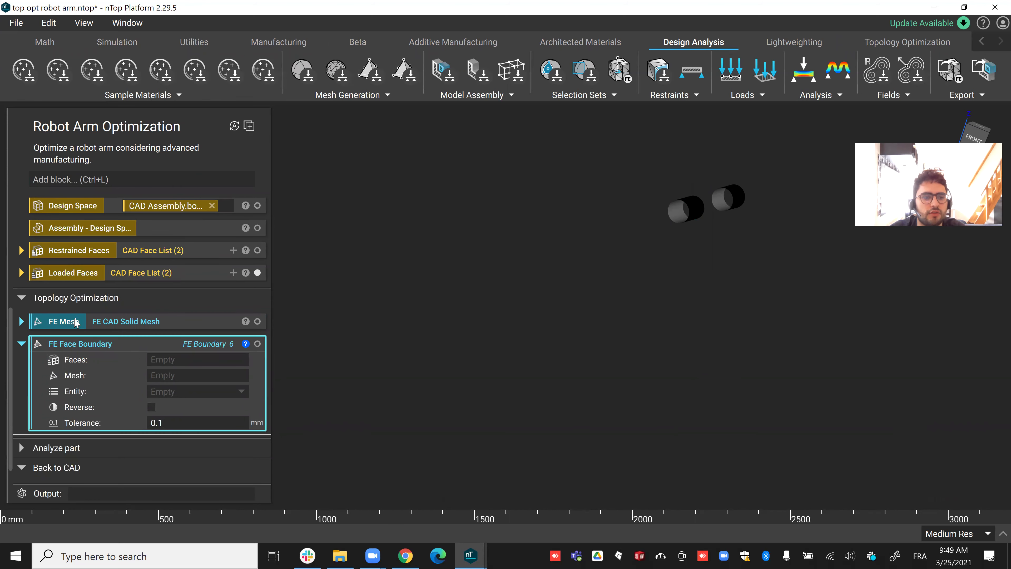
right_click(169, 350)
click(177, 319)
double_click(85, 345)
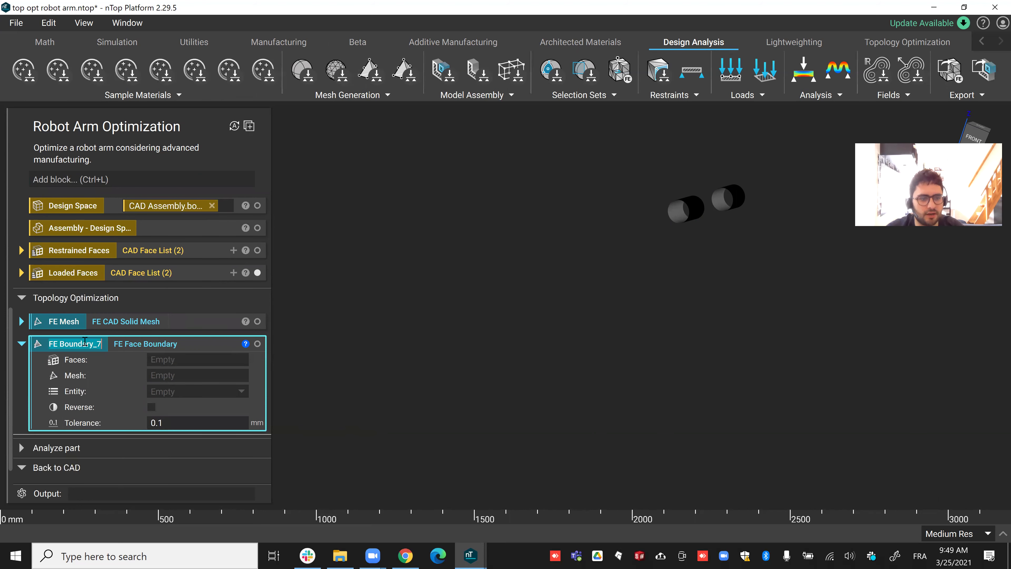
text(Restrained faces)
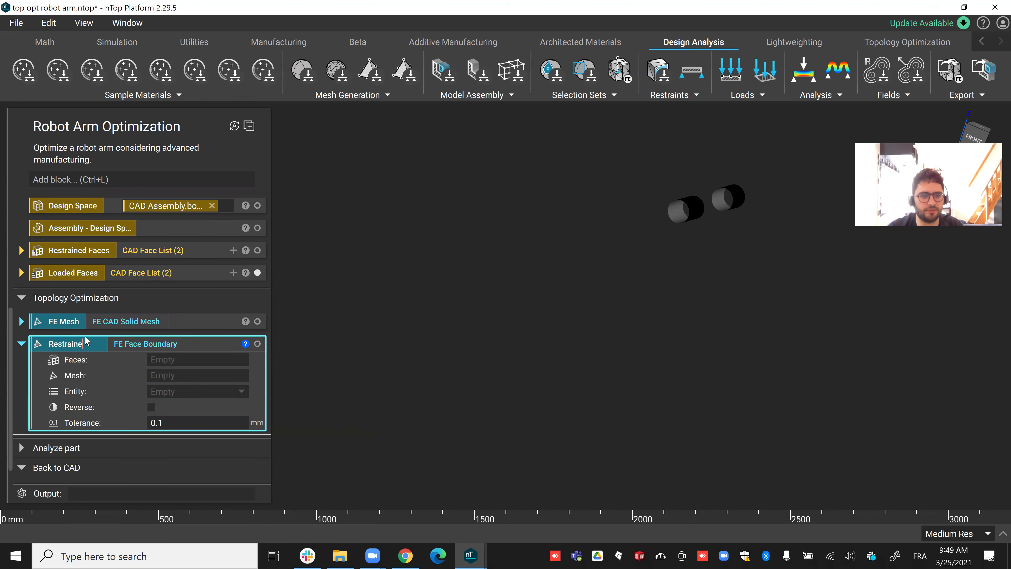
key(Return)
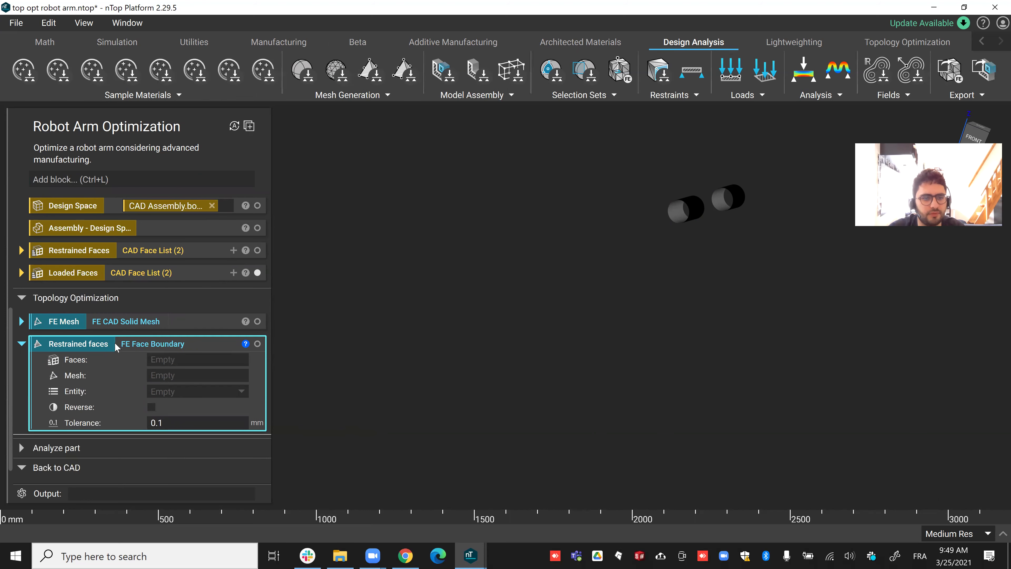
Step: Duplicate the Restrained faces boundary block and rename the copy "Loaded faces"
right_click(117, 344)
click(165, 266)
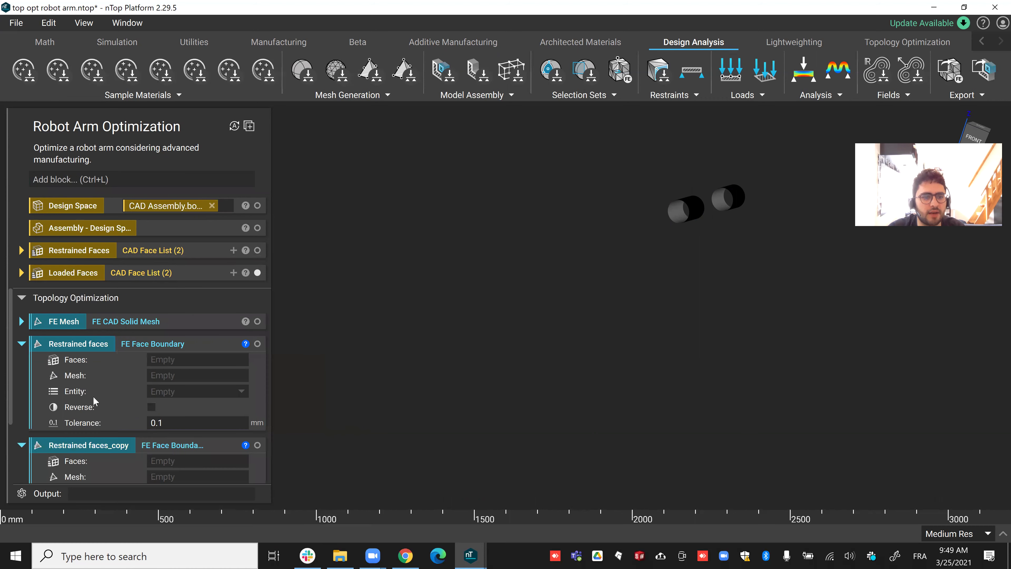
scroll(98, 395, down, 2)
double_click(94, 366)
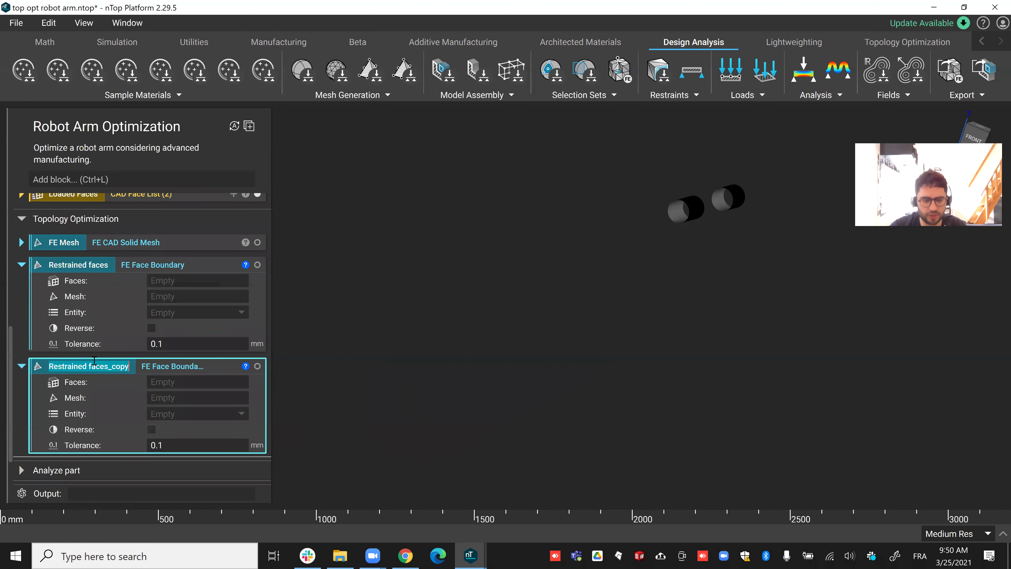
text(Loaded faces)
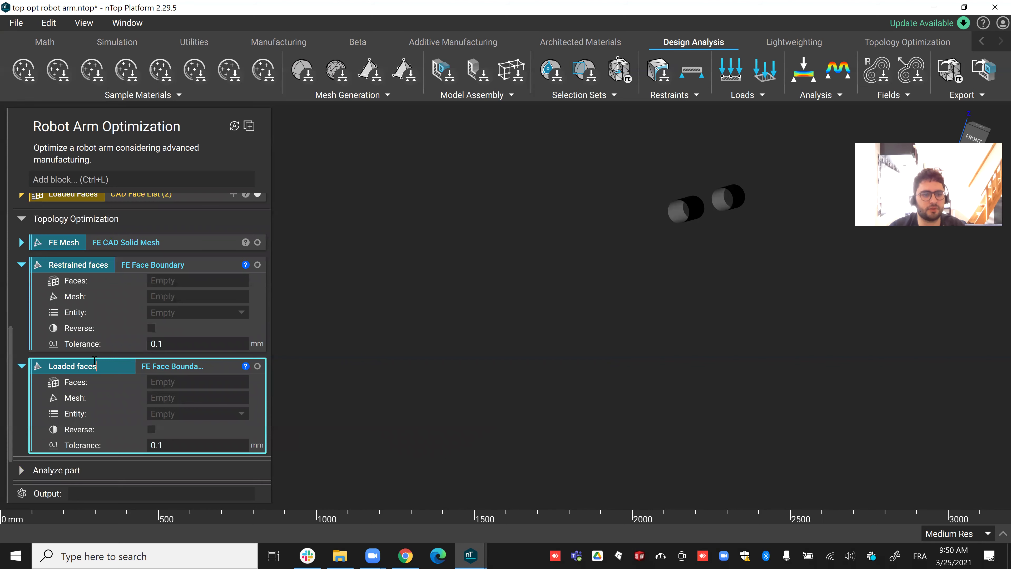
key(Return)
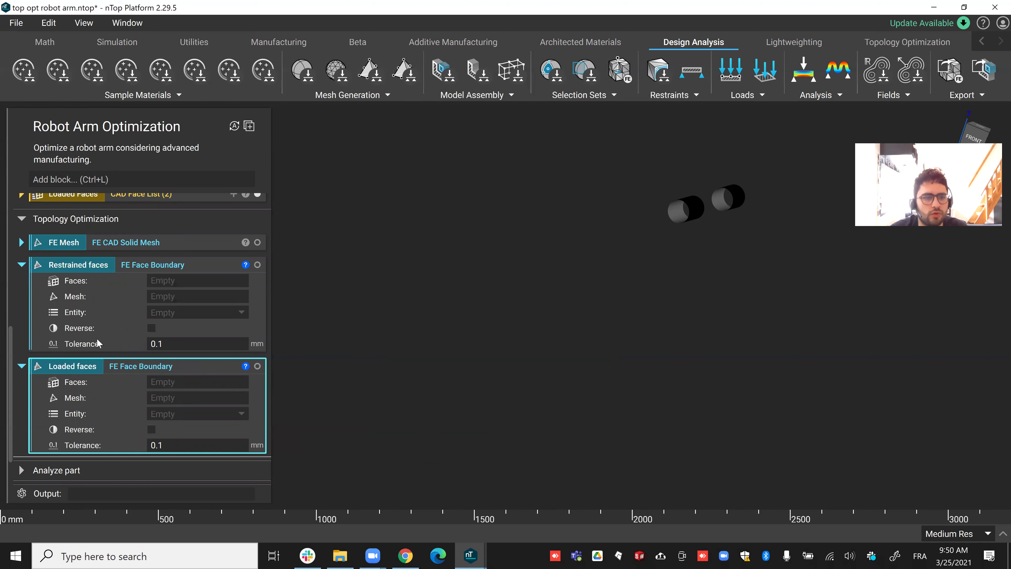
Step: Assign the Restrained Faces and Loaded Faces lists to their matching boundary blocks, with FE Mesh as the mesh of both
scroll(98, 343, up, 1)
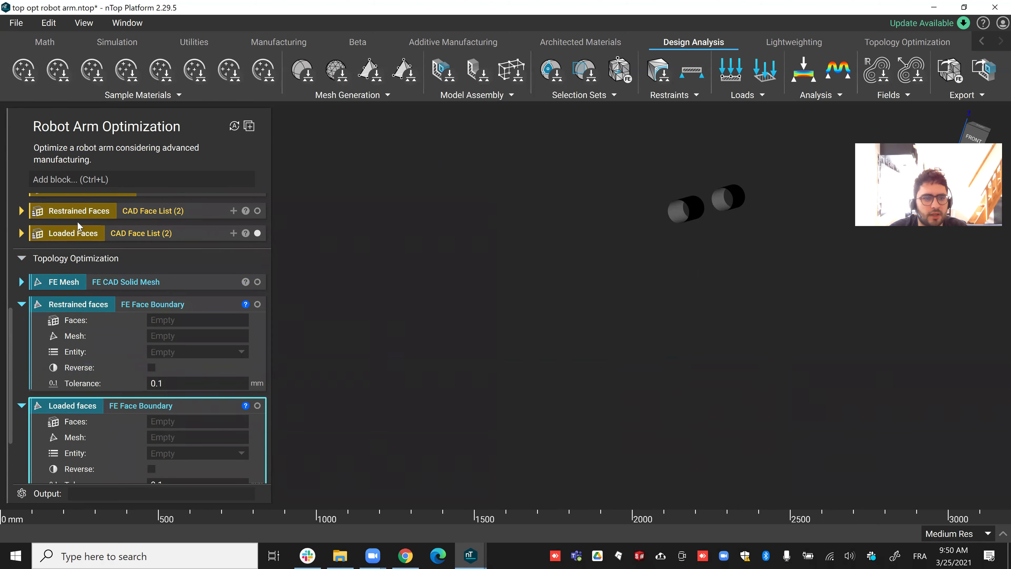
drag(82, 215, 202, 324)
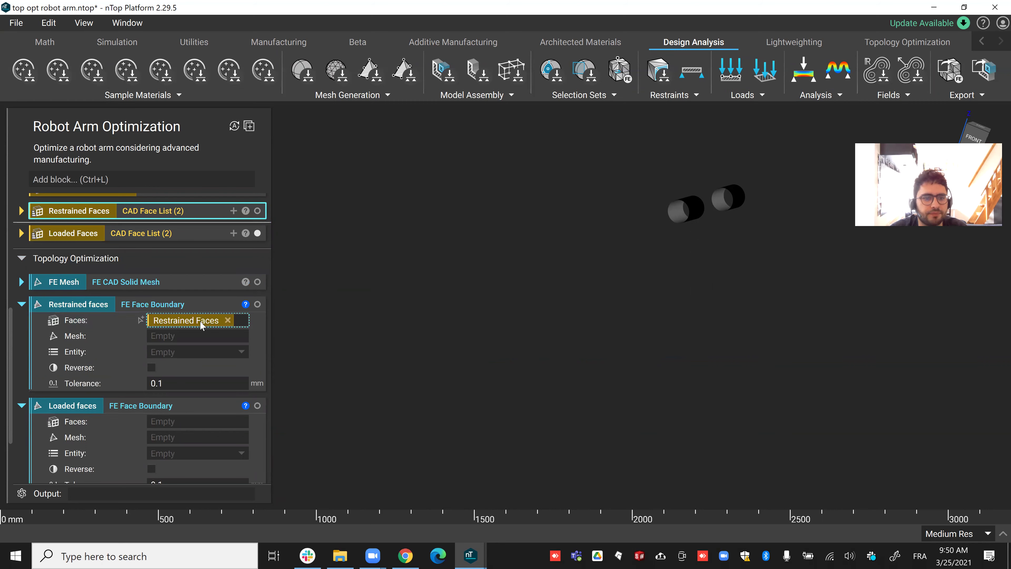
drag(78, 235, 199, 421)
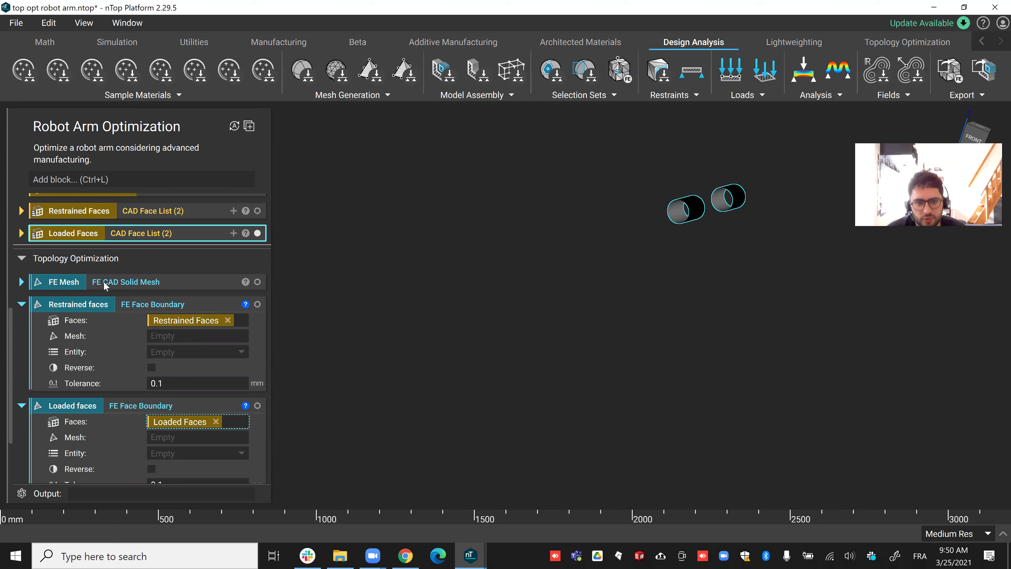
drag(103, 279, 212, 337)
drag(84, 284, 218, 439)
click(91, 295)
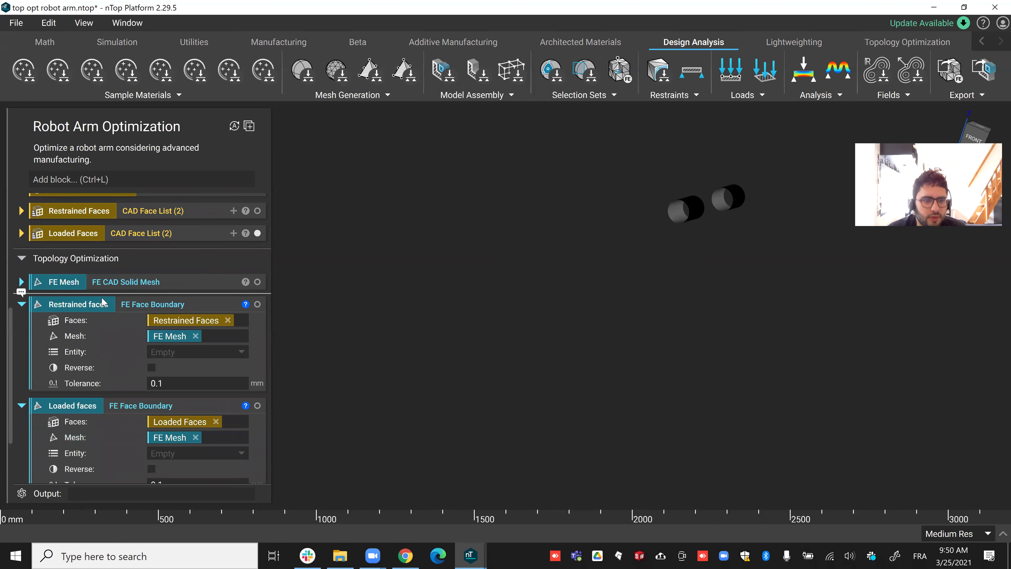
Step: Set the entity type to Nodes for both the Restrained faces and Loaded faces boundaries
scroll(103, 303, down, 1)
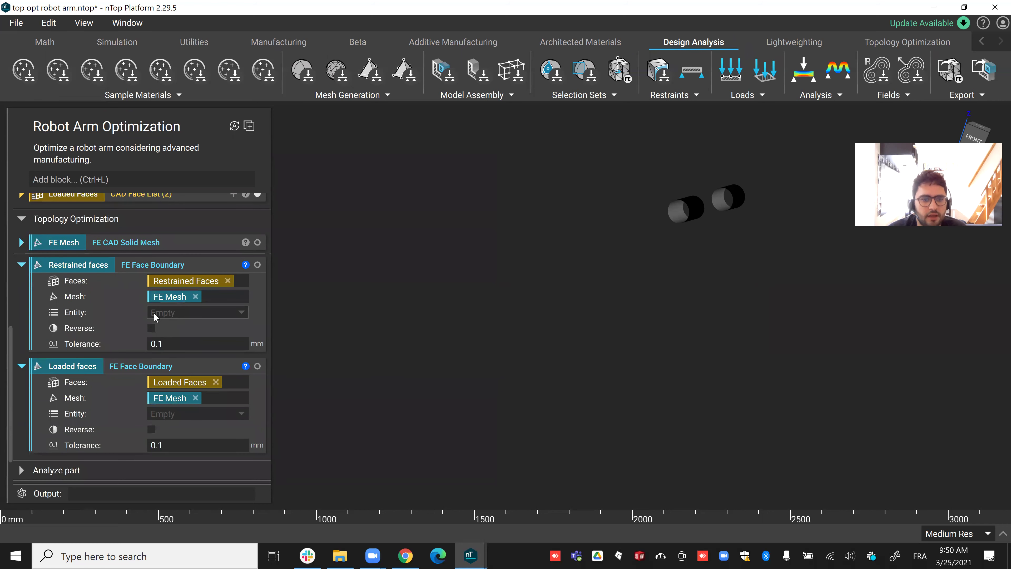
click(163, 317)
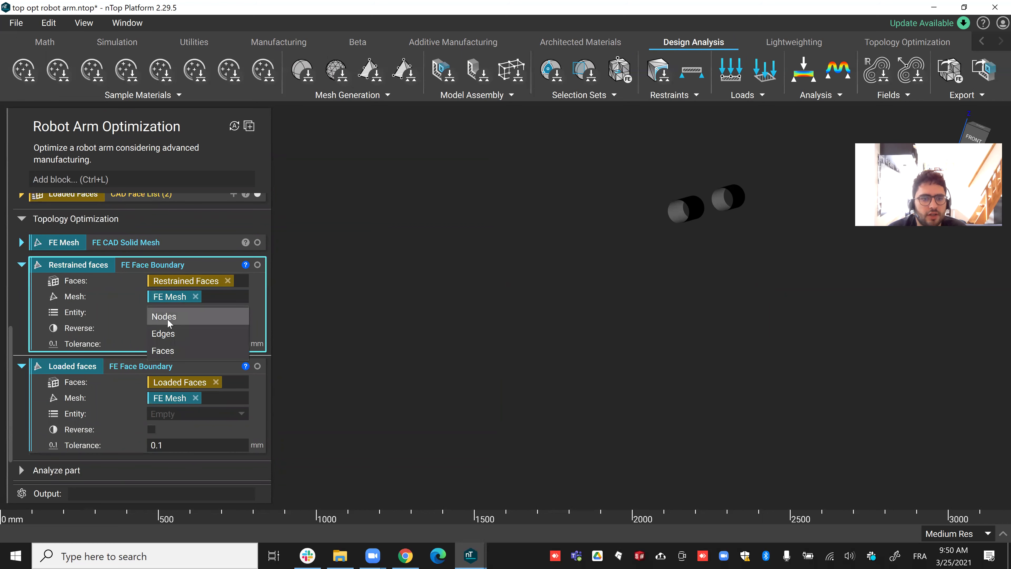
click(169, 322)
click(174, 415)
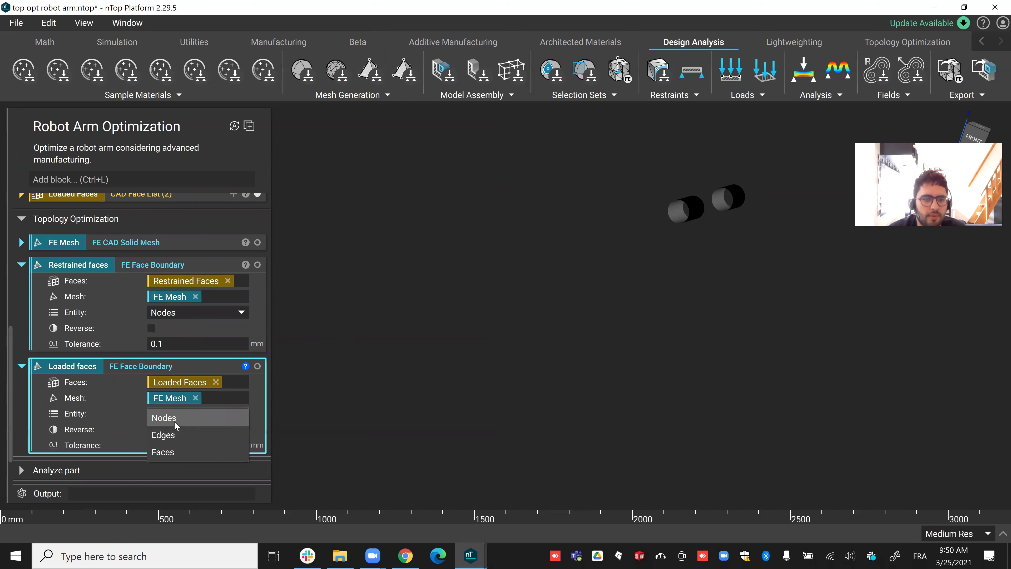
click(175, 426)
click(287, 359)
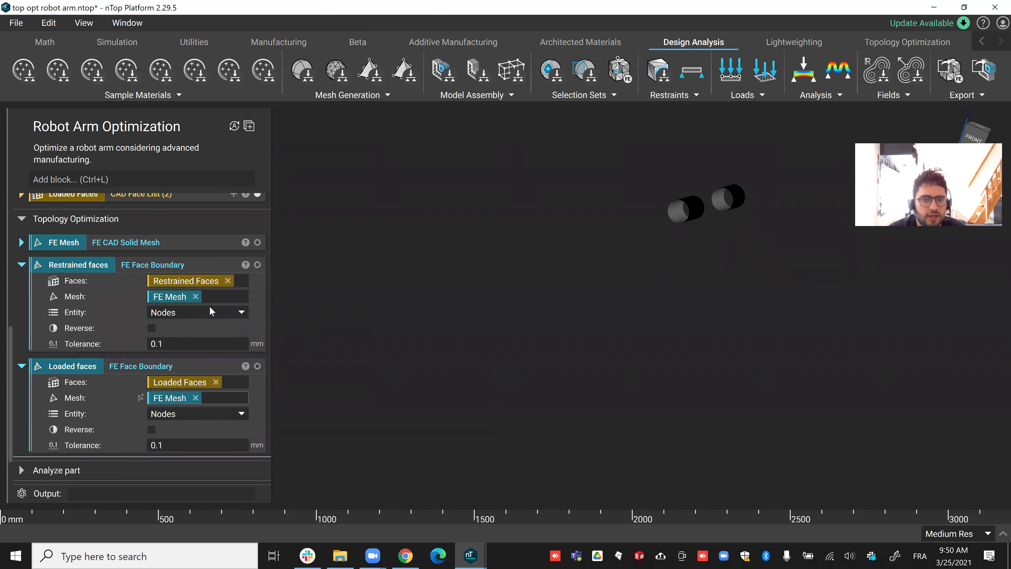
Step: Show the Restrained faces and Loaded faces boundaries together with FE Mesh and inspect the selected nodes from another angle
click(190, 266)
click(257, 265)
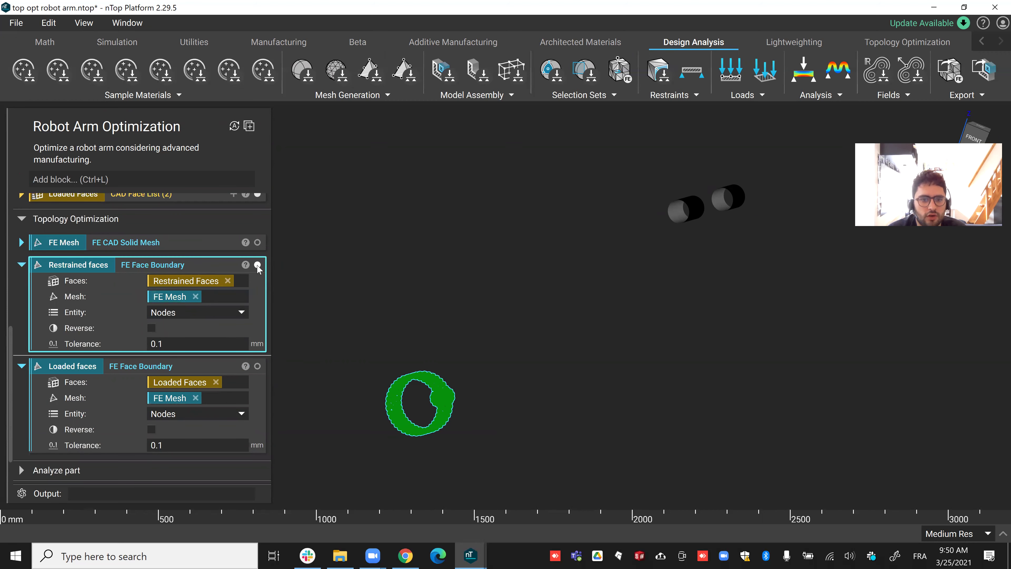
click(258, 366)
right_drag(445, 297, 750, 311)
right_drag(598, 354, 489, 398)
right_drag(490, 346, 455, 392)
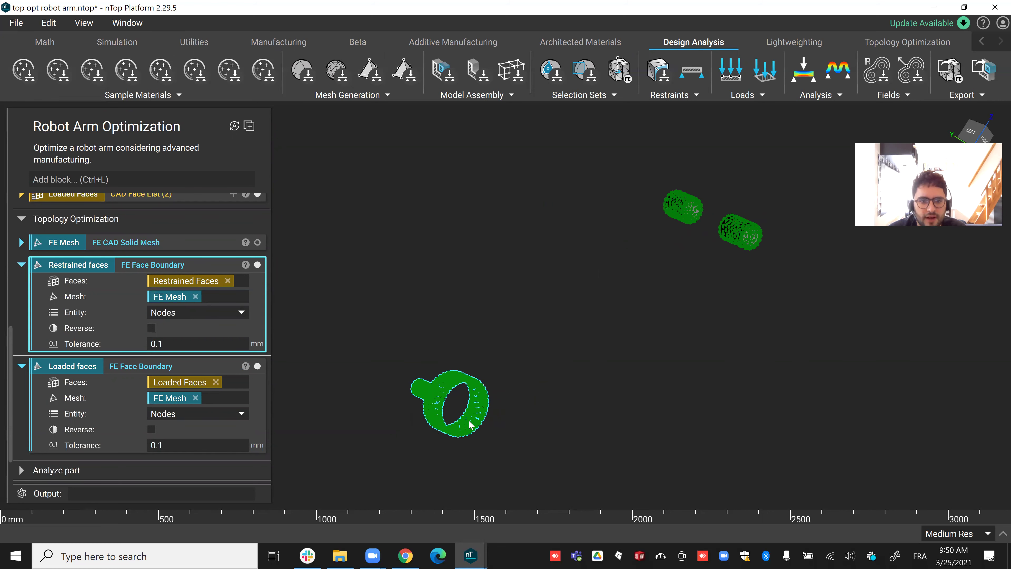
click(170, 344)
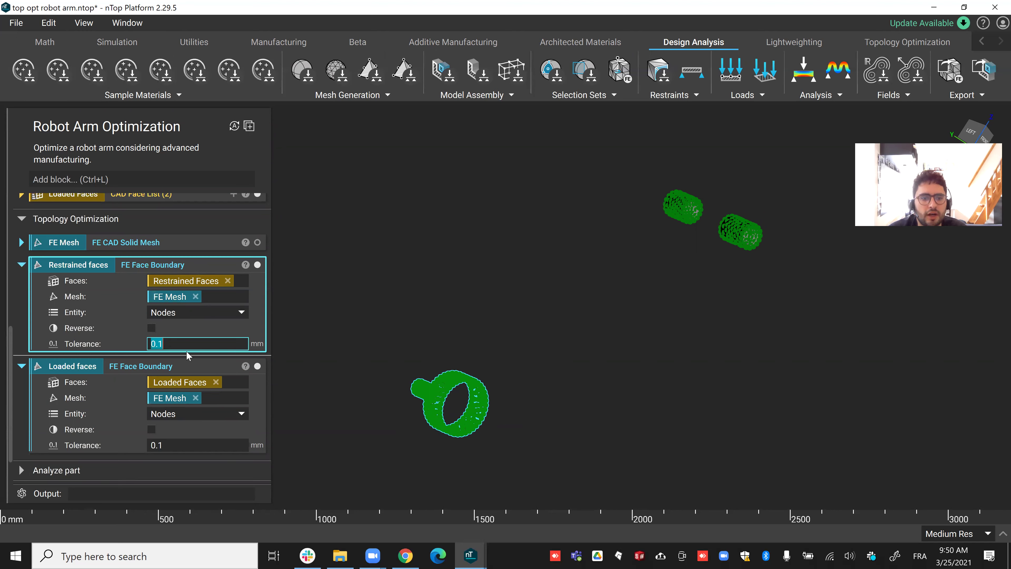
click(256, 242)
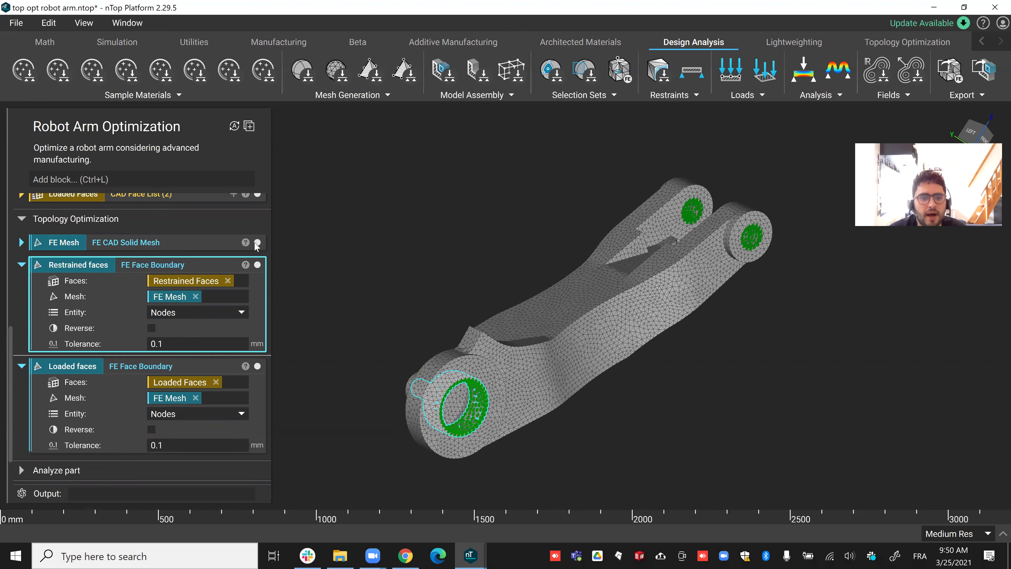
Step: Re-enter 0.1 mm as the tolerance of the Restrained faces boundary
click(175, 343)
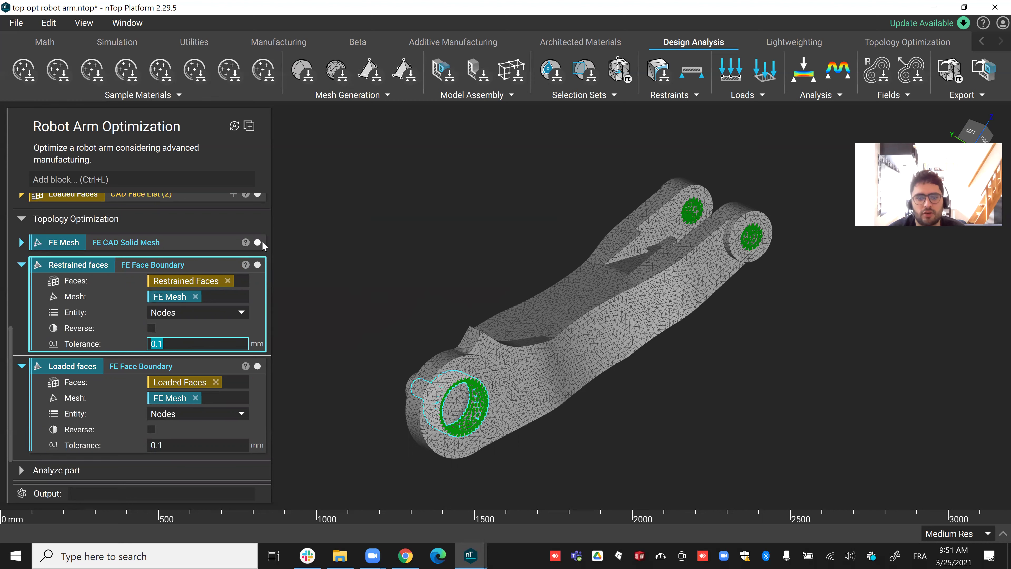
key(BackSpace)
click(359, 274)
click(228, 341)
key(BackSpace)
text(0/)
key(BackSpace)
text(.)
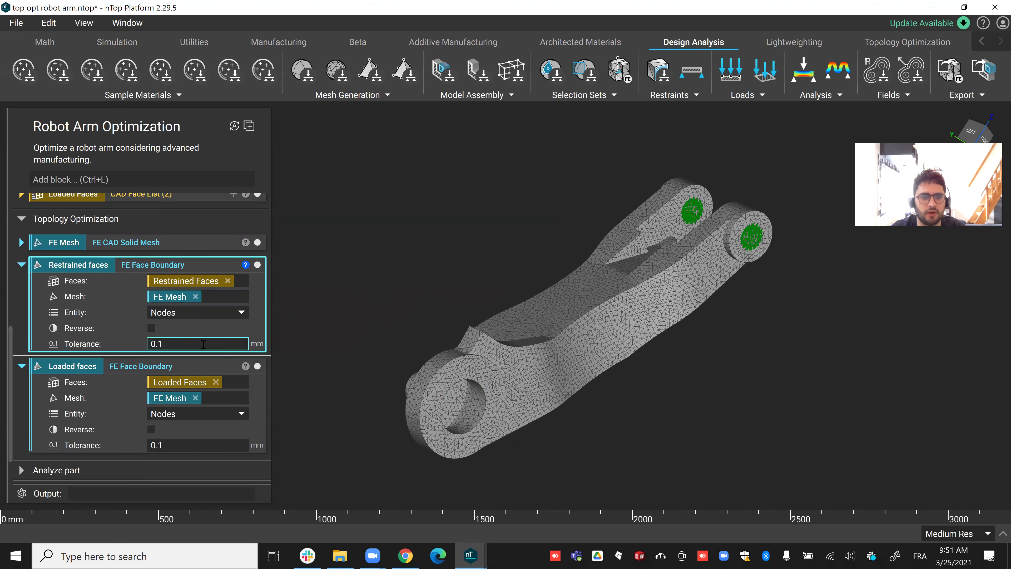
click(322, 307)
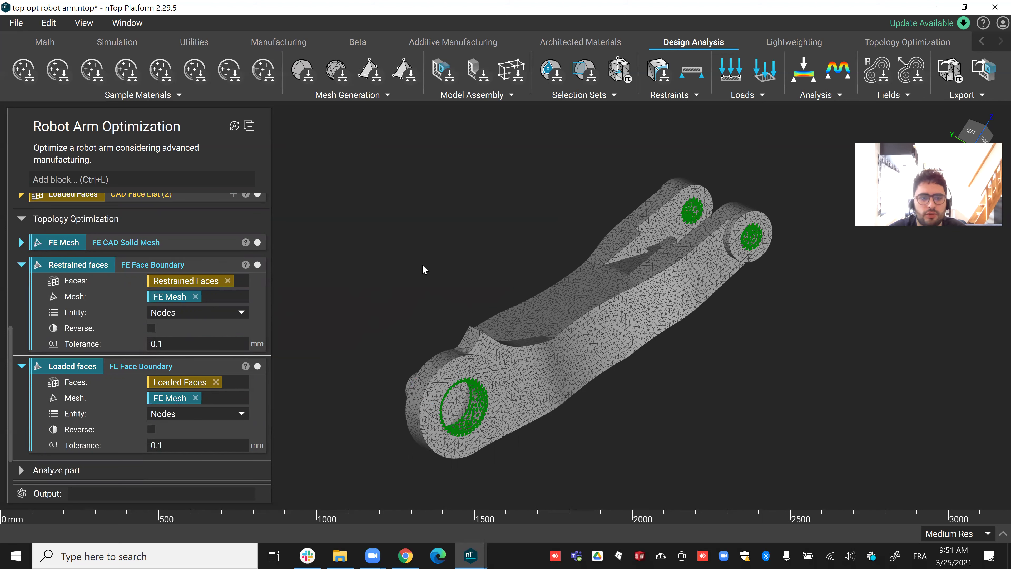
Step: Collapse the Restrained faces and Loaded faces boundary blocks and highlight each of them on the mesh
middle_drag(721, 305, 659, 306)
middle_drag(492, 329, 542, 335)
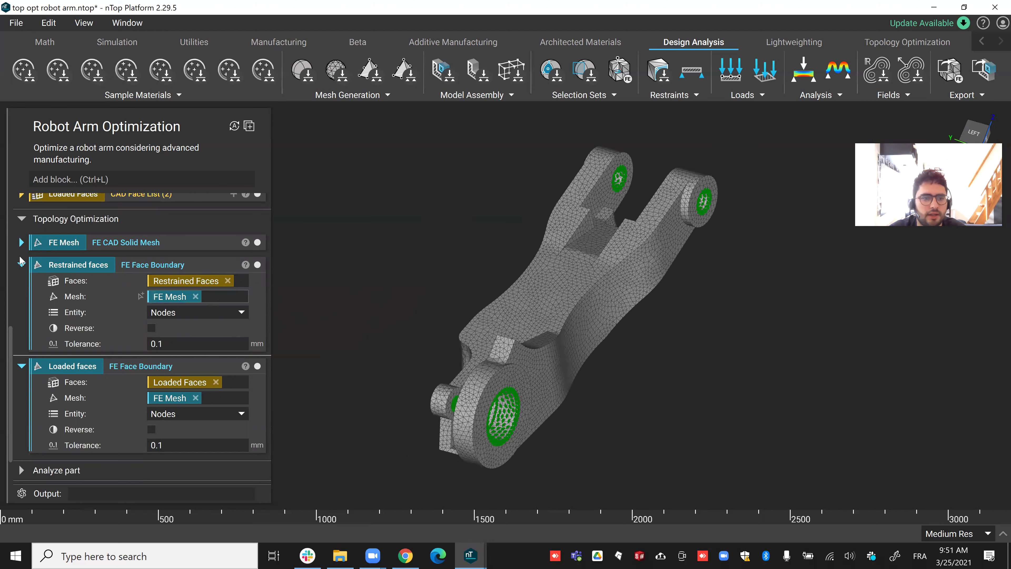
click(21, 266)
click(21, 316)
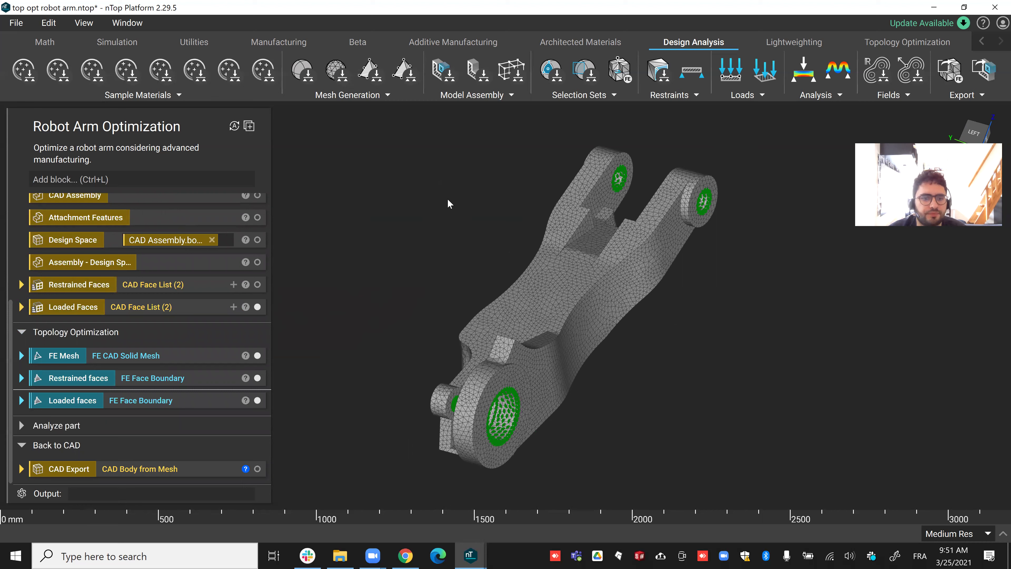
click(127, 378)
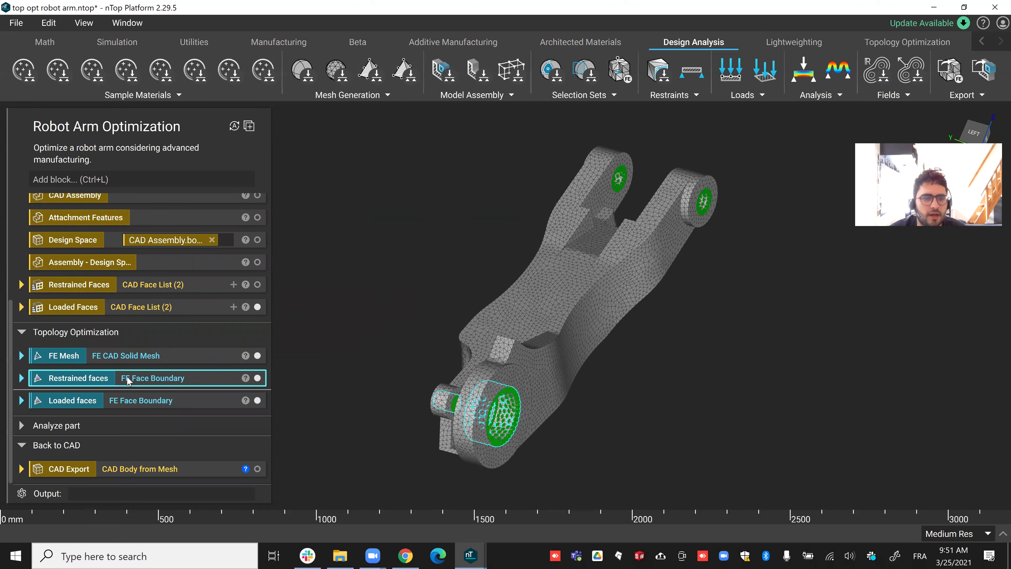
click(118, 403)
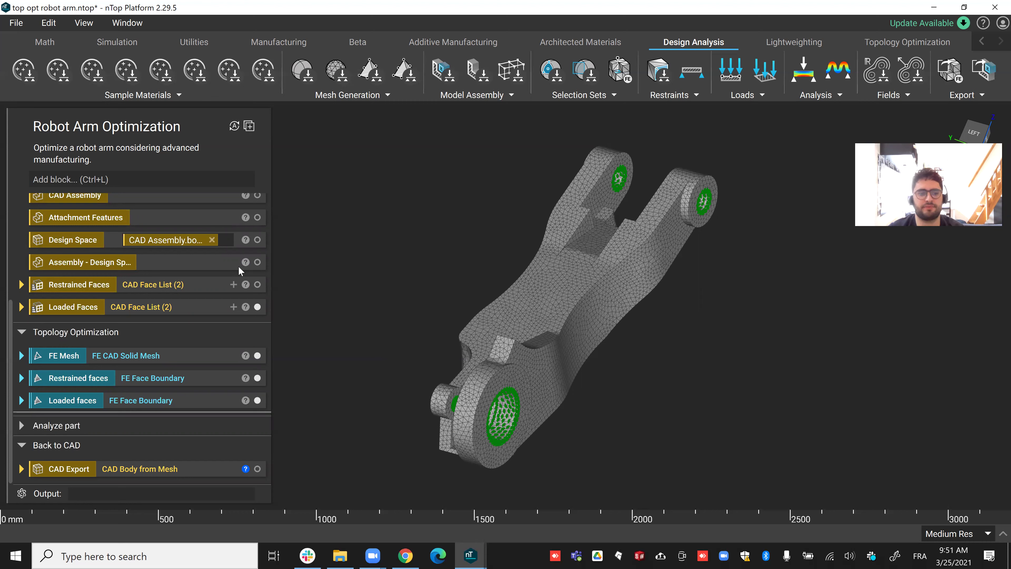
Step: Search the block library for "fe model" and add an FE Model block to the Topology Optimization section
click(158, 181)
text(f)
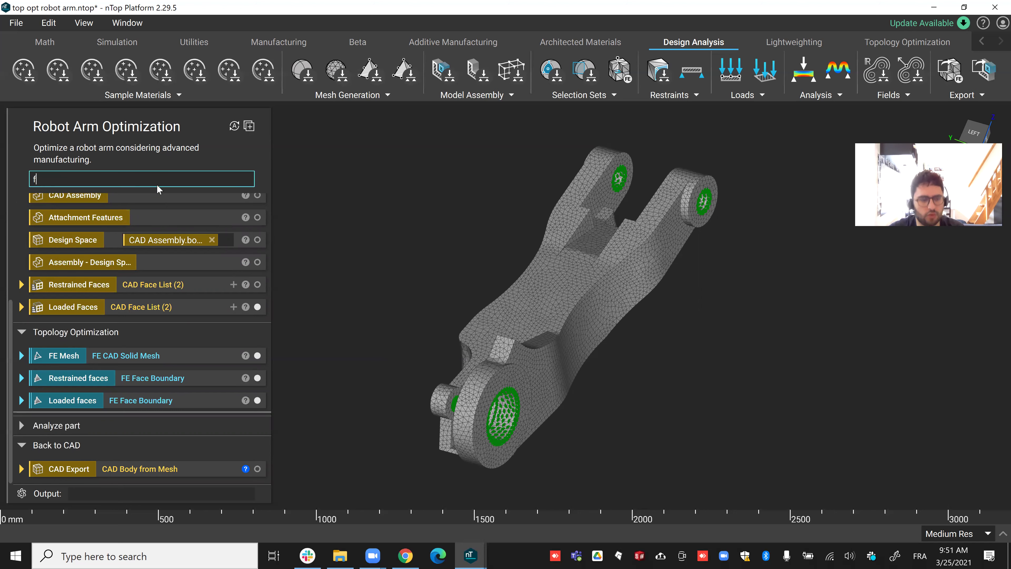
text(e model)
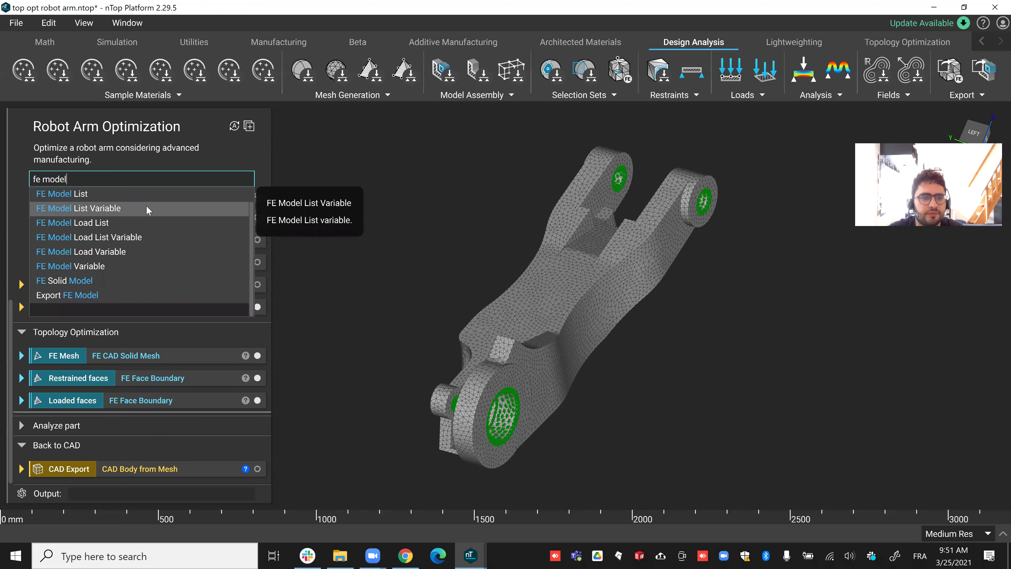
click(152, 194)
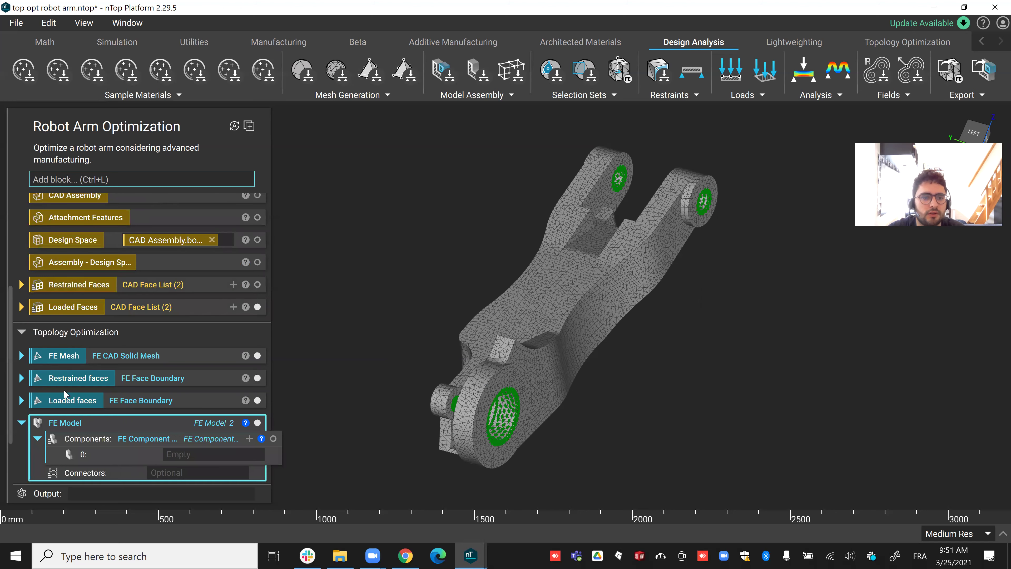
Step: Add an FE Component to the FE Model's component list and assign FE Mesh as its mesh
scroll(65, 393, down, 2)
click(174, 382)
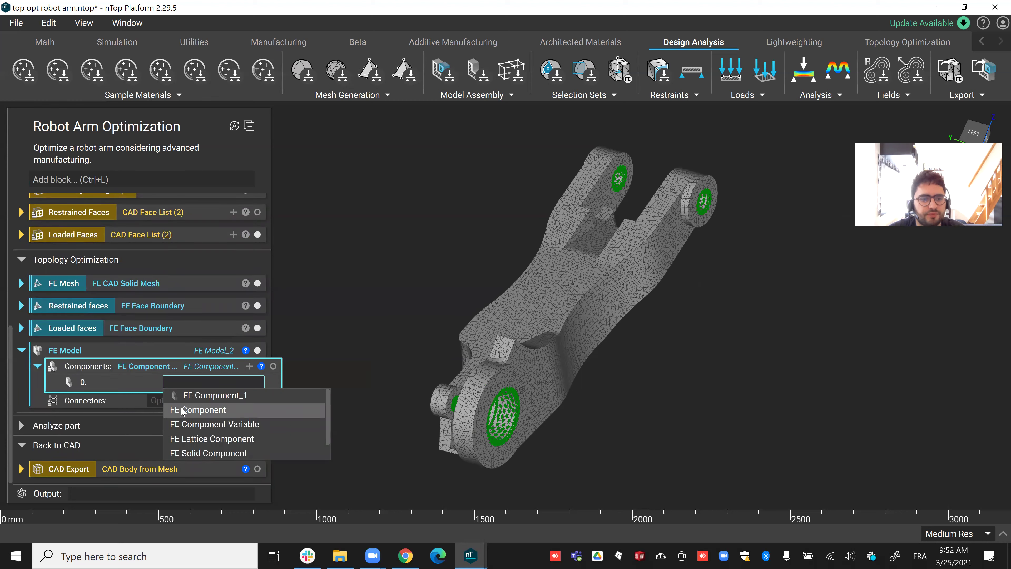
click(182, 411)
drag(62, 285, 218, 404)
Step: Add an FE Solid Attribute to the FE Component's attribute list and set its material to Ti-6Al-4V
click(220, 429)
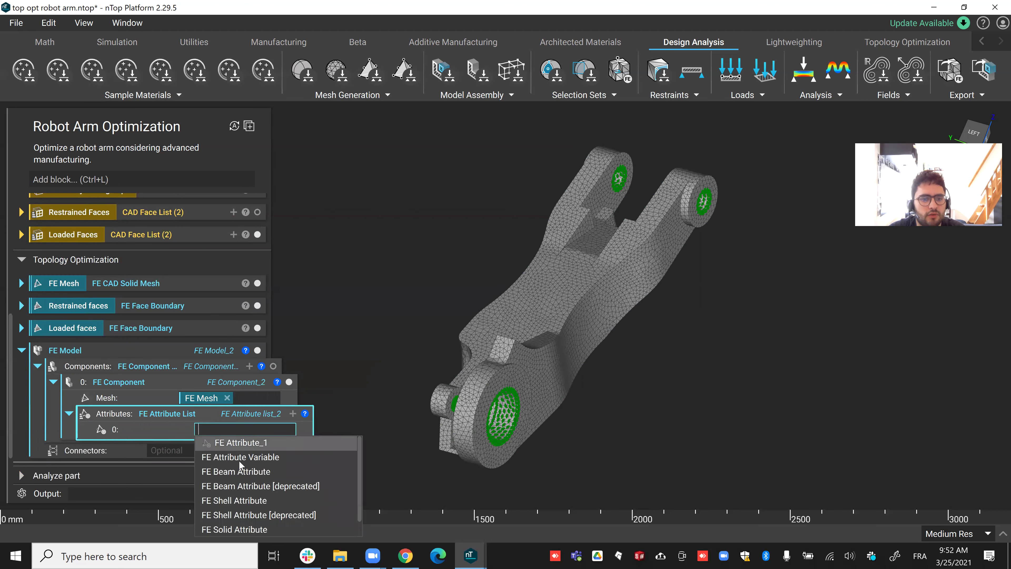
scroll(239, 460, down, 1)
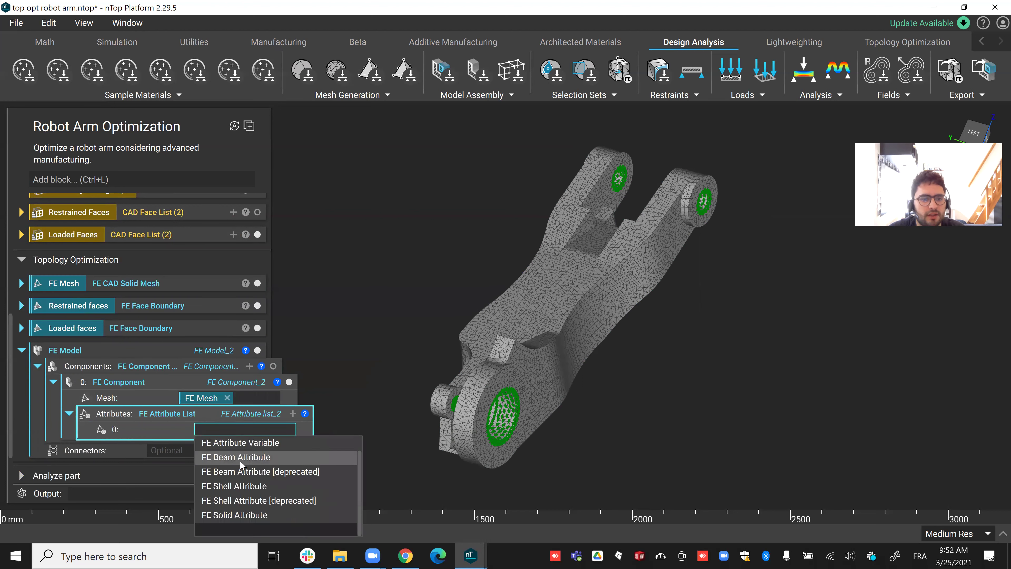
click(246, 514)
scroll(221, 416, down, 1)
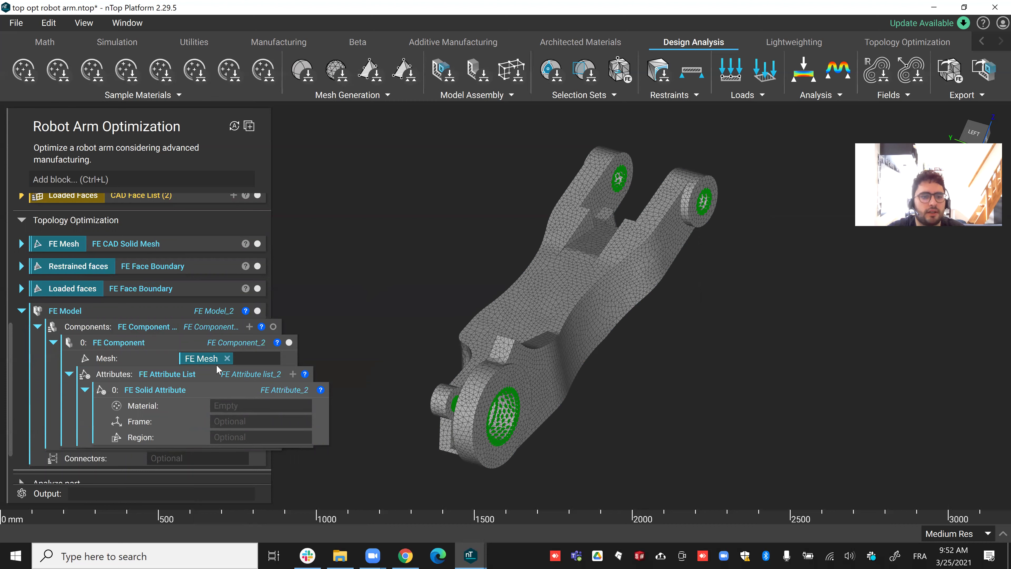
click(233, 405)
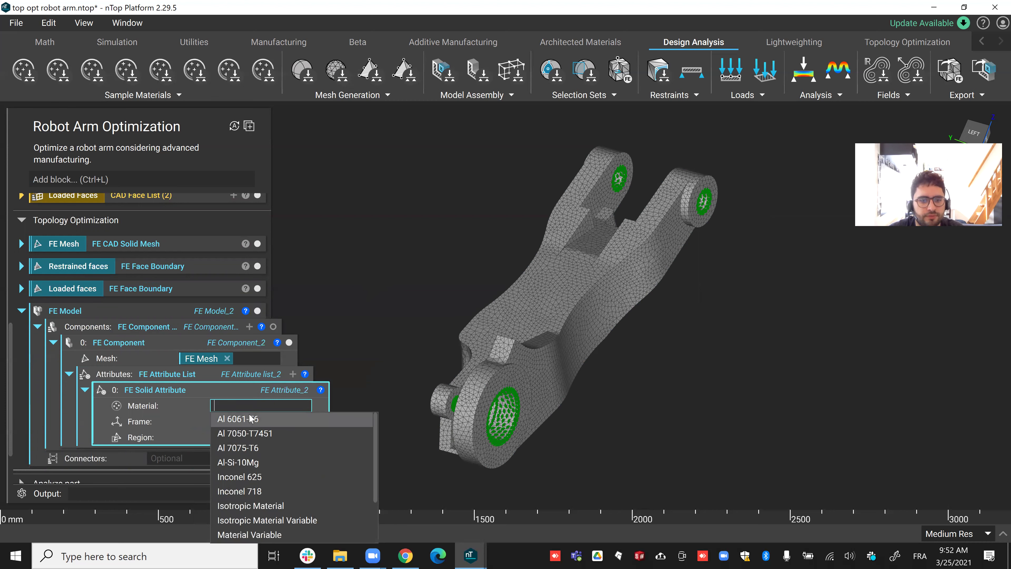
scroll(255, 443, down, 3)
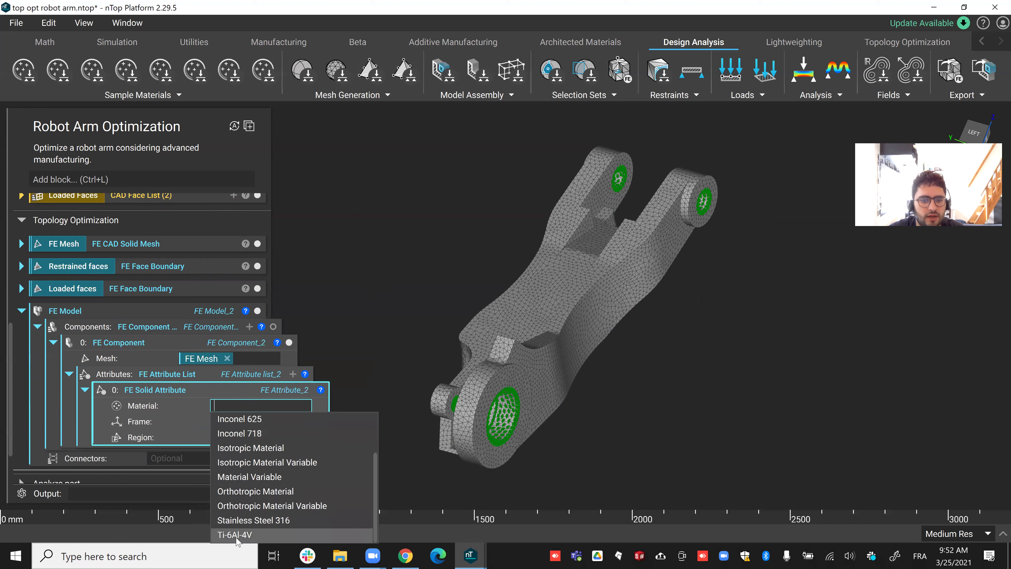
click(236, 534)
scroll(178, 394, down, 1)
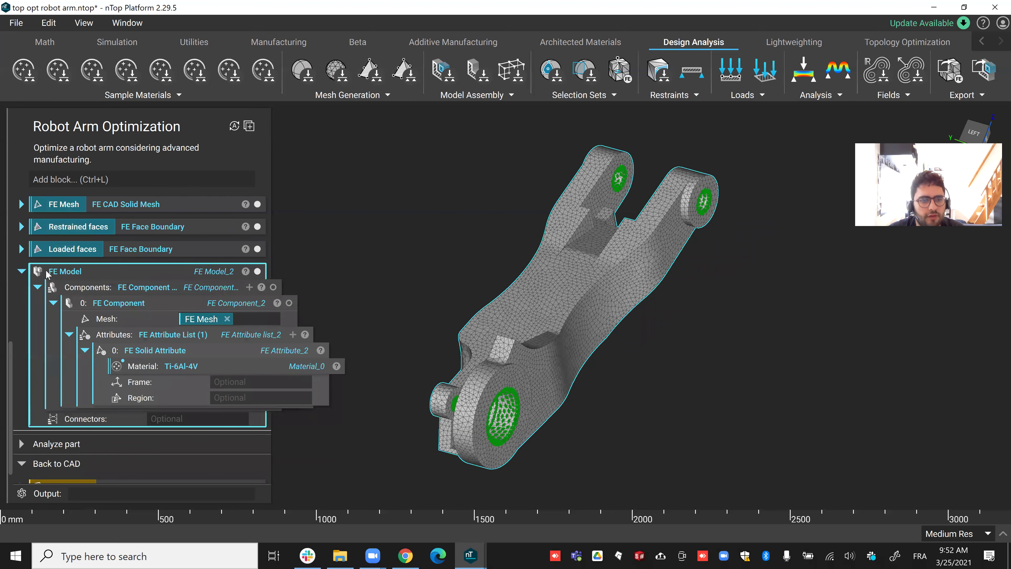
Step: Search the block library for "topol" and add a Topology Optimization block
click(91, 178)
text(topol)
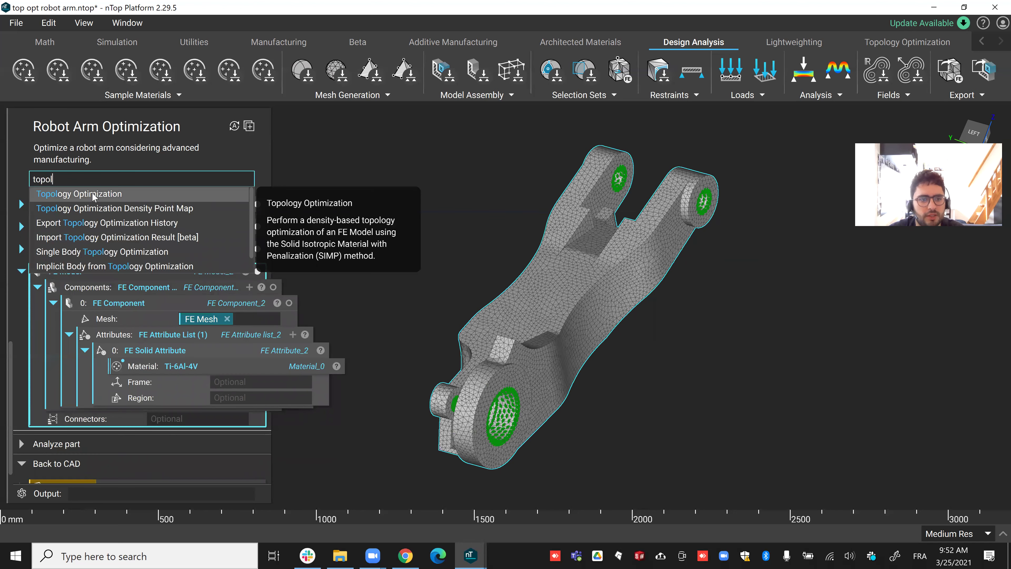
click(92, 193)
Step: Nest the FE Model block as the Model input of the Topology Optimization block and collapse it
scroll(171, 282, down, 1)
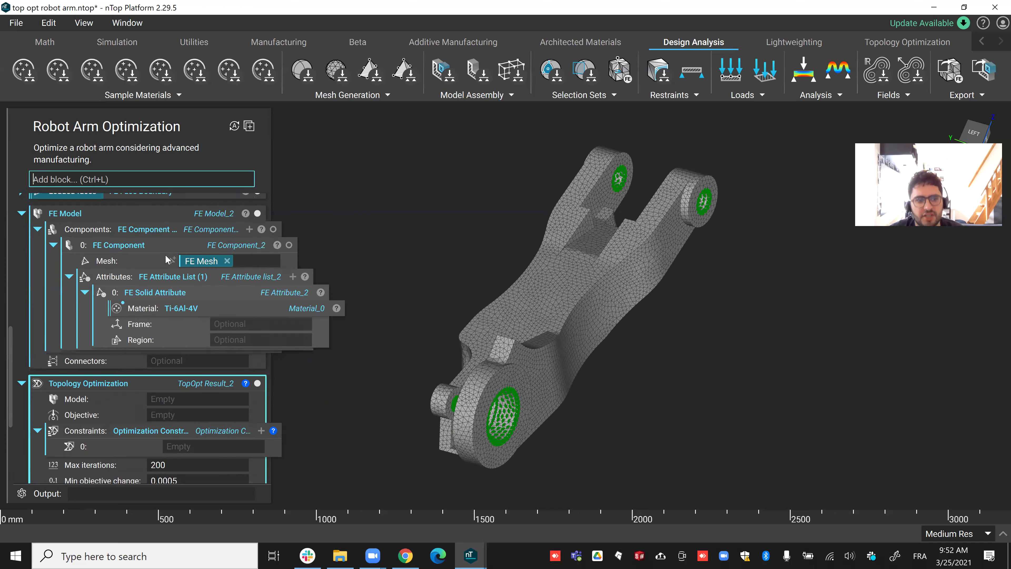
click(68, 214)
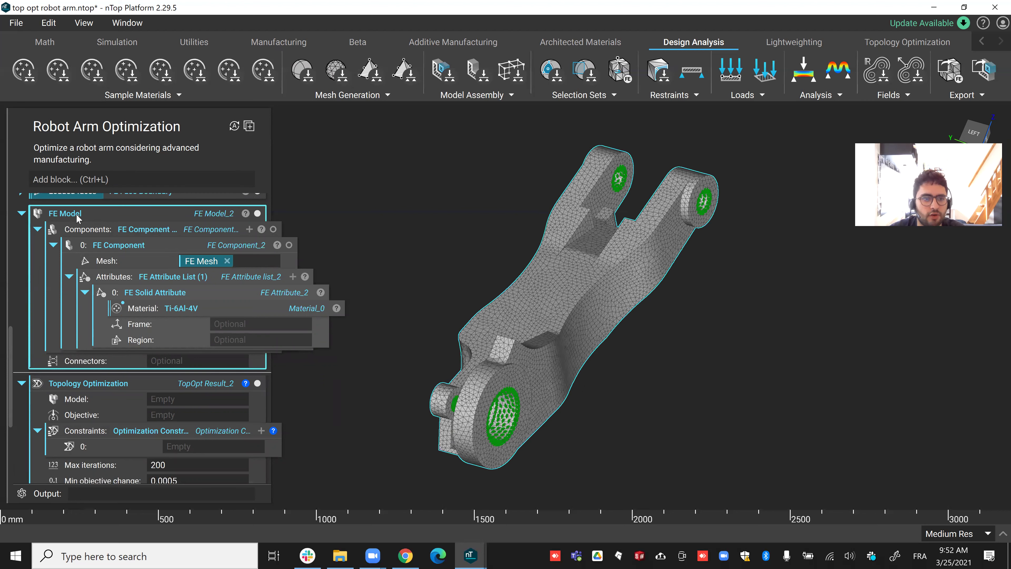
drag(71, 213, 194, 399)
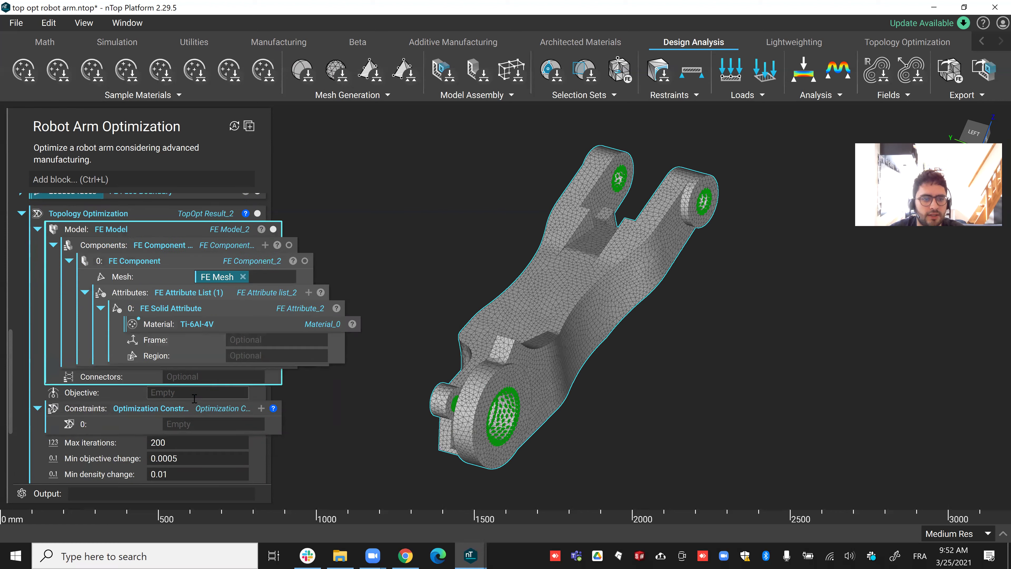
click(38, 230)
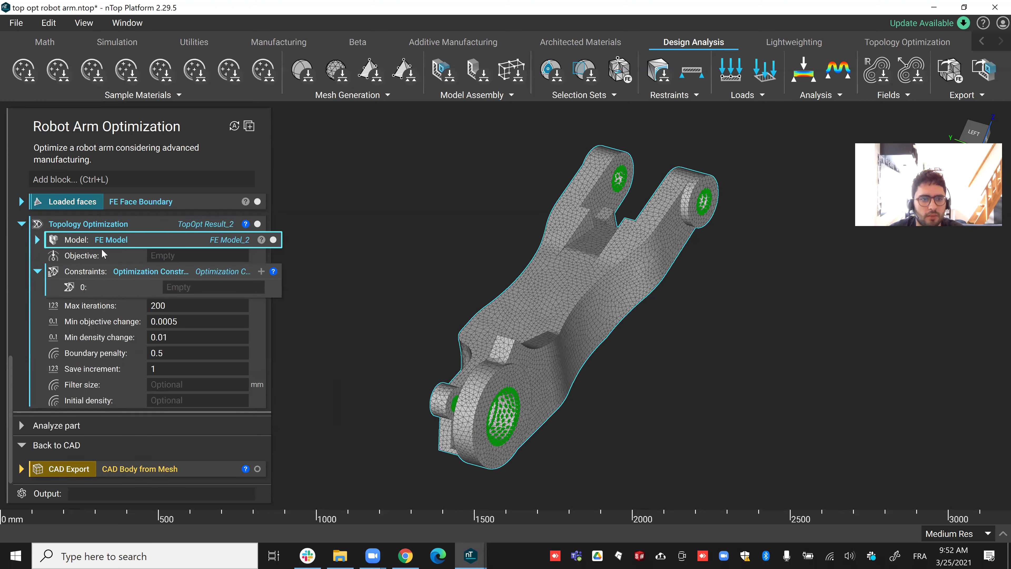
scroll(101, 280, up, 1)
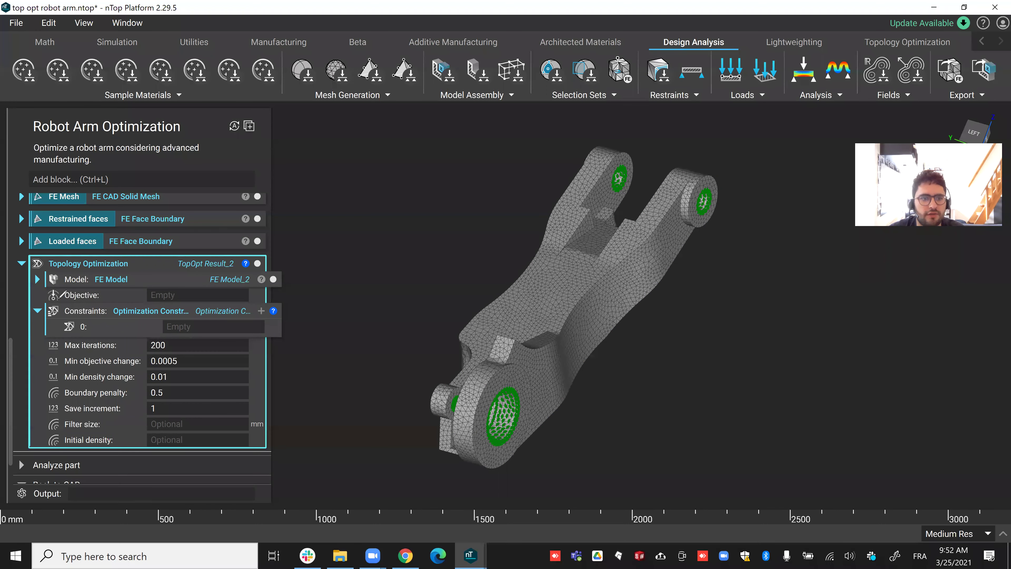
Step: Add an Optimization Objective to the Topology Optimization's Objective input, with a Structural Compliance Response as its first response
mouse_move(66, 289)
mouse_down()
mouse_move(36, 299)
mouse_move(111, 295)
mouse_move(70, 283)
mouse_move(53, 336)
mouse_up()
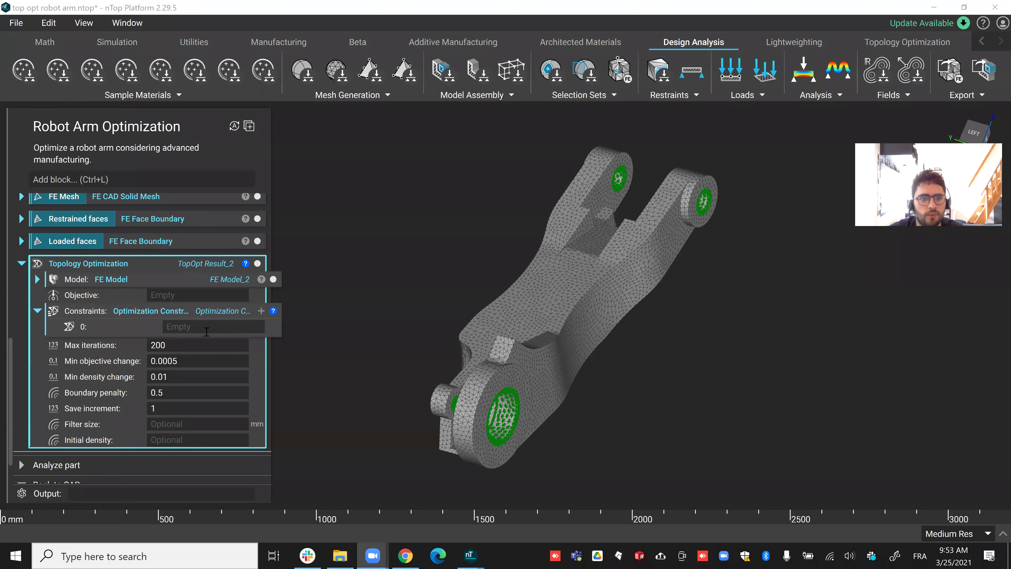
click(195, 295)
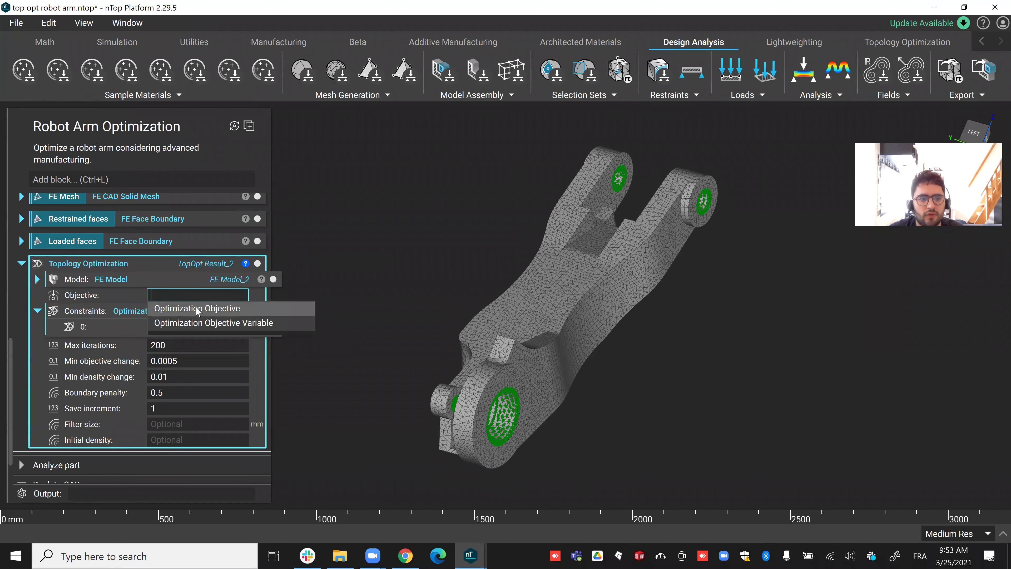
click(196, 308)
click(200, 343)
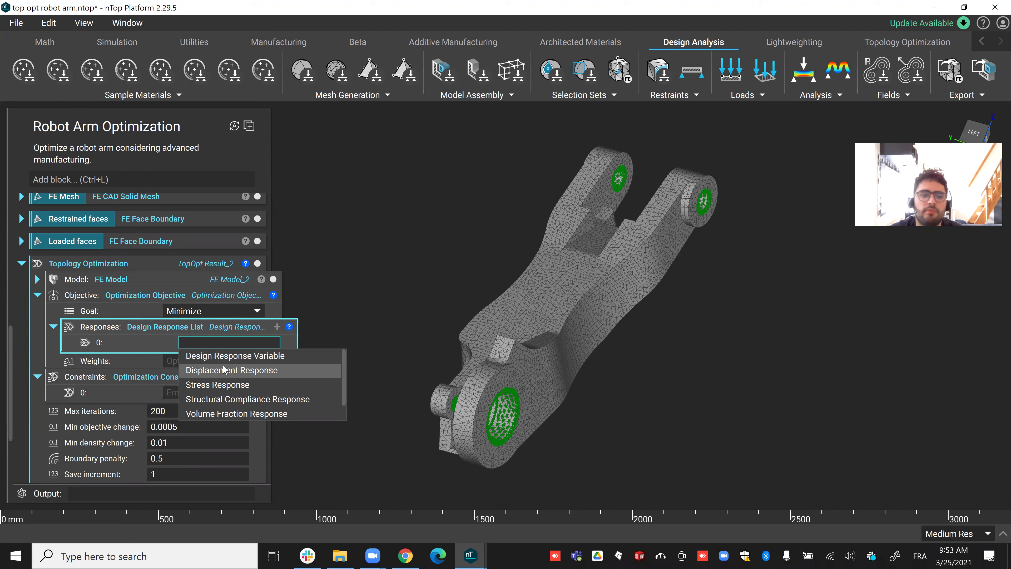
click(232, 403)
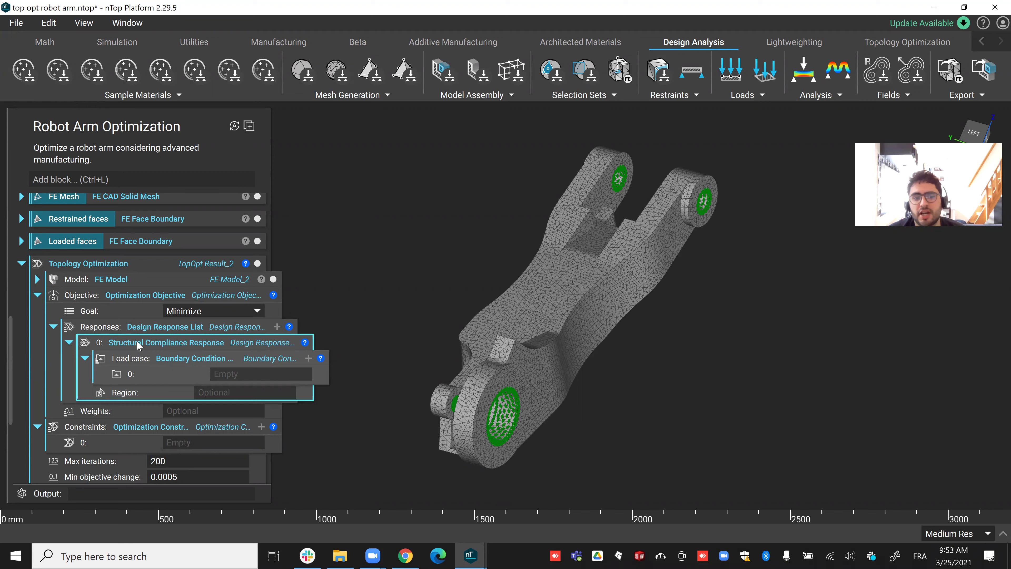
Step: Review the moment inputs and preview the location of Moment Point on the robot arm
click(222, 374)
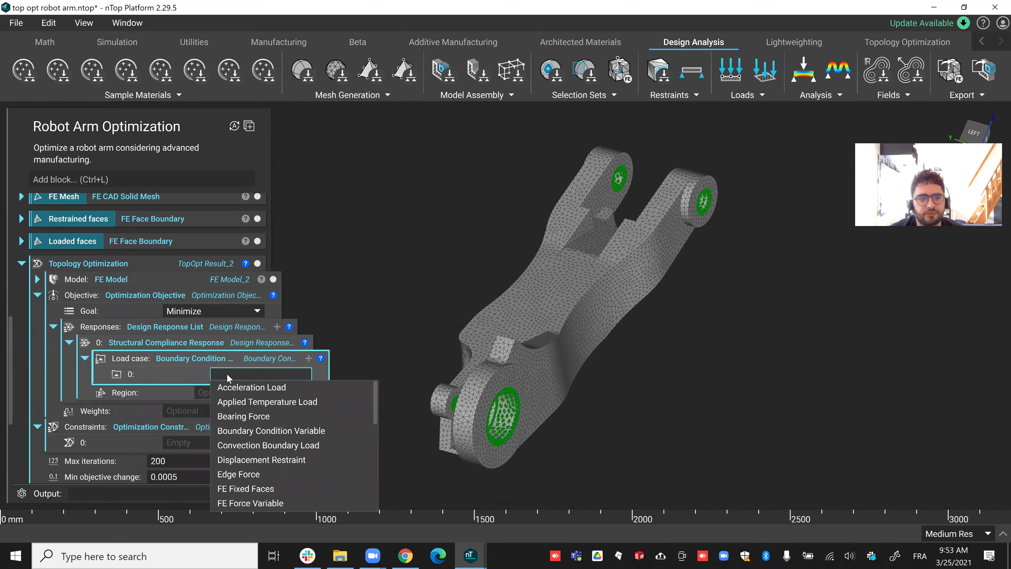
click(326, 313)
scroll(123, 281, up, 6)
scroll(112, 262, up, 2)
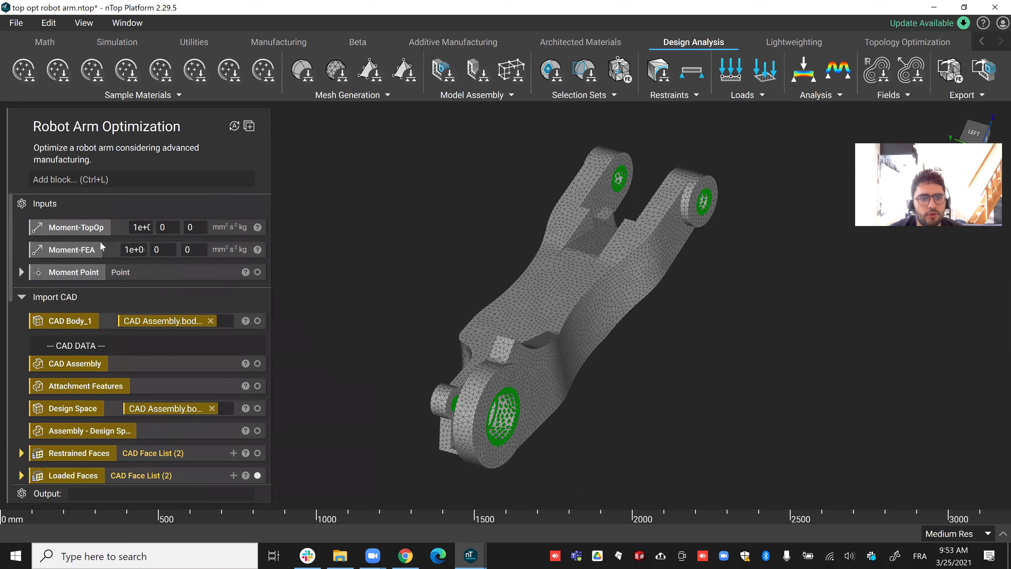
click(85, 249)
click(93, 276)
click(257, 272)
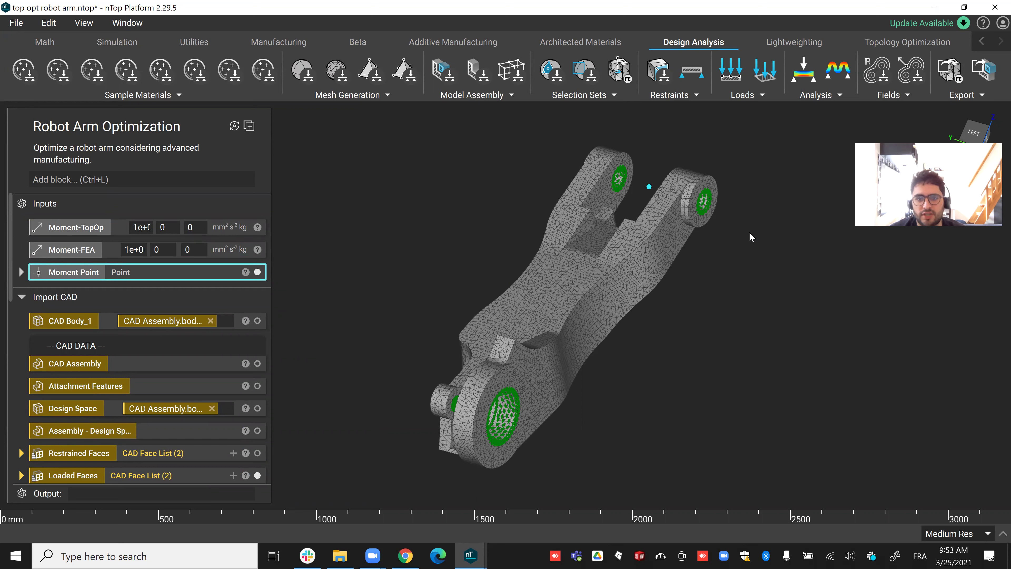
click(257, 272)
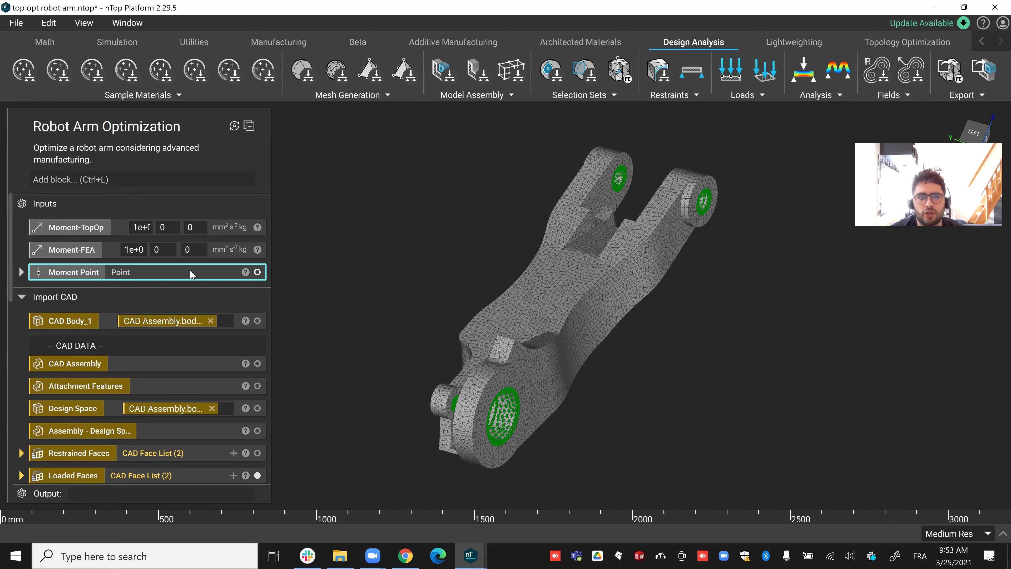
Step: Add a Point Moment as the first boundary condition in the Structural Compliance Response's load case
scroll(175, 259, down, 7)
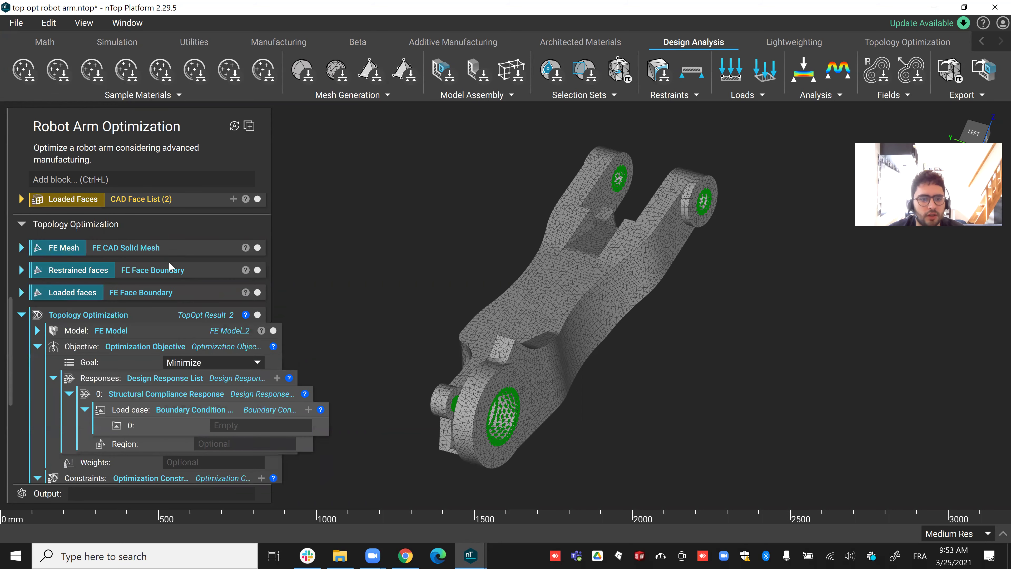
scroll(169, 262, down, 1)
click(230, 384)
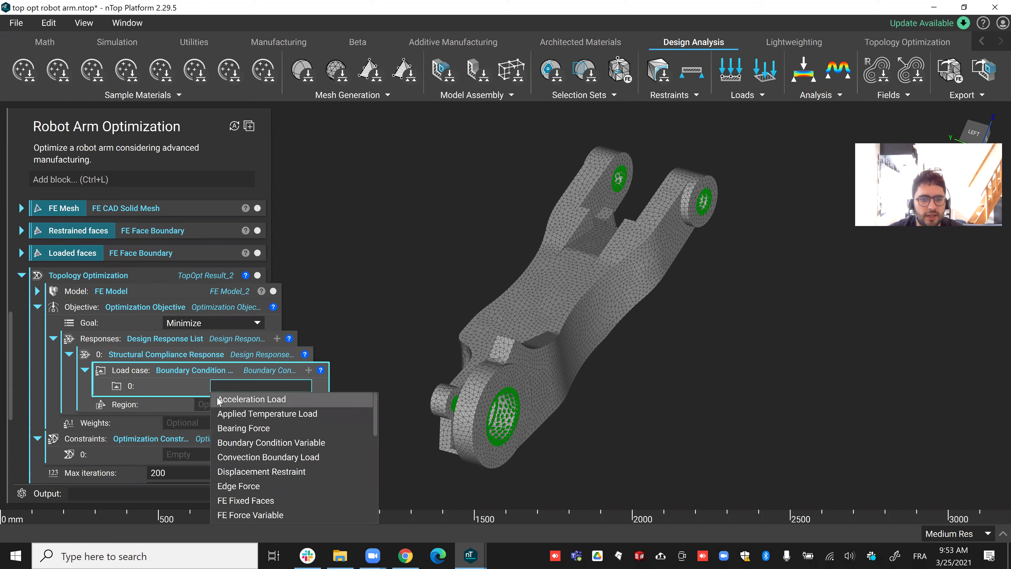
scroll(253, 428, down, 3)
scroll(253, 429, down, 2)
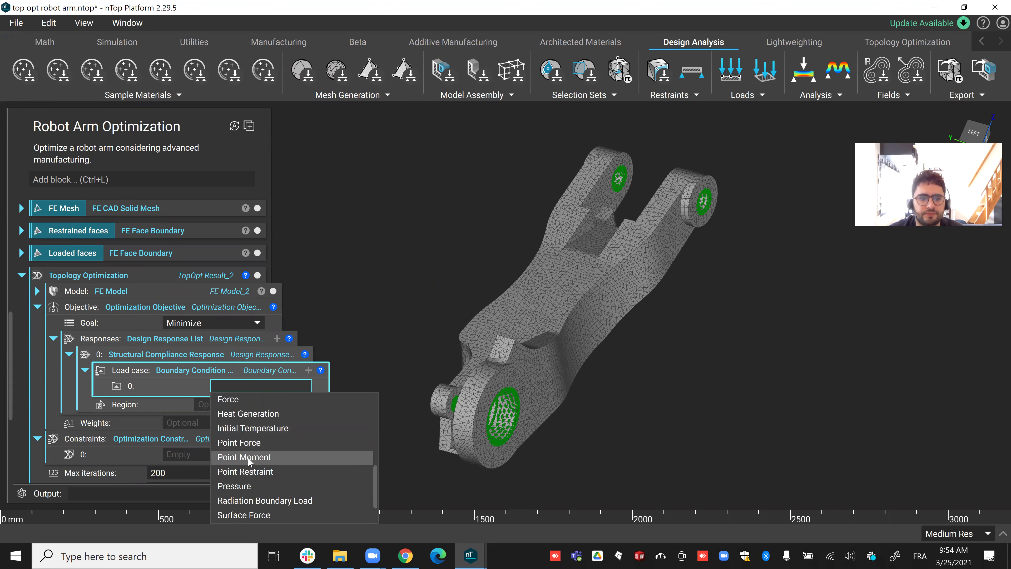
click(248, 457)
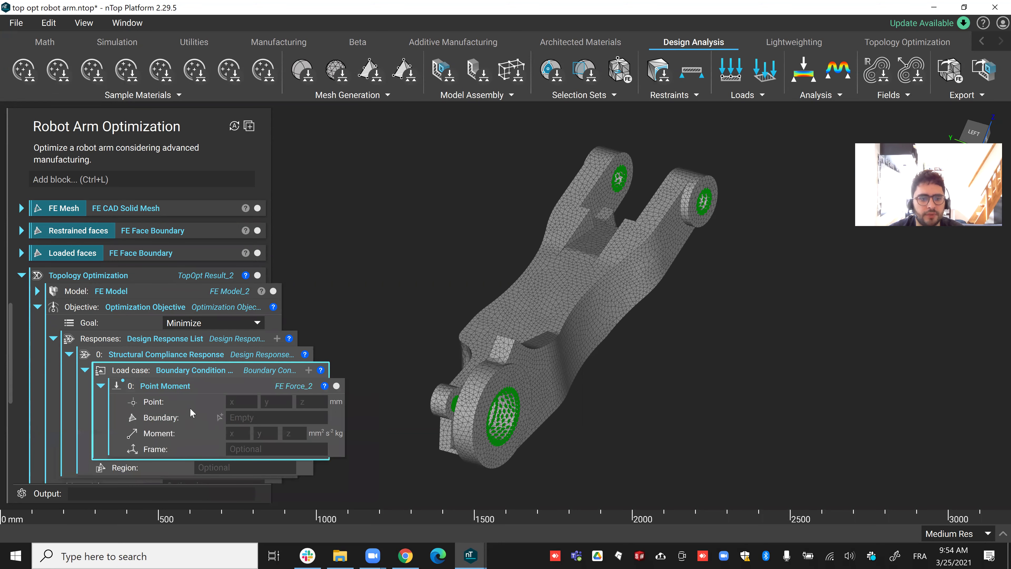
Step: Assign Moment Point as the Point Moment's point and the Loaded faces block as its boundary
scroll(153, 394, up, 10)
drag(86, 274, 274, 317)
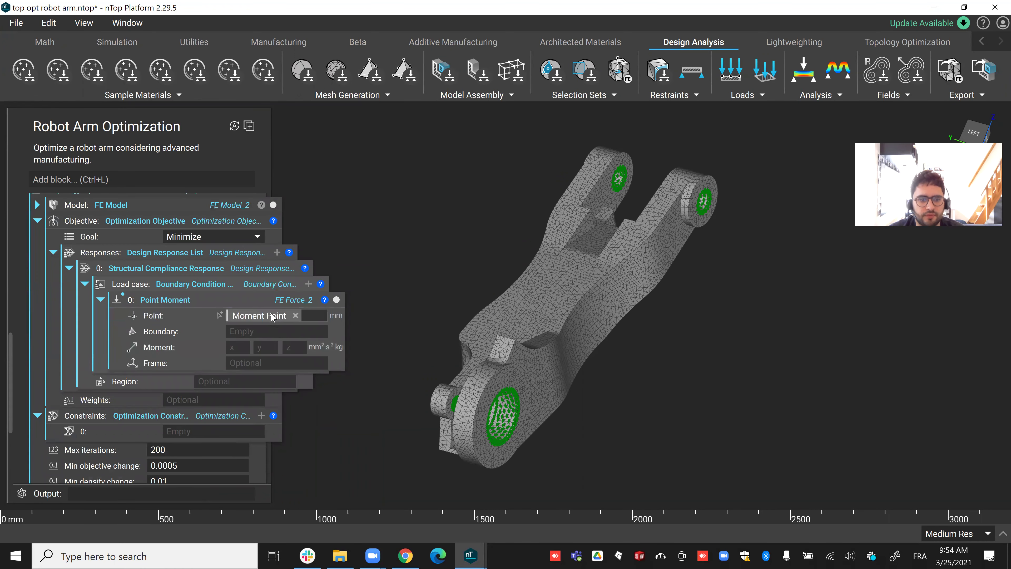
click(265, 332)
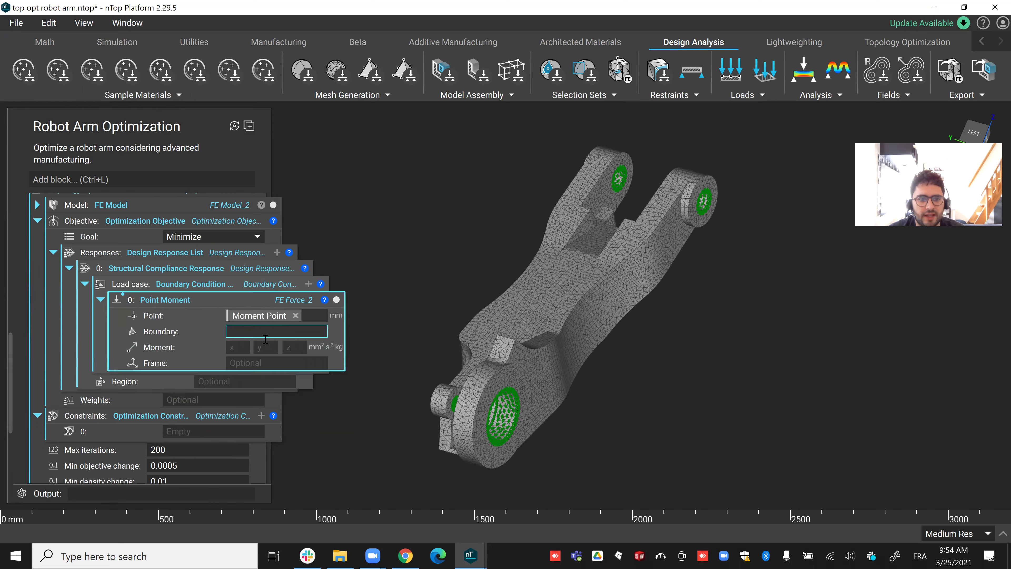
scroll(243, 367, up, 3)
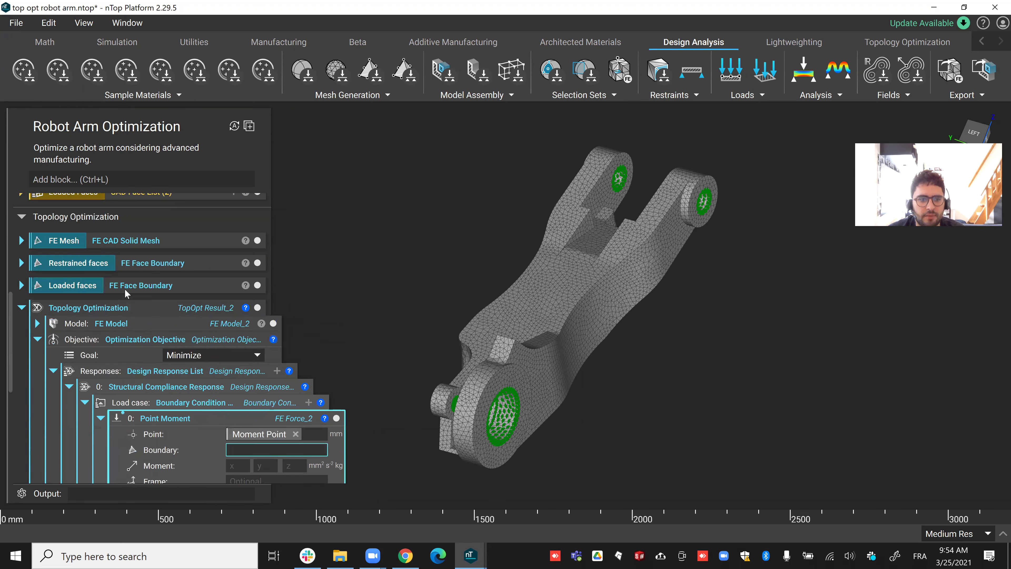
scroll(269, 435, down, 1)
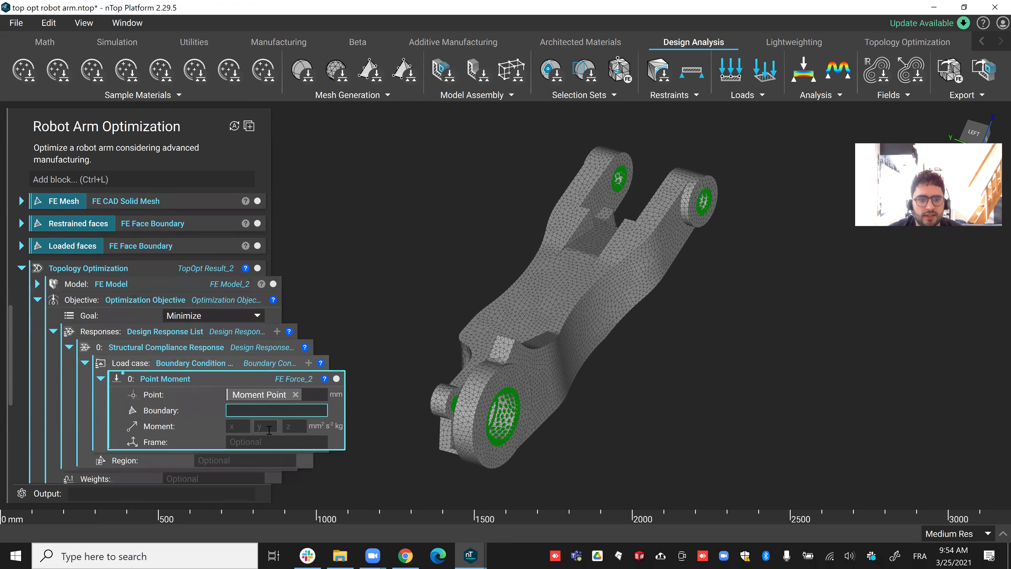
drag(83, 241, 291, 411)
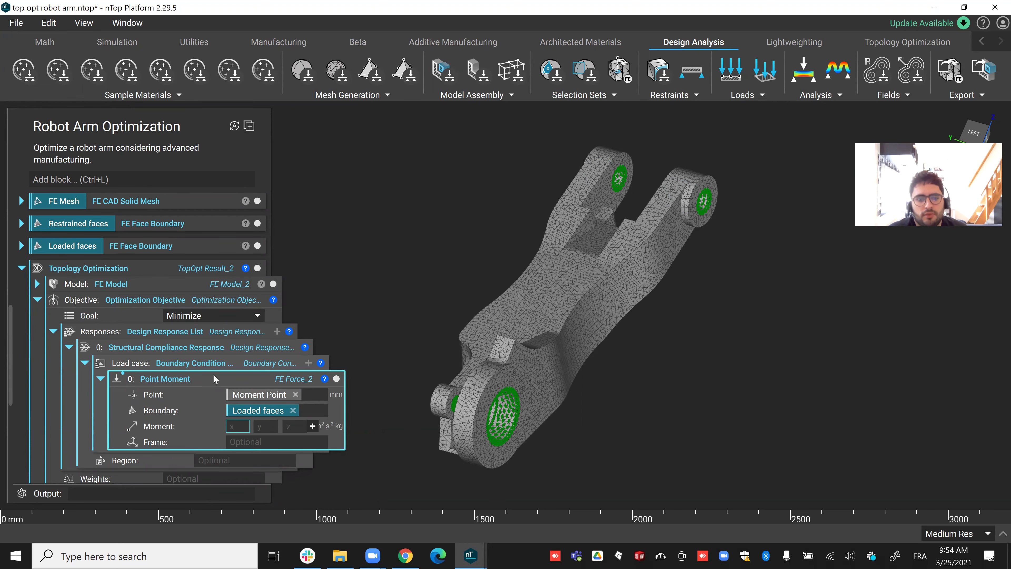
Step: Assign the Moment-TopOp input as the Point Moment's moment and highlight the load on the robot arm
scroll(172, 371, up, 5)
scroll(172, 372, up, 3)
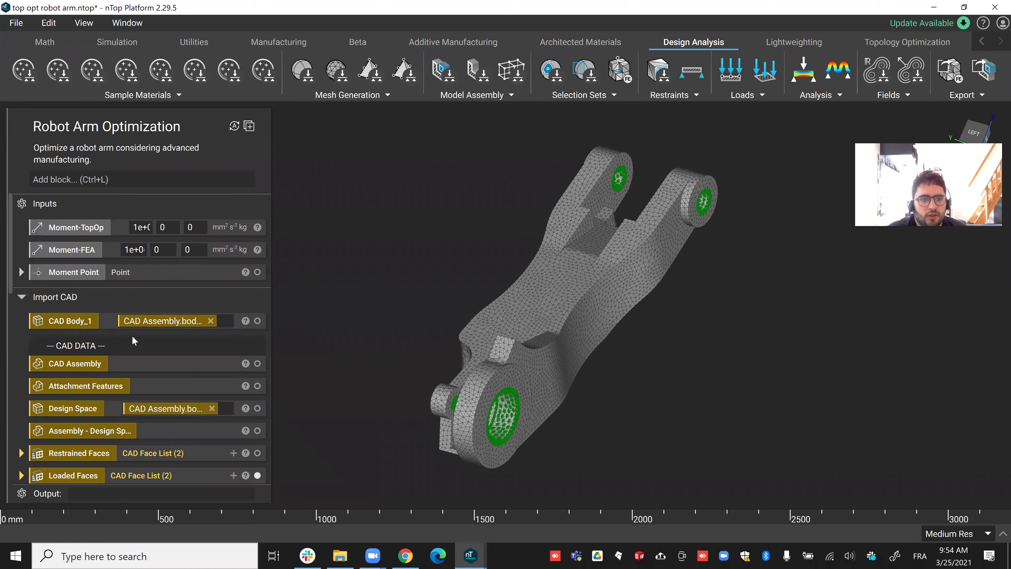
click(81, 228)
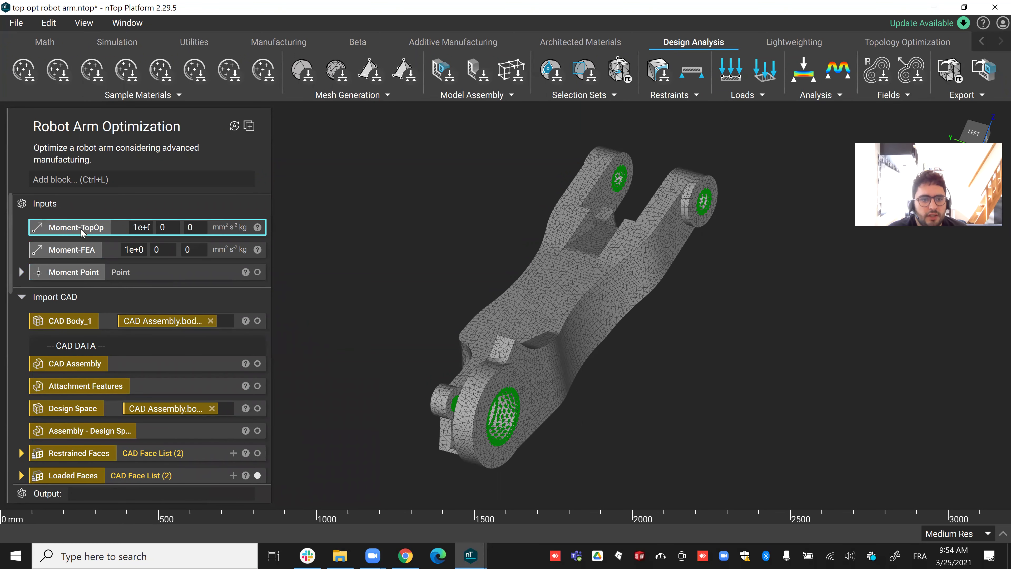
scroll(234, 337, down, 14)
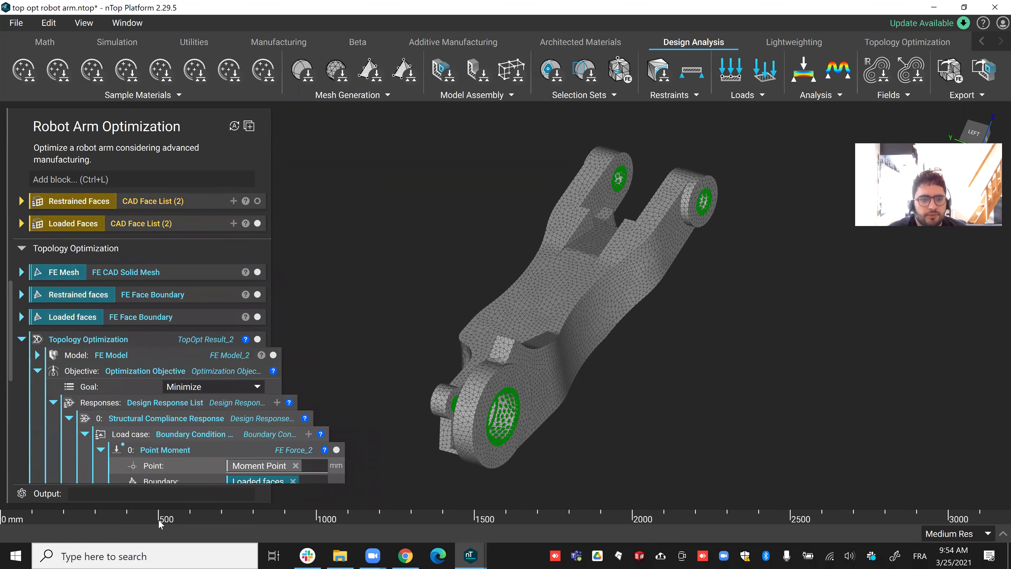
drag(261, 243, 273, 224)
scroll(242, 286, up, 2)
scroll(248, 287, up, 1)
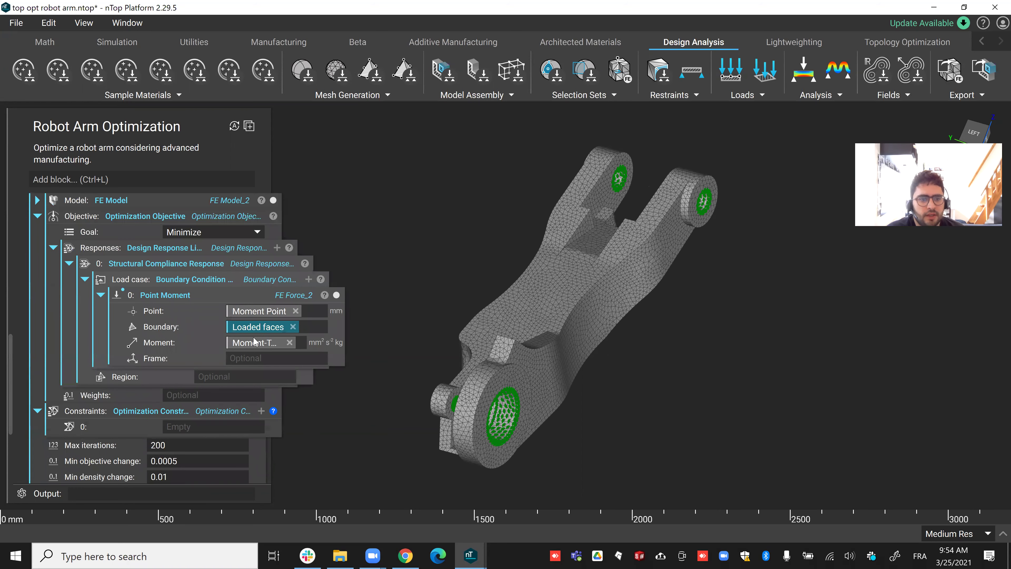
scroll(219, 334, up, 1)
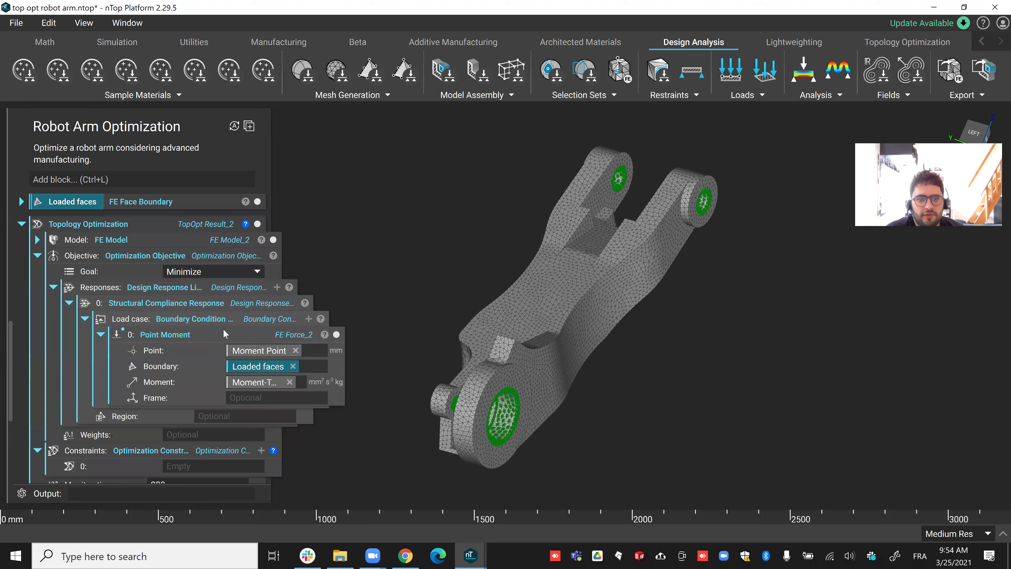
click(221, 330)
right_drag(507, 364, 615, 370)
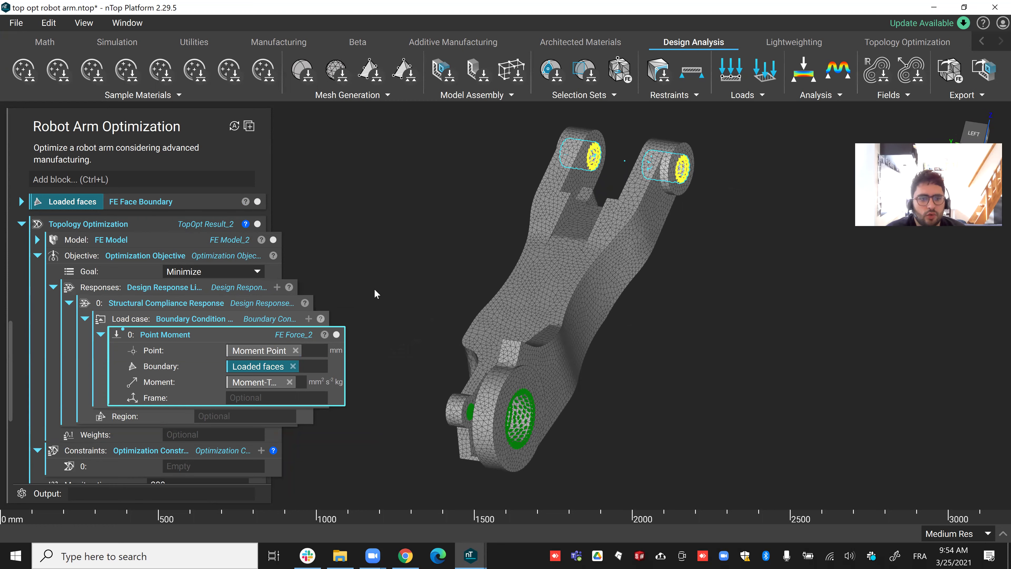
Step: Add a second item to the load case list and fill it with a Displacement Restraint
click(308, 319)
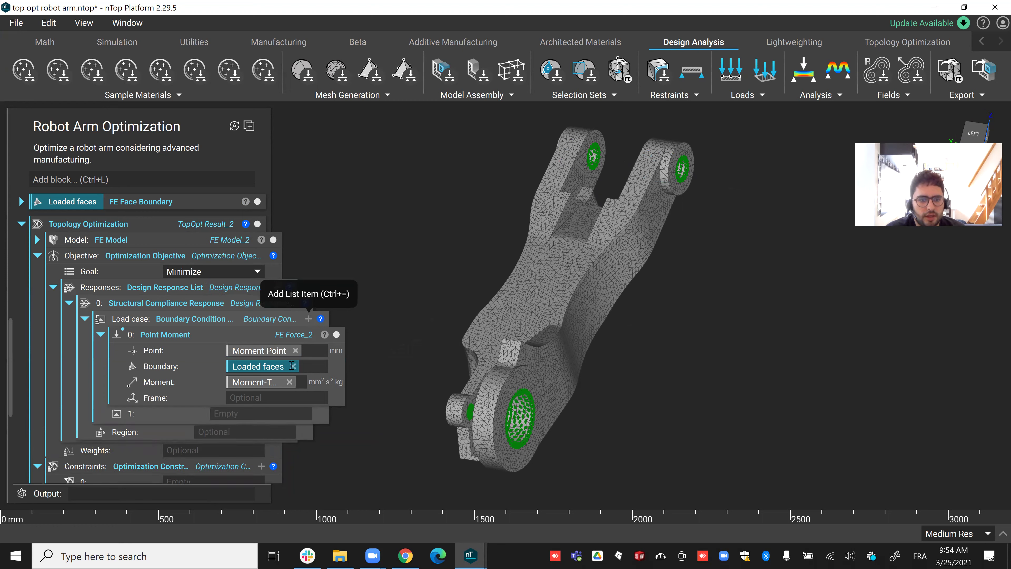
click(238, 416)
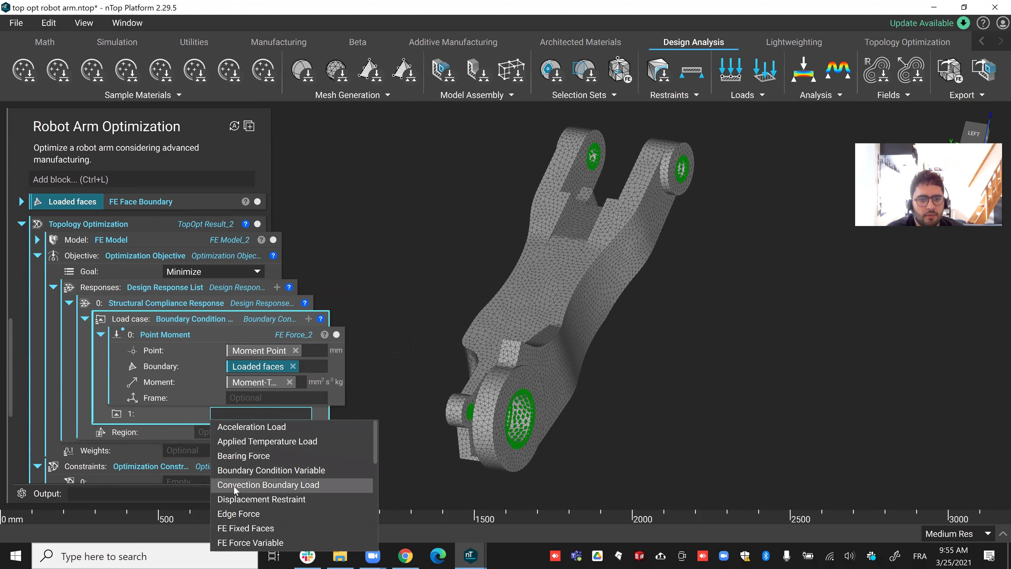
click(237, 501)
scroll(249, 385, down, 2)
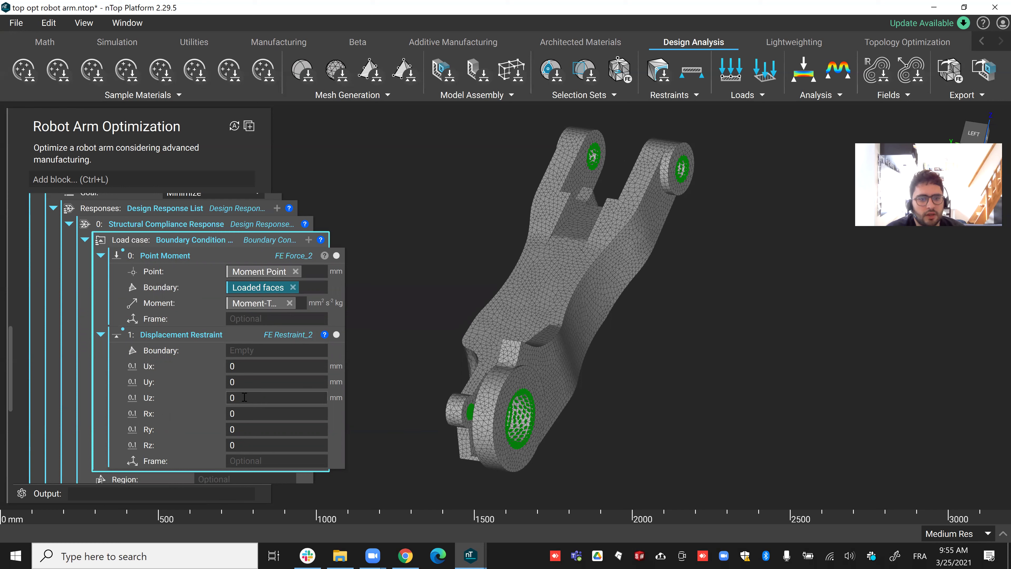
scroll(245, 397, up, 1)
scroll(237, 402, down, 1)
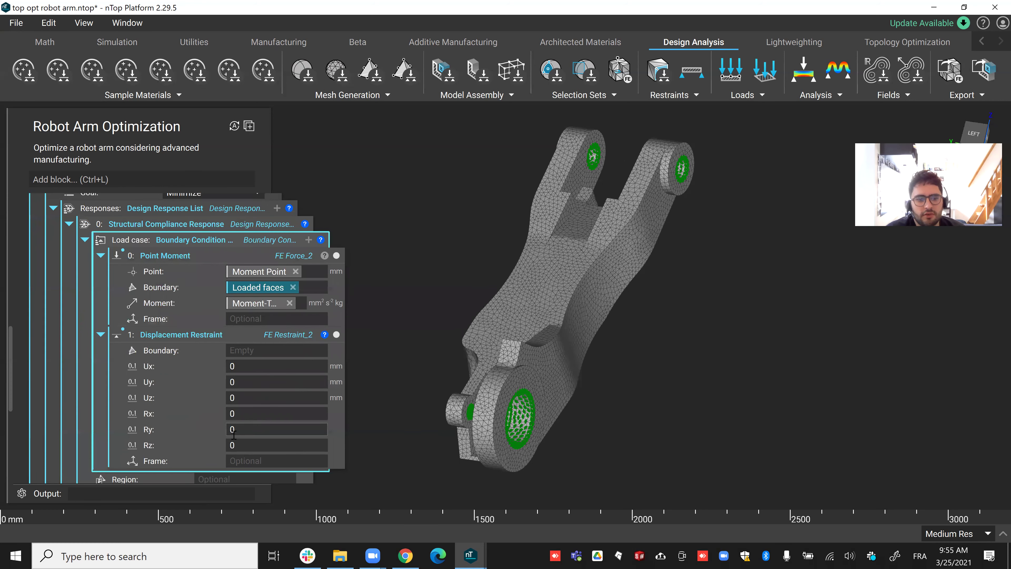
scroll(233, 433, down, 1)
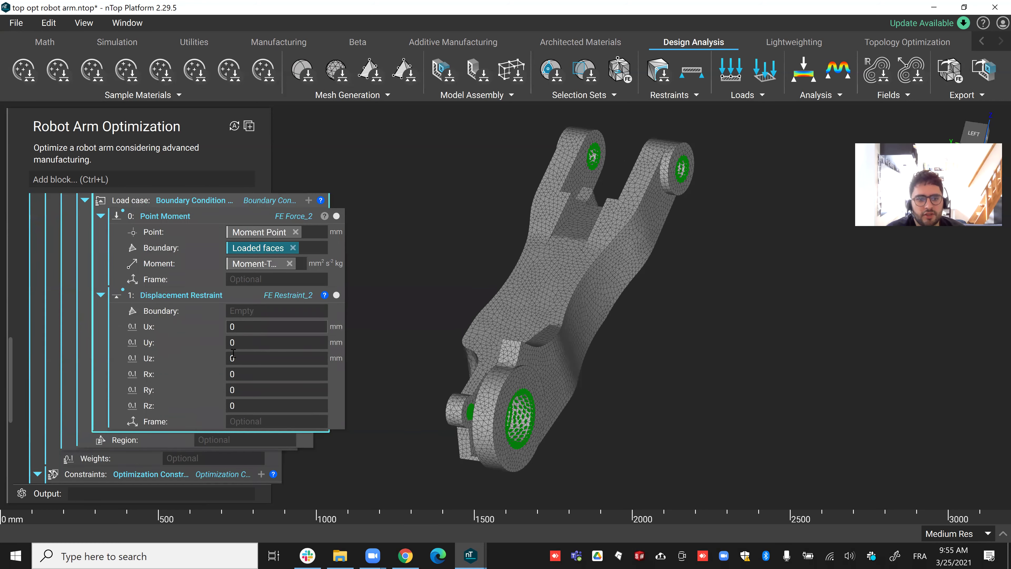
Step: Clear the Ux, Uz, Rx, Ry and Rz values of the Displacement Restraint
click(241, 326)
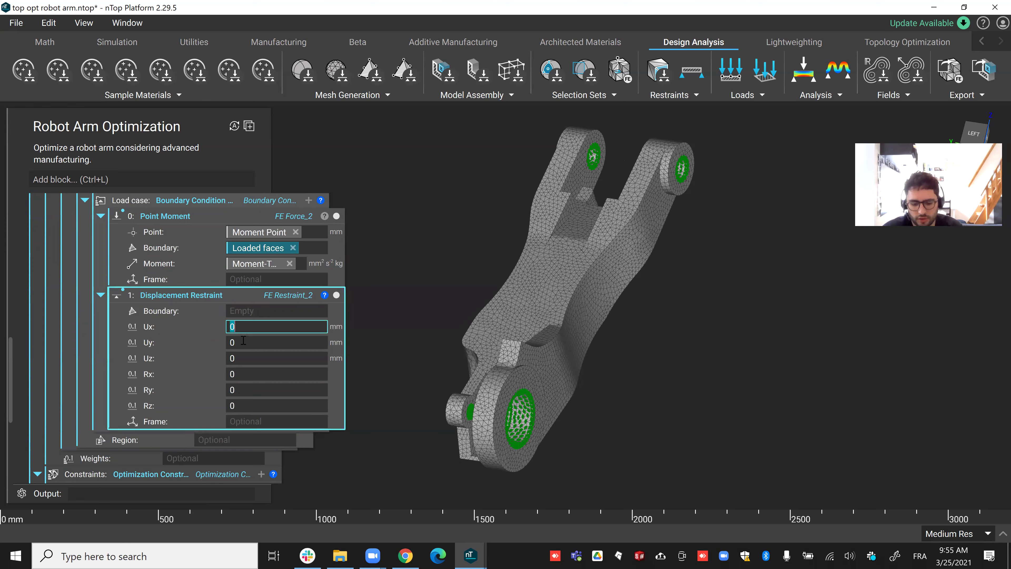
key(BackSpace)
click(237, 360)
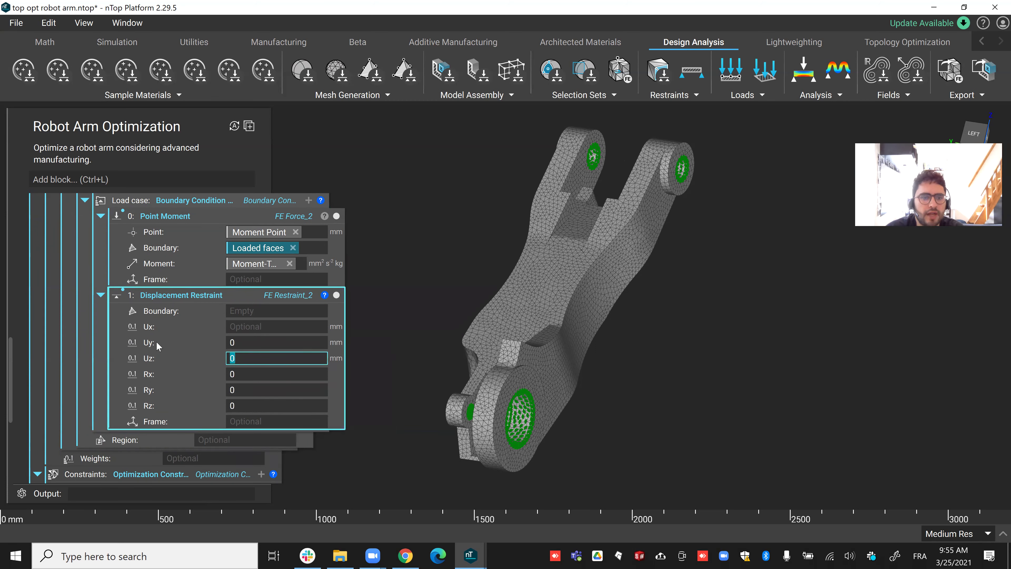
key(BackSpace)
click(247, 377)
key(BackSpace)
click(238, 391)
key(BackSpace)
click(251, 406)
key(BackSpace)
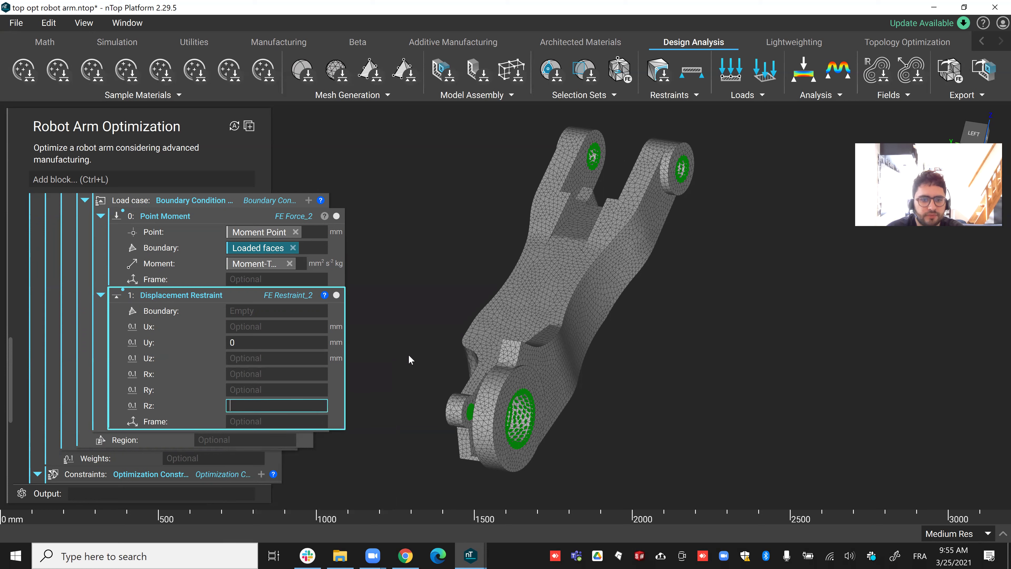
Step: Set the Displacement Restraint's Ux and Uz to 0 mm
click(258, 326)
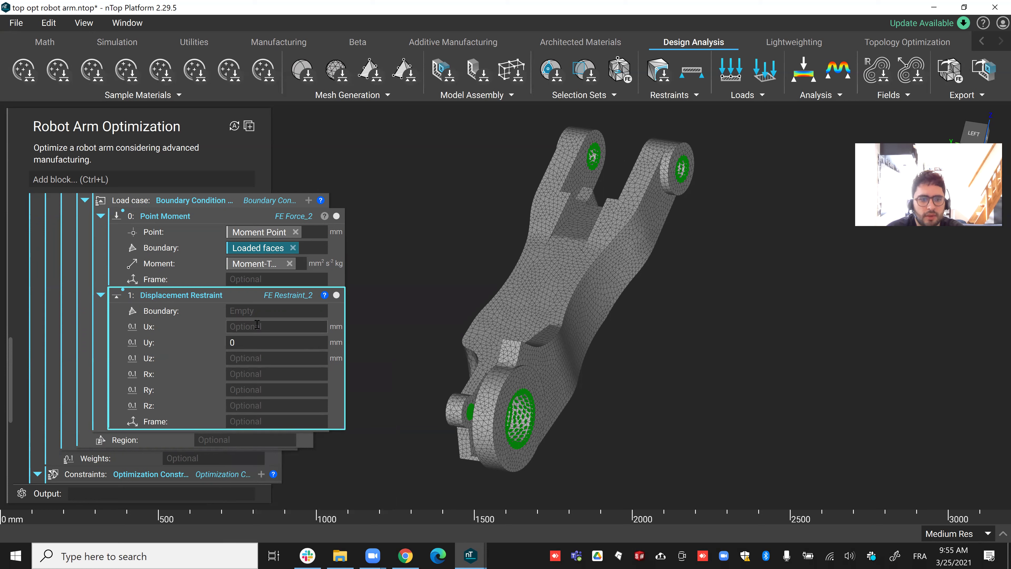
text(0)
click(362, 288)
click(272, 360)
text(0)
click(414, 277)
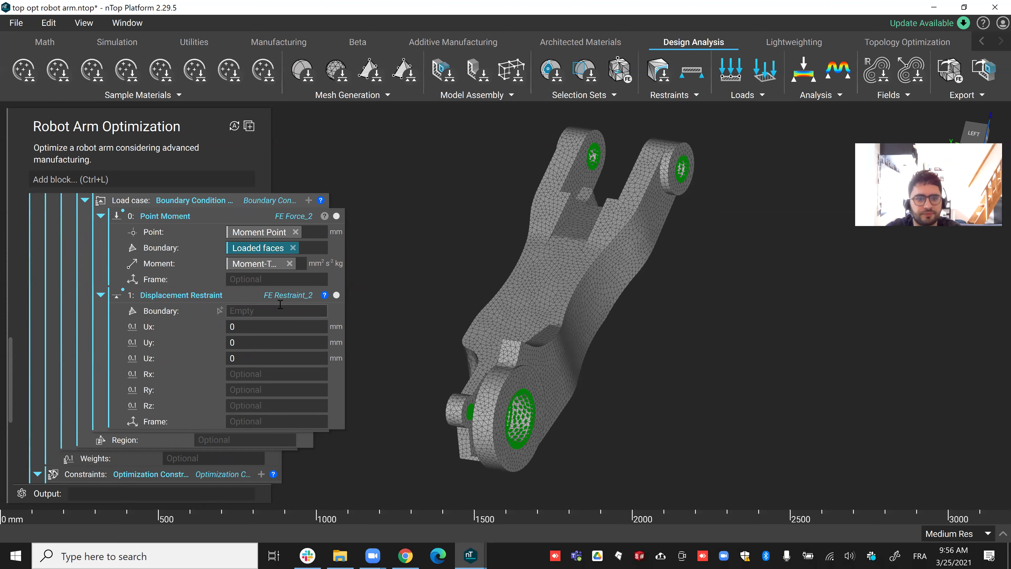
Step: Assign the Restrained faces boundary to the Displacement Restraint in the compliance load case
click(275, 311)
scroll(191, 412, up, 2)
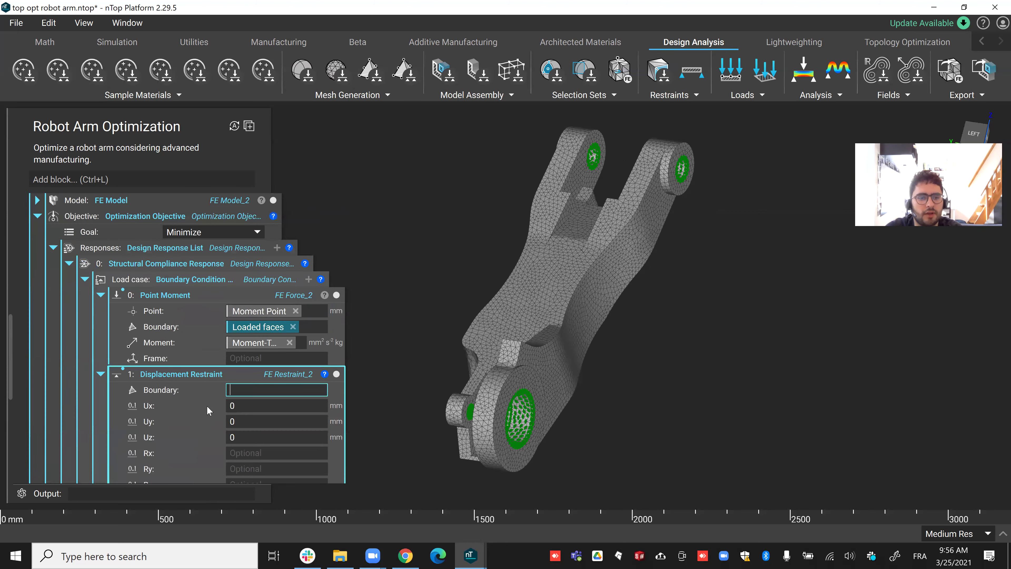
scroll(207, 405, up, 3)
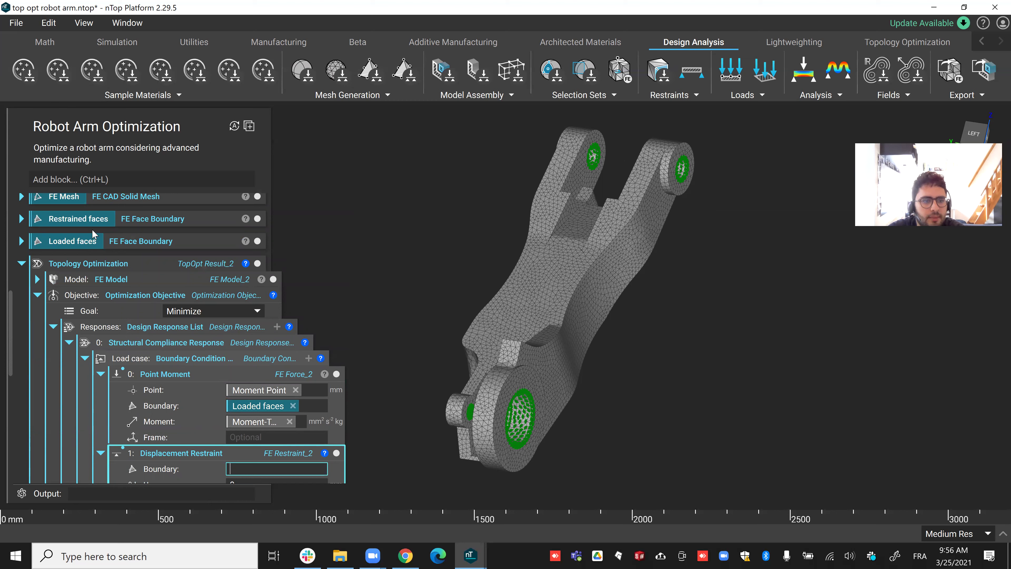
drag(92, 220, 194, 317)
drag(274, 458, 276, 470)
Step: Collapse the Point Moment, Displacement Restraint and Optimization Objective blocks in the Topology Optimization
click(101, 375)
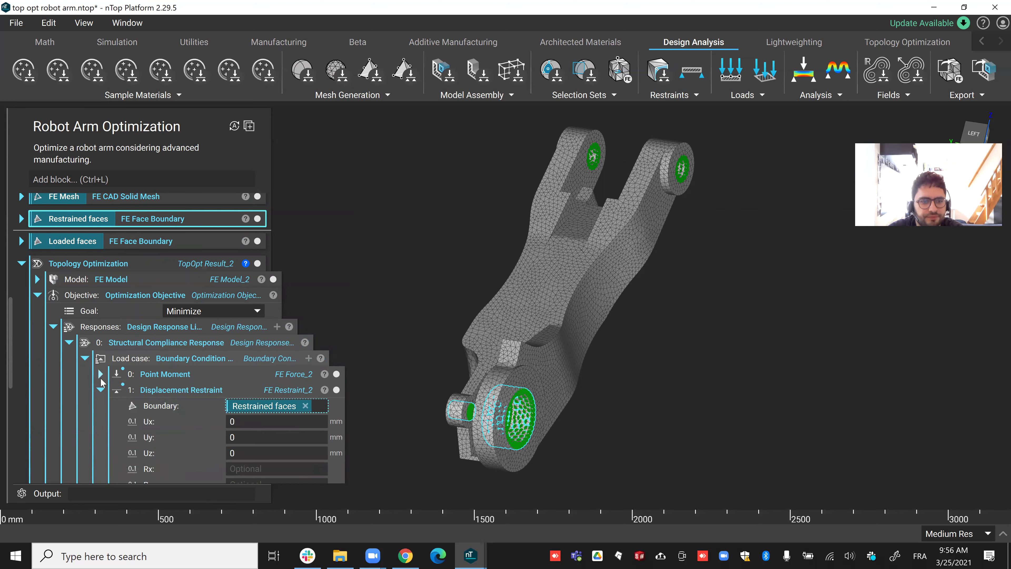
click(101, 389)
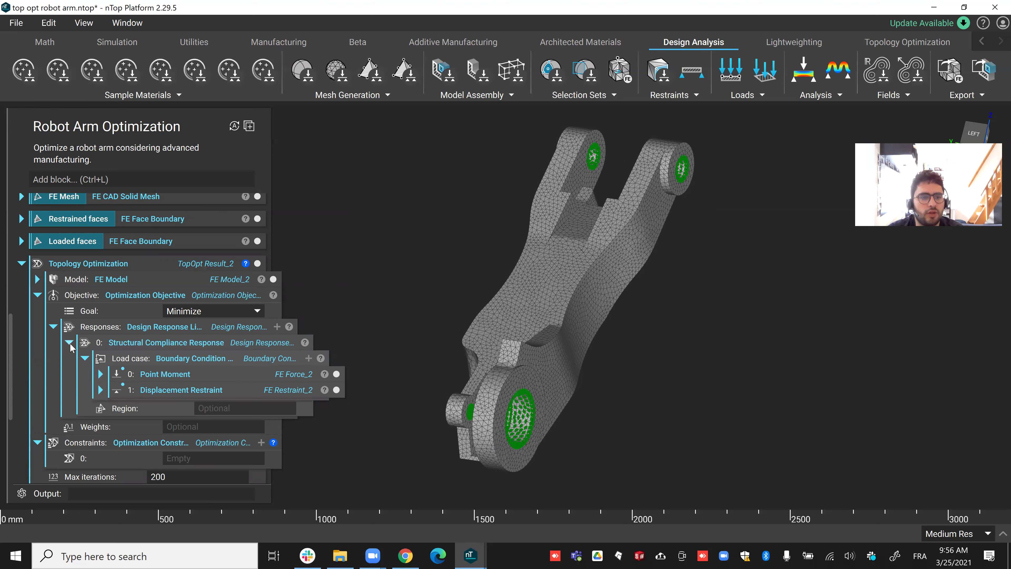
click(37, 294)
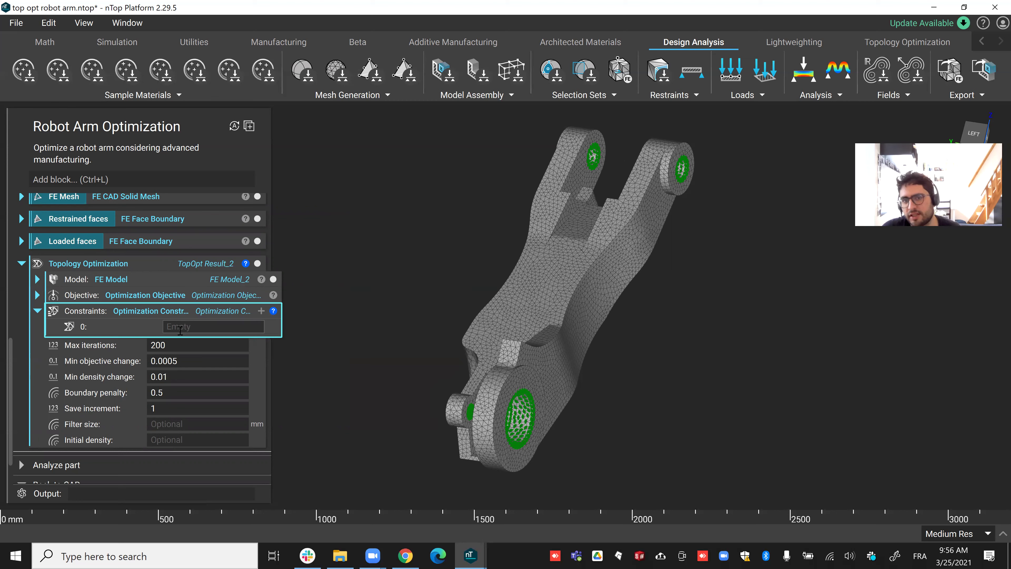
Step: Review the constraint types available for topology optimization, including the Extrusion Constraint description
click(907, 43)
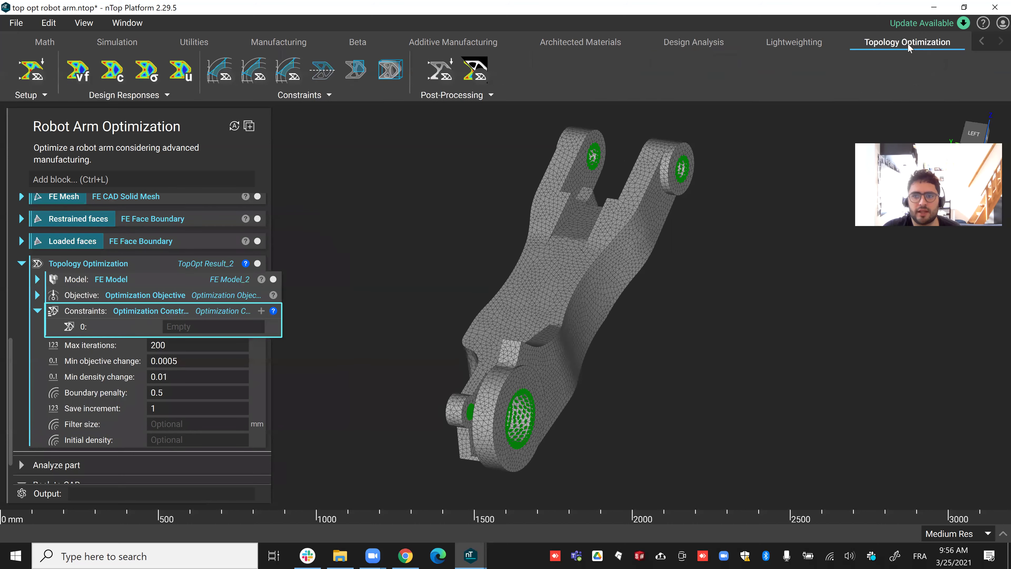
click(317, 98)
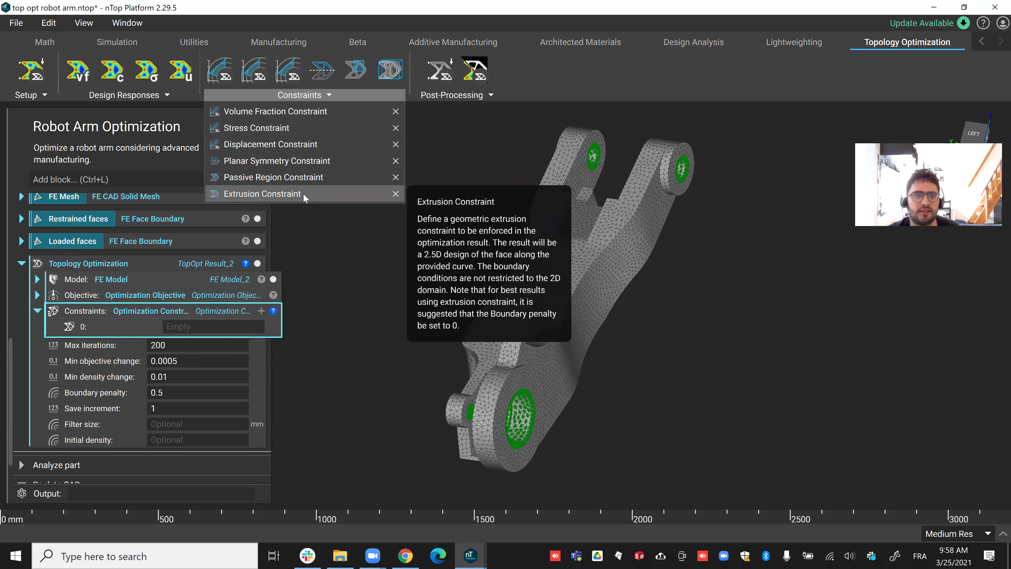
click(311, 267)
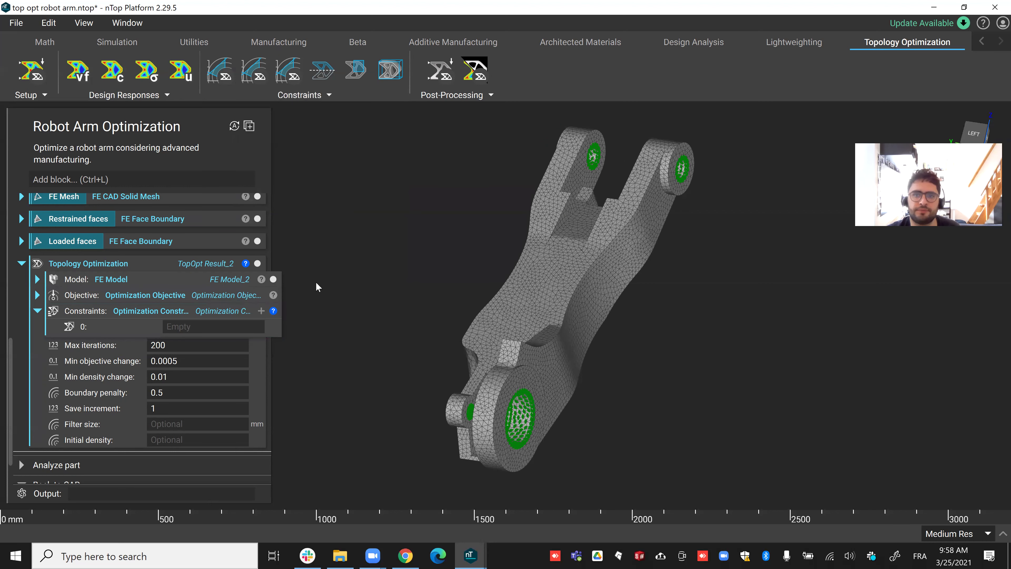
Step: Add a beta Overhang Constraint block below the Topology Optimization and examine its Max angle input
click(359, 42)
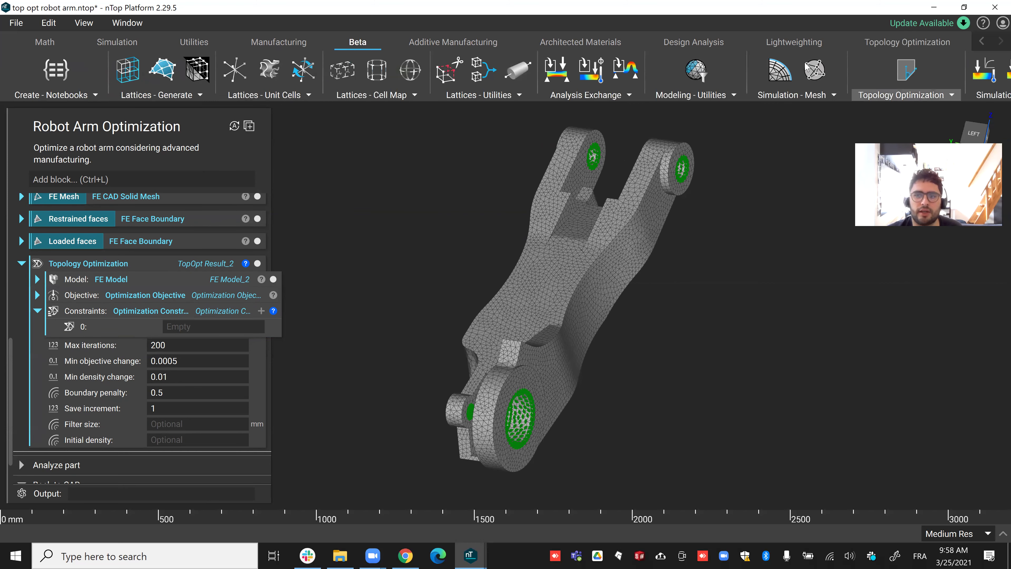
click(888, 95)
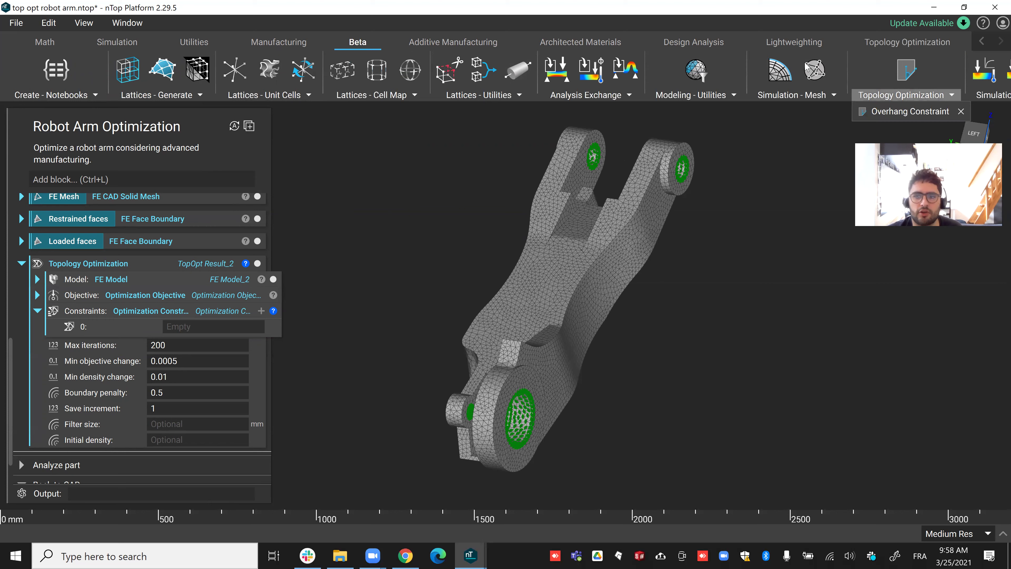
click(885, 114)
scroll(34, 249, down, 3)
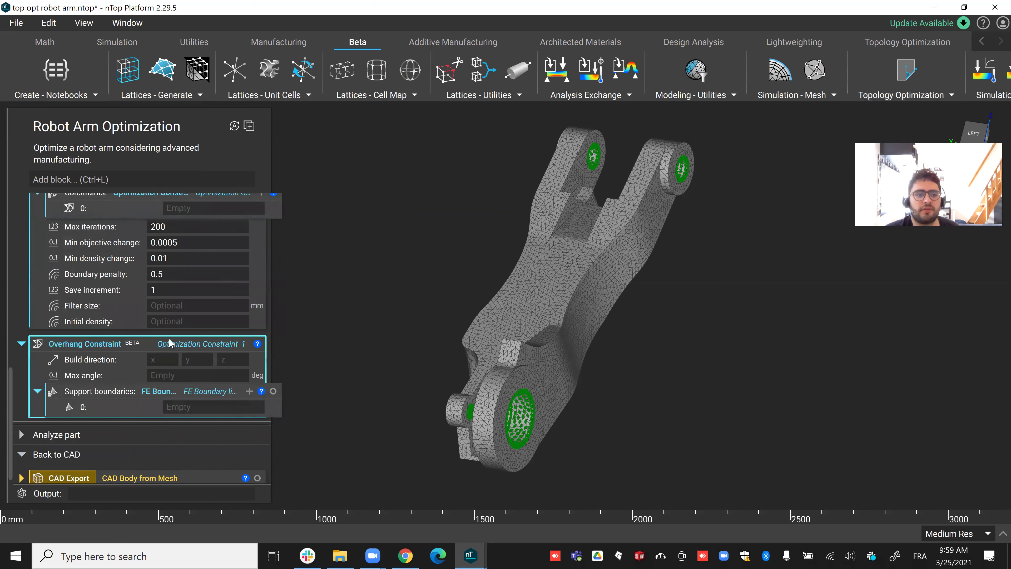
scroll(197, 349, up, 1)
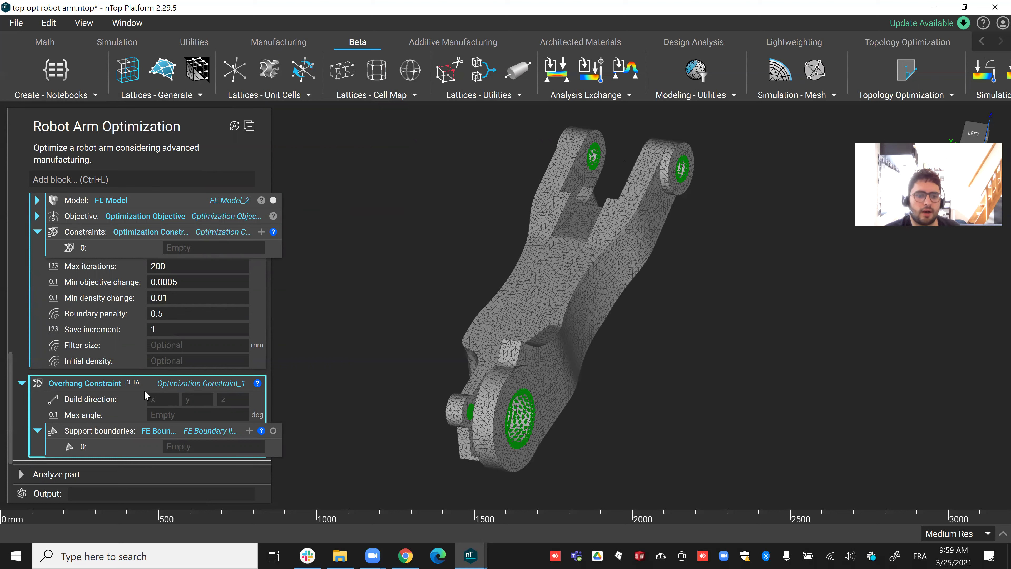
click(188, 417)
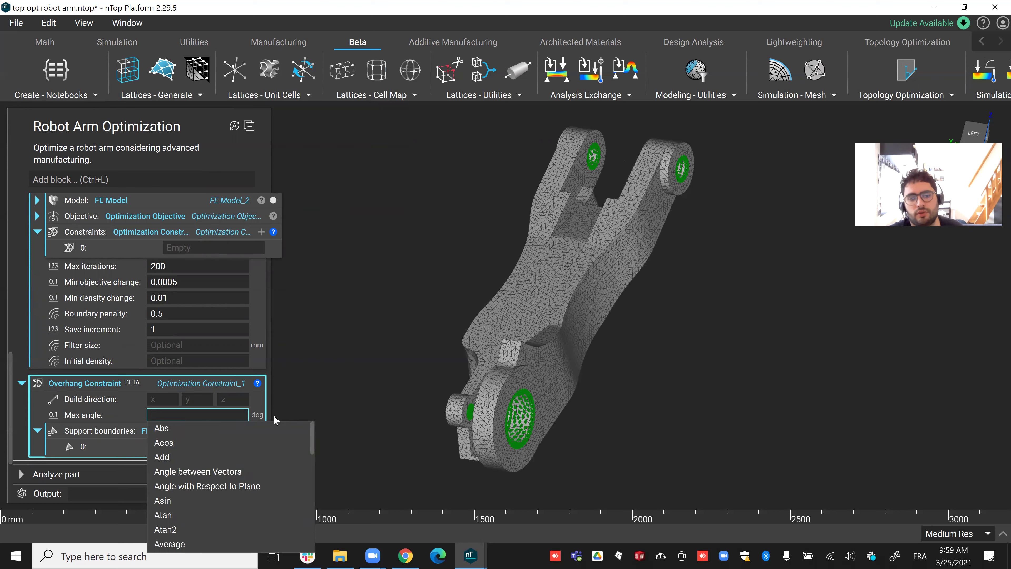
click(399, 335)
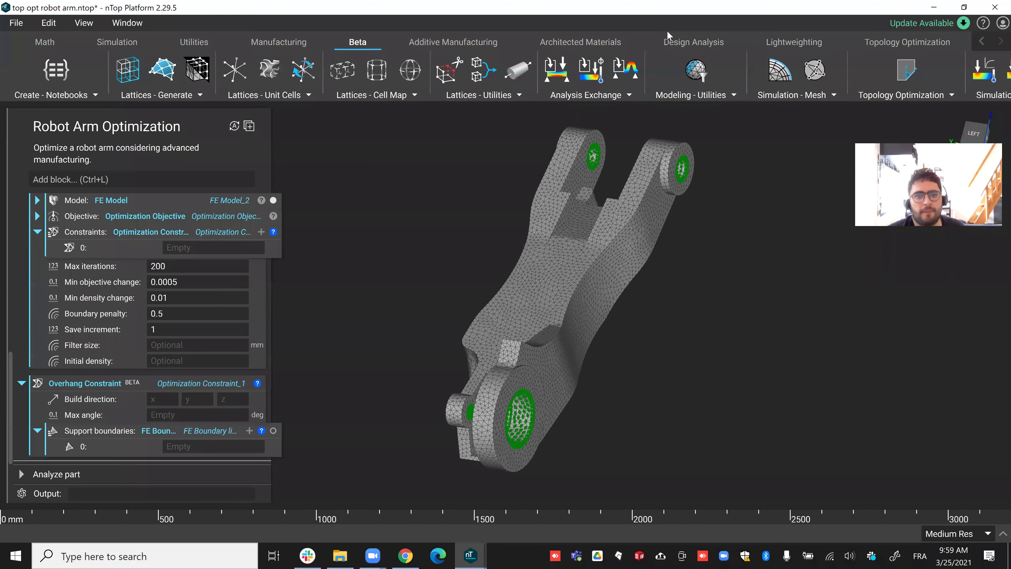
Step: Annotate the empty space beside the arm with a red corner and a diagonal overhang line, and erase the sketch
mouse_move(335, 335)
mouse_down()
mouse_move(336, 229)
mouse_move(411, 234)
mouse_up()
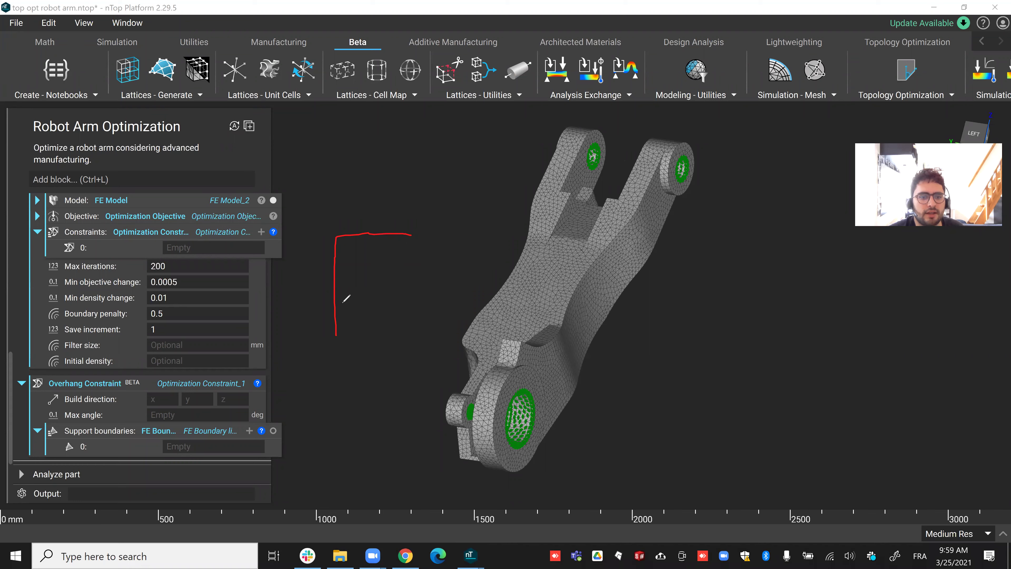
drag(336, 299, 340, 292)
drag(393, 234, 335, 297)
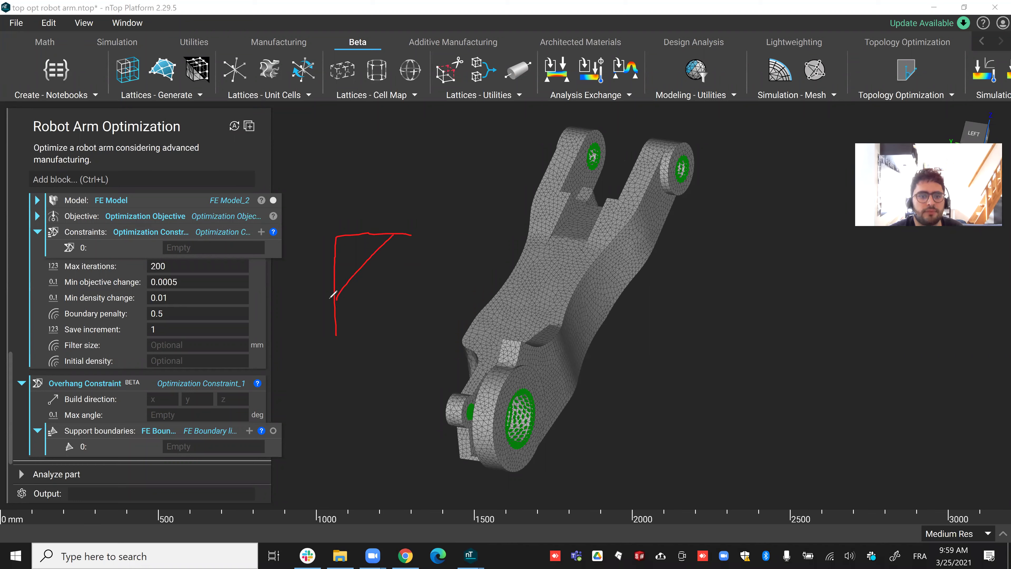
click(608, 127)
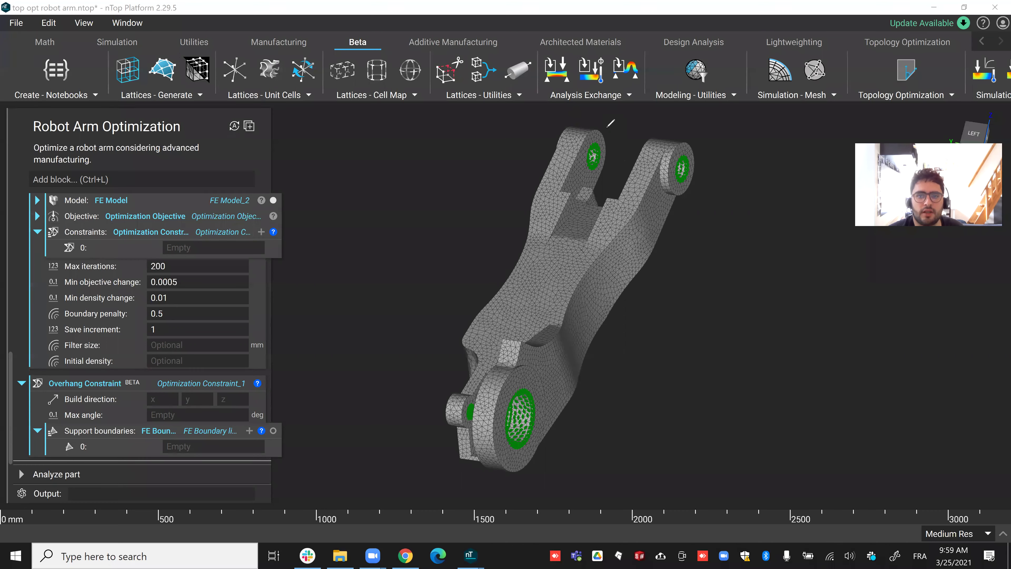
Step: Delete the Overhang Constraint block from the notebook
click(394, 211)
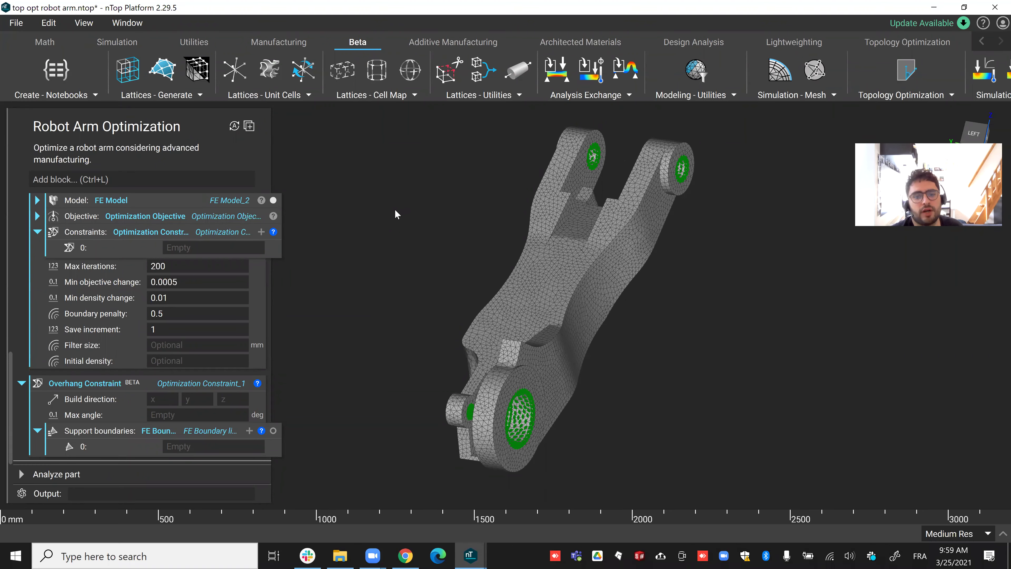
click(210, 381)
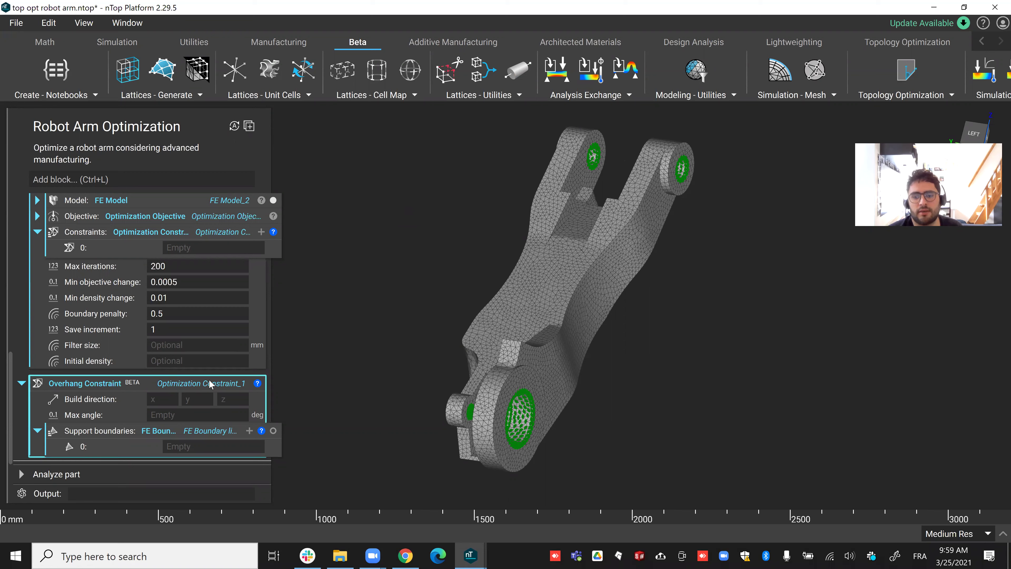
key(Delete)
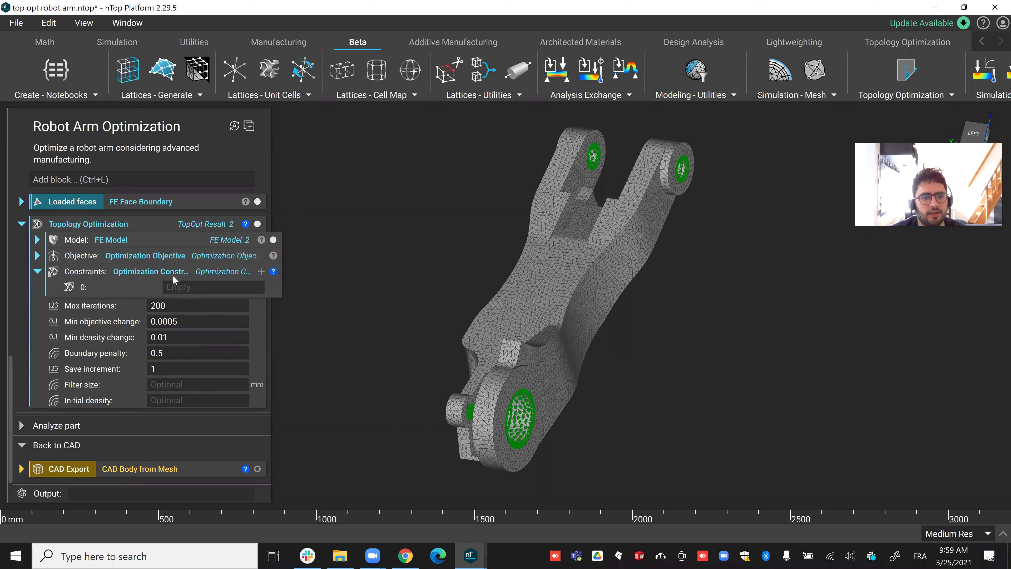
Step: Fill the first item of the Topology Optimization's constraint list with a Volume Fraction Constraint
click(186, 288)
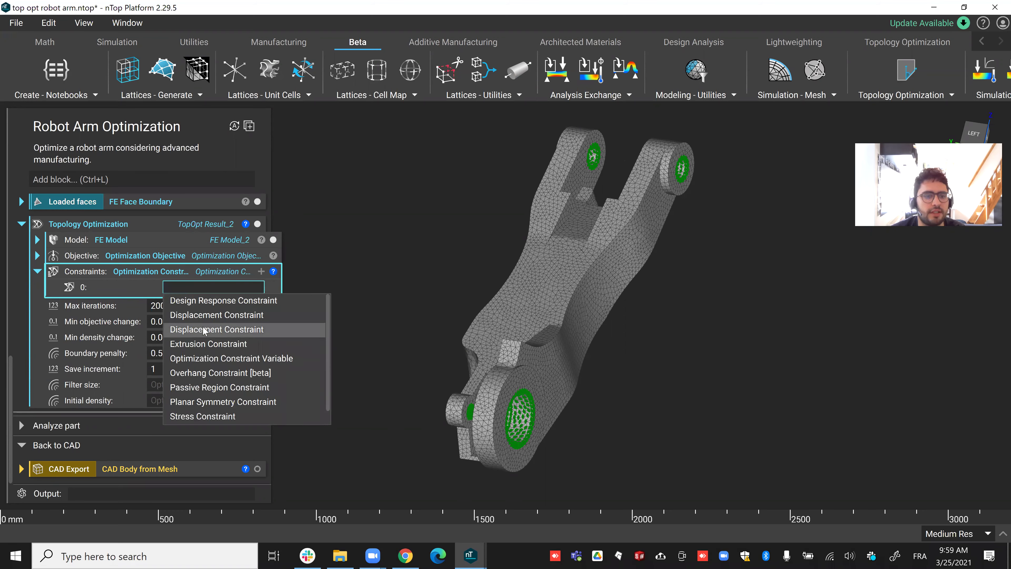
scroll(203, 334, down, 1)
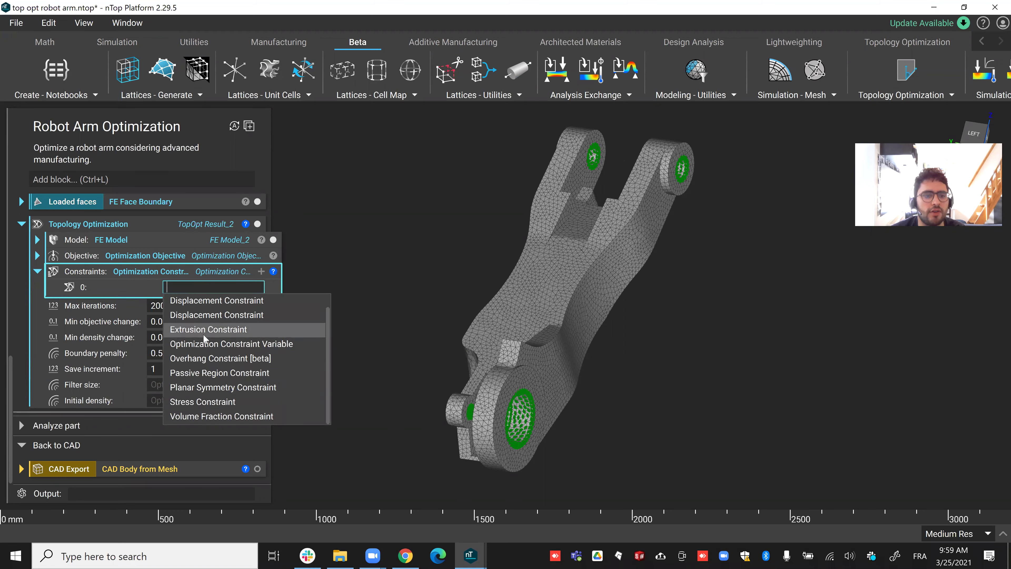
click(200, 416)
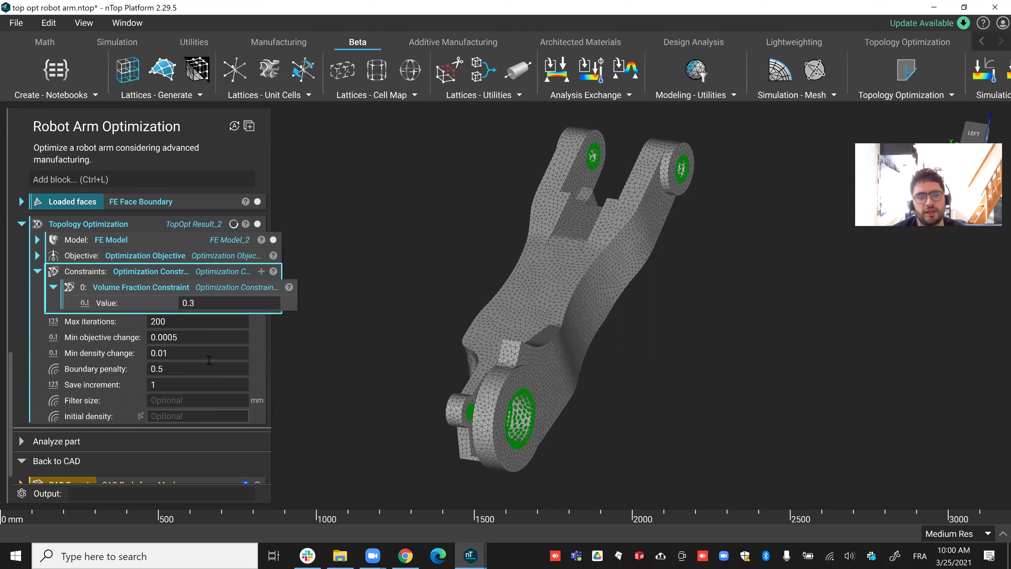
Step: Set the Volume Fraction Constraint's value to 0.2
click(219, 302)
click(218, 301)
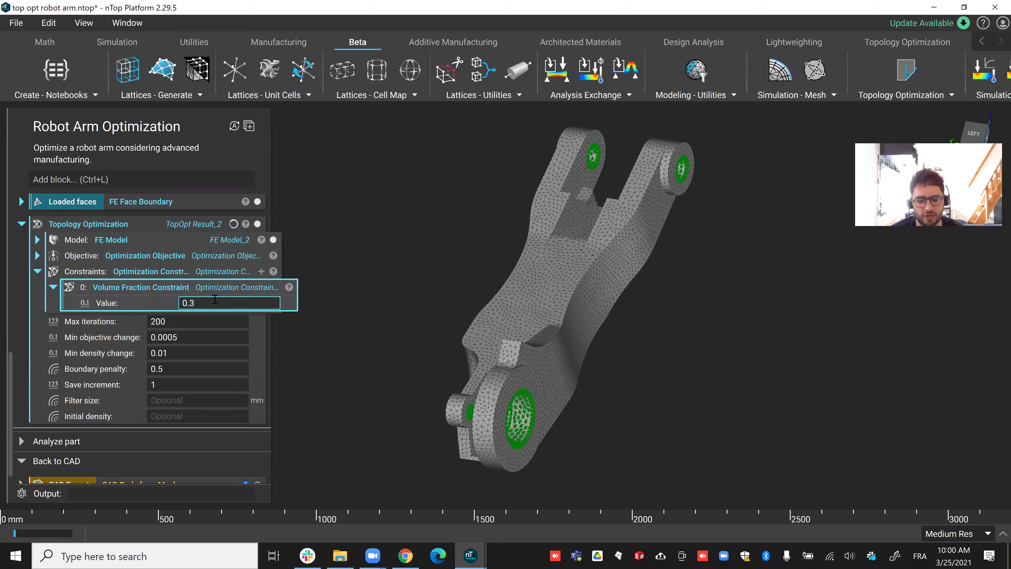
key(BackSpace)
text(e)
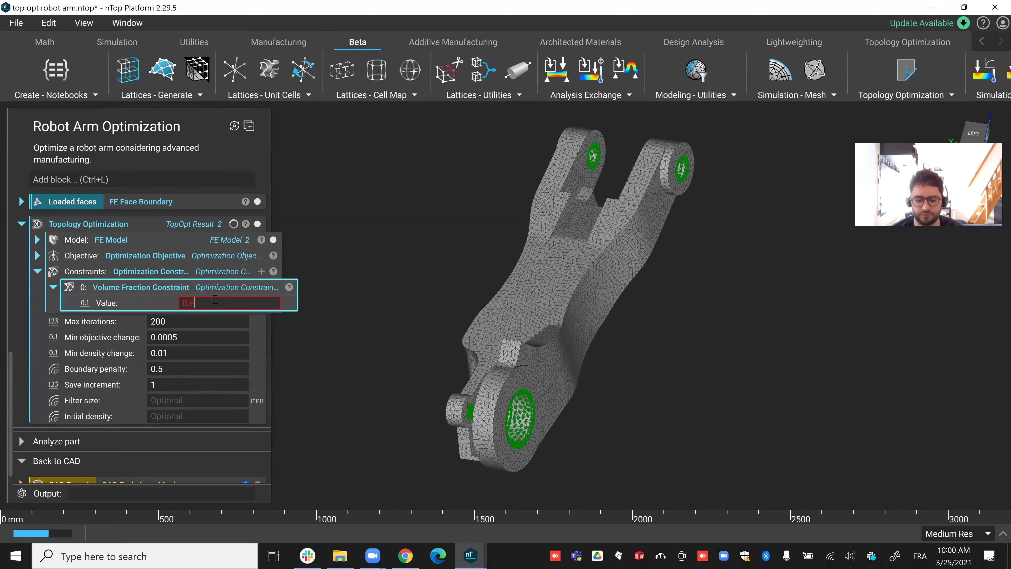
key(BackSpace)
text(2)
key(Return)
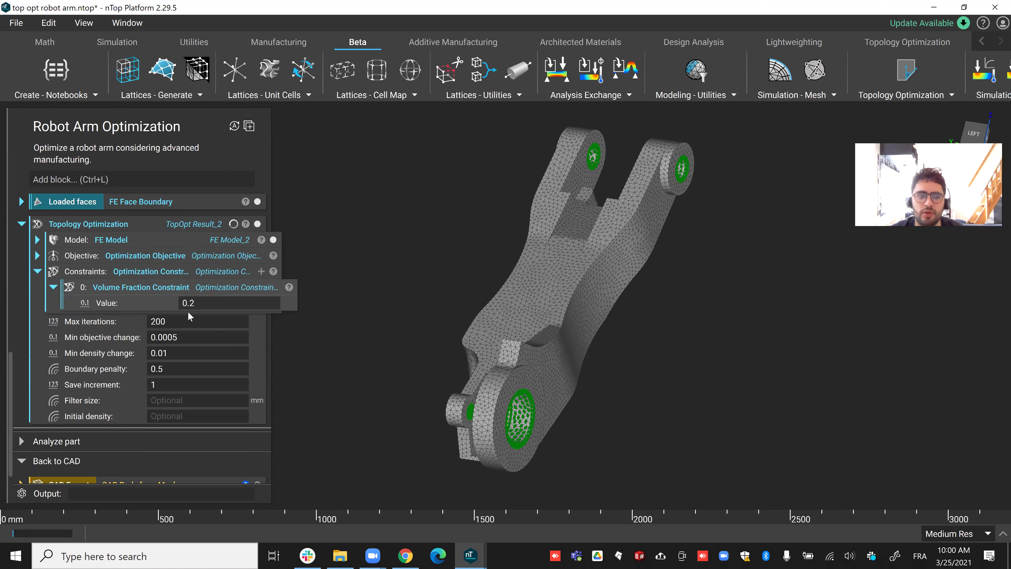
click(194, 302)
click(375, 275)
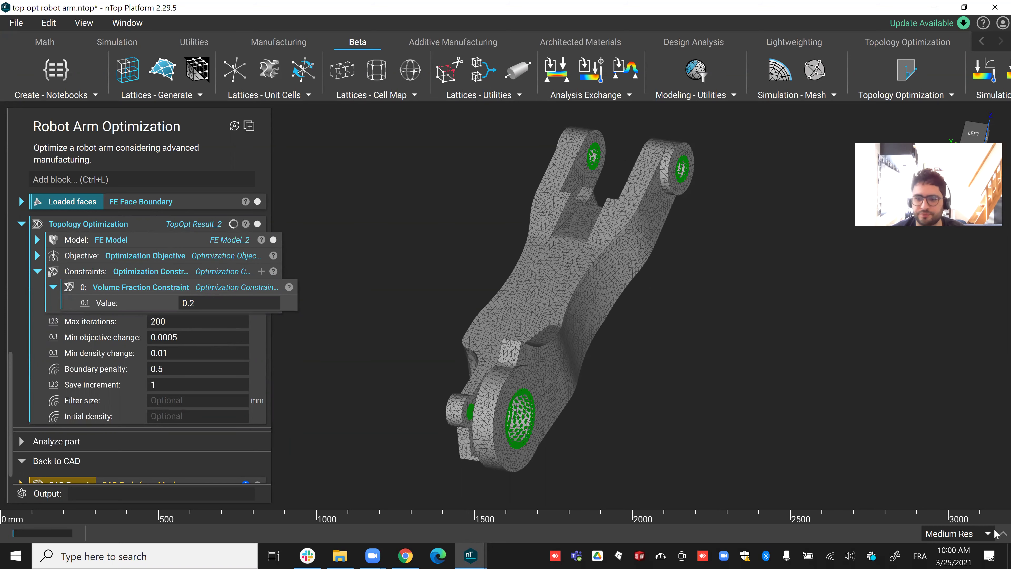
Step: Show the log with the optimization's iterations and cancel the running Topology Optimization
click(1003, 534)
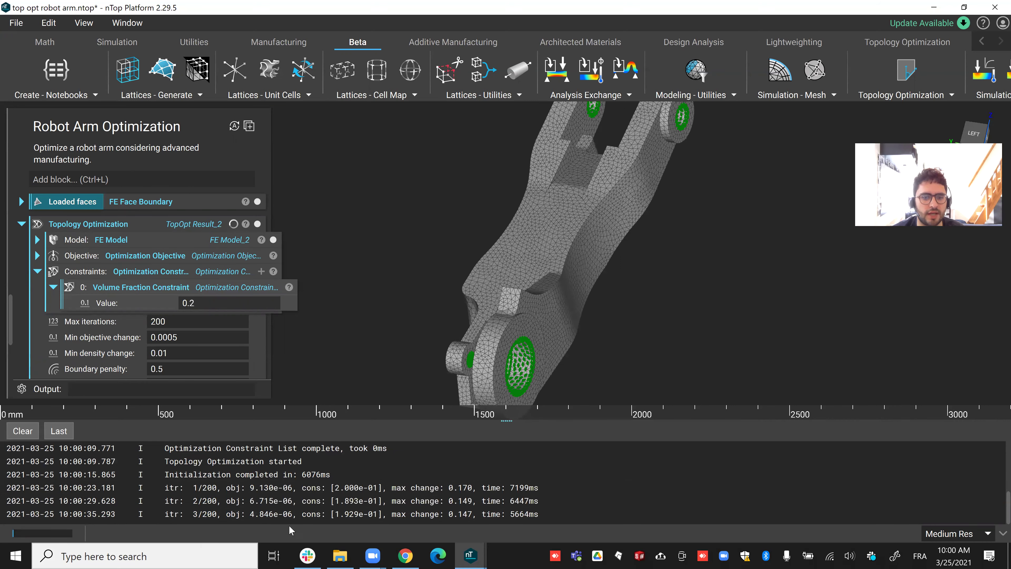
mouse_move(79, 539)
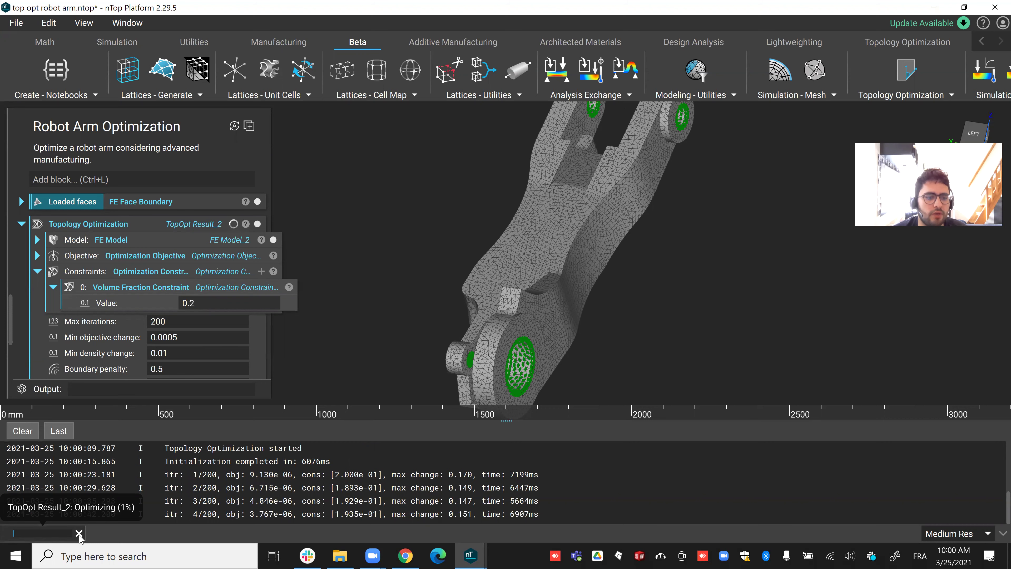
click(79, 534)
Step: Examine the Topology Optimization's Max iterations setting and read the input descriptions in the block's information
scroll(169, 311, down, 1)
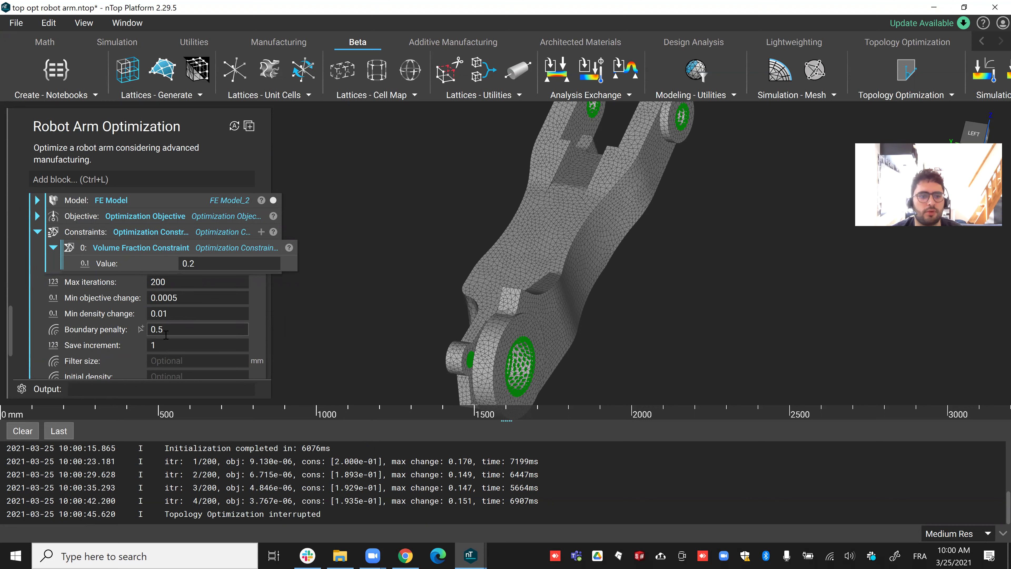
double_click(184, 282)
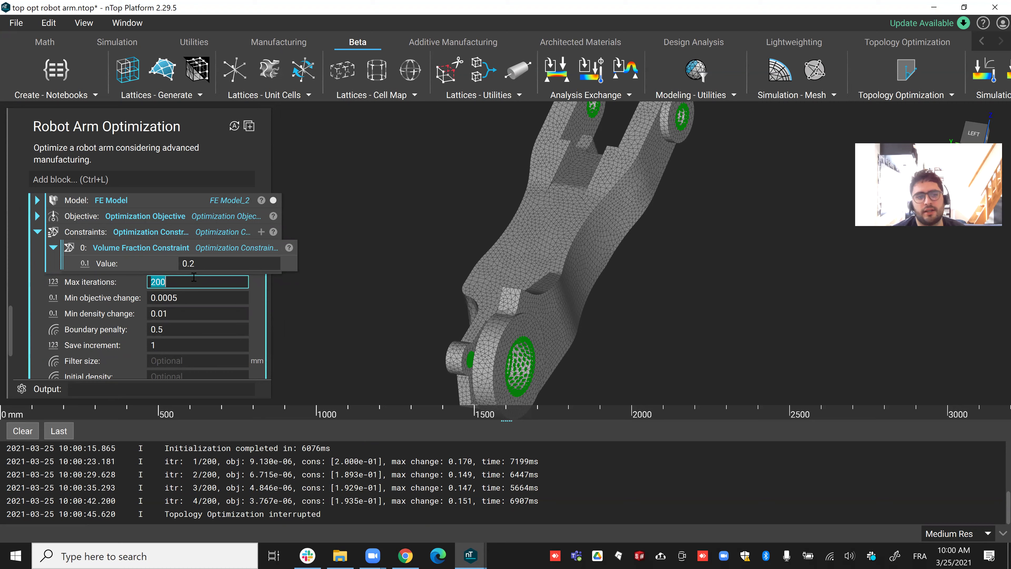
scroll(163, 299, up, 1)
click(327, 219)
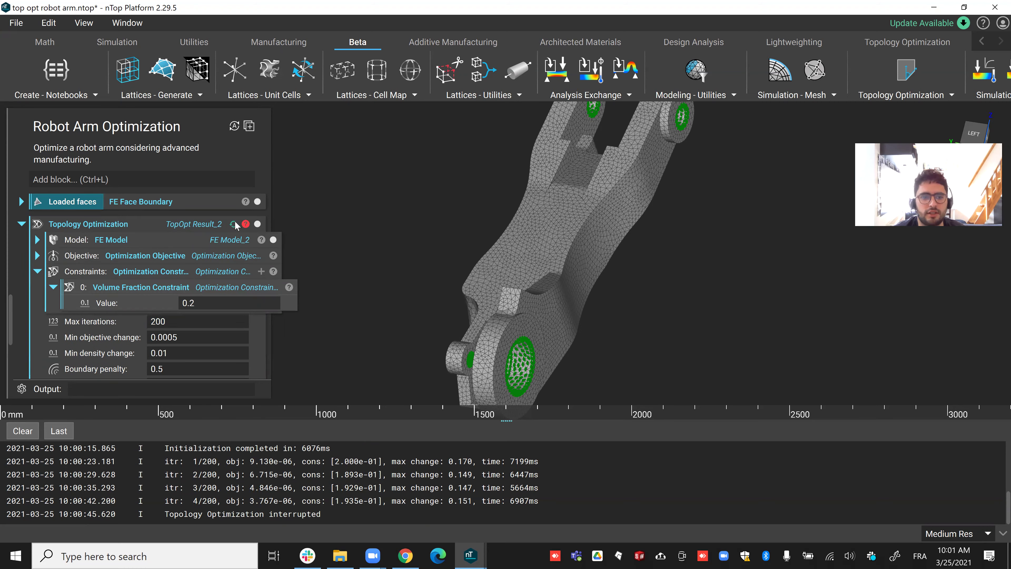
click(246, 224)
scroll(398, 265, up, 2)
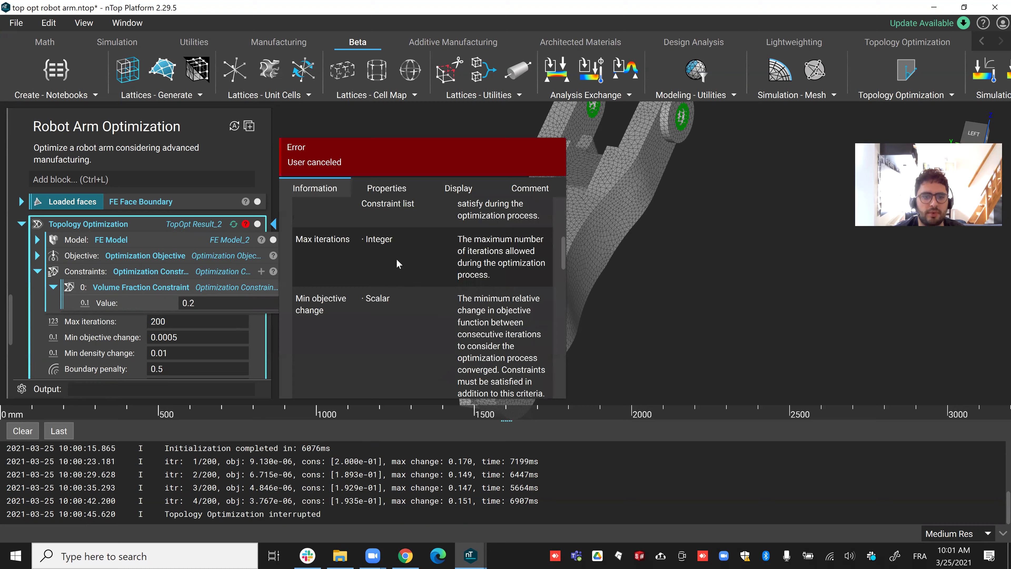
scroll(458, 255, up, 3)
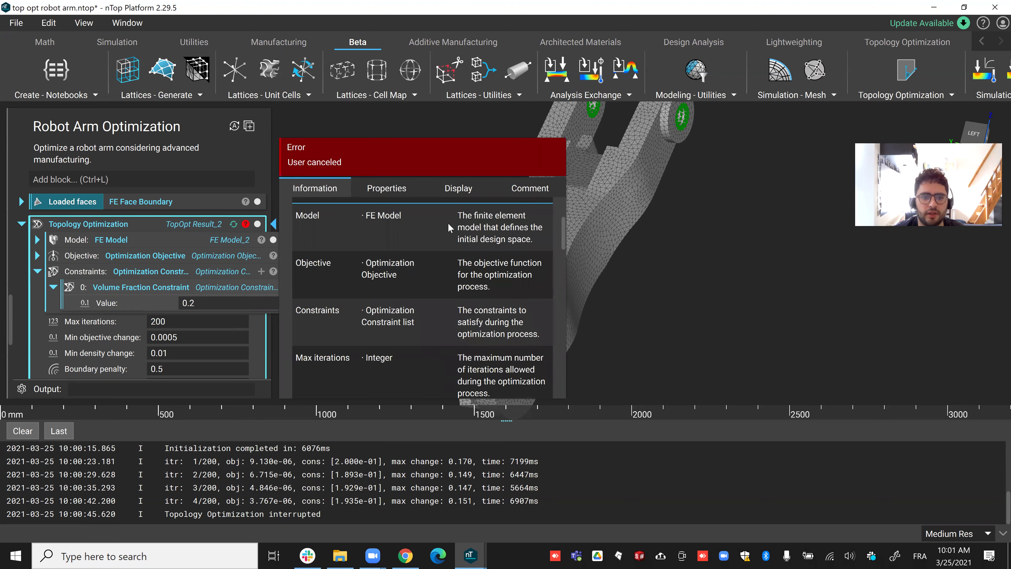
scroll(481, 247, up, 1)
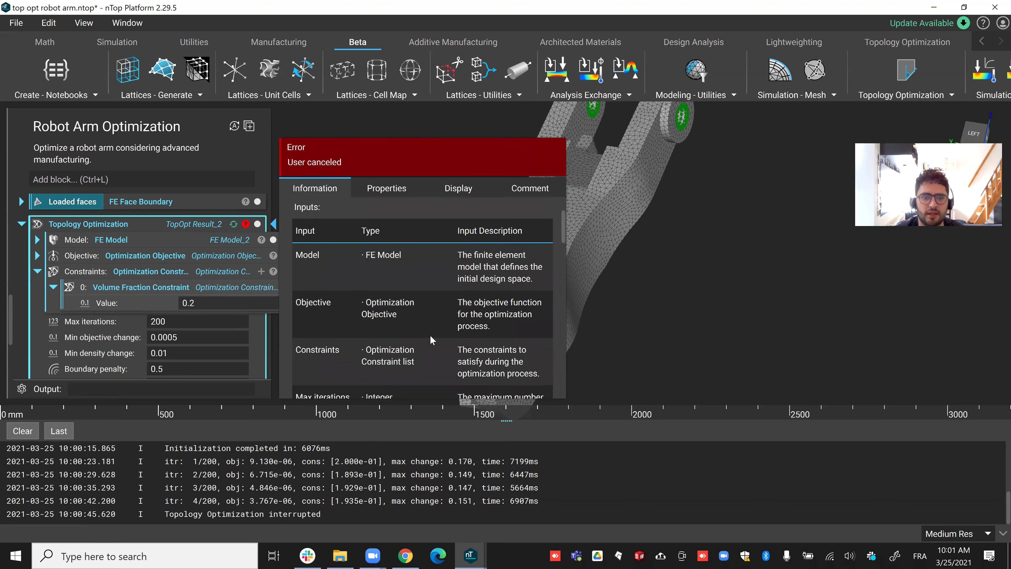
Step: Examine the Topology Optimization's Max iterations and Min objective change settings and read the Min objective change description in the block's information
click(613, 337)
scroll(129, 321, down, 1)
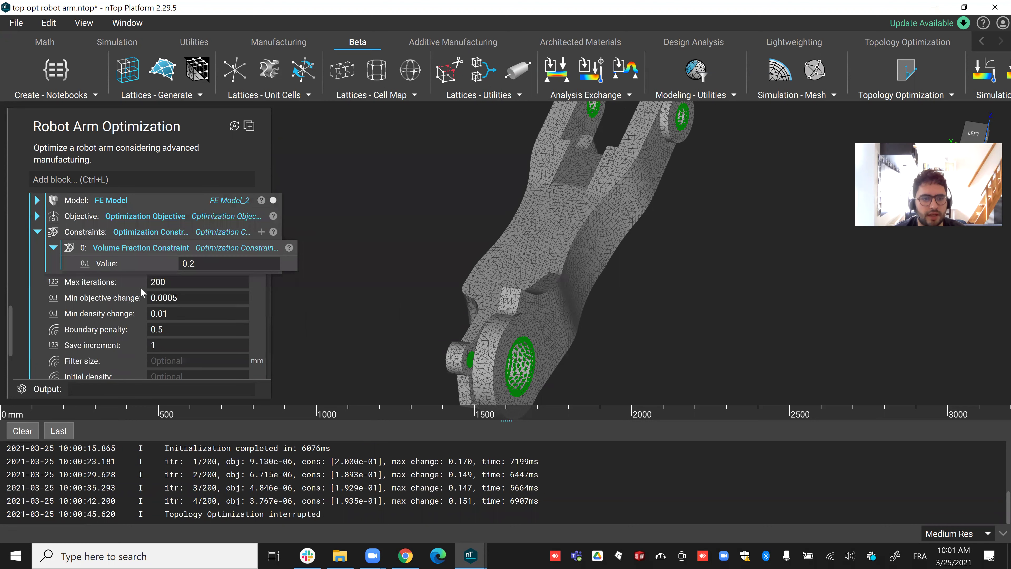
click(173, 282)
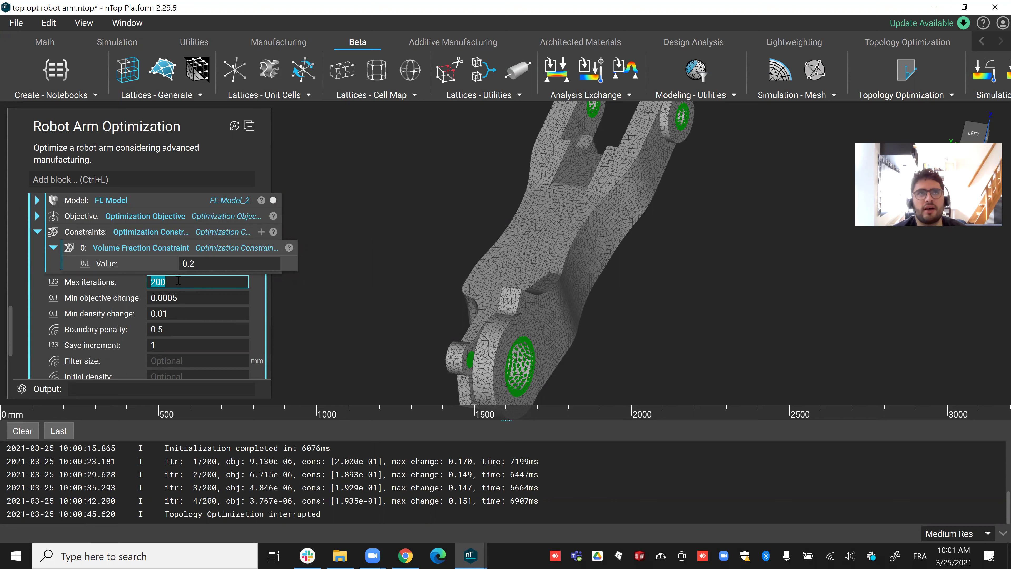
click(206, 301)
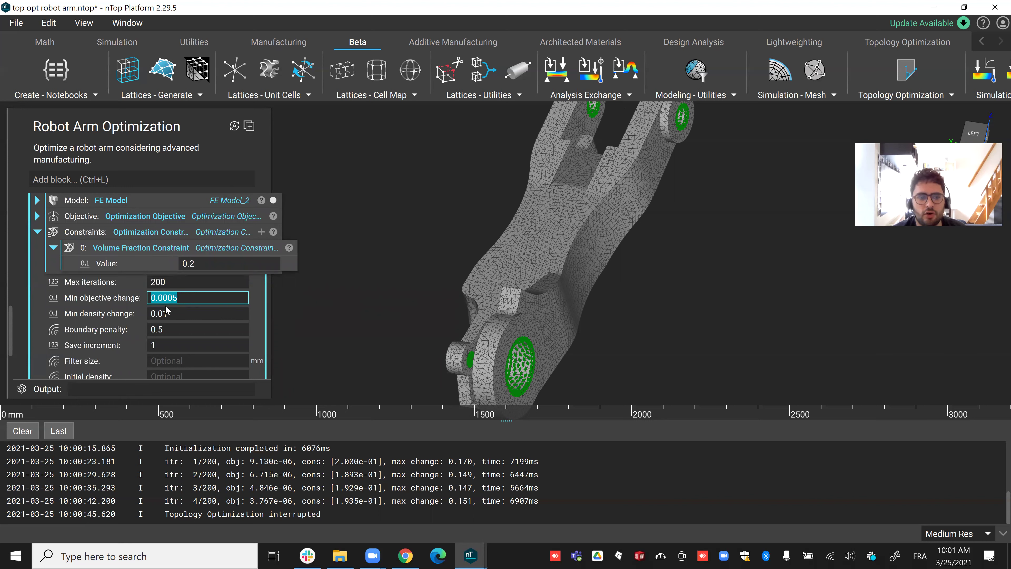
scroll(166, 311, up, 1)
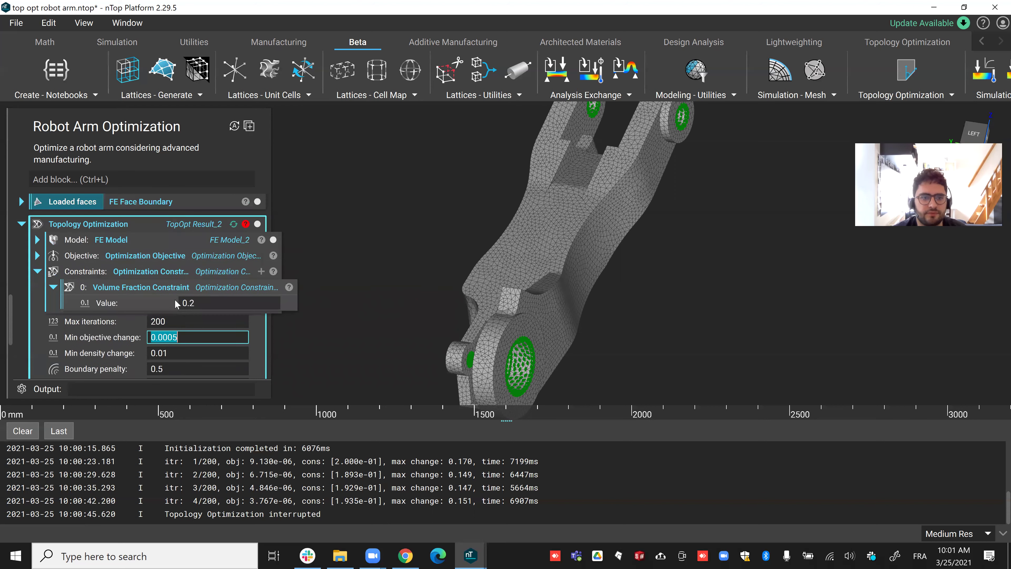
click(247, 225)
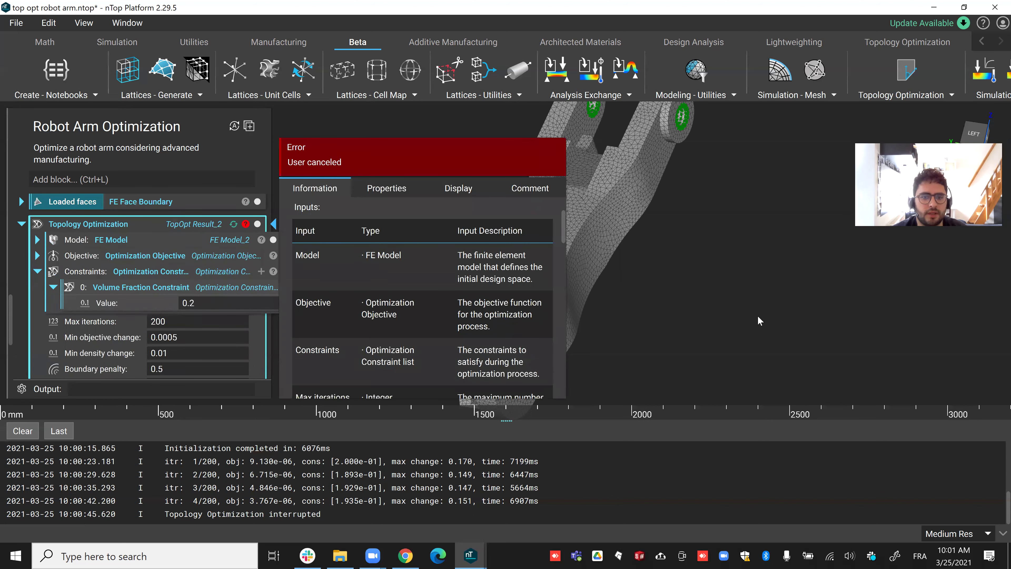
scroll(511, 305, down, 3)
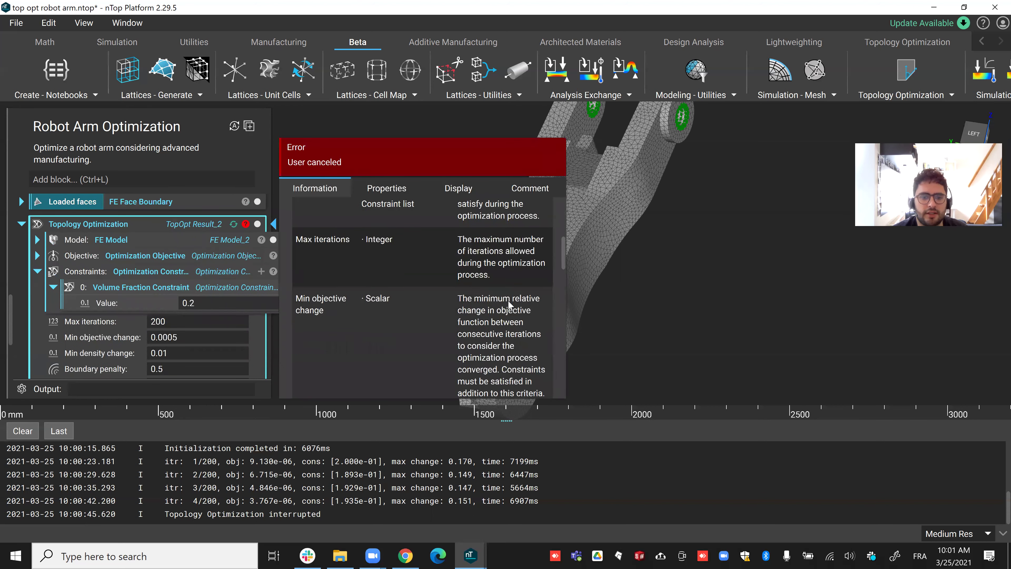
scroll(510, 237, down, 1)
scroll(510, 238, down, 3)
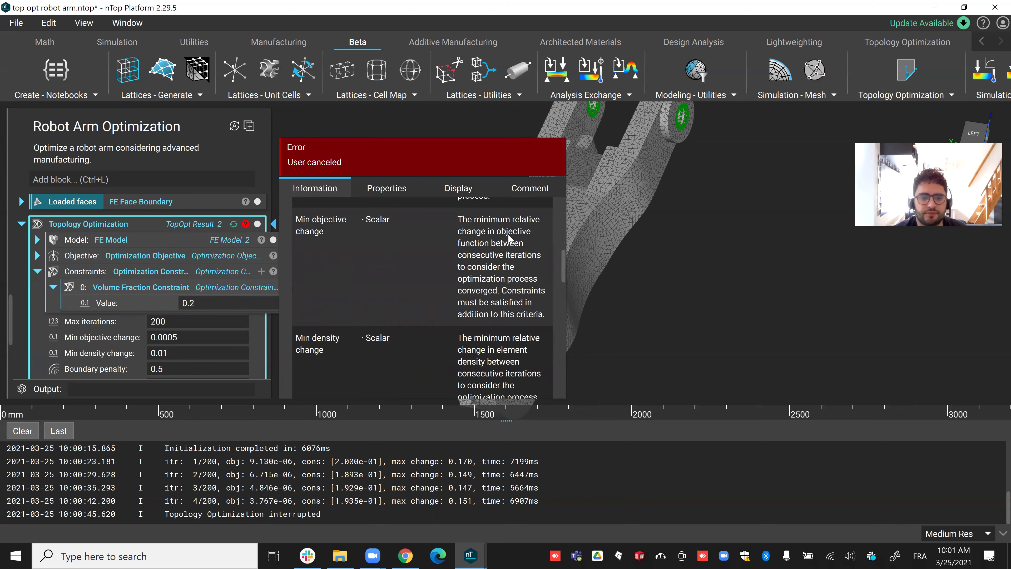
scroll(508, 241, down, 1)
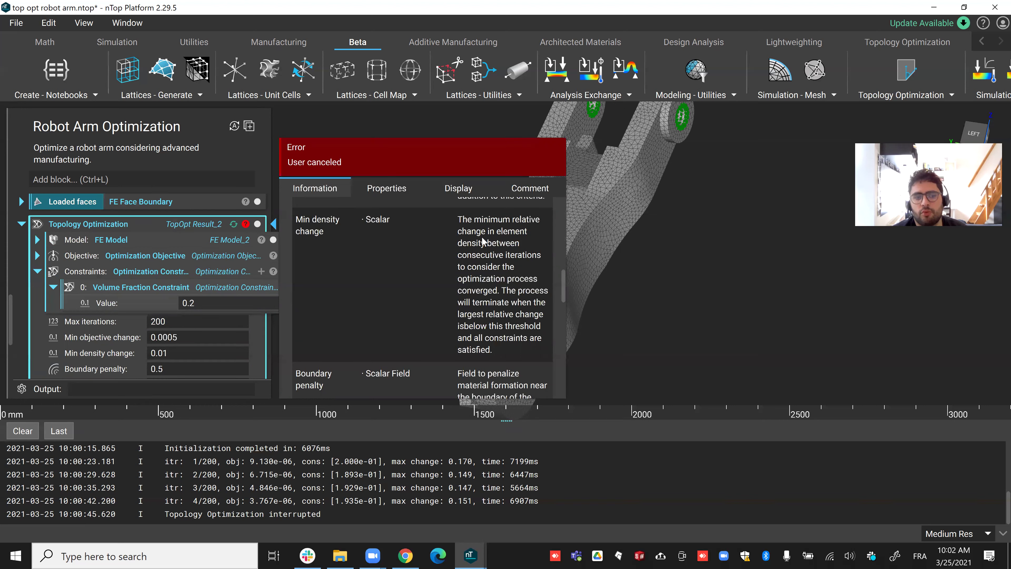
click(686, 311)
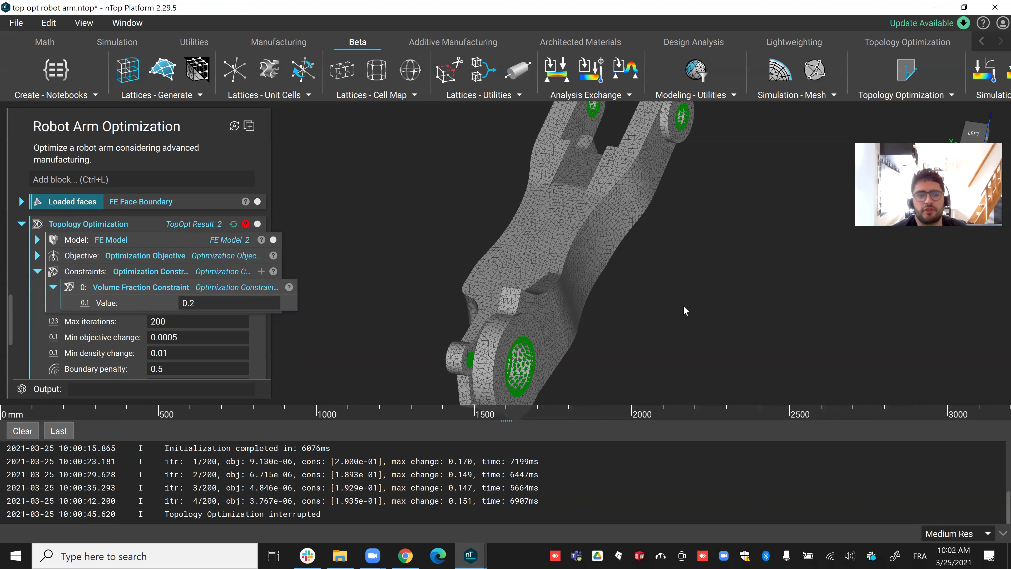
Step: Examine the Min density change setting and read its description and the neighbouring input descriptions in the block's information
scroll(216, 297, down, 2)
click(186, 274)
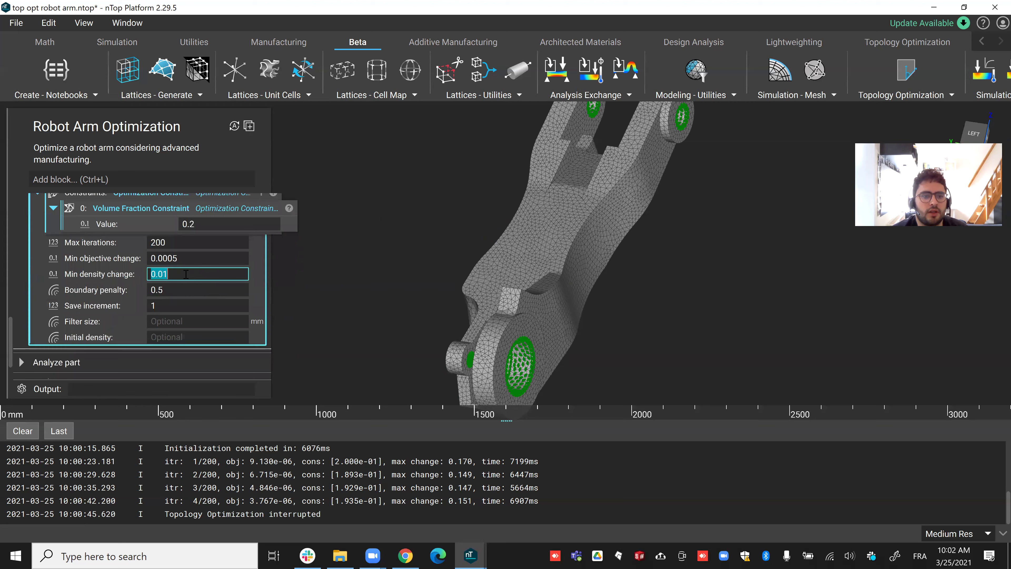
scroll(176, 284, up, 2)
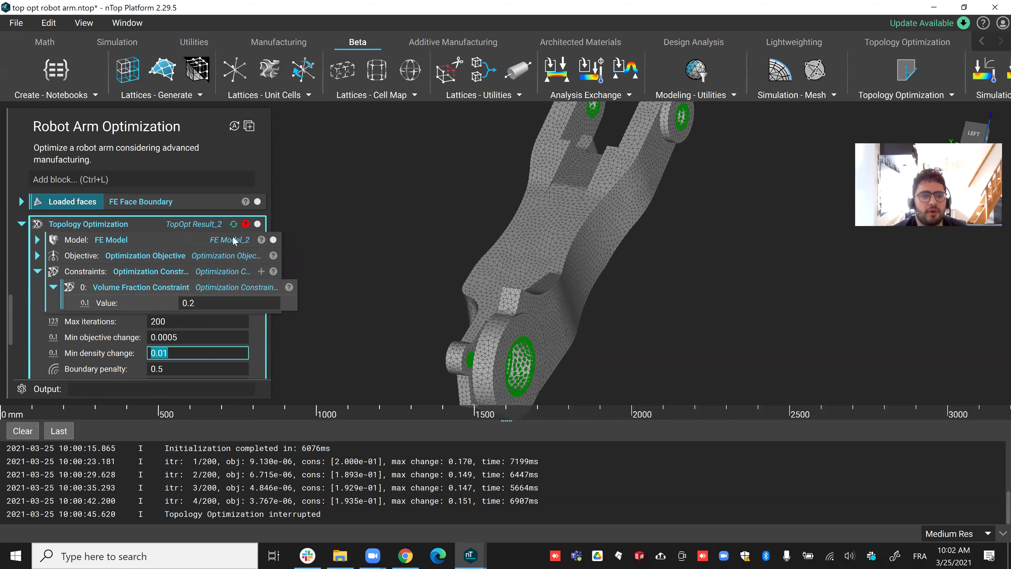
click(246, 224)
scroll(369, 286, down, 6)
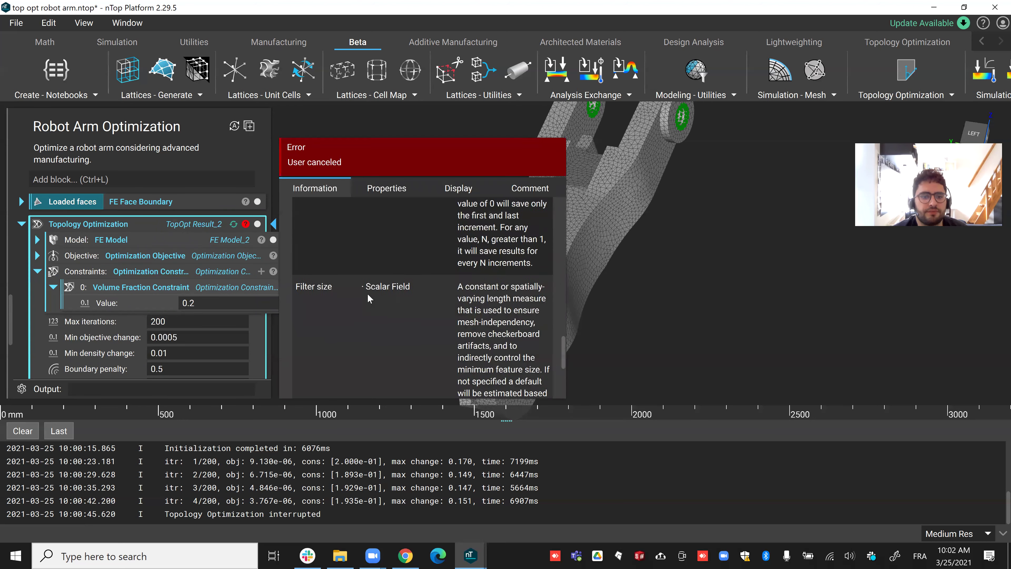
scroll(368, 292, up, 5)
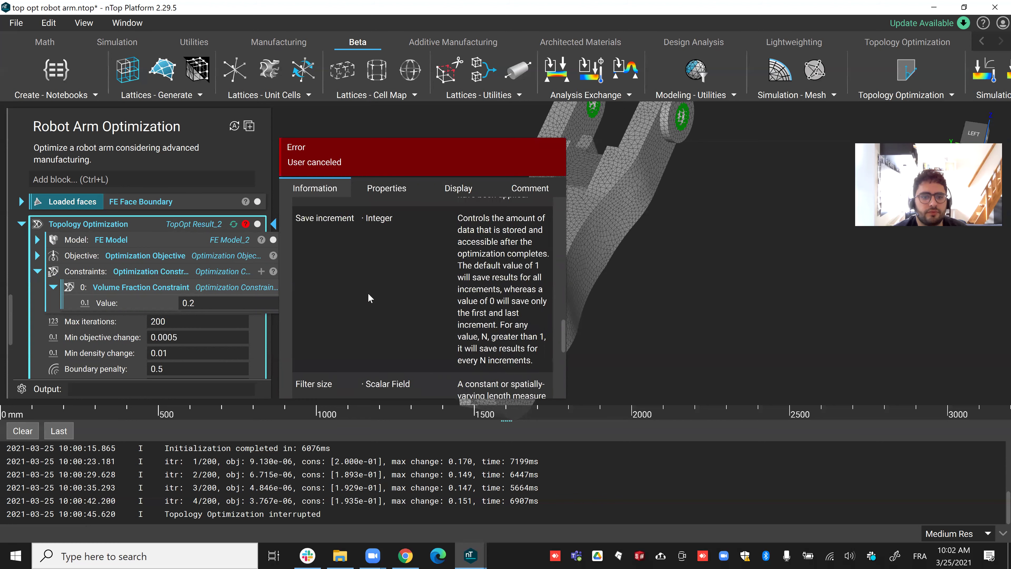
scroll(371, 291, up, 3)
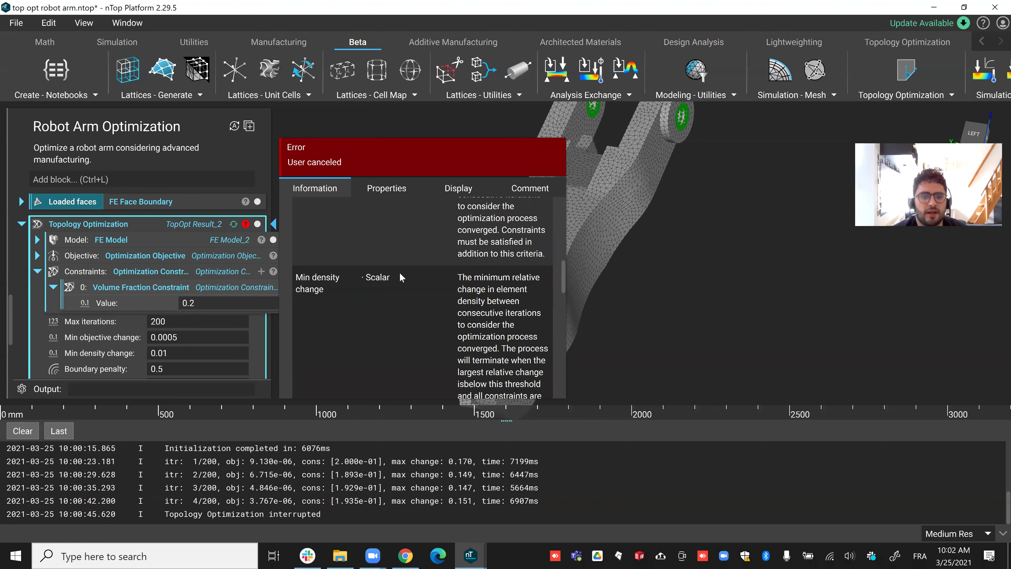
scroll(479, 279, down, 1)
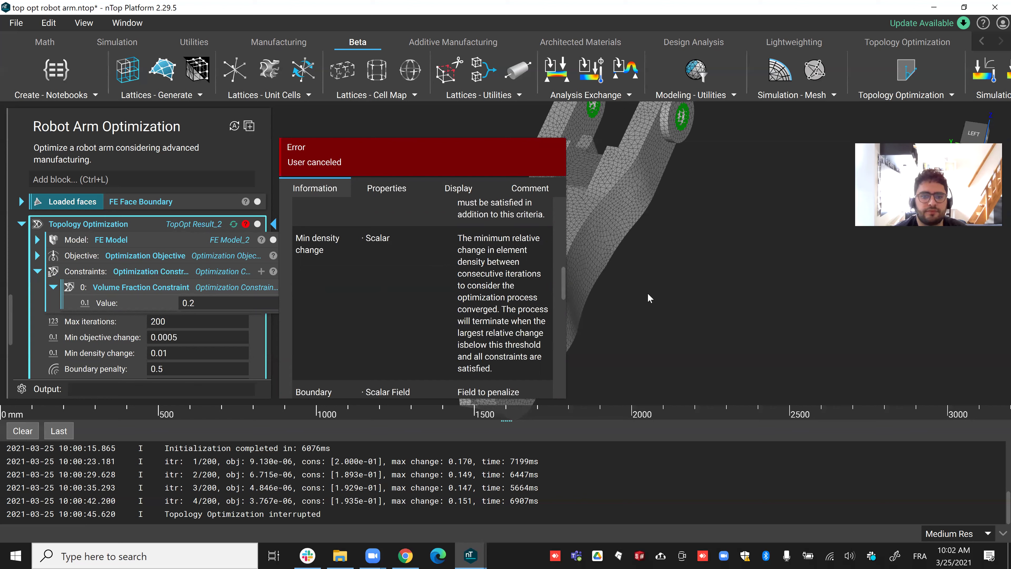
Step: Set the Topology Optimization's Boundary penalty to 1, starting the optimization again
scroll(192, 294, down, 2)
click(159, 290)
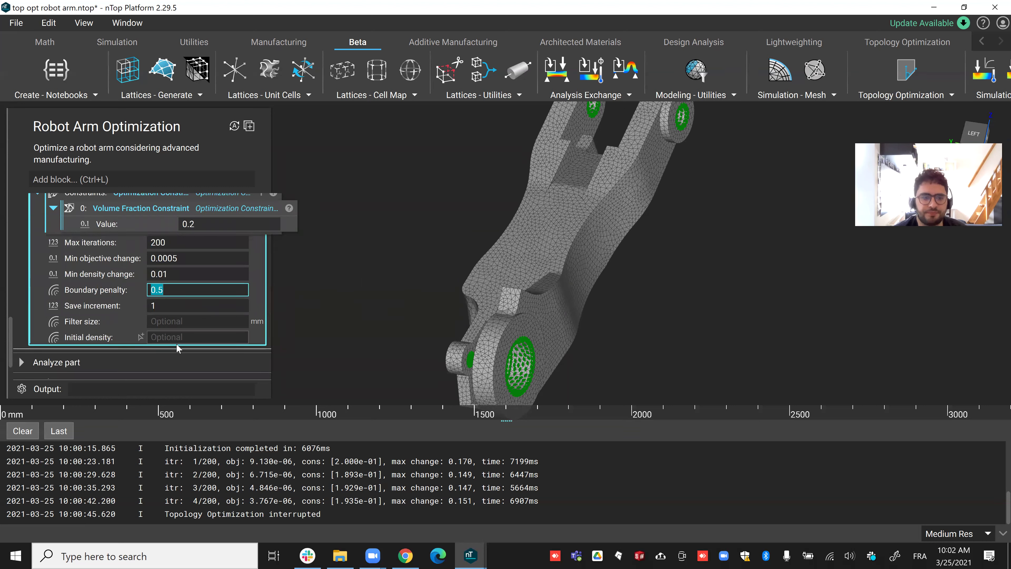
text(1)
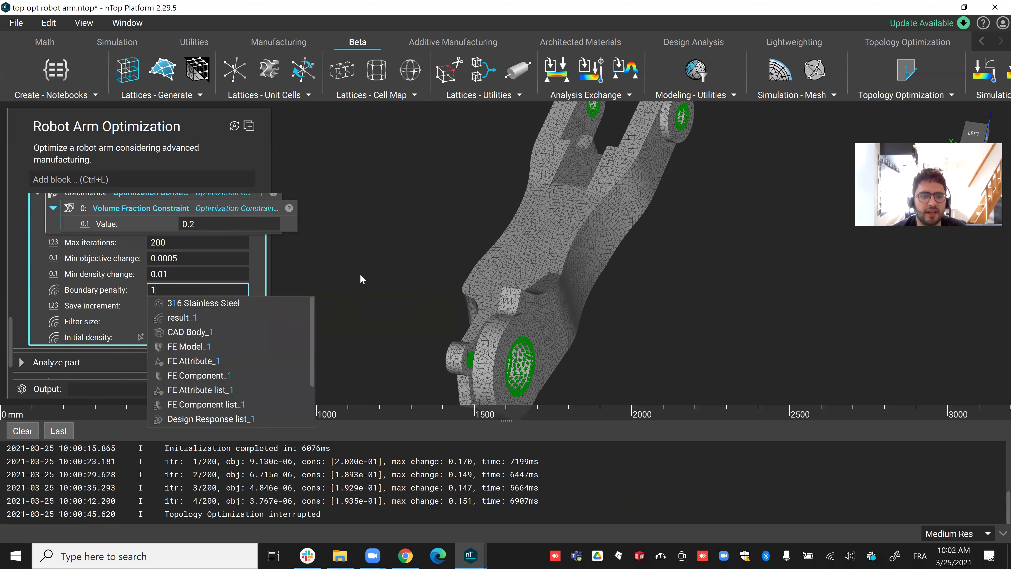
key(Return)
scroll(196, 309, up, 1)
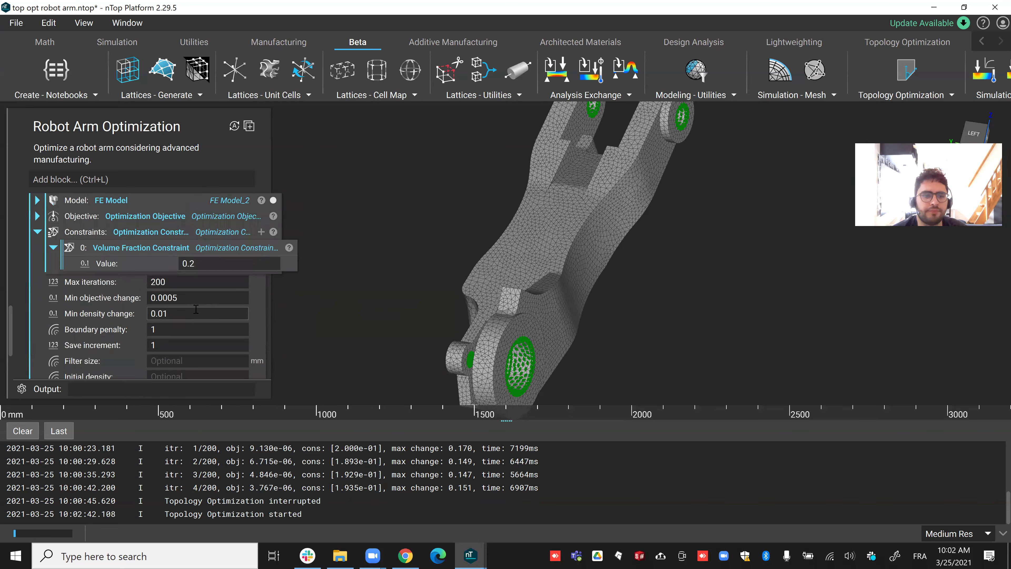
middle_drag(566, 257, 587, 318)
scroll(568, 234, down, 4)
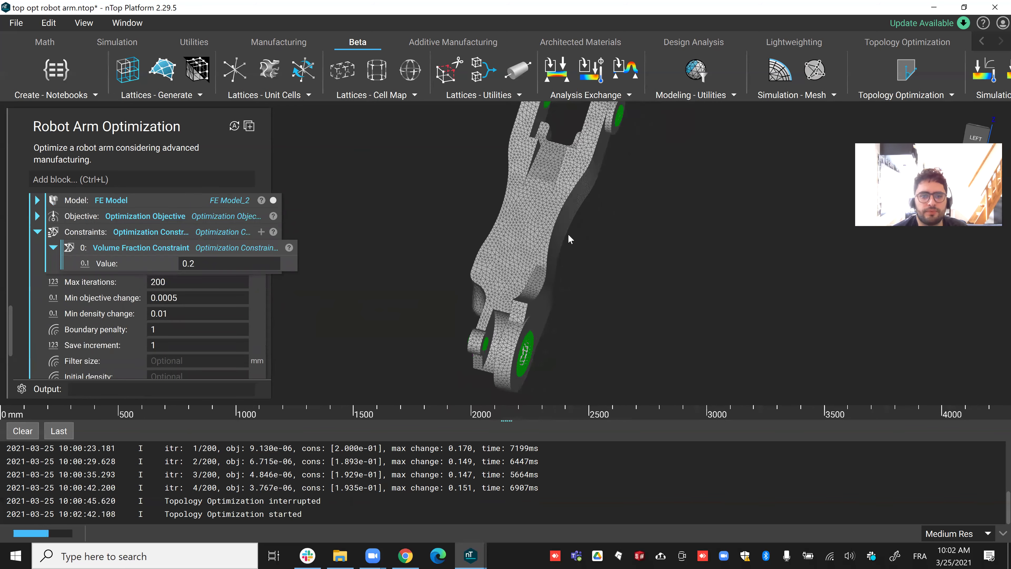
middle_drag(573, 227, 571, 238)
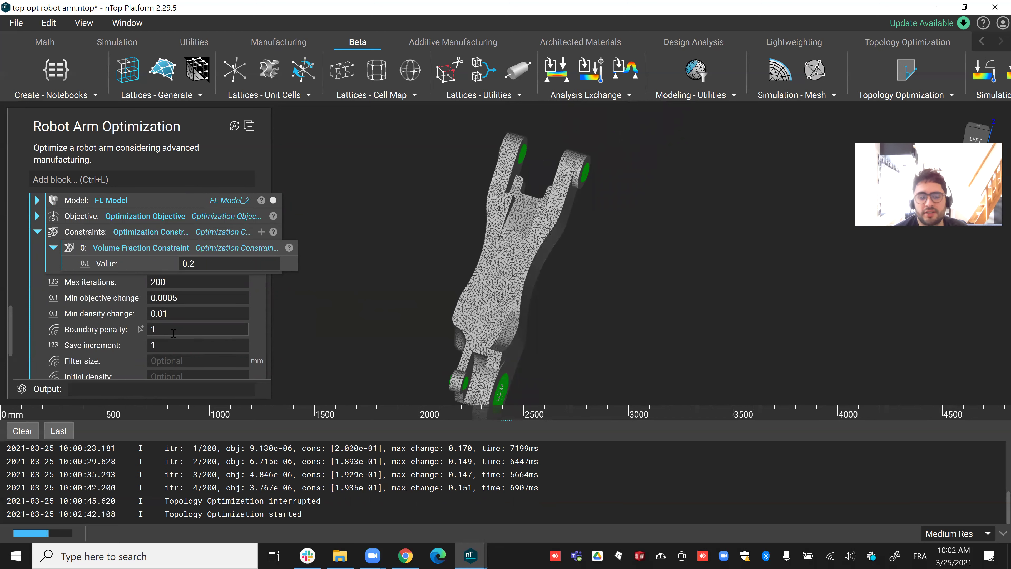
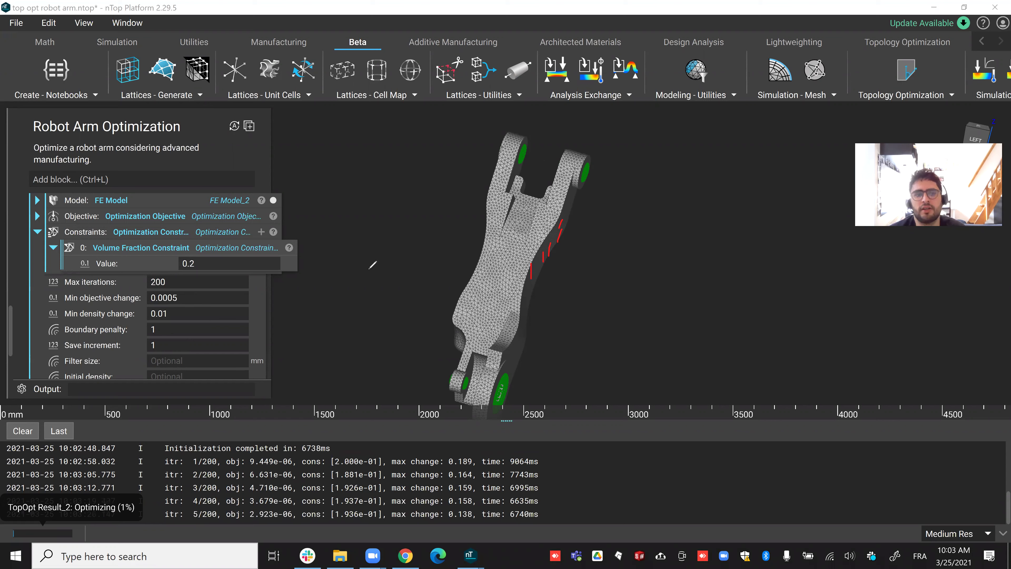
drag(147, 332, 158, 330)
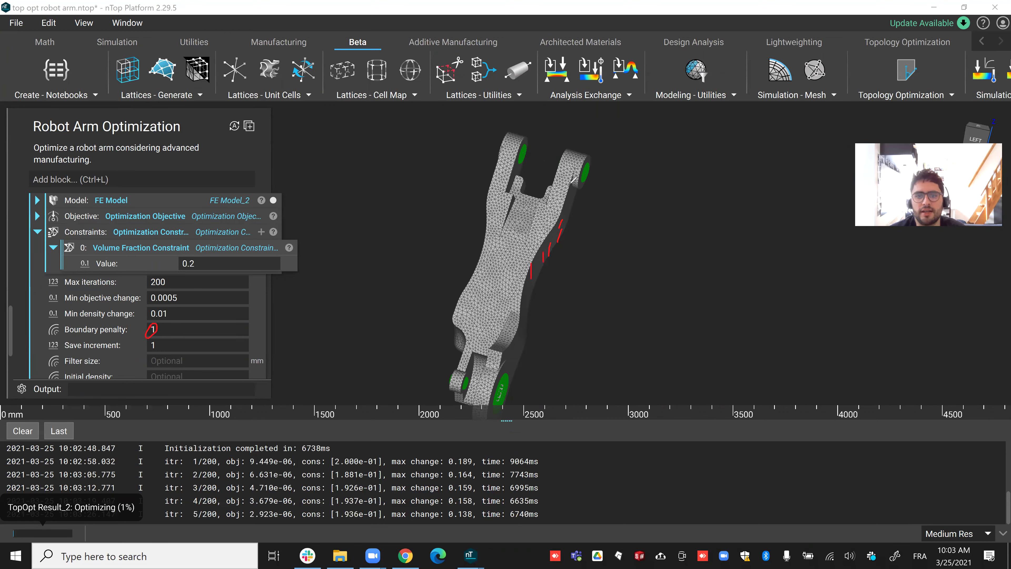
drag(574, 181, 556, 242)
drag(520, 317, 517, 322)
drag(518, 323, 519, 334)
drag(519, 339, 512, 362)
drag(509, 365, 502, 388)
drag(463, 334, 458, 347)
drag(458, 331, 455, 343)
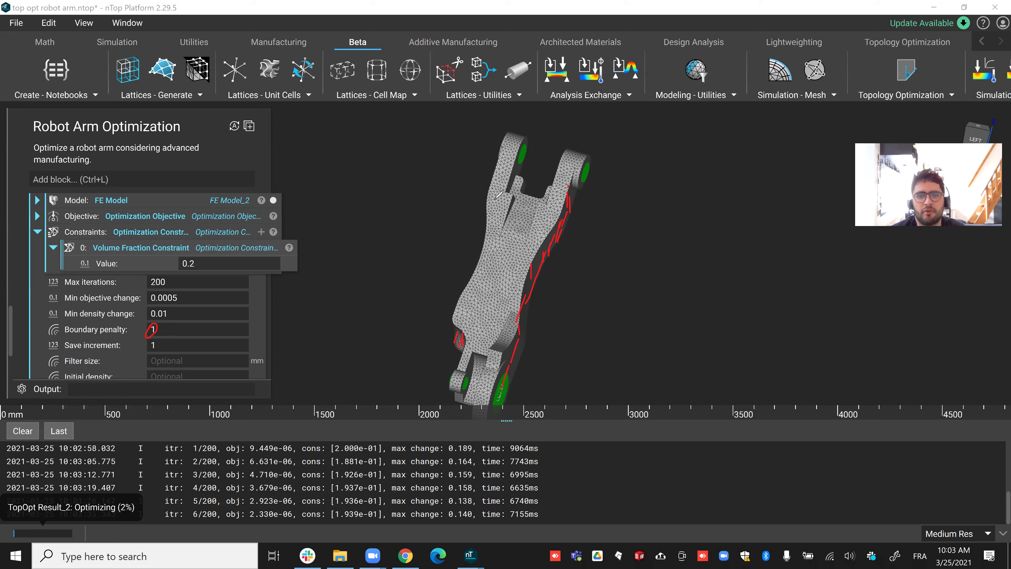
drag(491, 190, 490, 310)
mouse_move(565, 195)
mouse_down()
mouse_move(533, 244)
mouse_move(514, 315)
mouse_up()
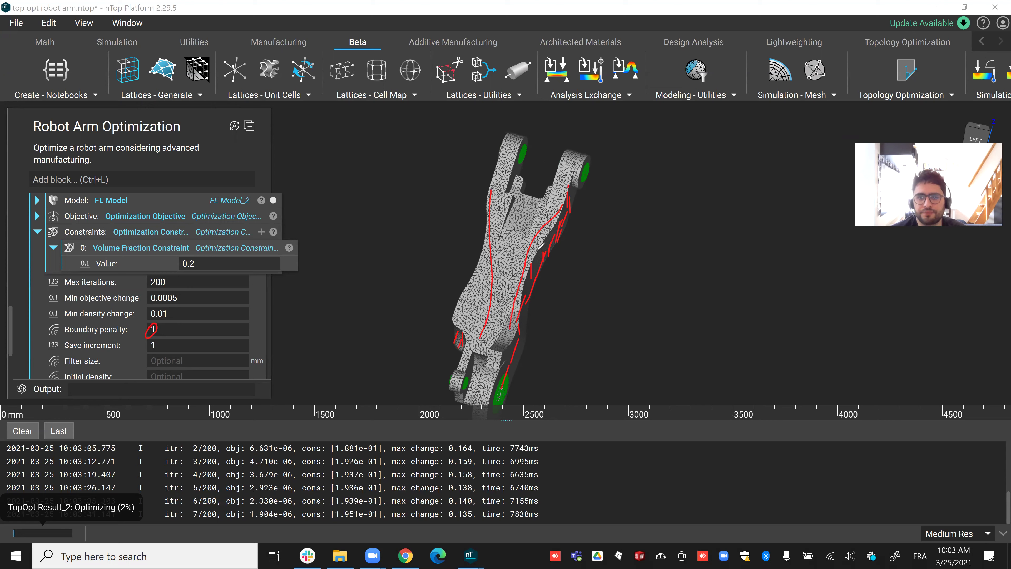
click(657, 236)
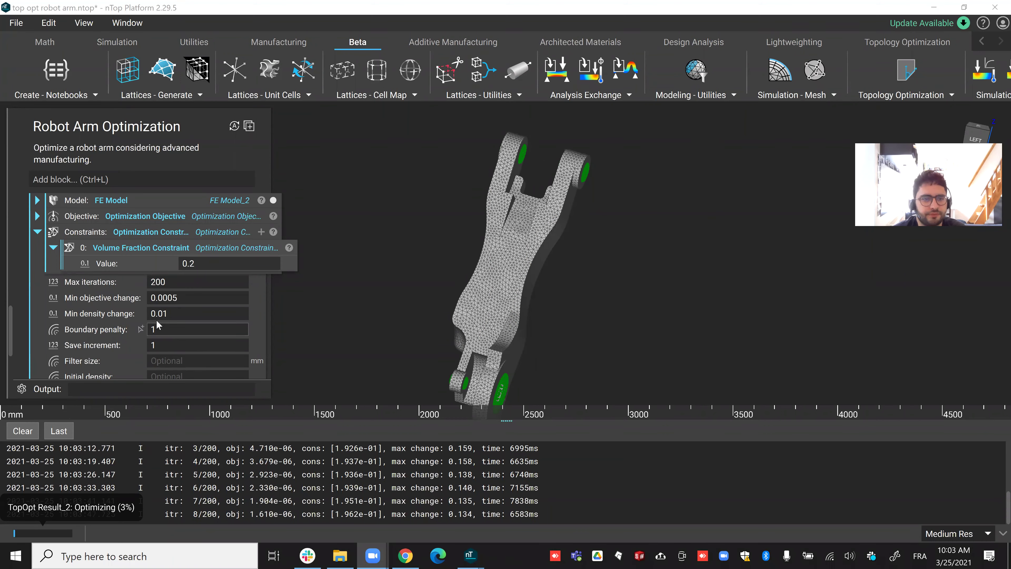
scroll(34, 248, up, 1)
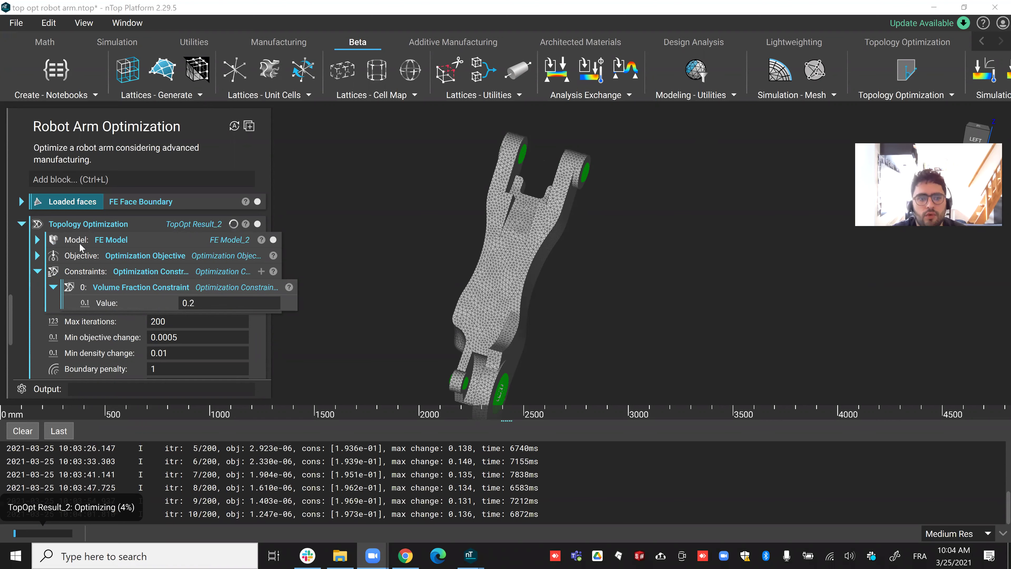
scroll(99, 274, down, 1)
click(154, 329)
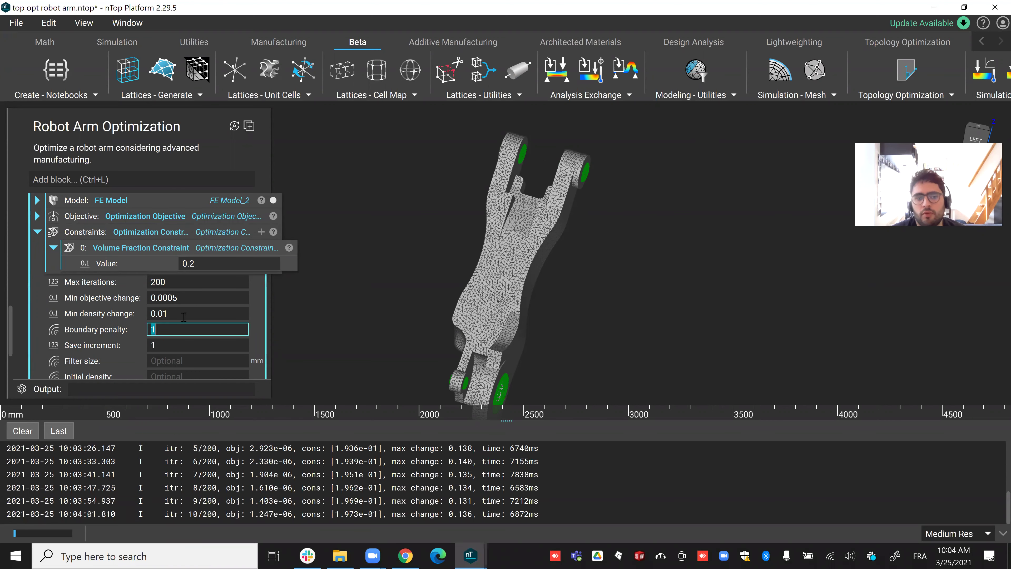
click(373, 265)
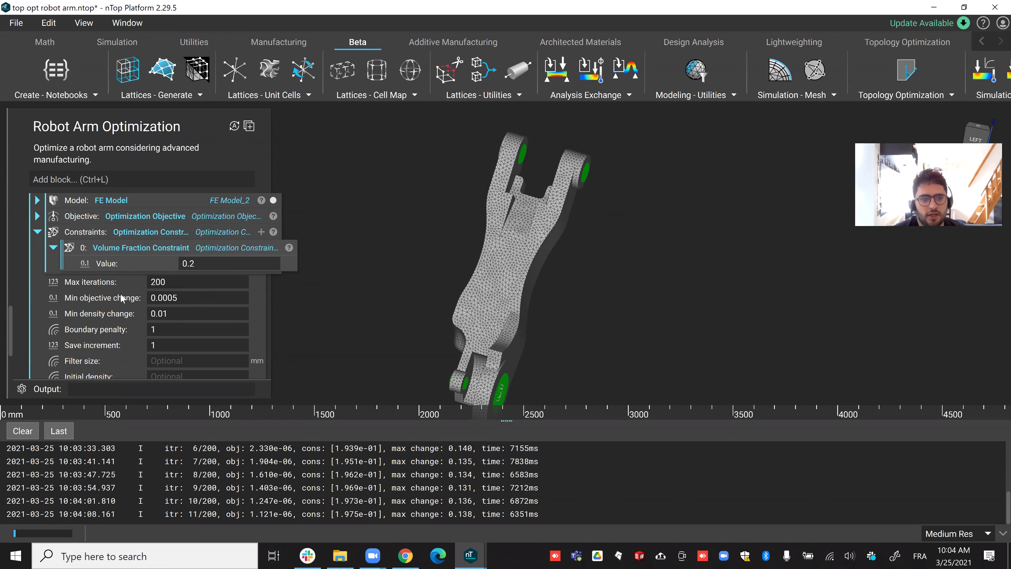
Step: Collapse the Topology Optimization block and turn it into a variable named "Topology Opt"
scroll(120, 293, up, 1)
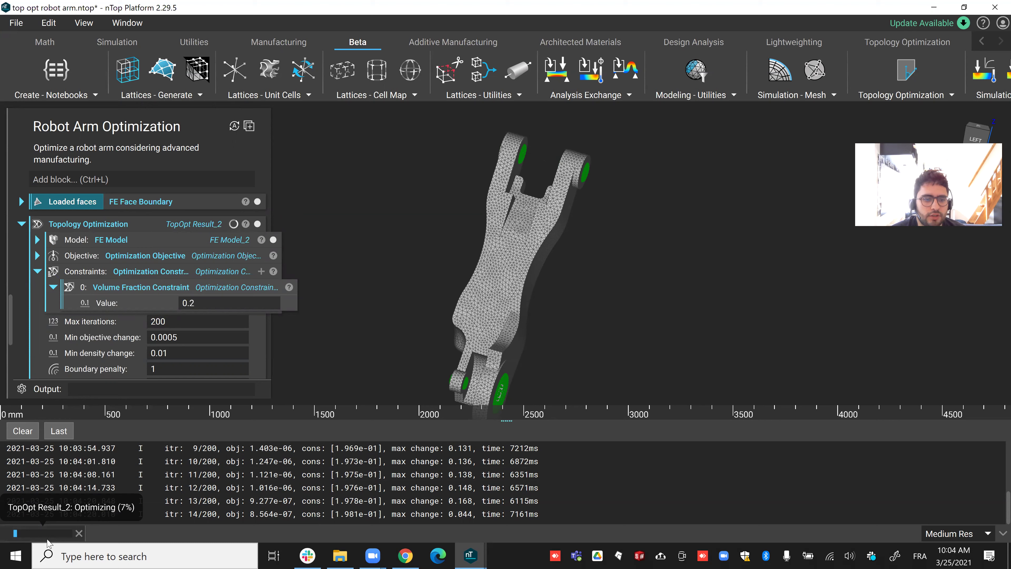
click(22, 229)
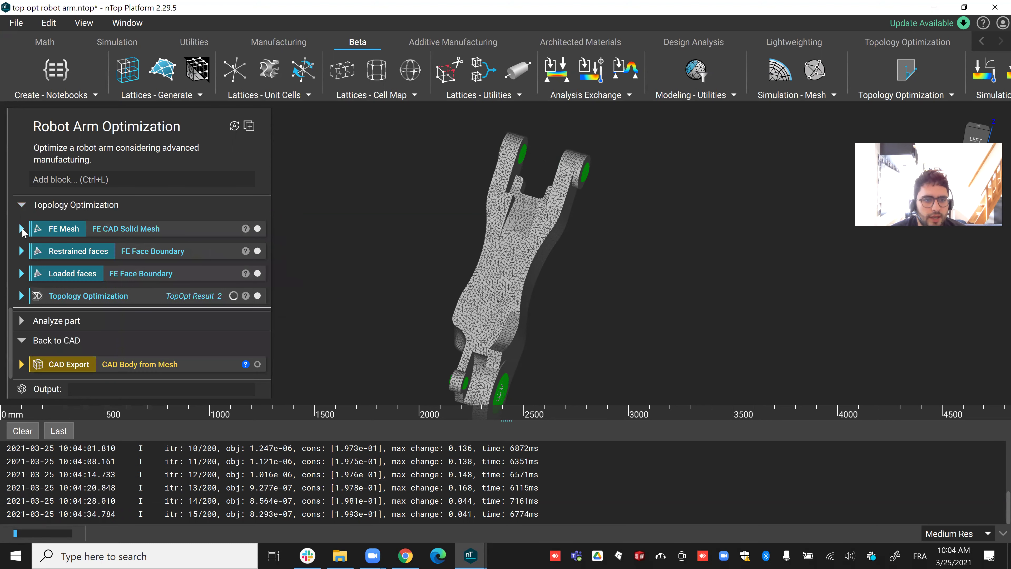
right_click(111, 298)
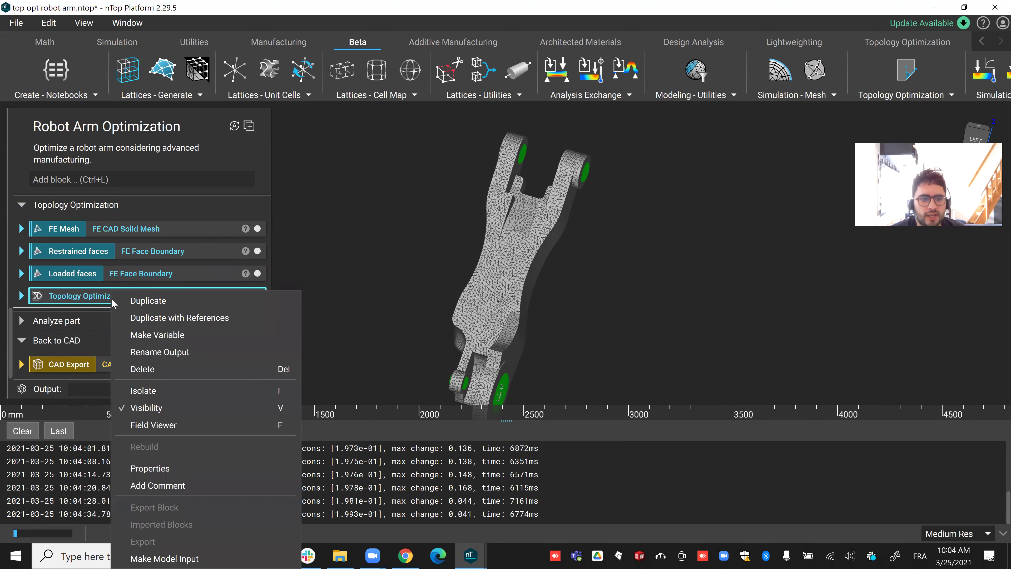
click(138, 334)
double_click(94, 300)
text(Topol)
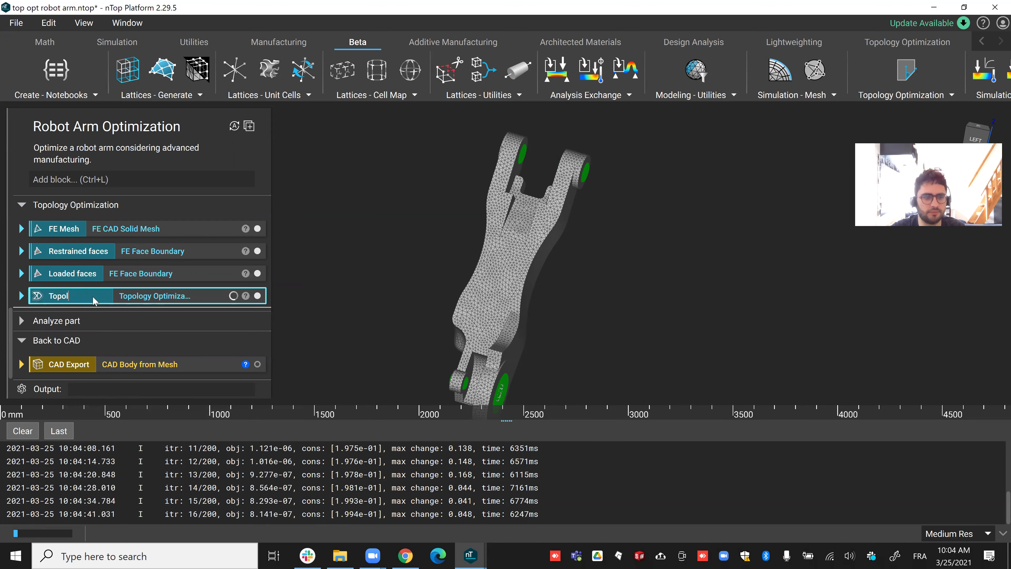
text(ogy Optimization)
key(Return)
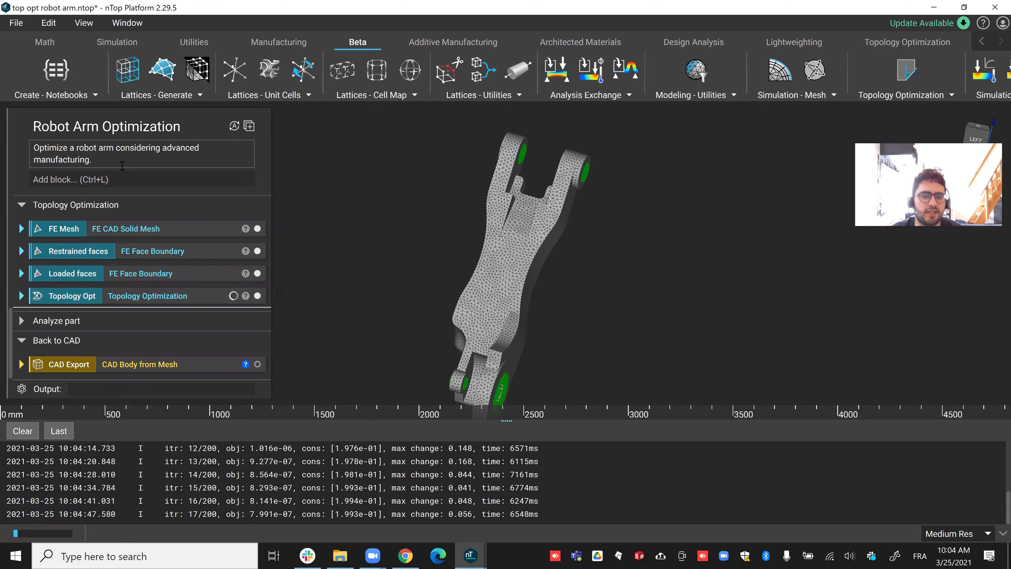
Step: Add a Smoothen Body block to the notebook below the topology optimization variable
click(115, 177)
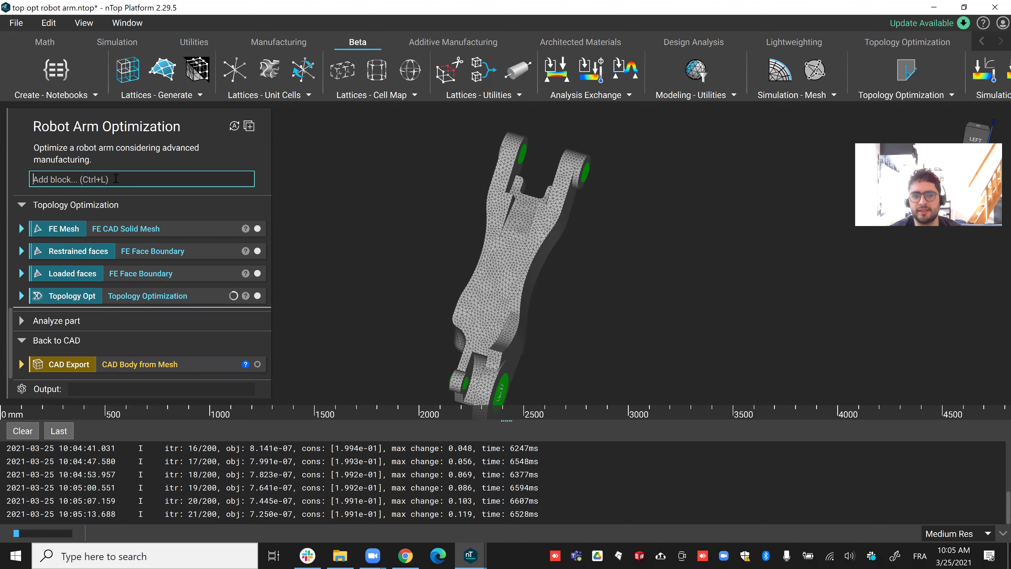
text(smoo)
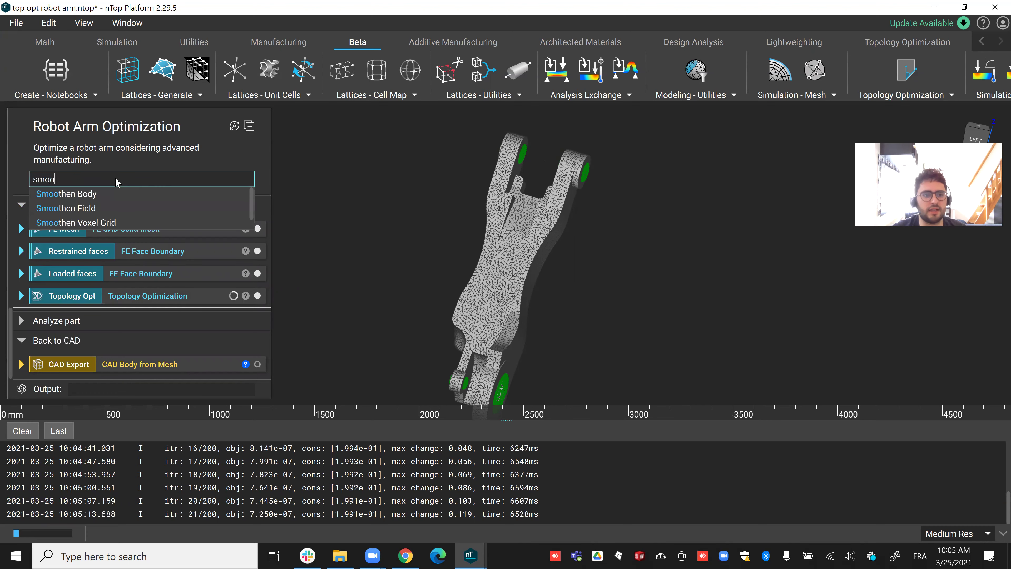
click(81, 194)
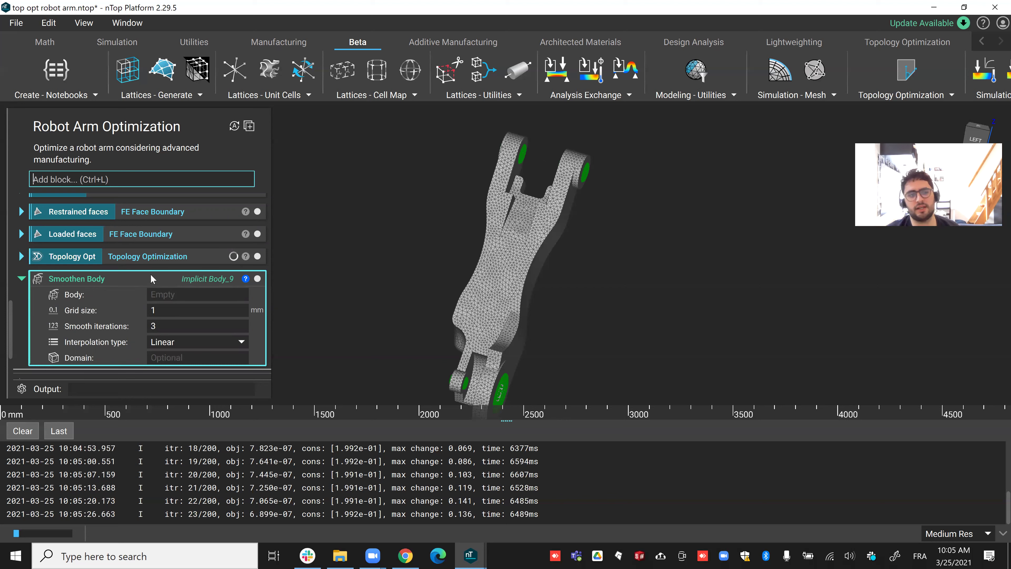
Step: Insert an Implicit Body from Topology Optimization block as the Body input of Smoothen Body
click(160, 258)
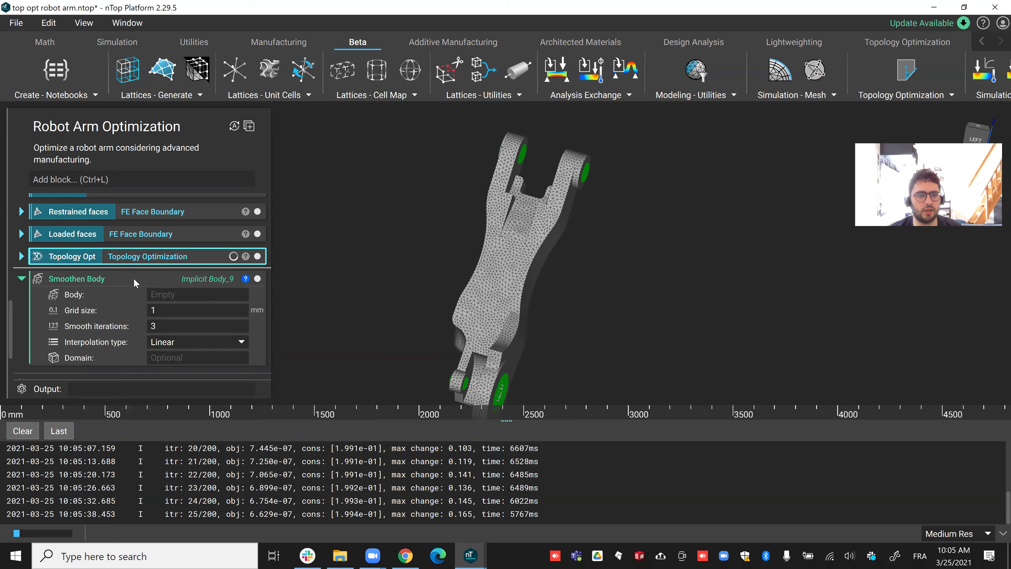
click(53, 275)
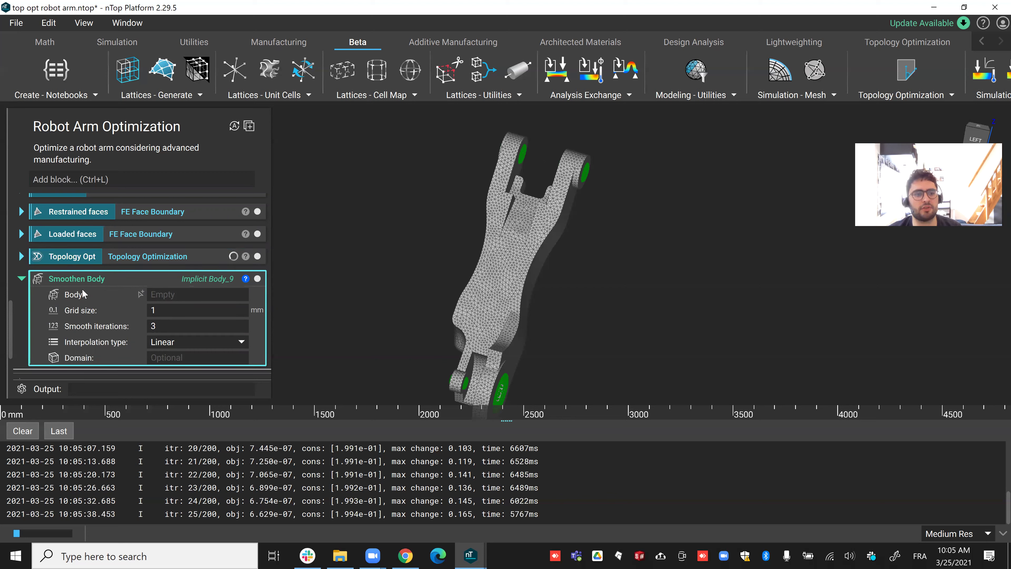
click(160, 295)
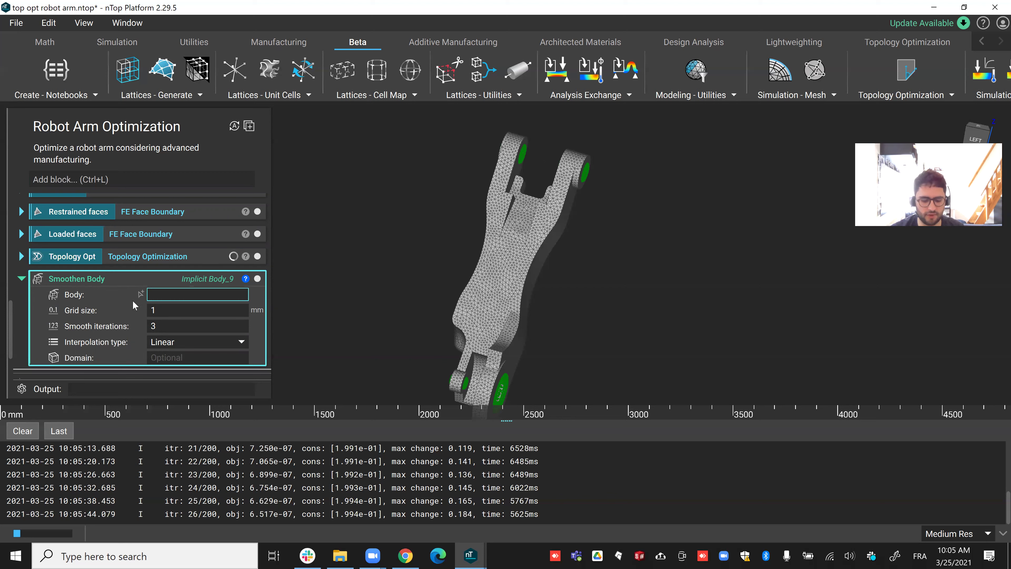
text(implicit)
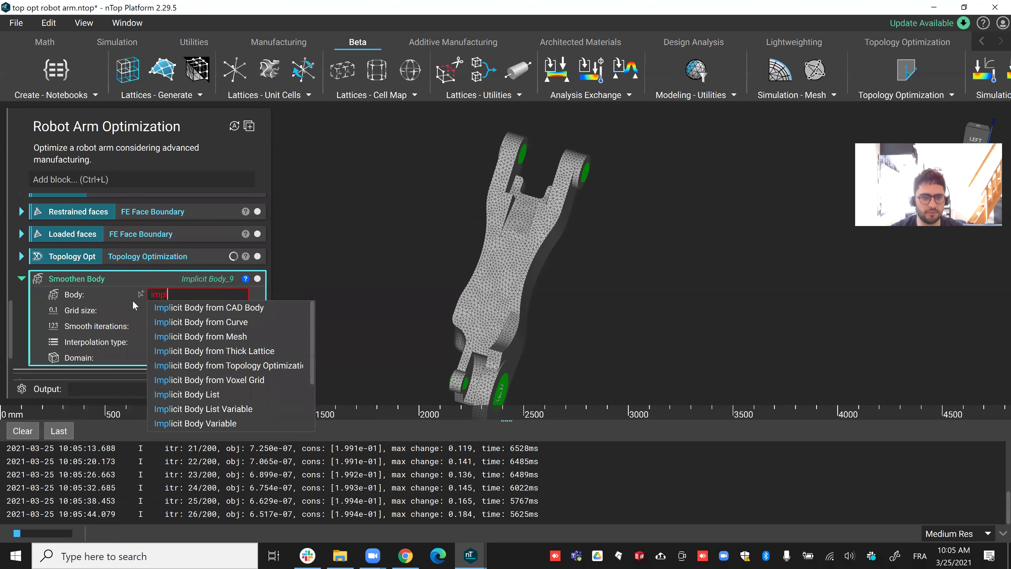
click(203, 365)
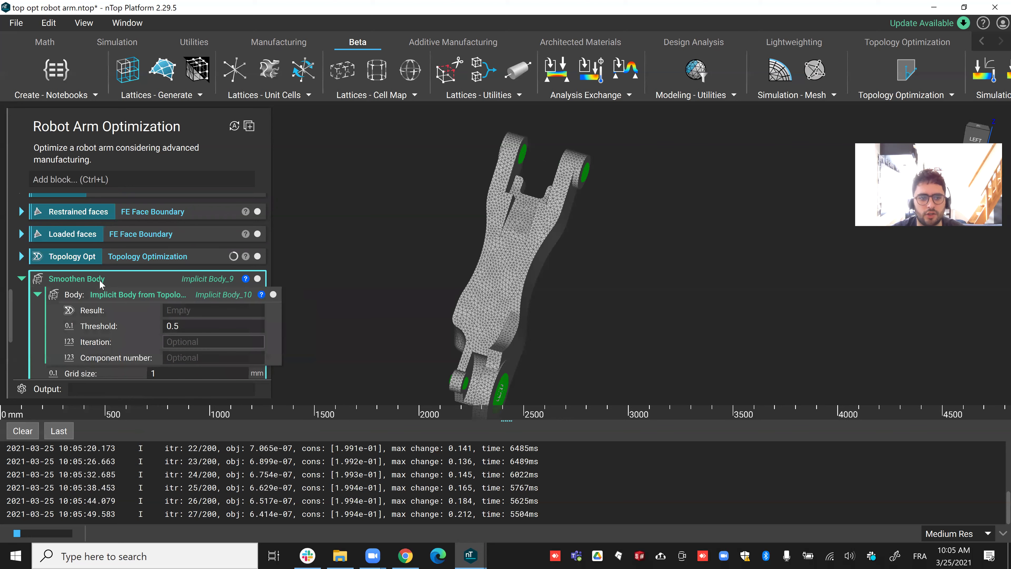
Step: Use the Topology Opt variable as the Result of the nested implicit body block and set its threshold to 0.2
click(82, 260)
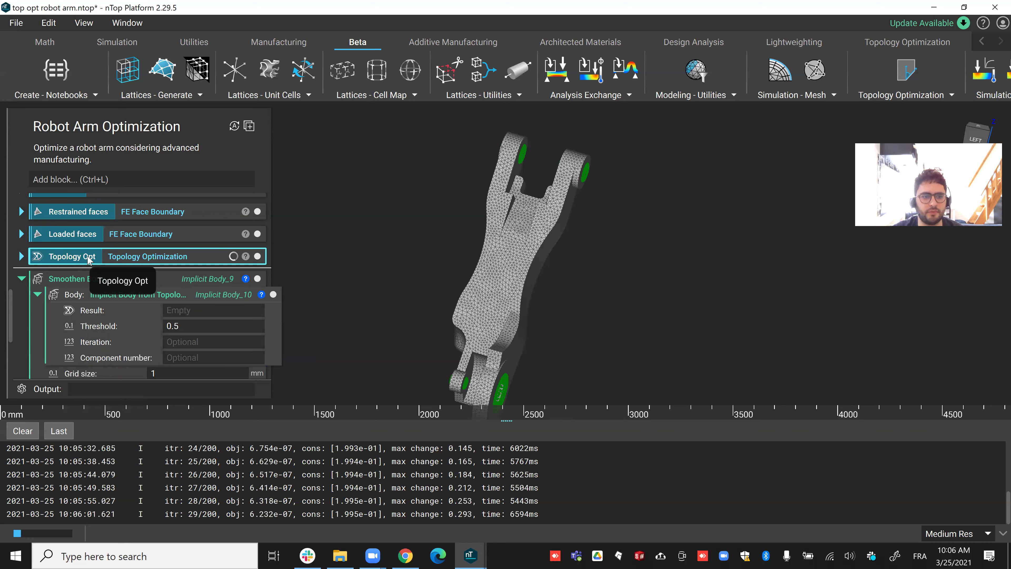
click(205, 311)
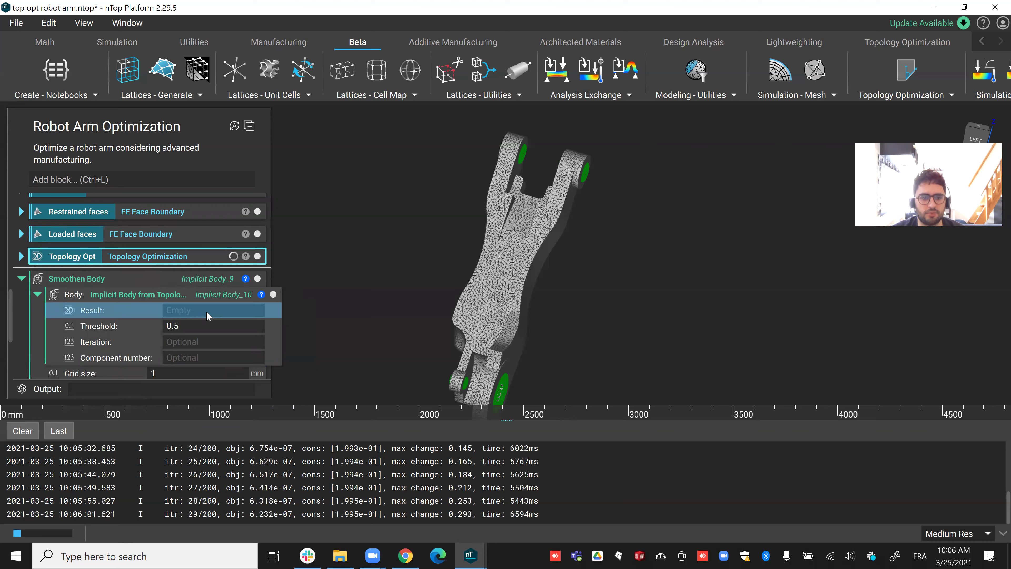
drag(188, 310, 187, 313)
click(197, 326)
click(192, 326)
key(BackSpace)
text(2)
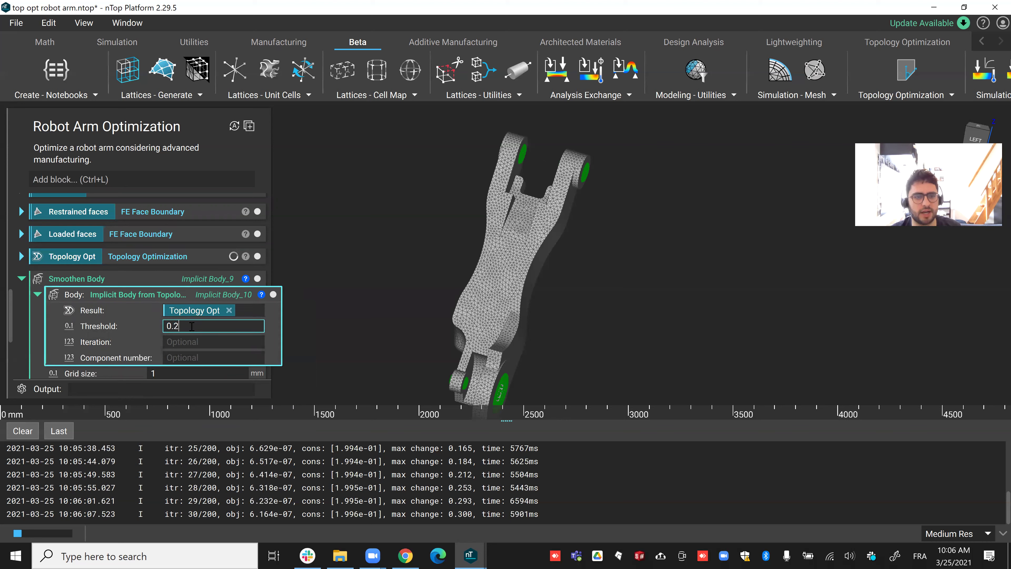
click(338, 304)
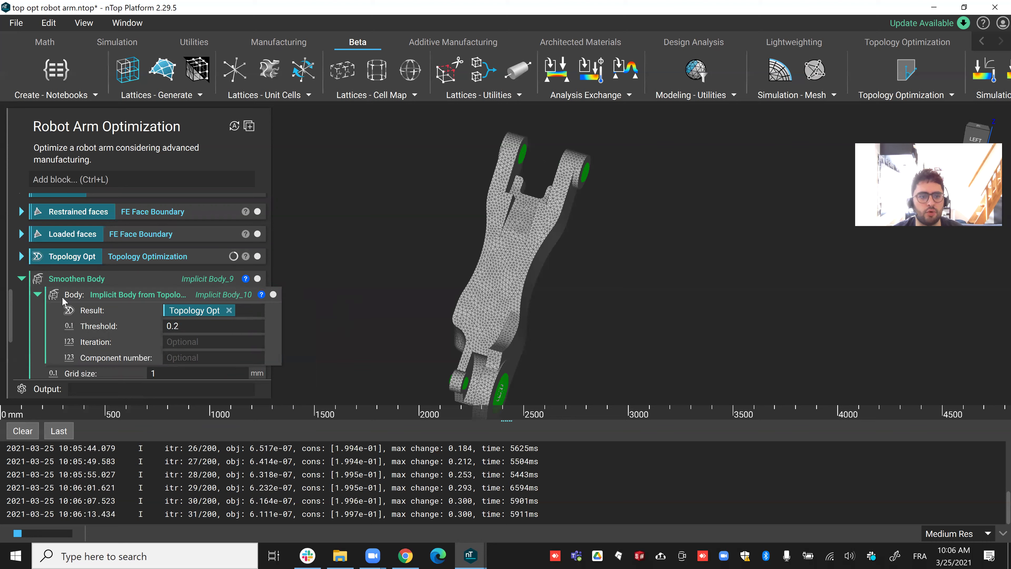
Step: Set the grid size of the Smoothen Body block to 5 mm
scroll(62, 297, down, 1)
scroll(62, 297, down, 1)
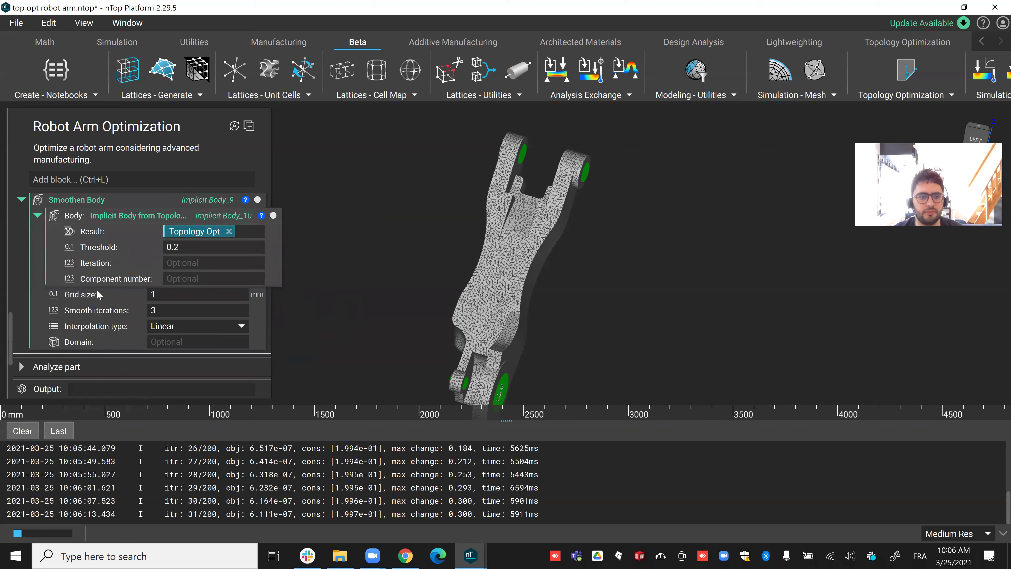
scroll(160, 297, up, 1)
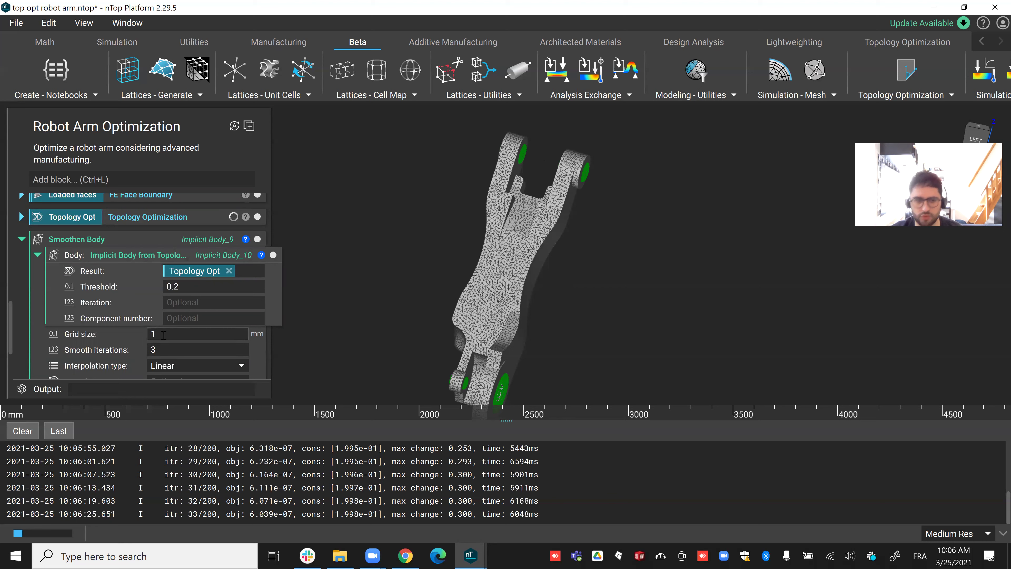
double_click(164, 335)
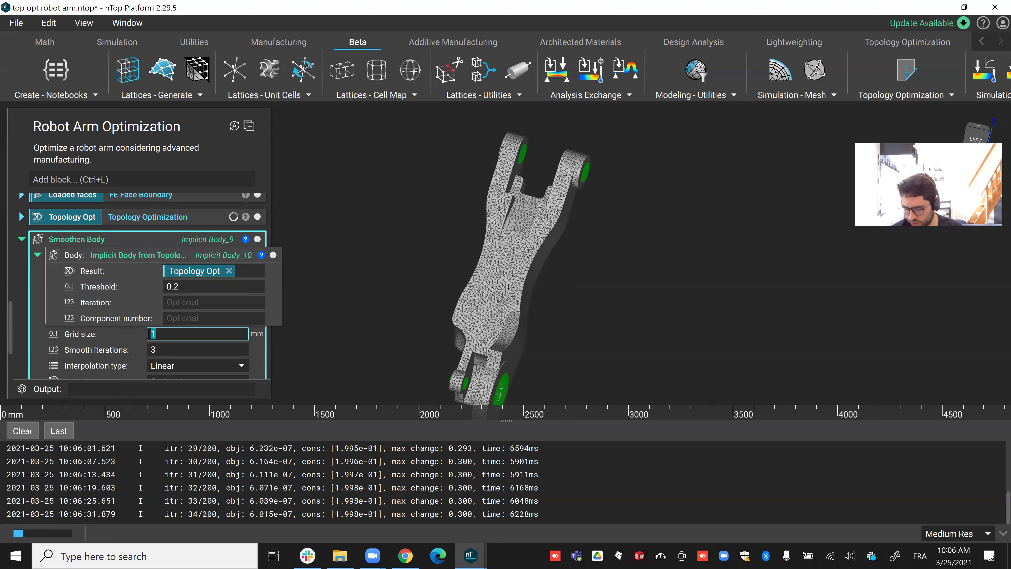
text(5)
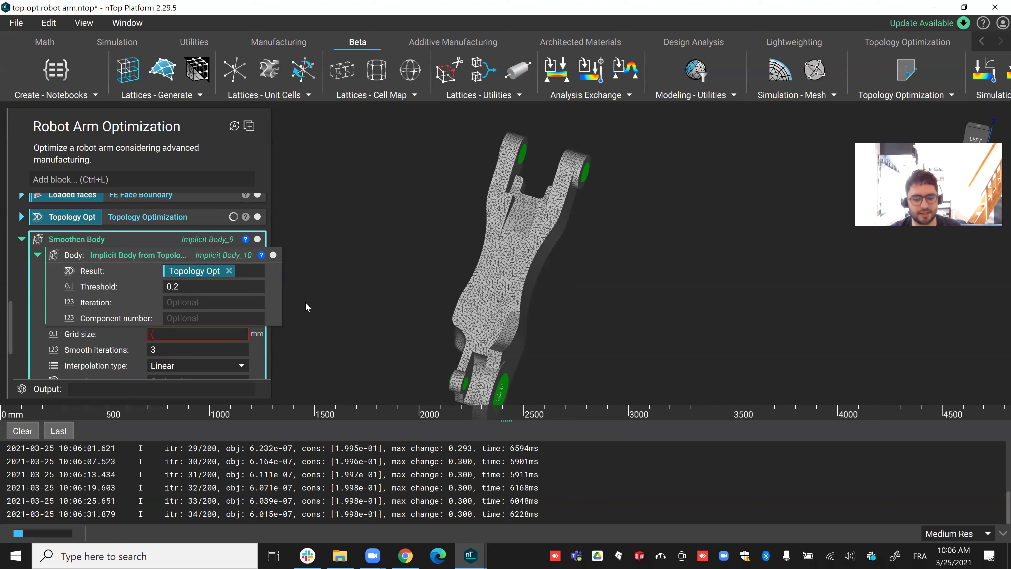
click(400, 277)
scroll(168, 324, down, 2)
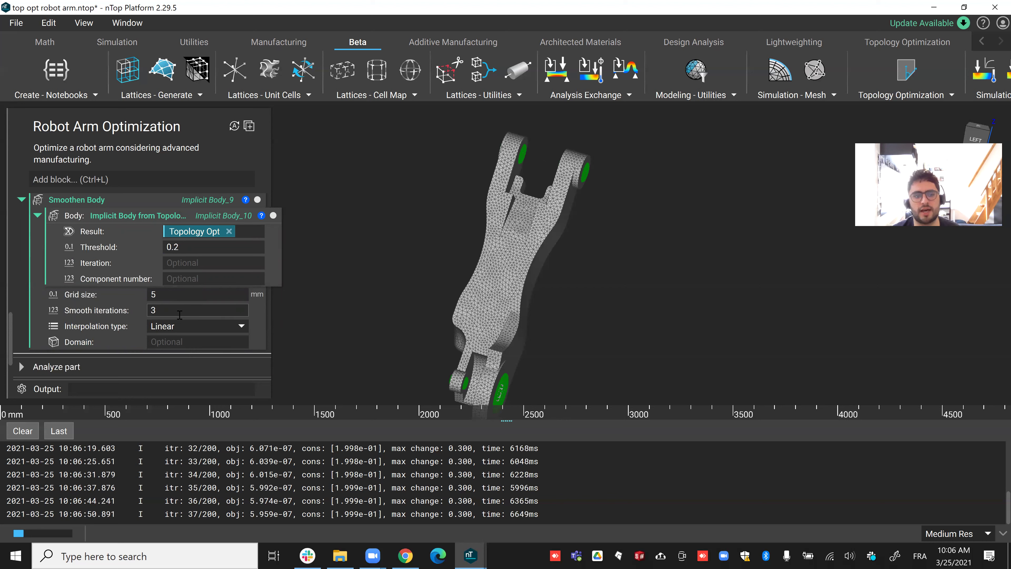
Step: Set the interpolation type of the Smoothen Body block to Cubic
click(162, 310)
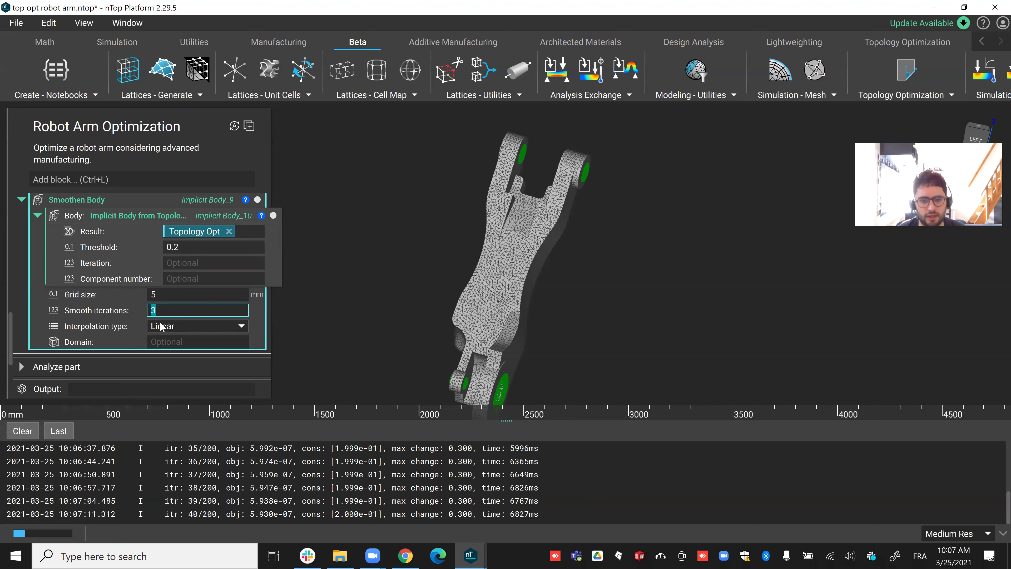
click(161, 327)
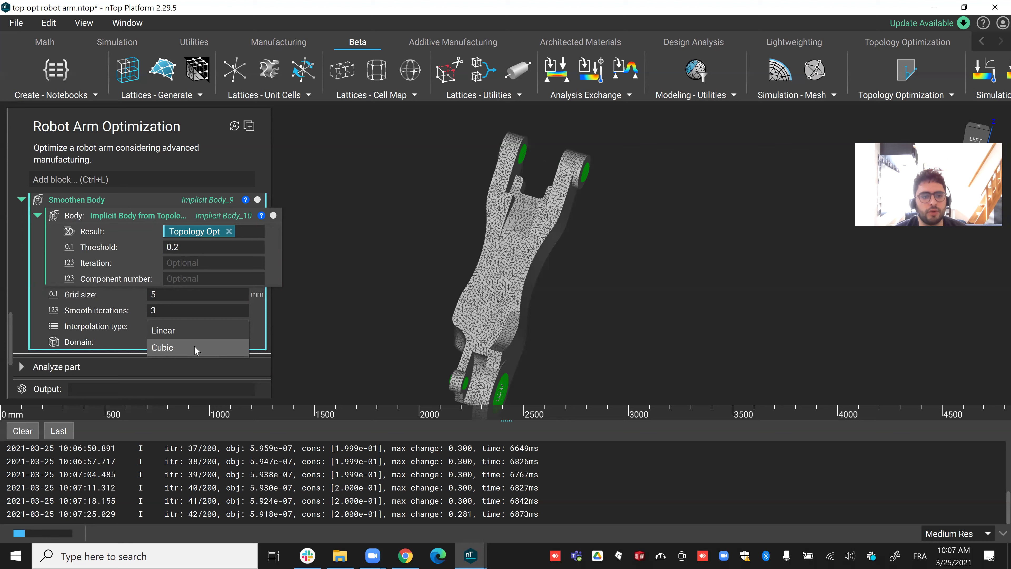
click(195, 347)
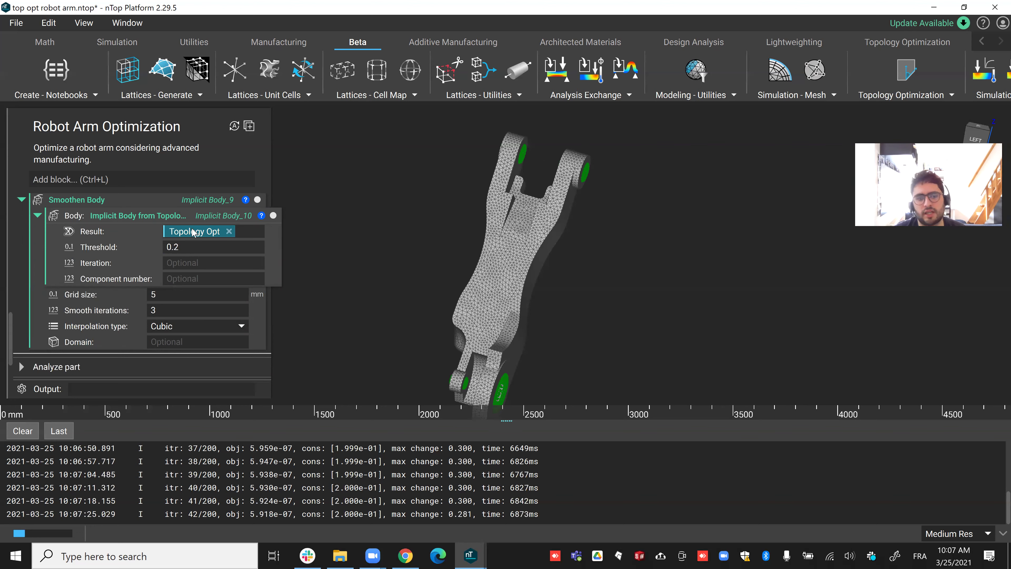
scroll(193, 224, up, 1)
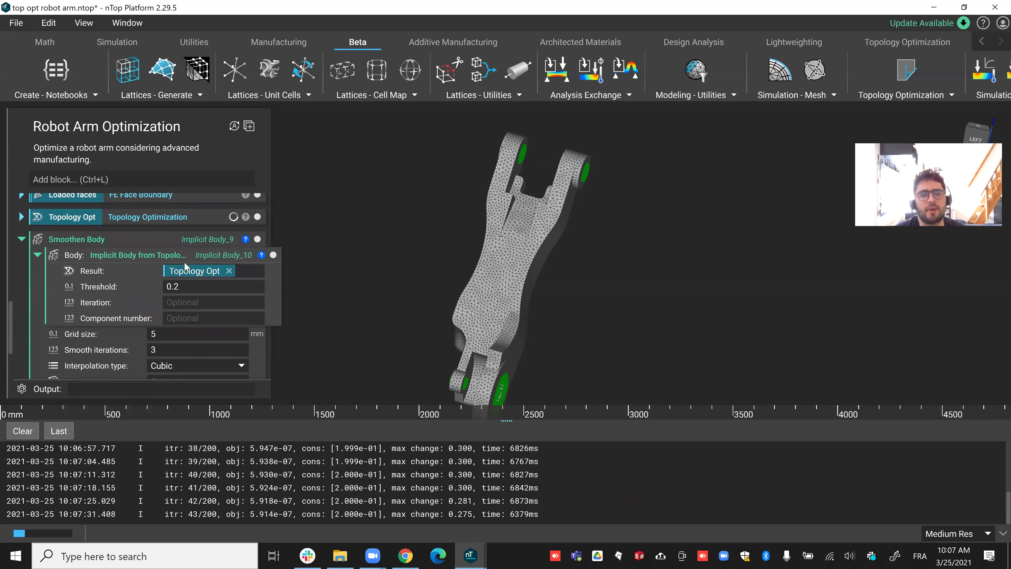
Step: Set the filter size of the Topology Opt block to 20 mm
scroll(184, 262, down, 1)
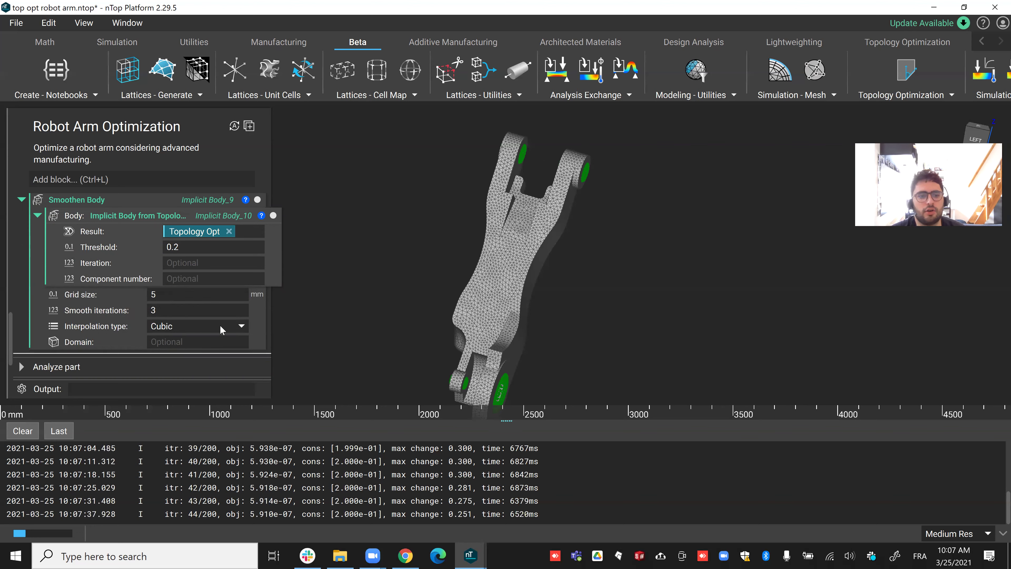
scroll(218, 325, up, 1)
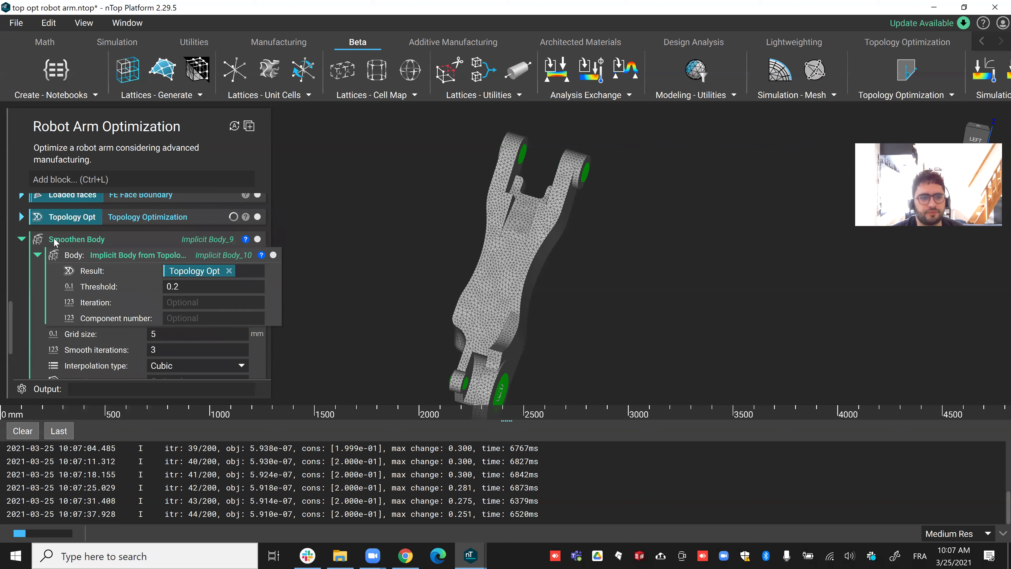
click(25, 219)
scroll(38, 245, down, 1)
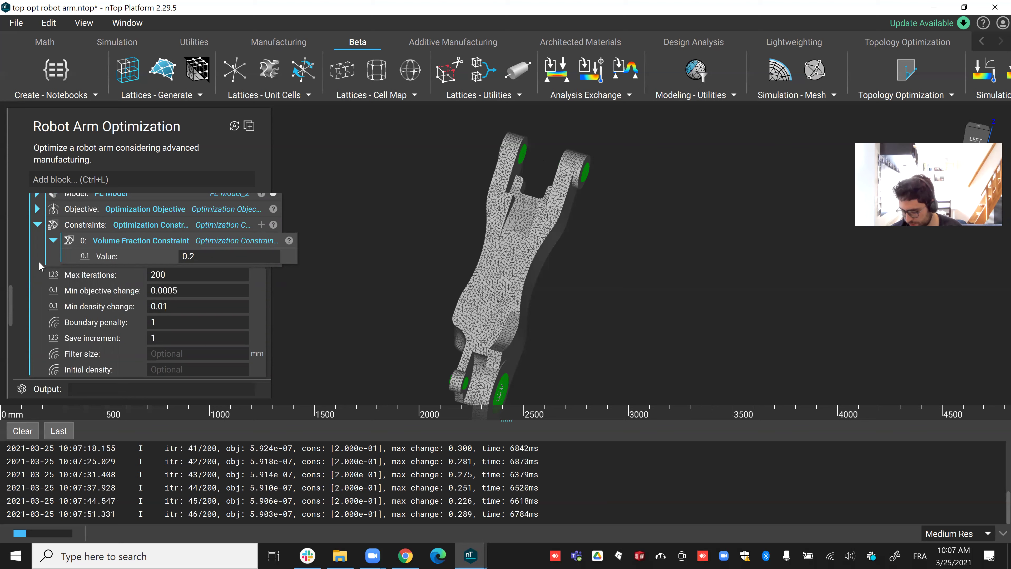
click(205, 354)
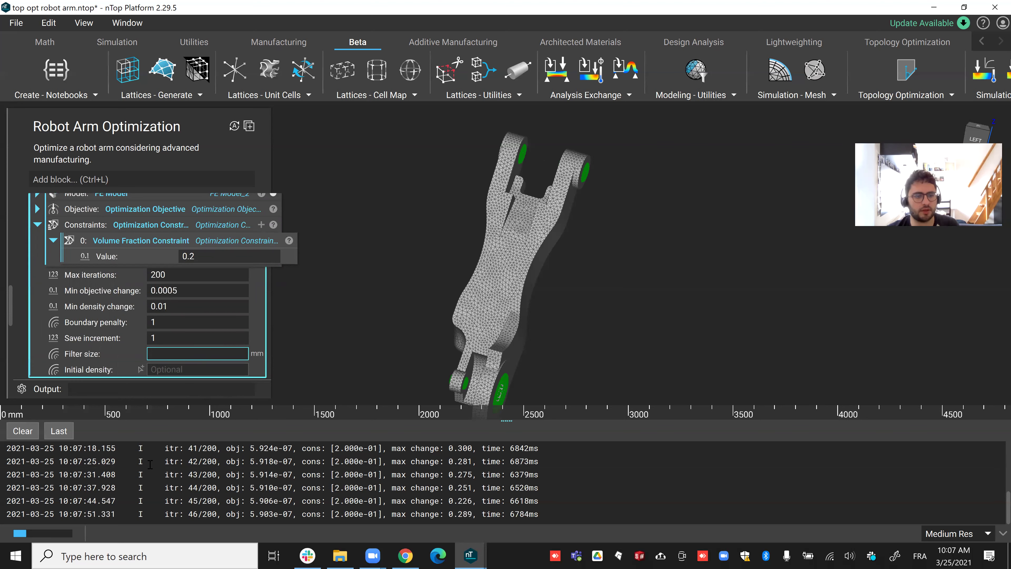
text(é)
key(BackSpace)
text(20)
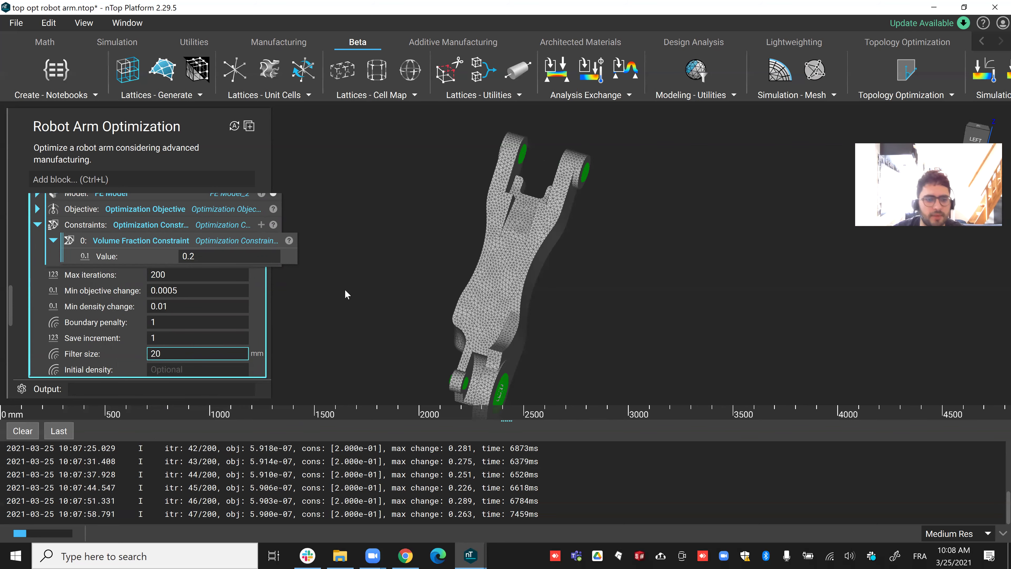
key(Return)
scroll(140, 322, up, 1)
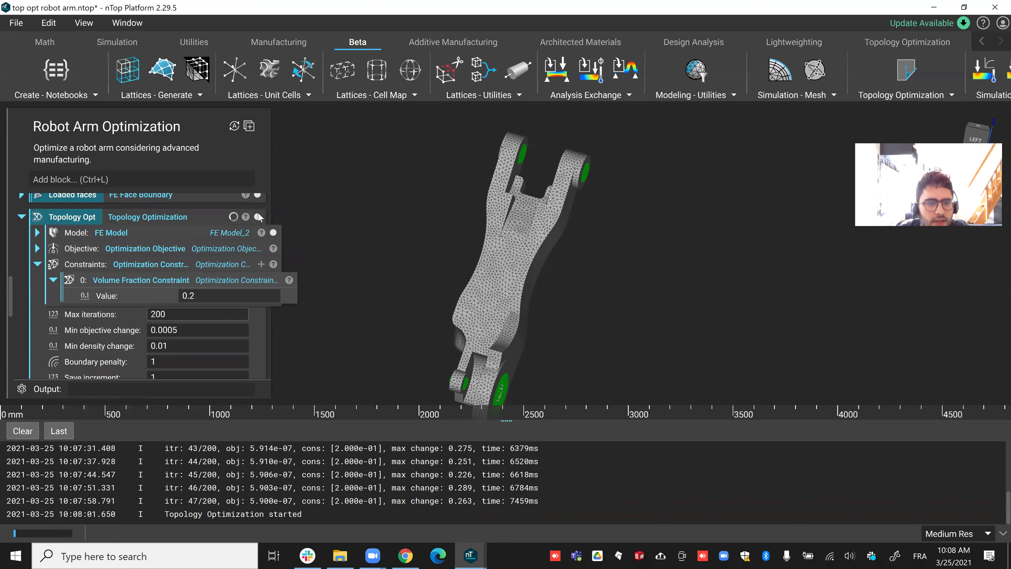
Step: Read through the block information of the Topology Opt block for its input descriptions
click(246, 216)
scroll(409, 286, down, 5)
scroll(411, 284, down, 5)
scroll(412, 285, up, 2)
scroll(418, 279, down, 1)
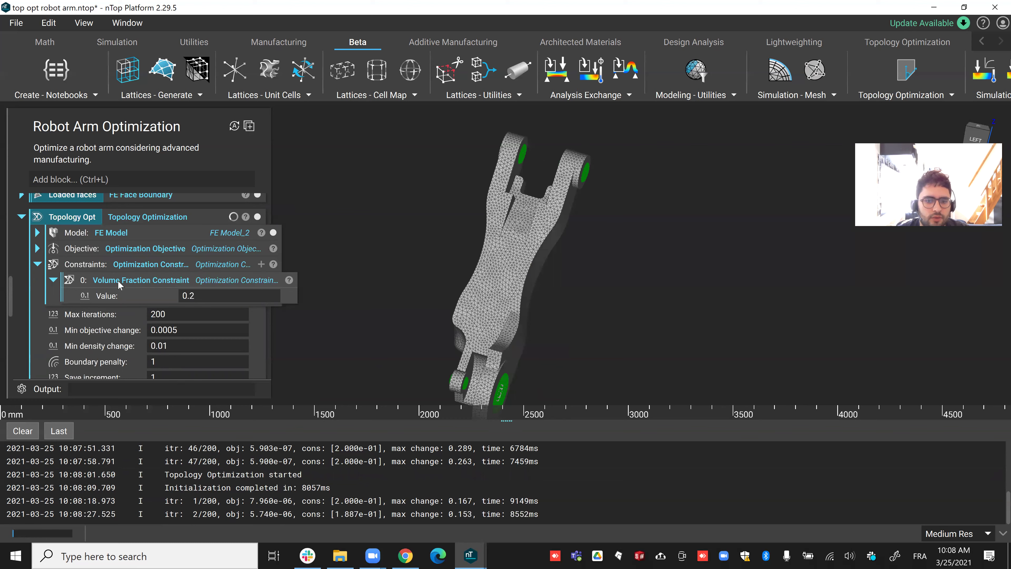
Step: Make the Smoothen Body block a variable named Smoothened Top Opt and collapse it
click(22, 216)
click(74, 238)
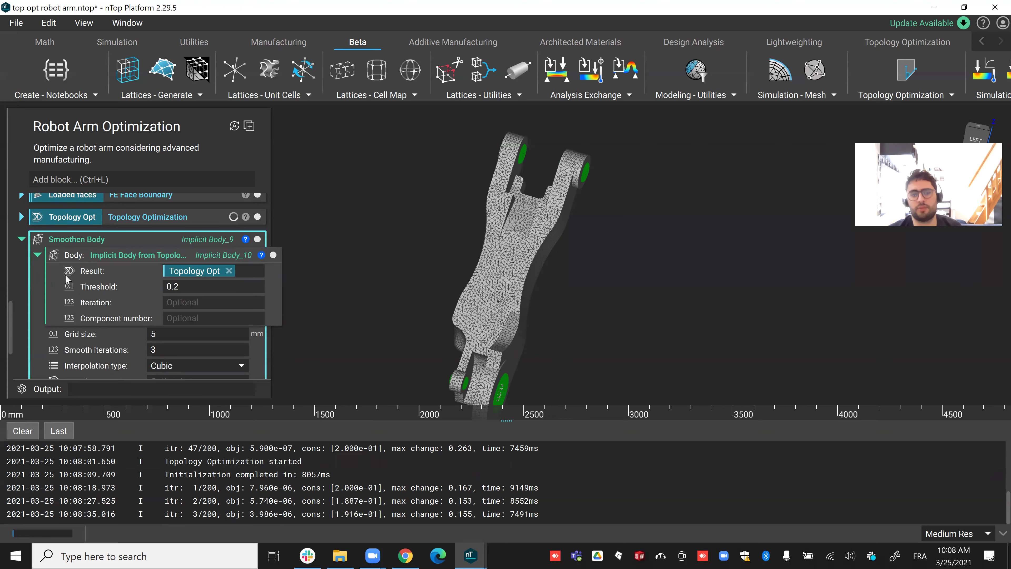
right_click(96, 243)
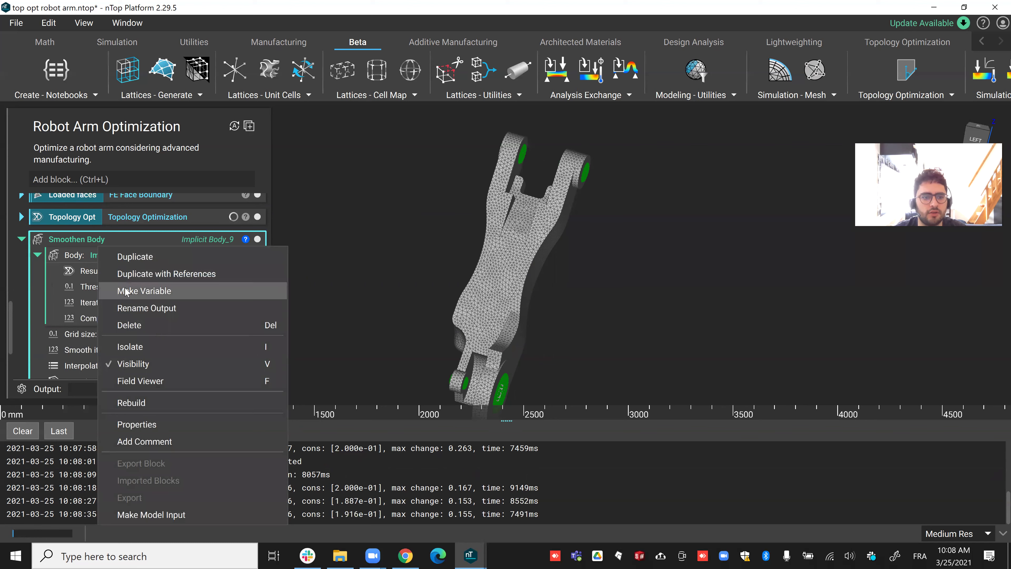
click(168, 290)
double_click(92, 244)
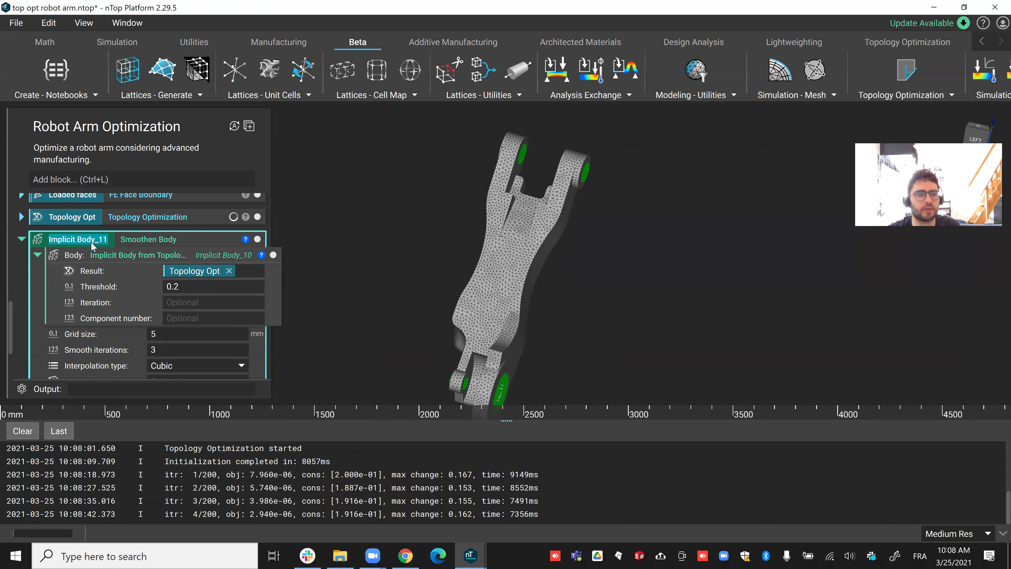
text(Smoot)
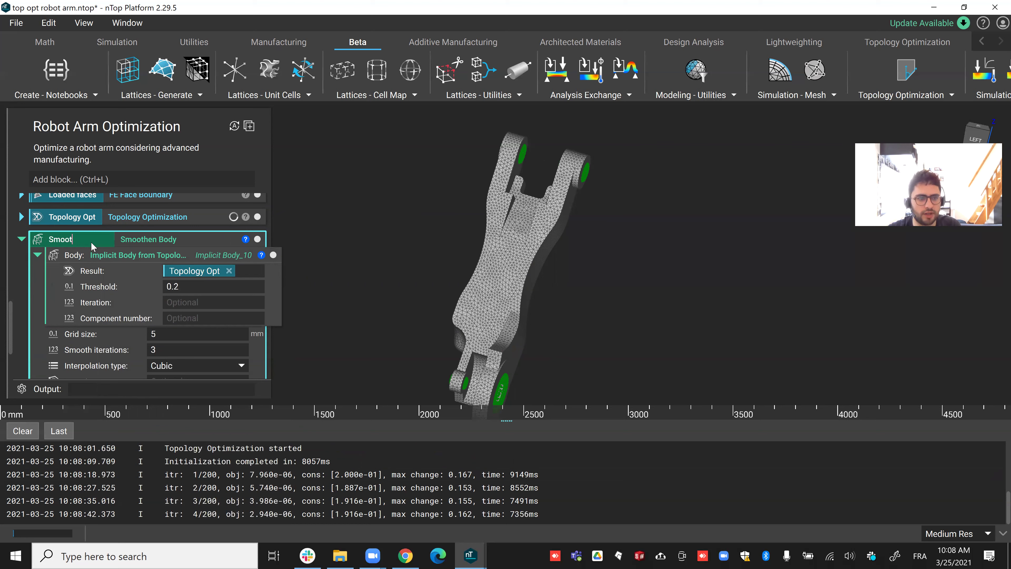
text(hened Top Opt)
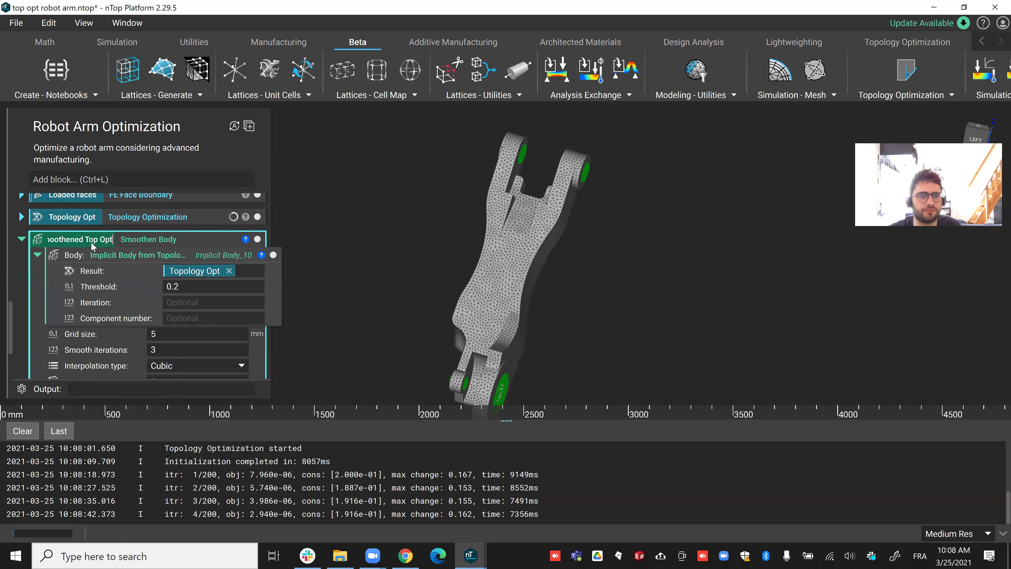
key(Return)
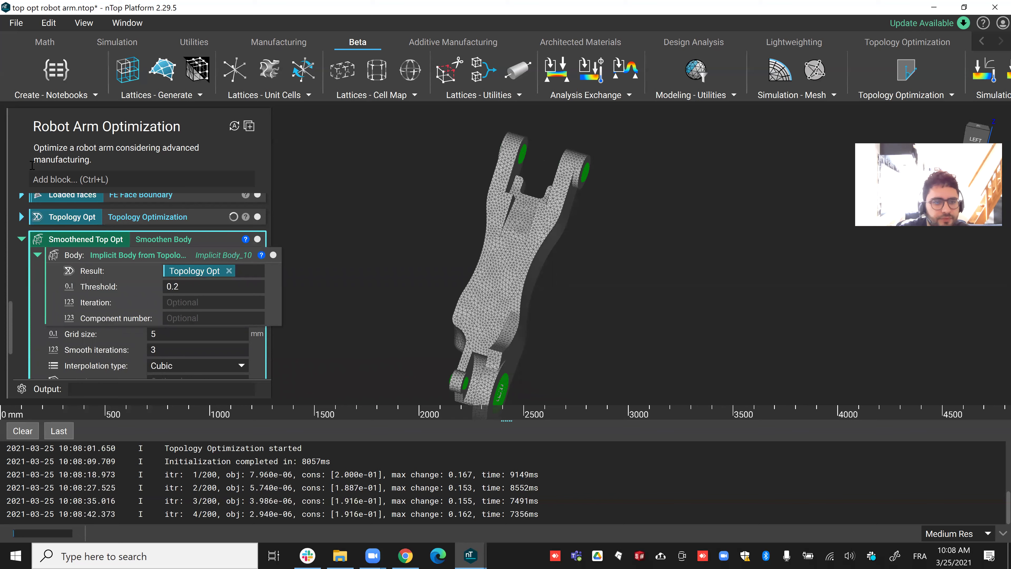
click(22, 239)
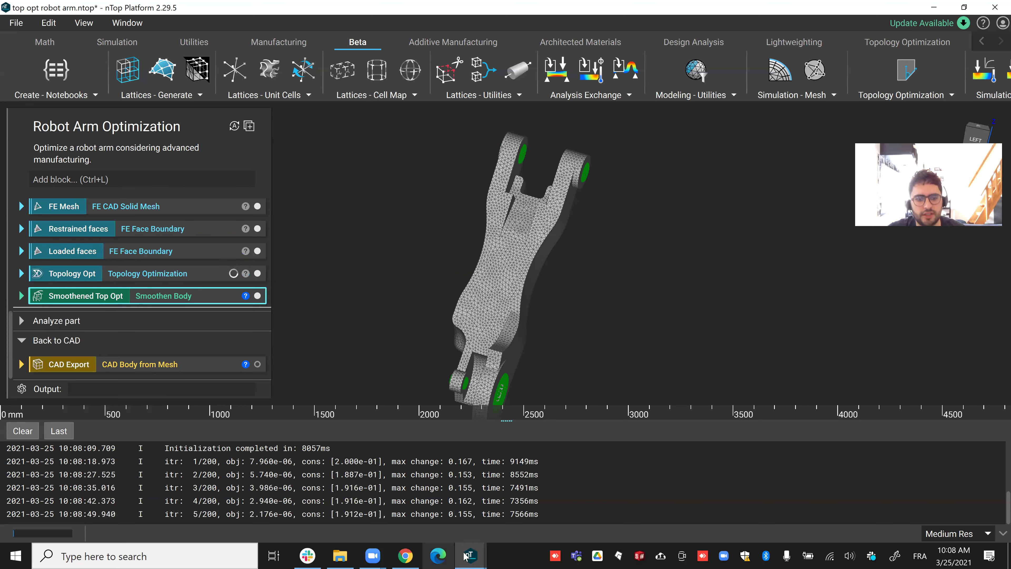
Step: Switch to the Robot Arm Topology Optimization file and isolate the TopOpt result to inspect it from several angles
mouse_move(471, 555)
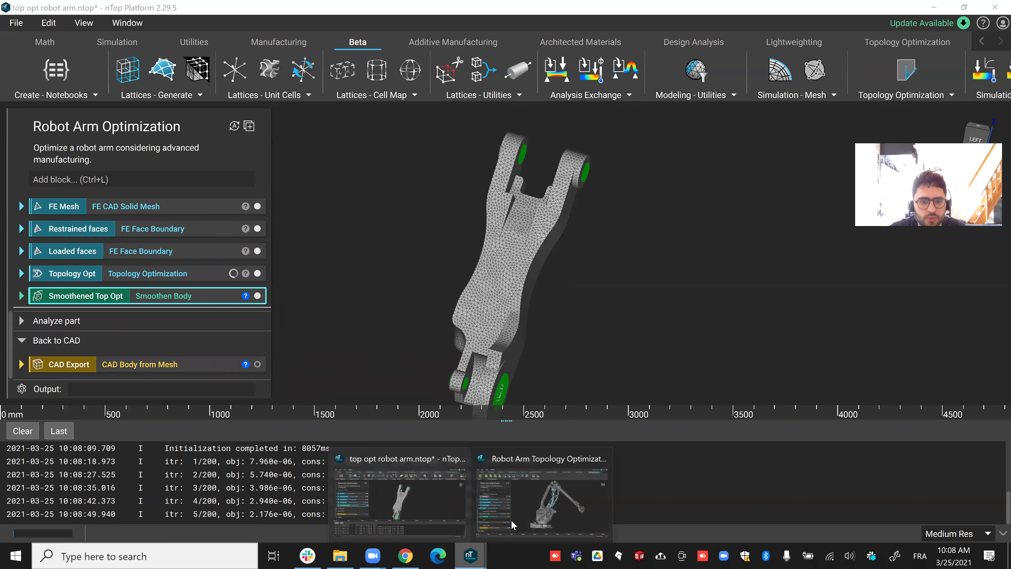
click(524, 495)
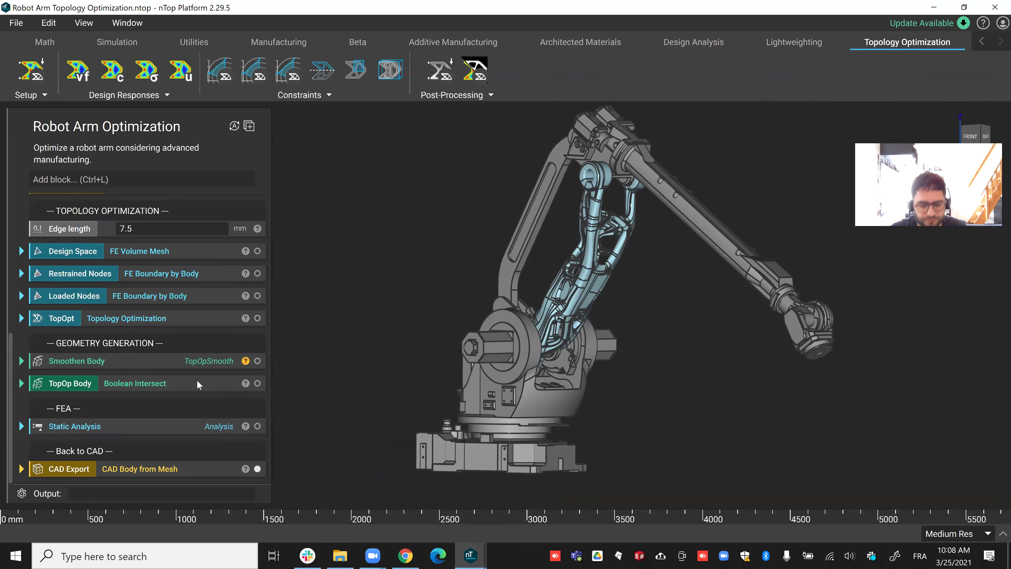
scroll(197, 360, up, 1)
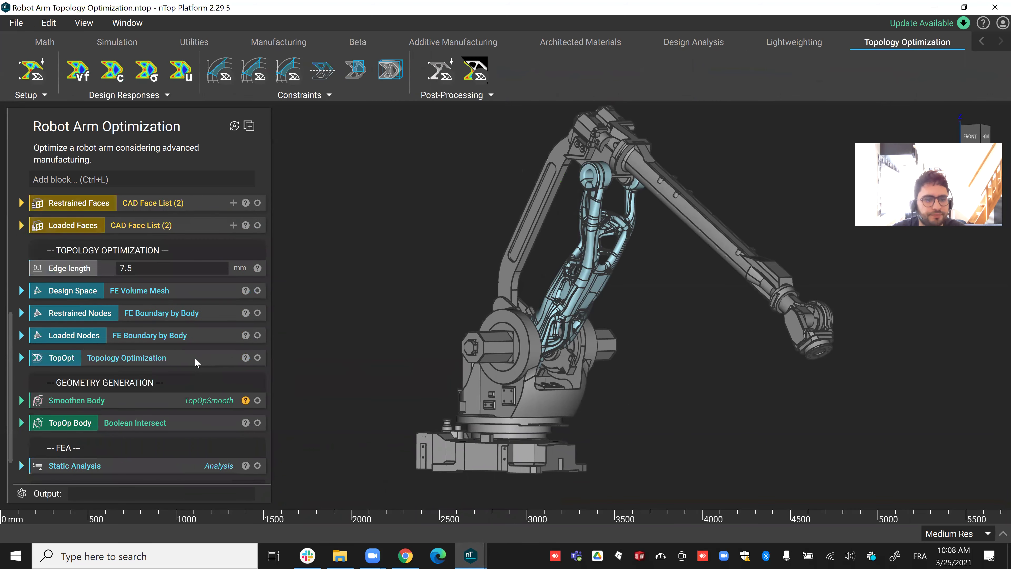
click(163, 363)
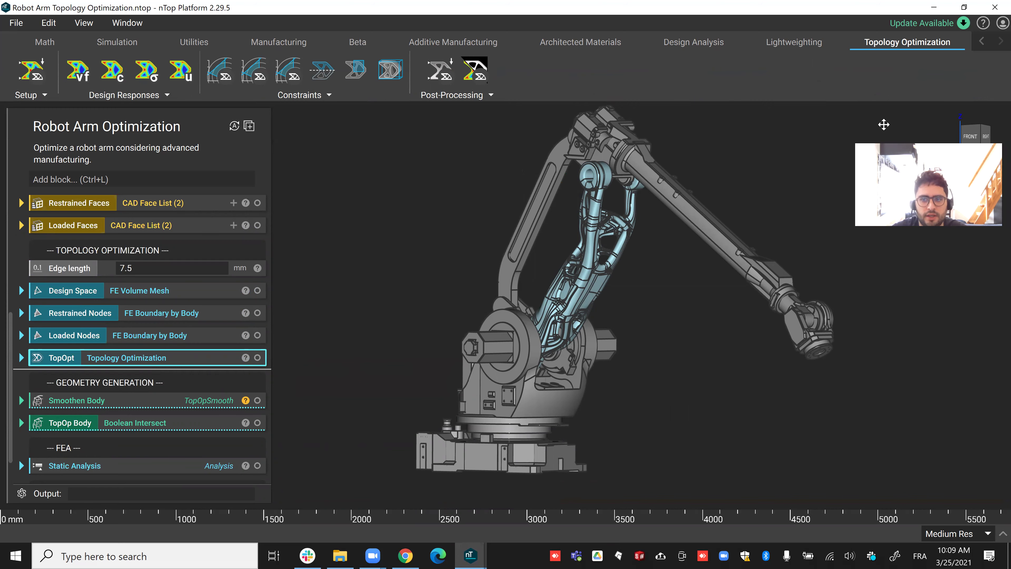
drag(883, 124, 875, 49)
key(i)
scroll(650, 242, up, 5)
key(f)
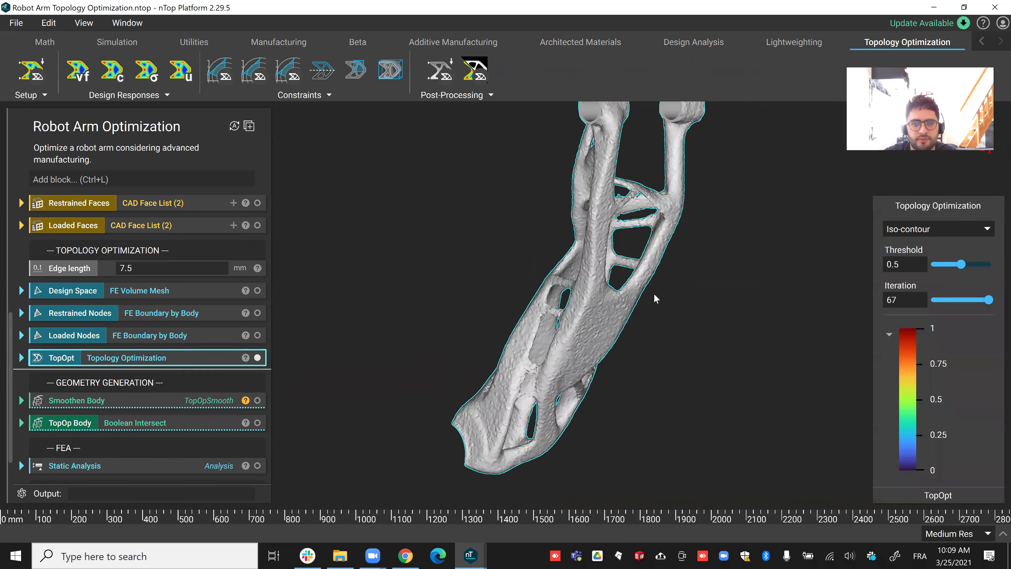
middle_drag(542, 317, 478, 350)
middle_drag(844, 307, 568, 304)
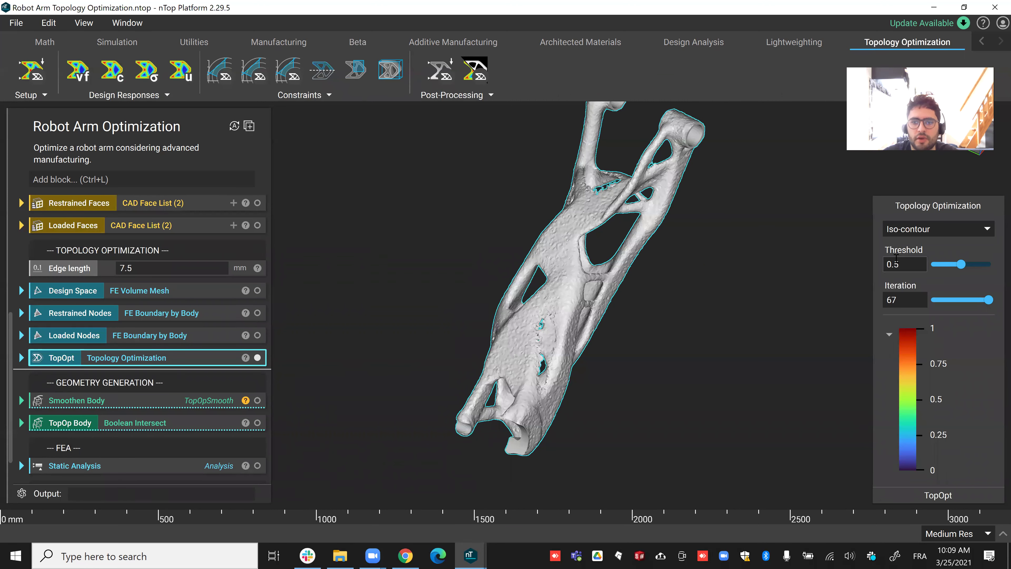
Step: Display the TopOpt result as Thresholded elements and check the block's information
click(921, 230)
click(920, 248)
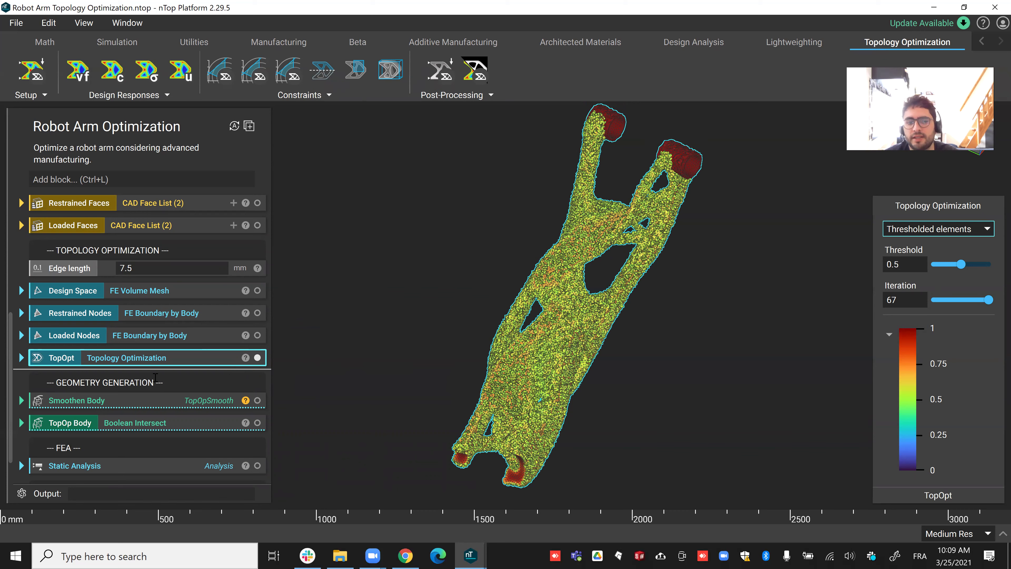
click(246, 359)
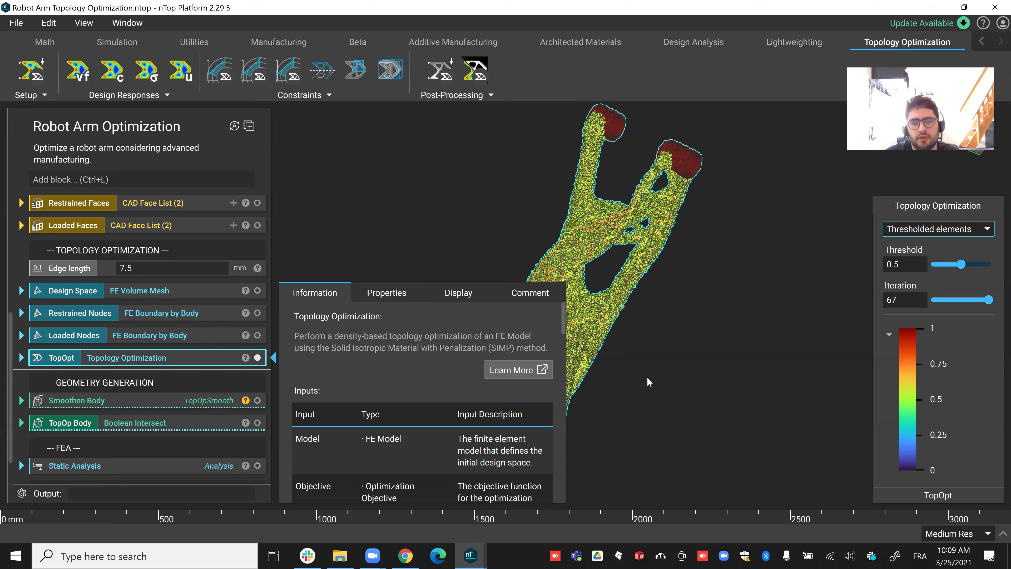
click(178, 363)
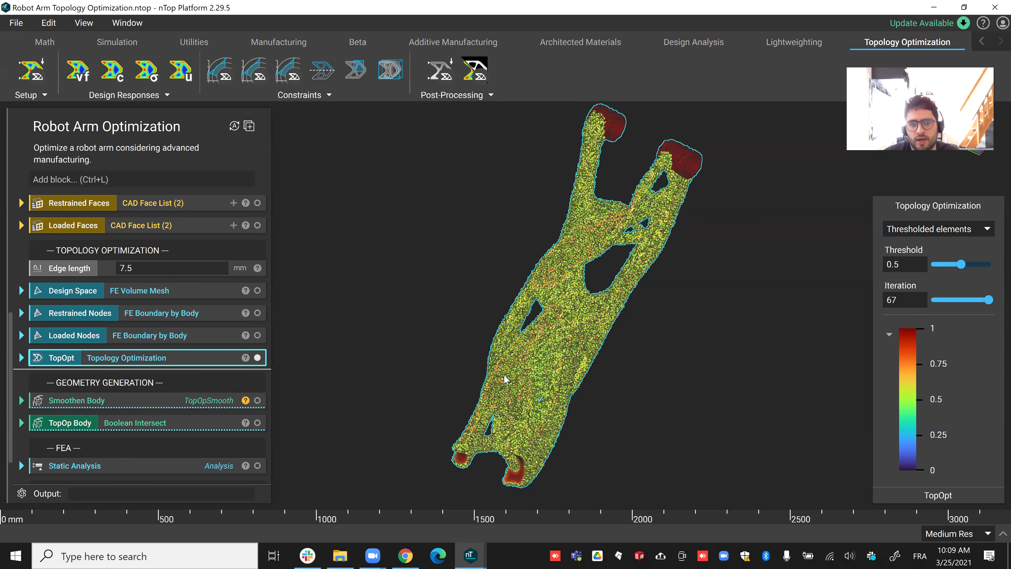
scroll(529, 381, down, 1)
middle_drag(547, 367, 757, 297)
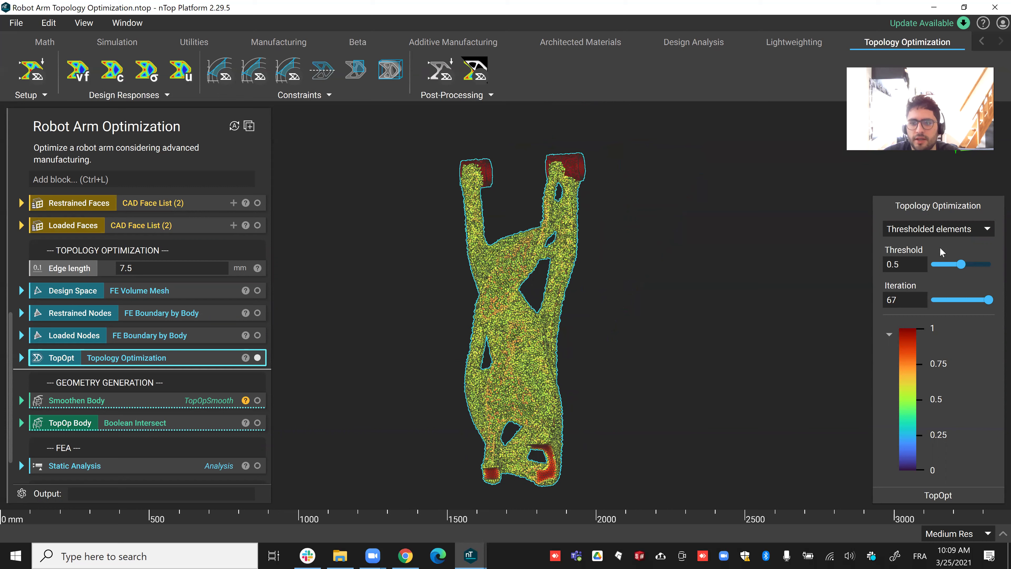
Step: Lower the display threshold of the TopOpt elements to 0.19 and inspect the density distribution
click(899, 264)
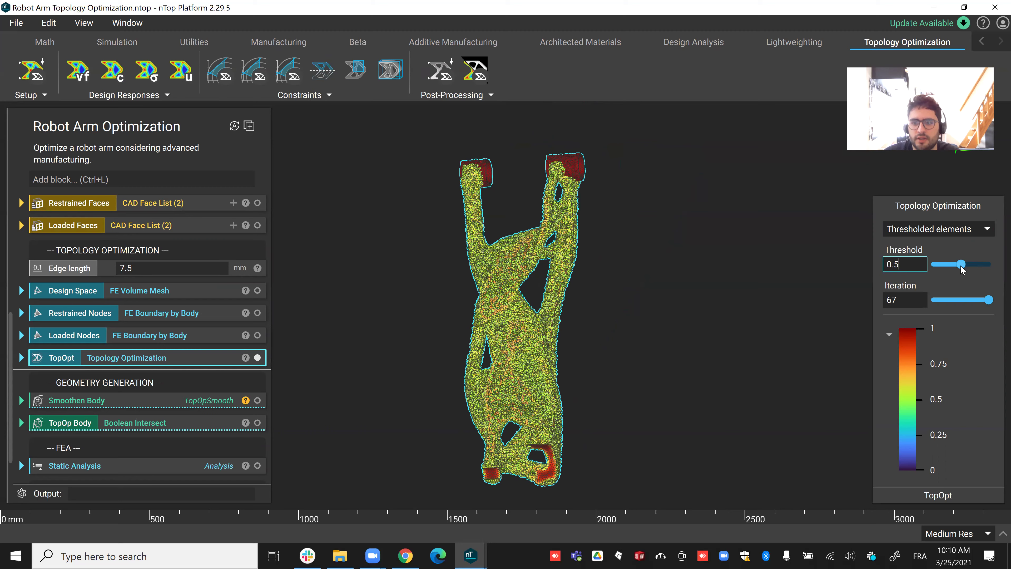
drag(958, 264, 942, 266)
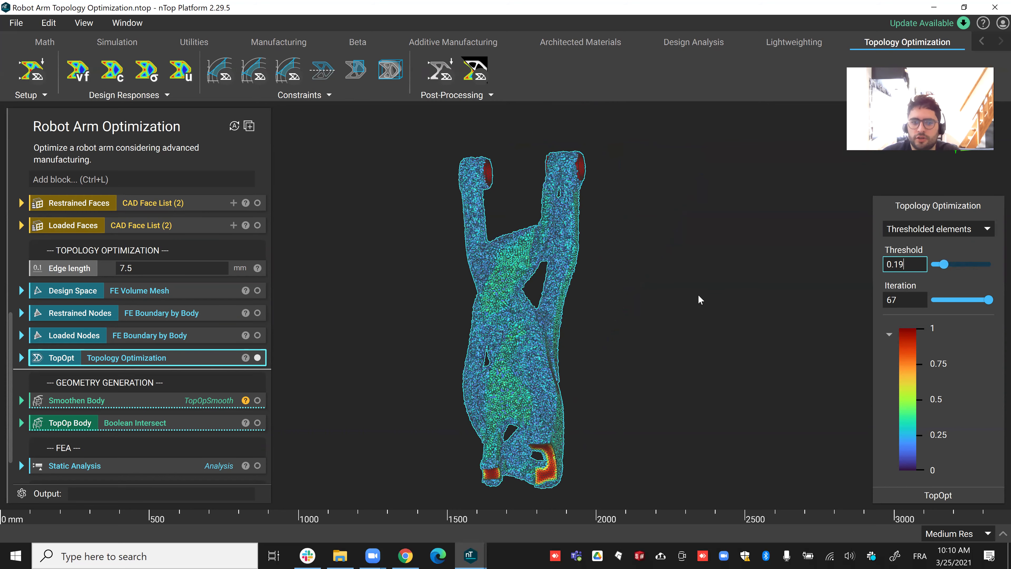
drag(746, 286, 913, 188)
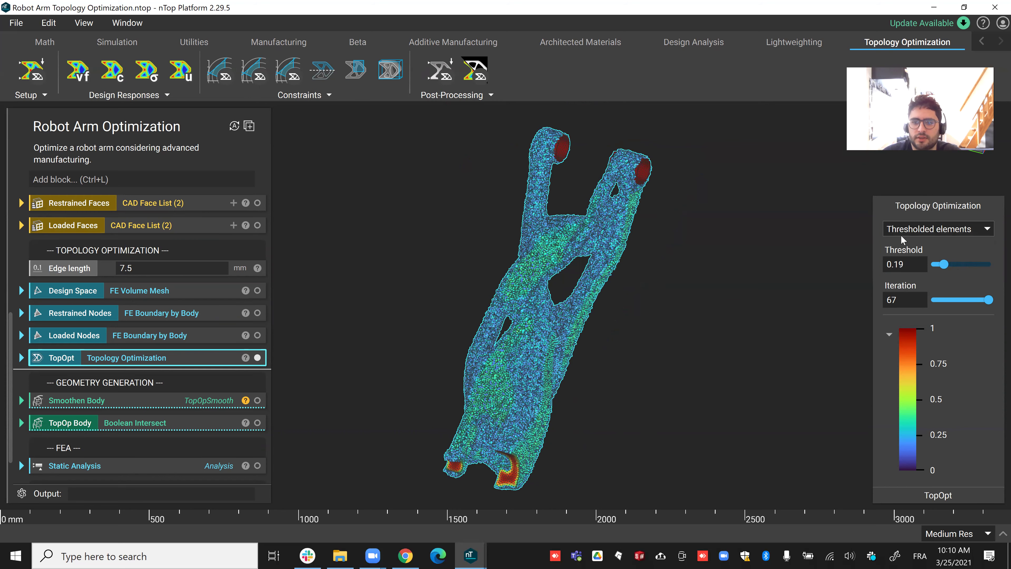
Step: Switch the TopOpt result display back to Iso-contour and view the arm from another angle
click(913, 228)
click(909, 231)
click(802, 234)
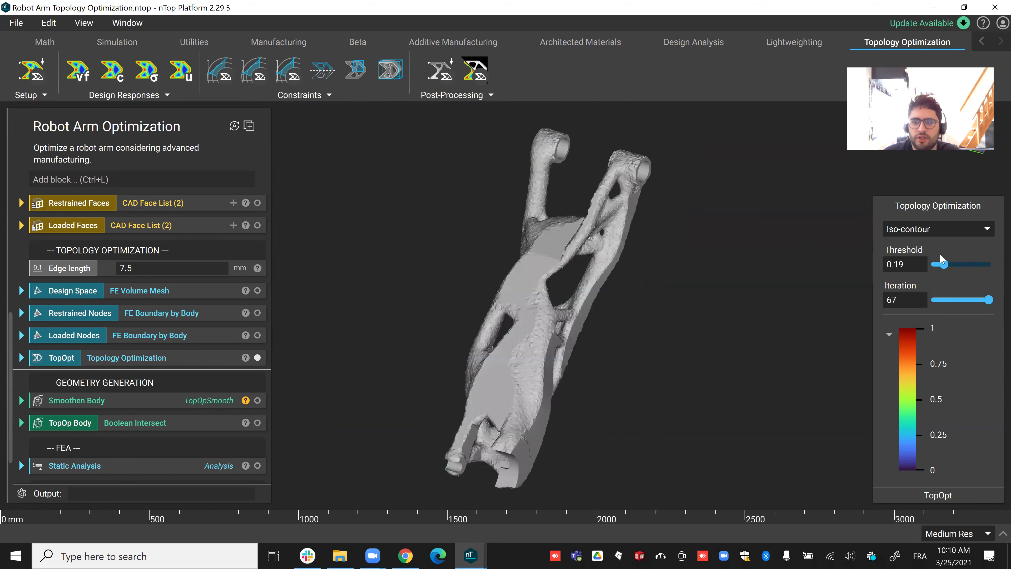
right_drag(722, 270, 744, 317)
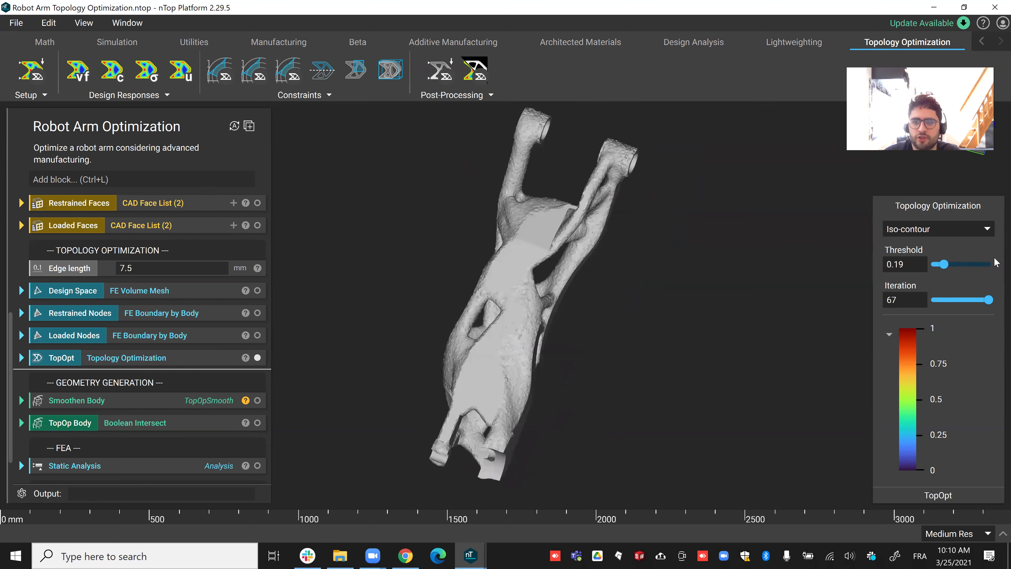
Step: Raise the iso-contour threshold of the TopOpt result to about 0.404 and inspect the thinner arm shape
drag(943, 265, 949, 264)
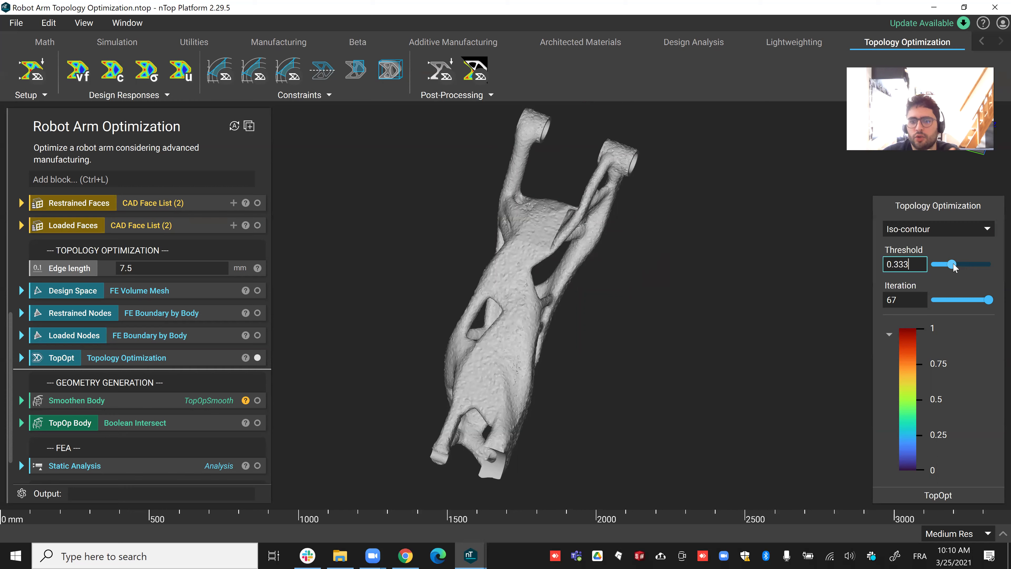
click(956, 265)
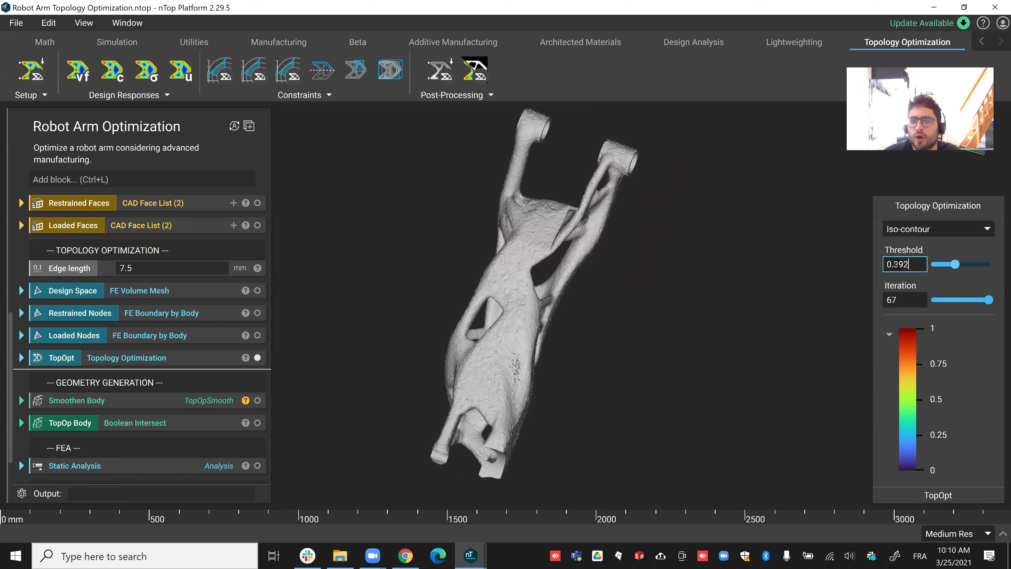
drag(896, 265, 918, 264)
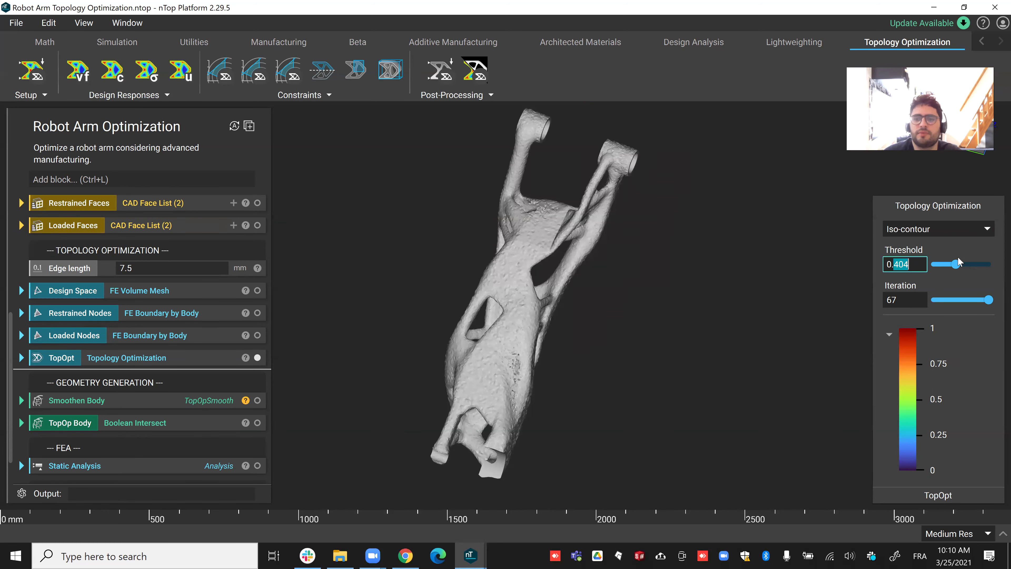
click(626, 272)
middle_drag(544, 277, 586, 268)
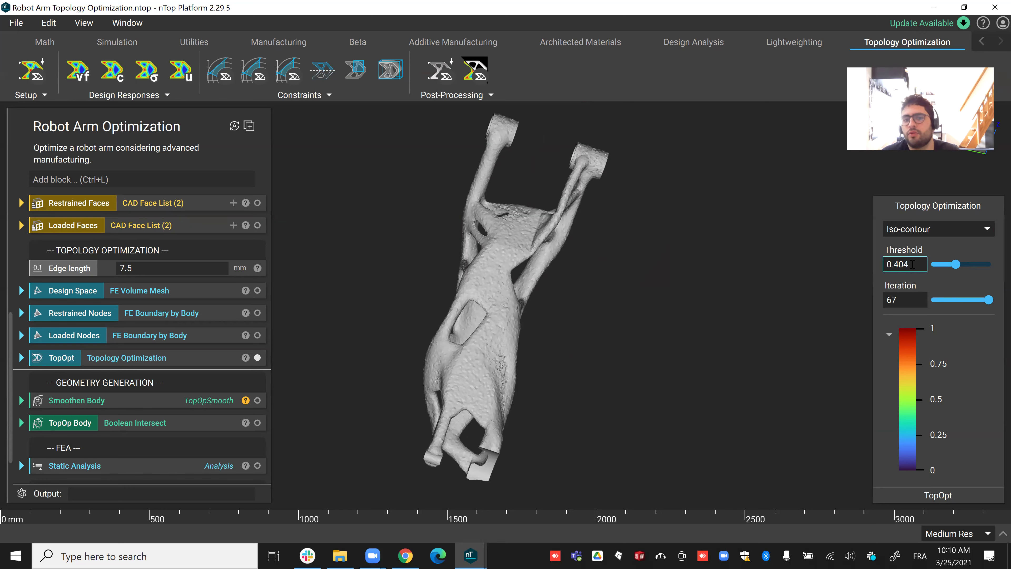
mouse_move(453, 361)
middle_down()
mouse_move(429, 360)
mouse_move(453, 367)
middle_up()
Step: Set the iso-contour threshold of the TopOpt result to 0 to view the full design space
drag(957, 262, 844, 259)
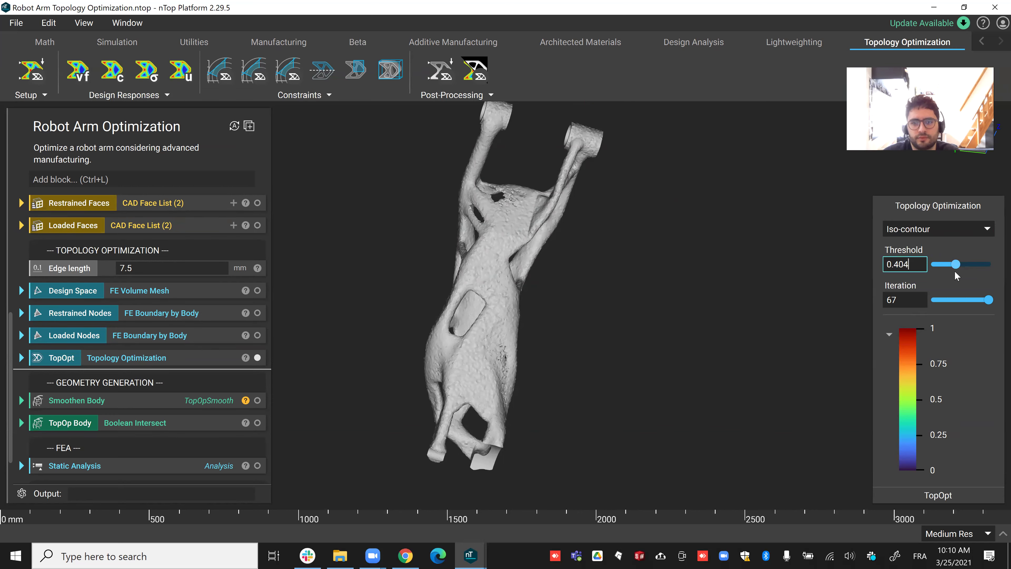
key(BackSpace)
key(BackSpace)
key(BackSpace)
key(BackSpace)
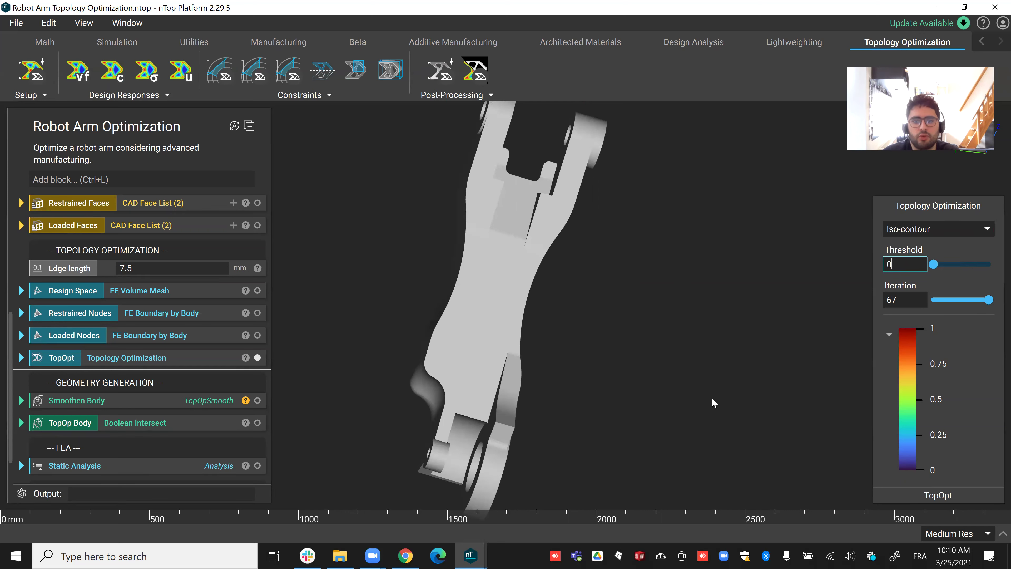
Step: Set the iso-contour threshold of the TopOpt result to 0.1 and then 0.2 to compare the arm shapes
right_drag(719, 353, 935, 287)
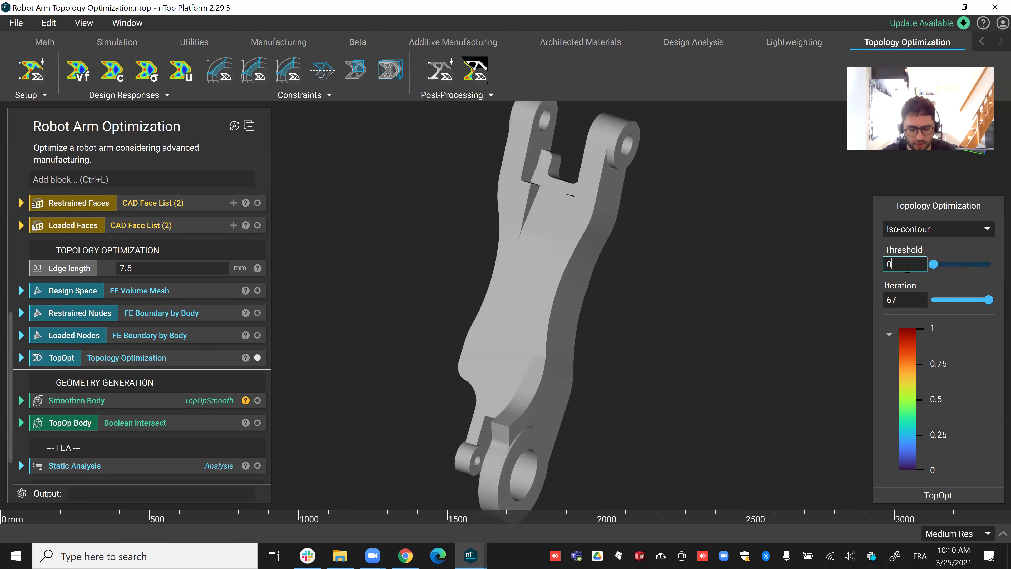
key(BackSpace)
text(0)
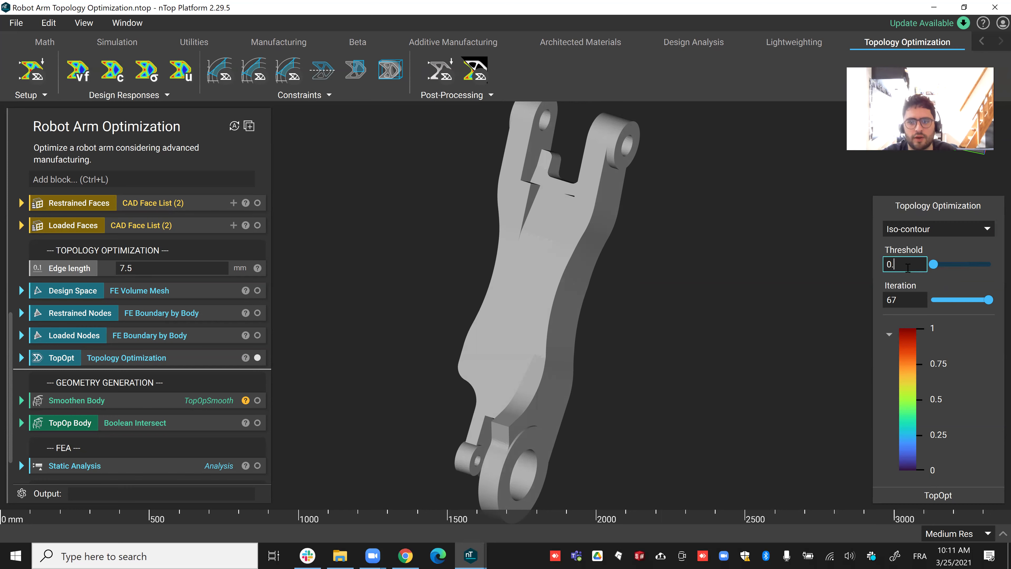
text(.1)
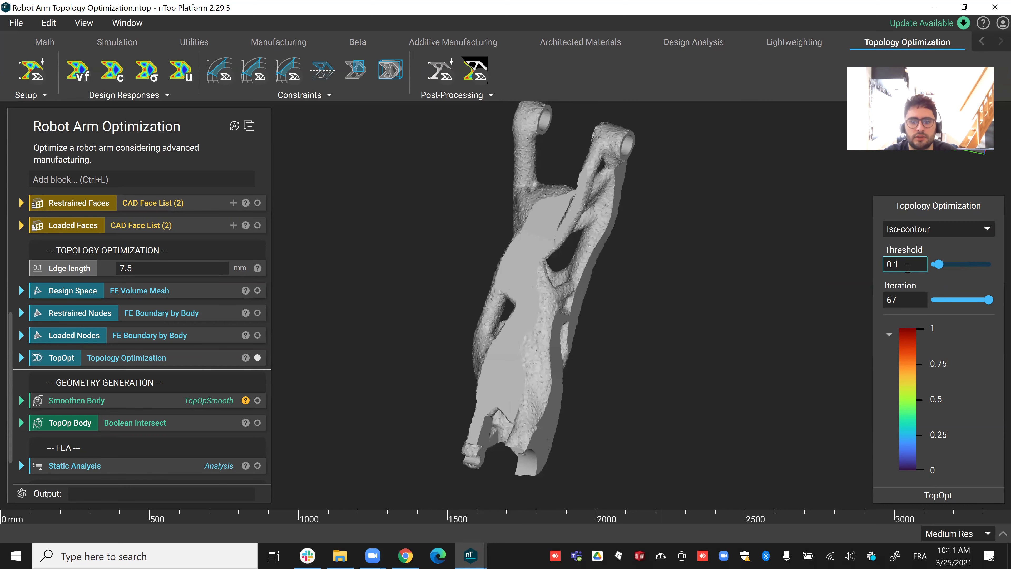
key(BackSpace)
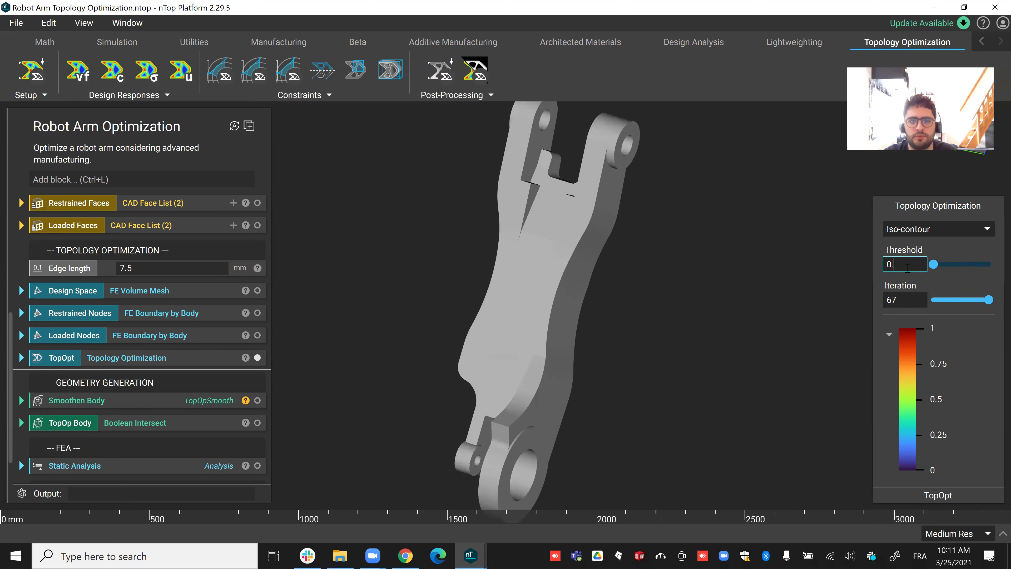
text(2)
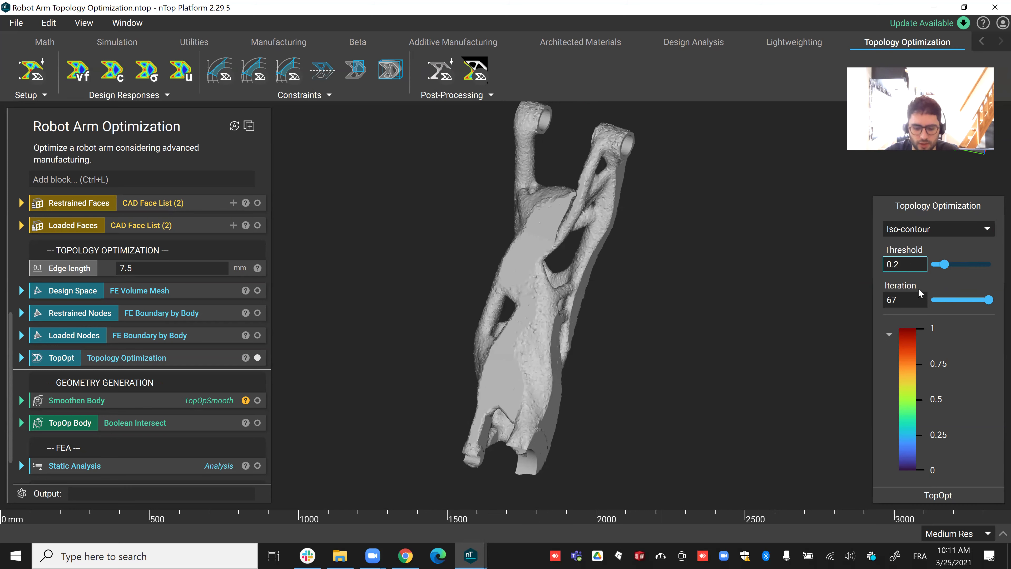
Step: Set the iso-contour threshold of the TopOpt result to 0.3 and inspect the arm's surface up close
key(BackSpace)
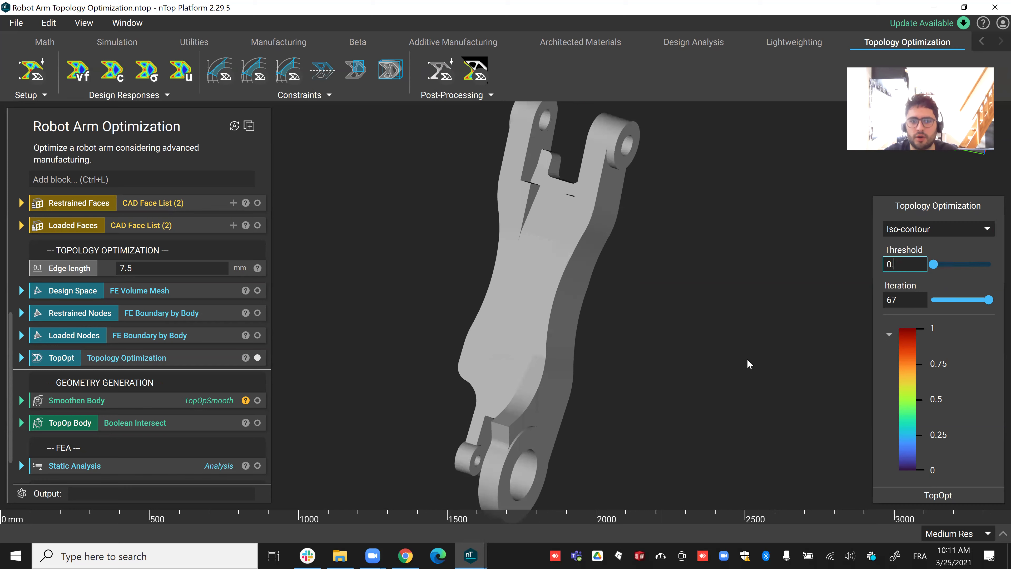
text(3)
right_drag(662, 336, 530, 398)
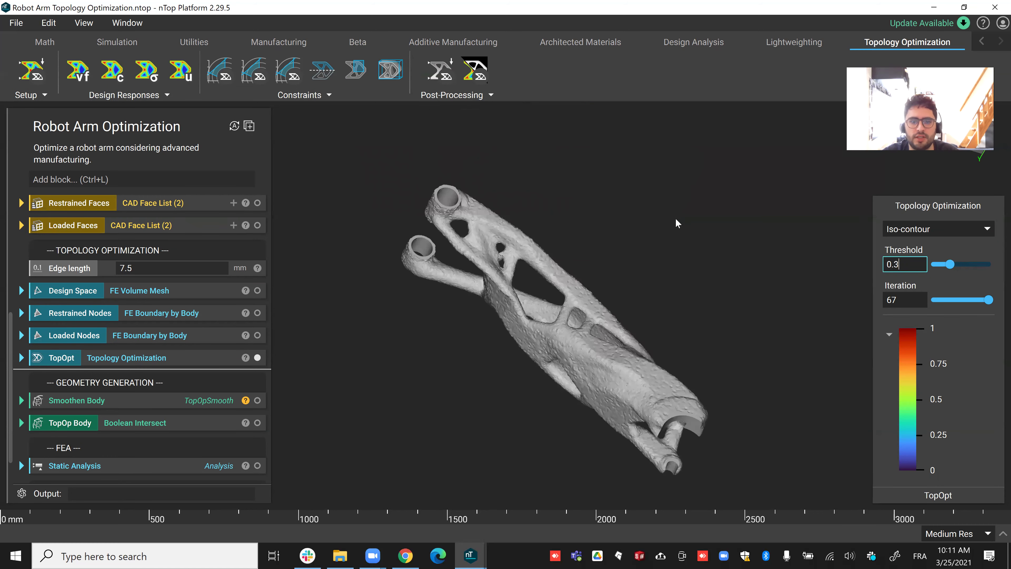
scroll(526, 403, up, 5)
right_drag(641, 285, 561, 331)
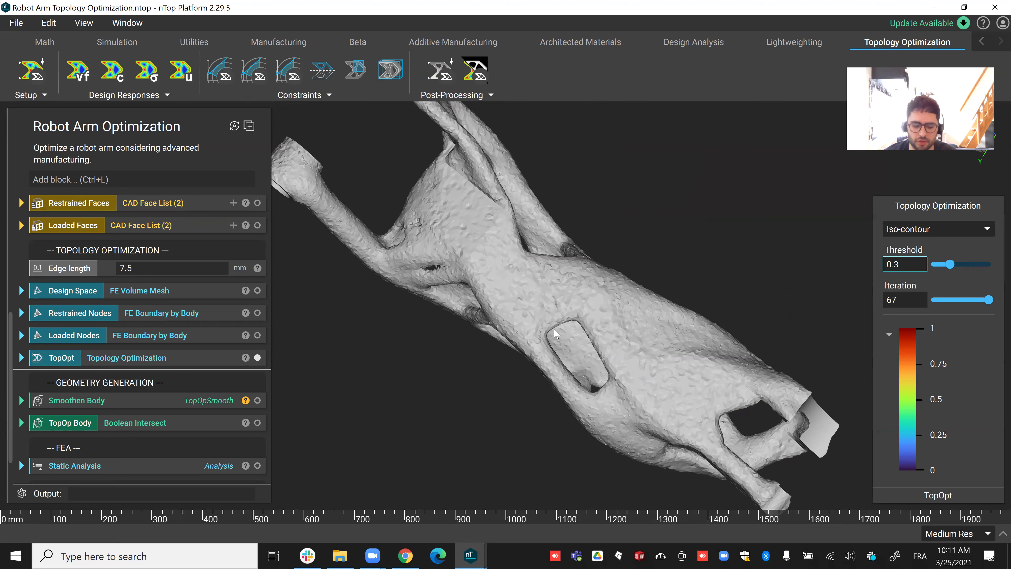
Step: Return the TopOpt iso-contour threshold to 0.2 and inspect the arm's faces and openings from several angles
key(BackSpace)
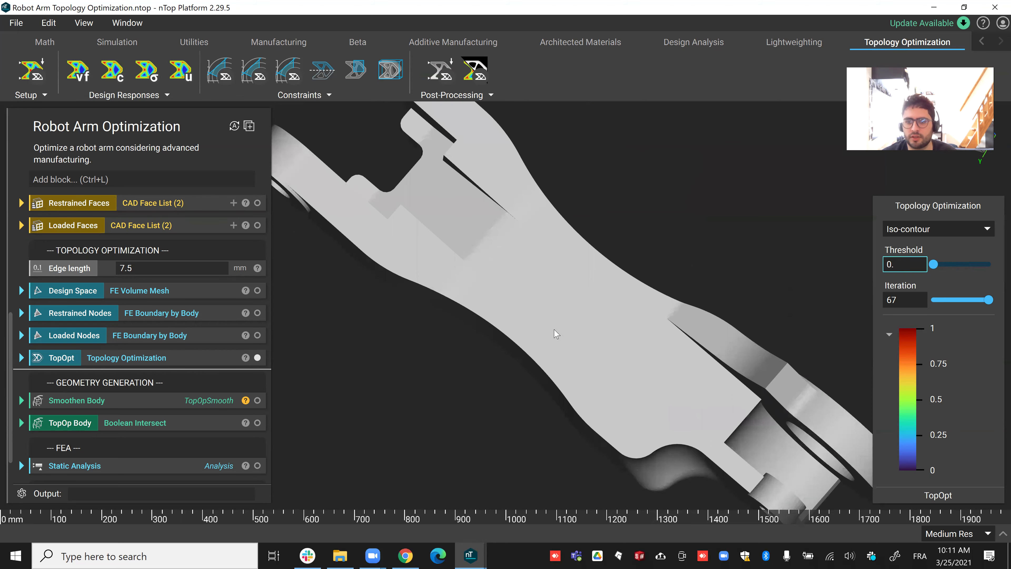
text(2)
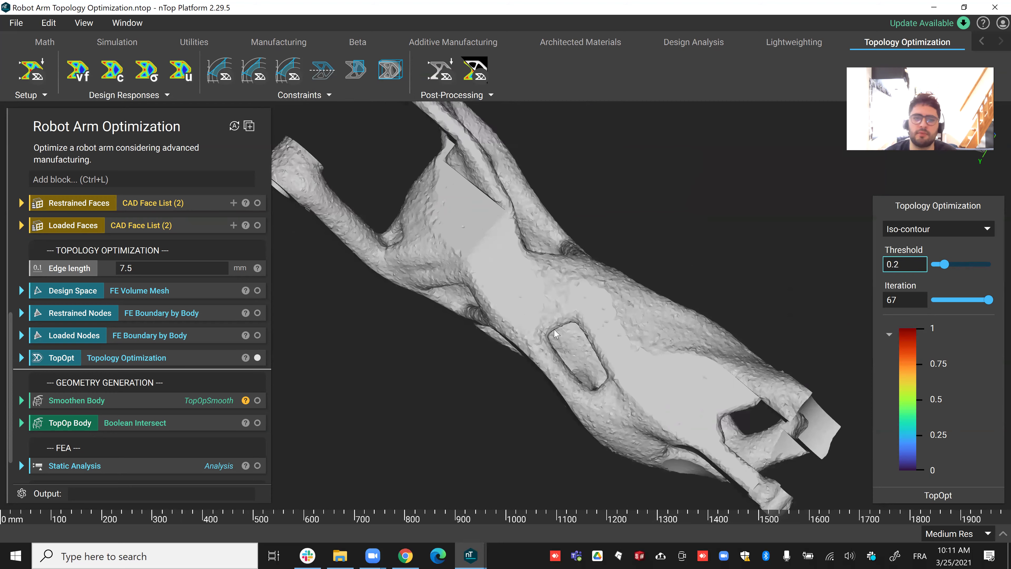
right_drag(556, 334, 665, 396)
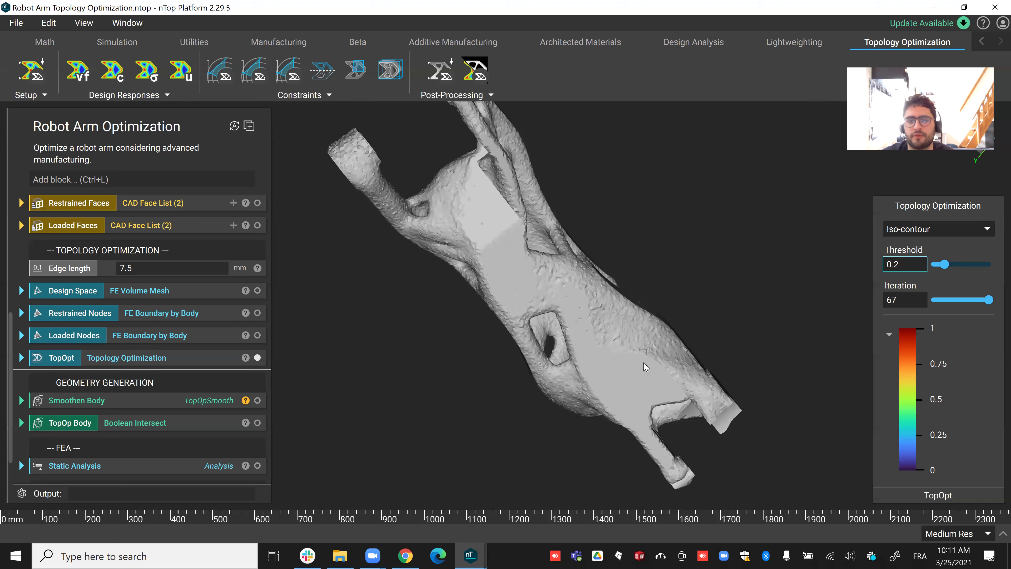
right_drag(516, 315, 435, 343)
right_drag(720, 335, 832, 265)
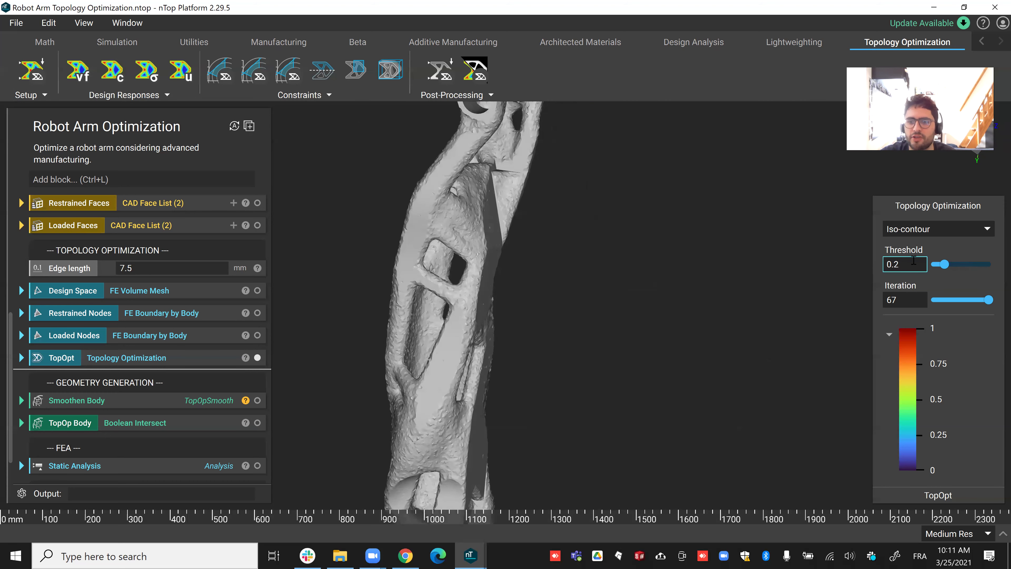
right_drag(566, 332, 470, 271)
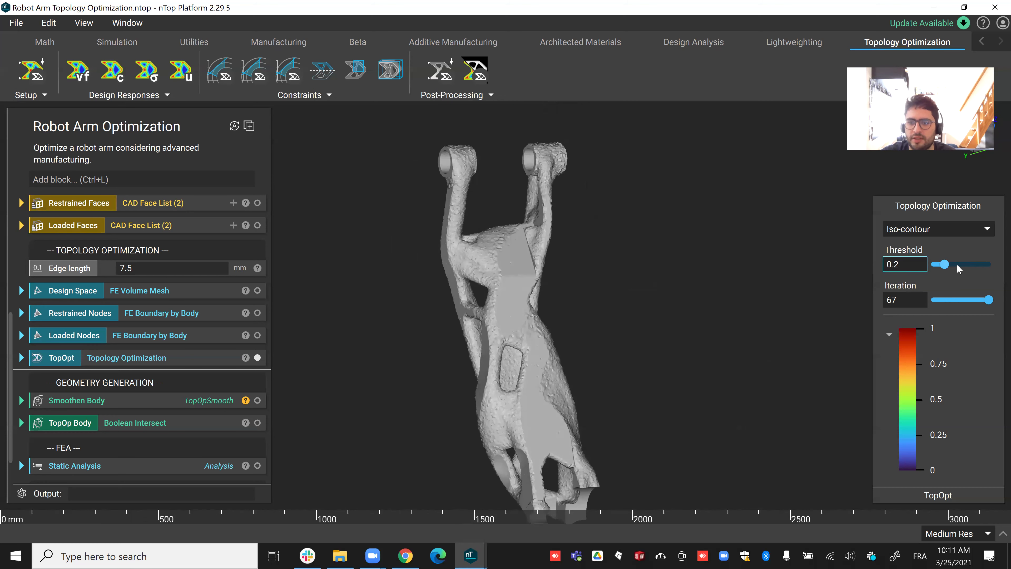
Step: Raise the TopOpt iso-contour threshold to about 0.523 and view the area around the small openings near the arm's lower end
text(14)
click(961, 265)
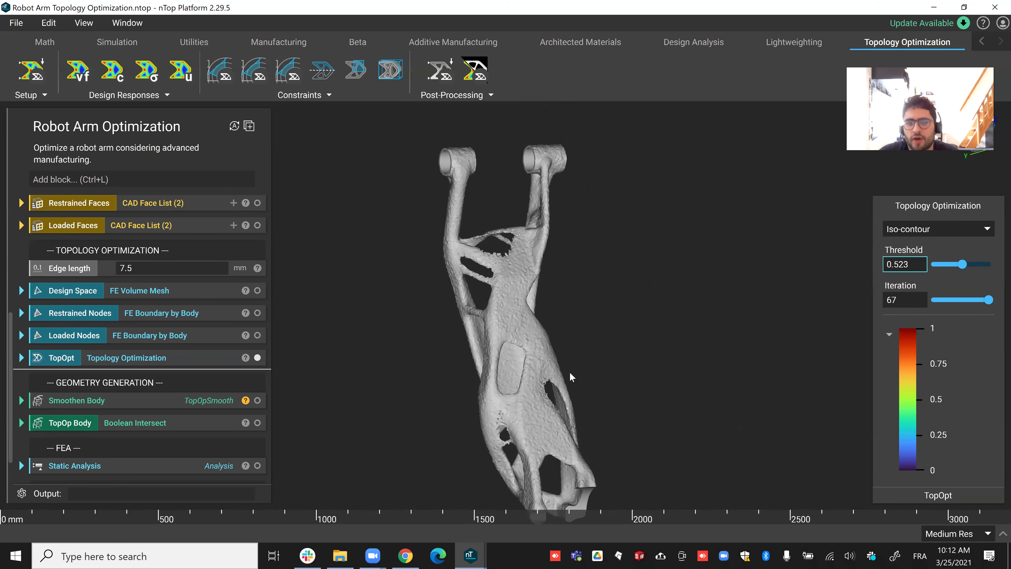
middle_drag(559, 418, 624, 383)
right_drag(624, 382, 655, 424)
scroll(588, 409, up, 3)
scroll(651, 374, up, 6)
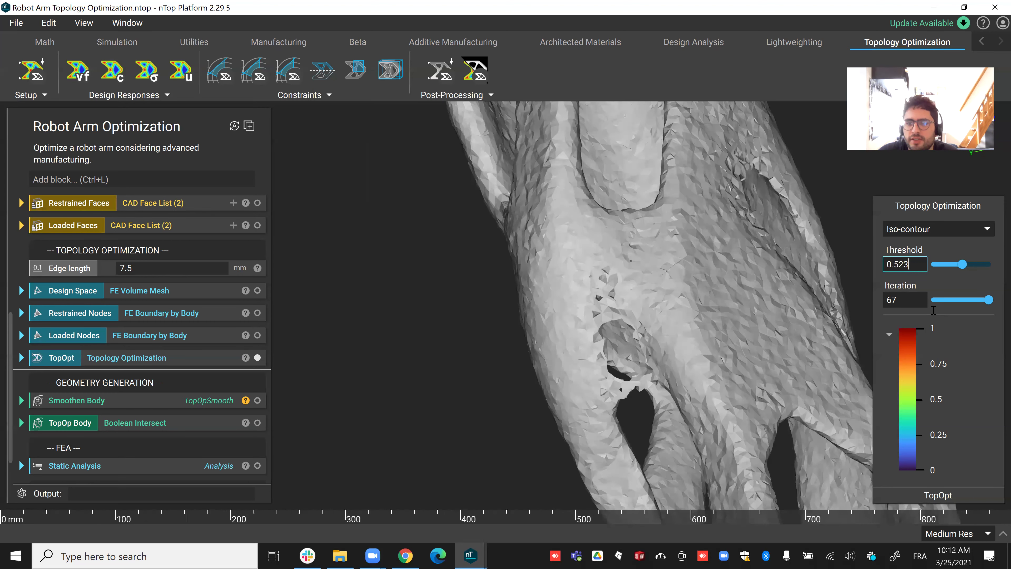
Step: Examine the thin webs, holes and struts of the high-threshold TopOpt shape from several sides along the arm
mouse_move(599, 388)
right_down()
mouse_move(573, 392)
mouse_move(583, 392)
right_up()
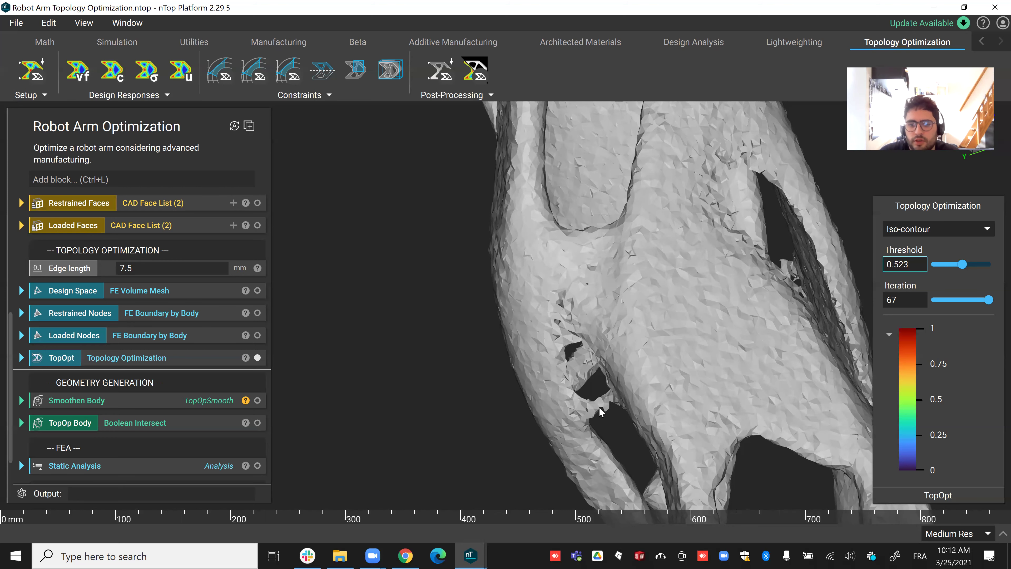
right_drag(691, 315, 609, 343)
scroll(610, 344, down, 4)
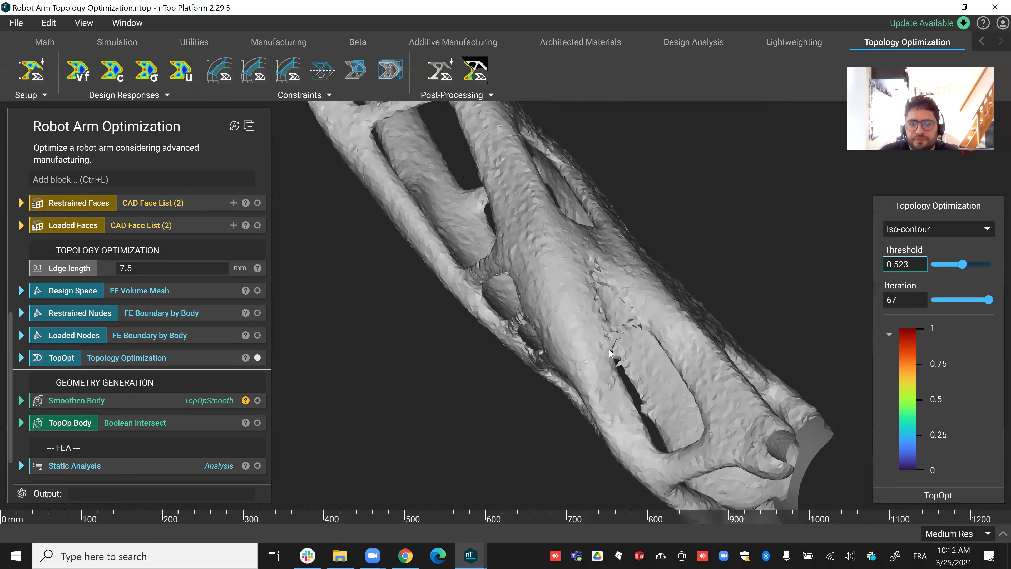
right_drag(708, 308, 648, 331)
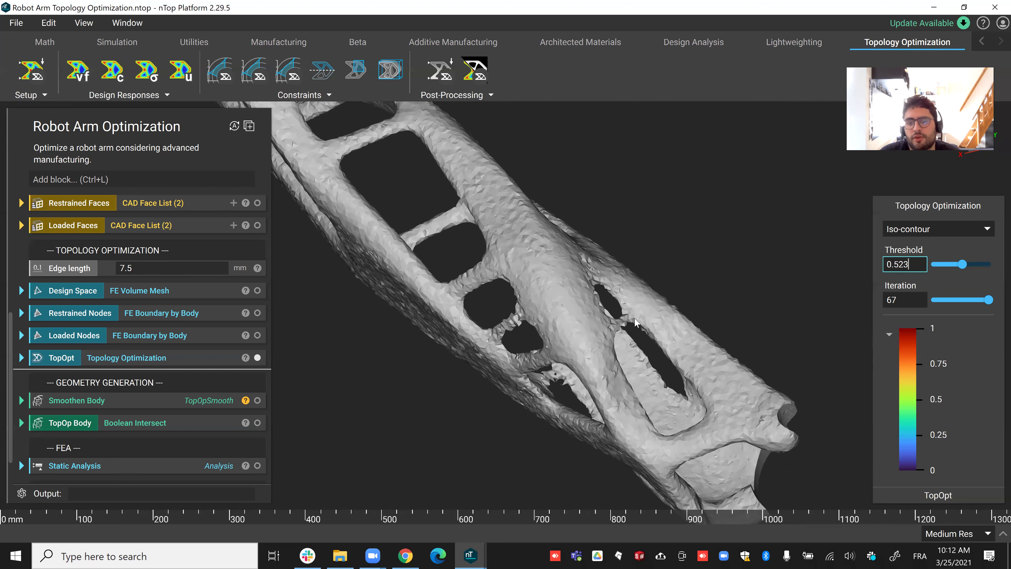
right_drag(638, 323, 492, 338)
right_drag(979, 409, 726, 365)
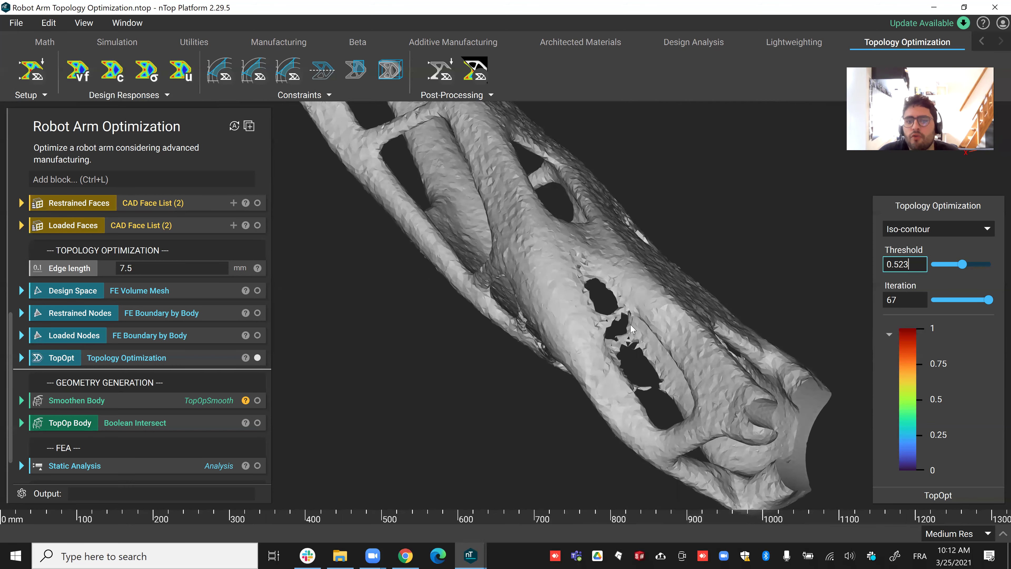
scroll(644, 317, up, 1)
scroll(649, 316, down, 3)
middle_drag(561, 216, 649, 290)
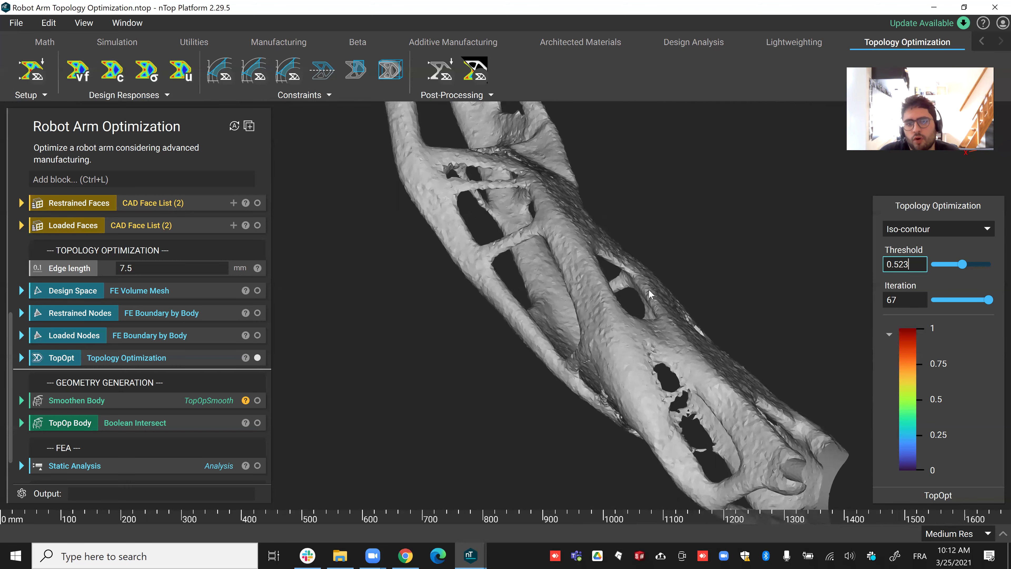
scroll(650, 287, down, 3)
right_drag(655, 248, 704, 237)
right_drag(623, 327, 574, 336)
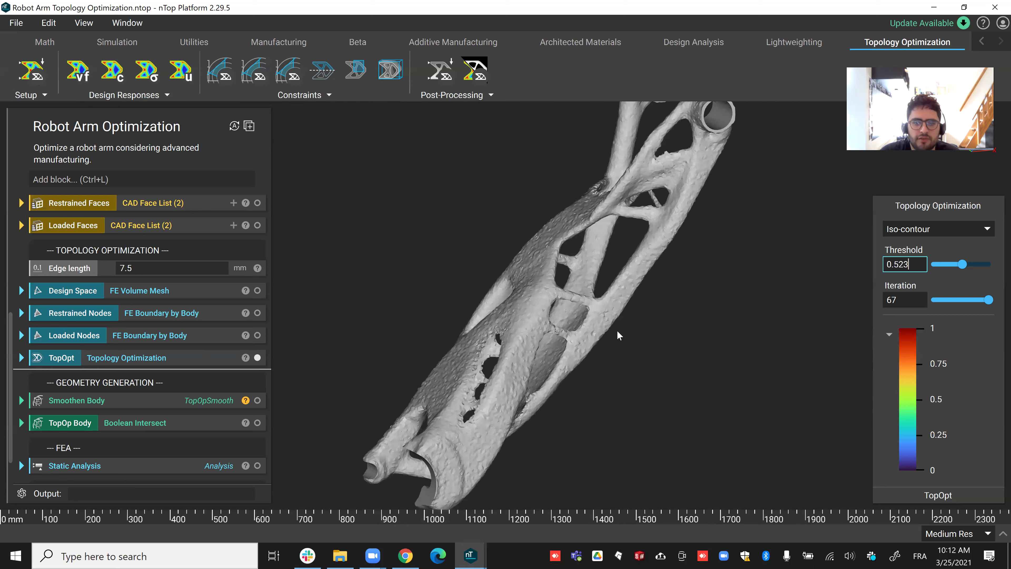
Step: Set the TopOpt iso-contour threshold to 0.5, reduce it to 0.2, and inspect the whole arm from different angles
drag(919, 266, 896, 264)
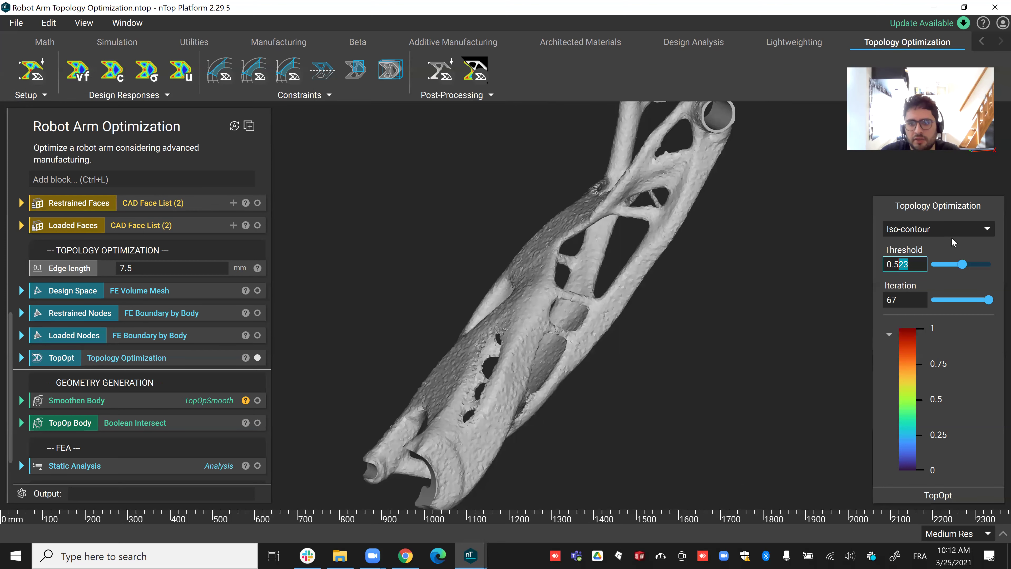
key(BackSpace)
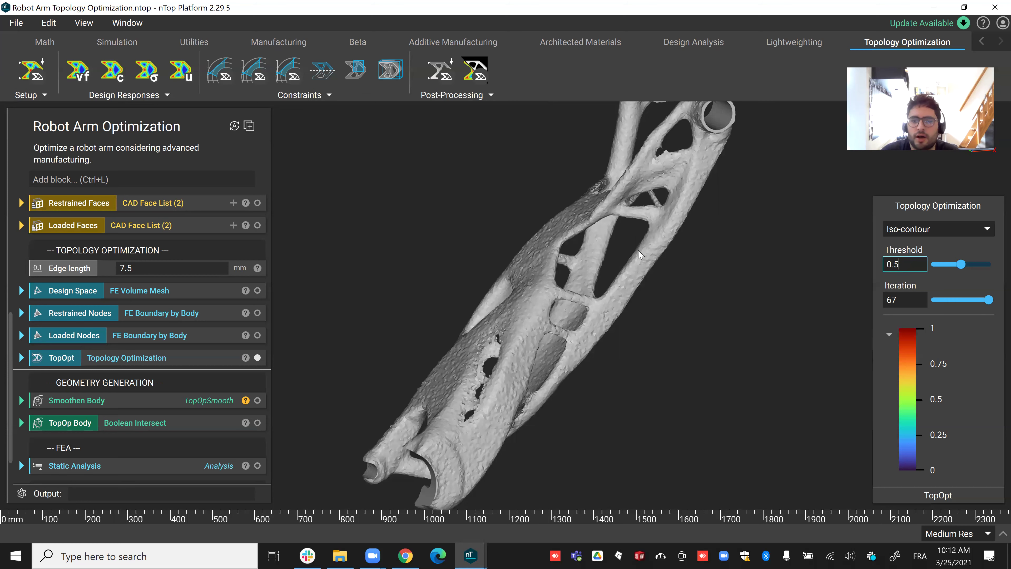
key(BackSpace)
text(2)
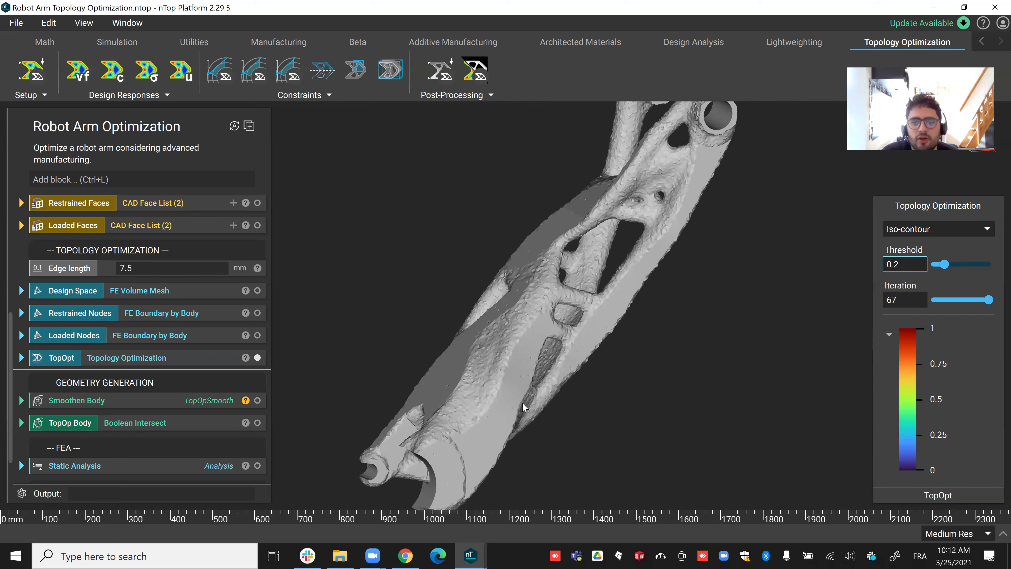
middle_drag(705, 304, 538, 336)
middle_drag(538, 336, 624, 388)
middle_drag(494, 422, 671, 342)
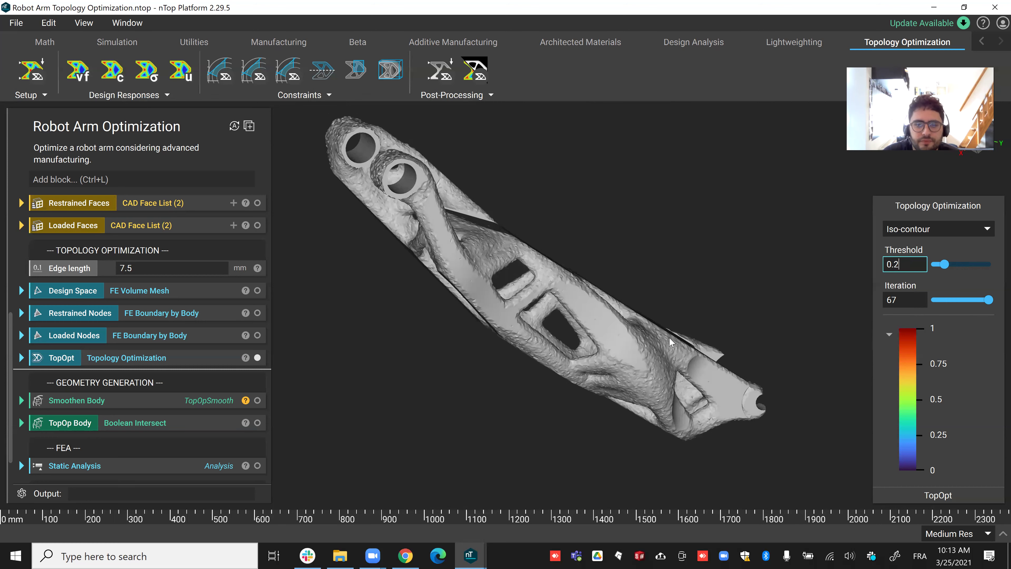
middle_drag(591, 368, 639, 296)
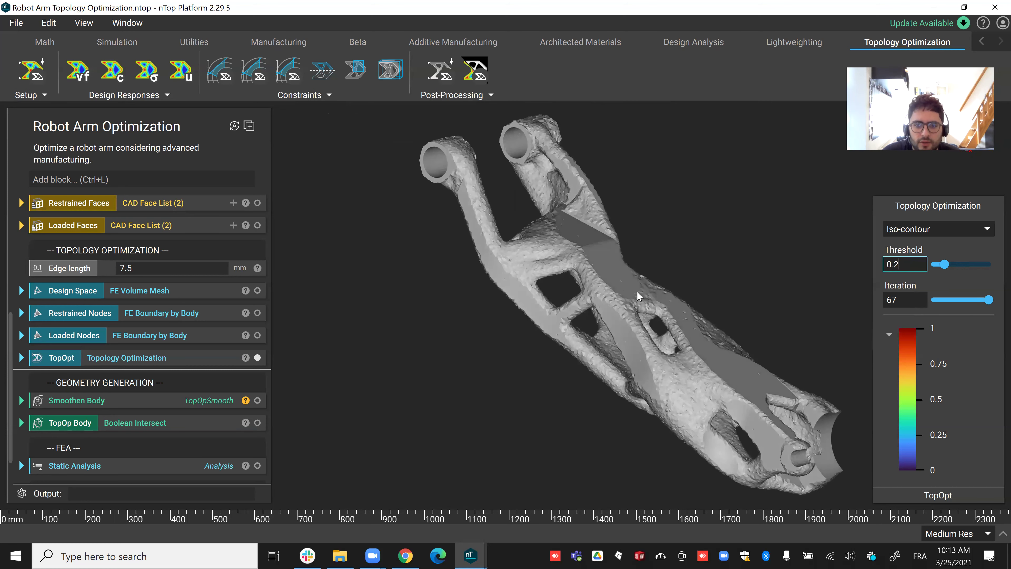
middle_drag(628, 336, 517, 370)
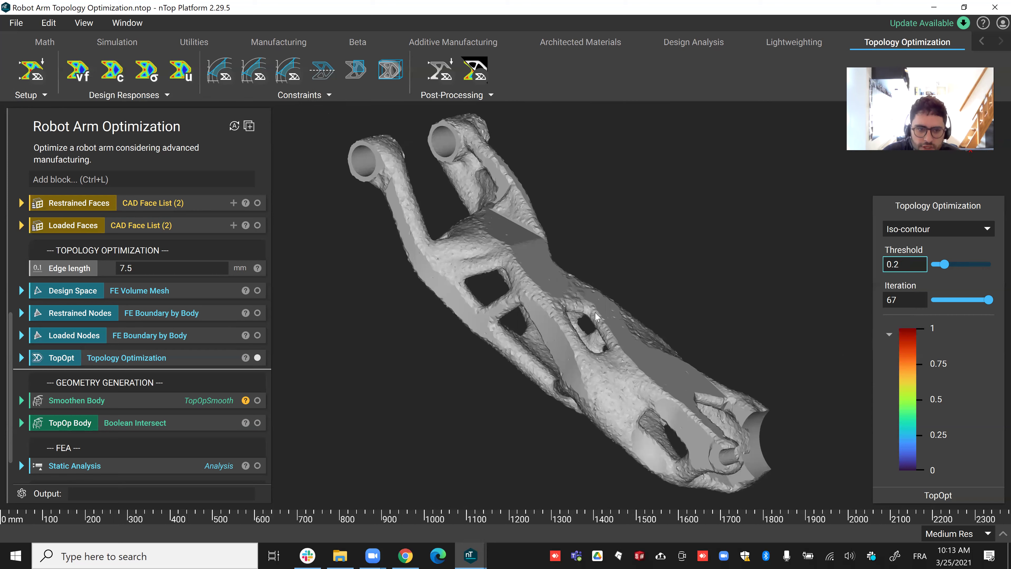
Step: Isolate the Smoothen Body result in the view and inspect the smoothed arm's forked end
click(214, 403)
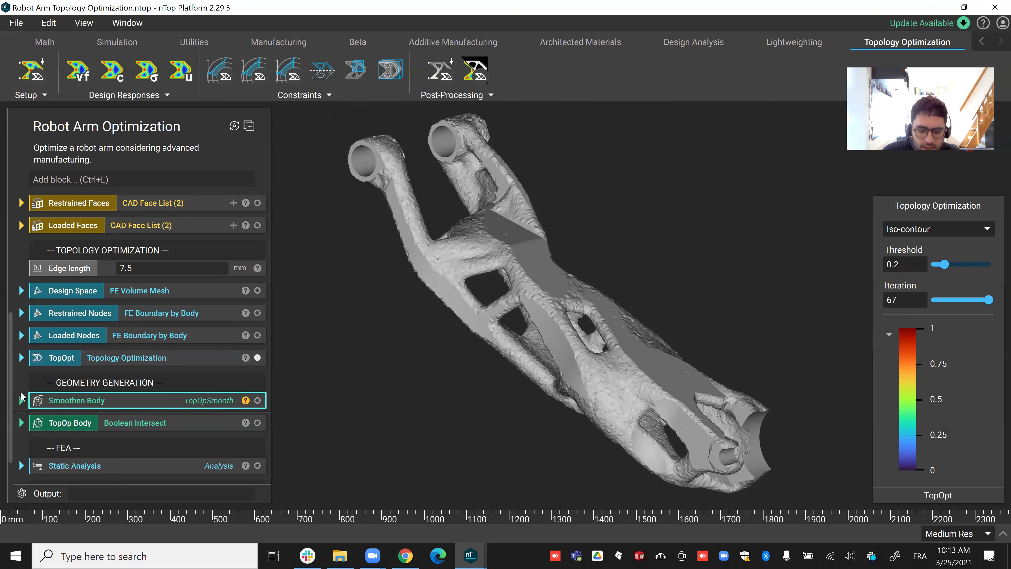
key(i)
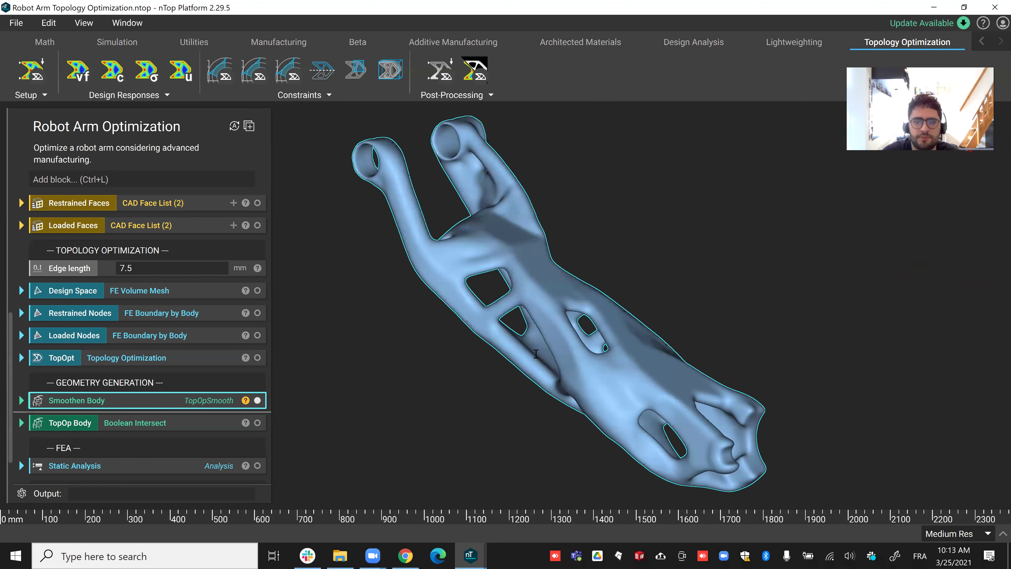
right_drag(565, 356, 645, 199)
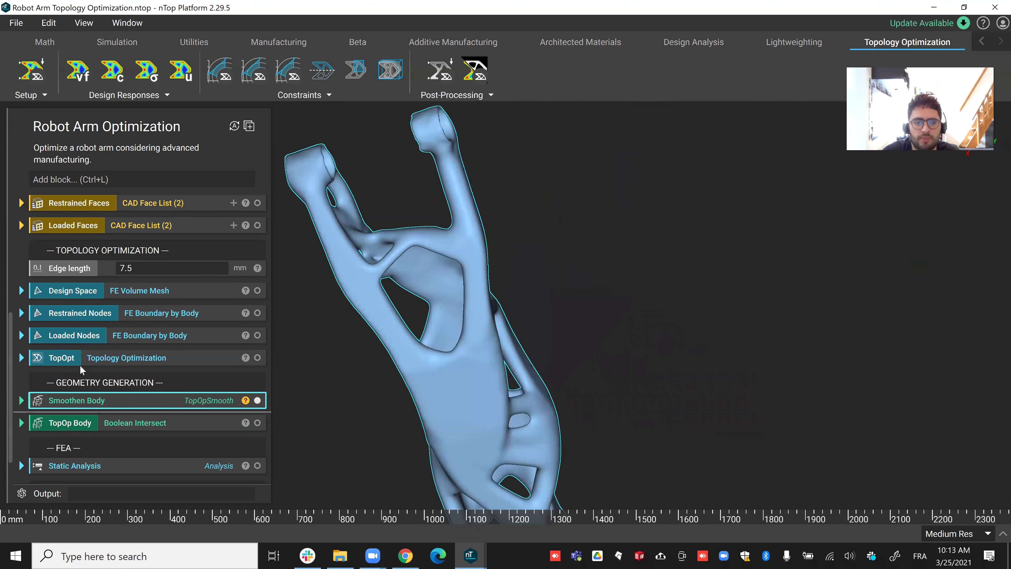
Step: Compare the raw TopOpt result with the Smoothen Body result by displaying each in turn, and inspect the smoothed arm all around
click(85, 359)
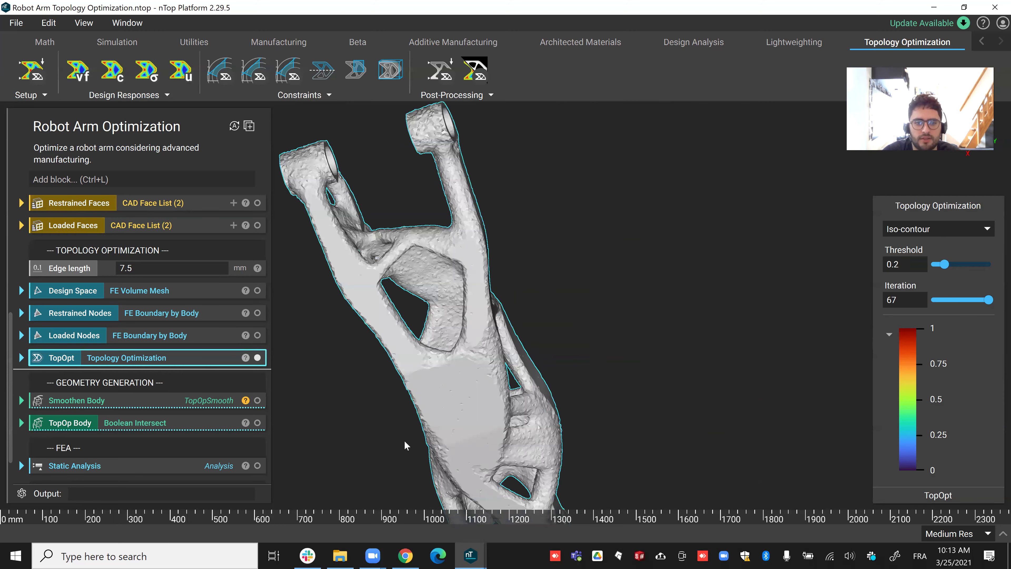
right_drag(333, 438, 318, 378)
click(193, 401)
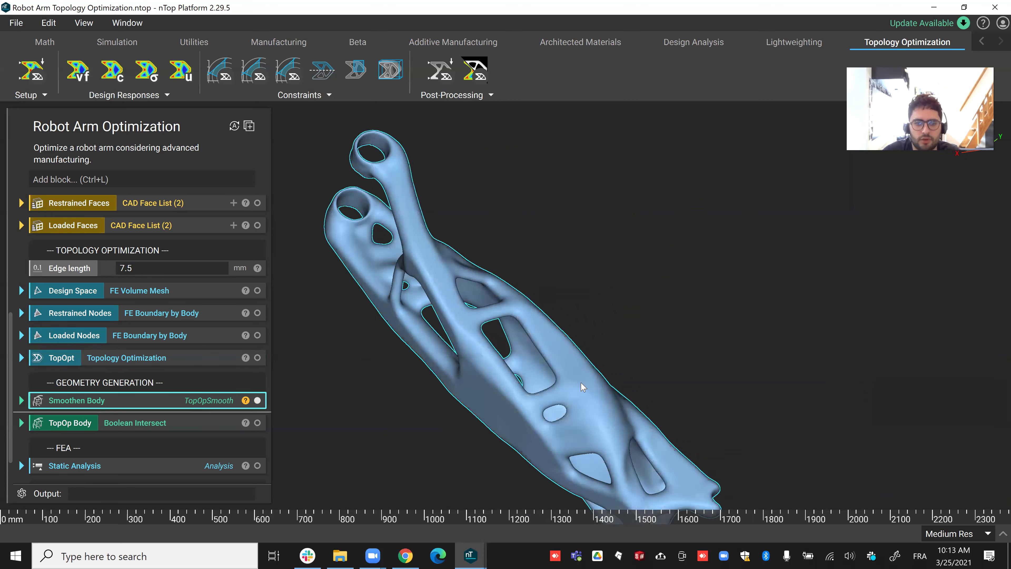
right_drag(872, 366, 604, 344)
right_drag(535, 372, 551, 390)
scroll(551, 384, down, 1)
right_drag(778, 344, 704, 387)
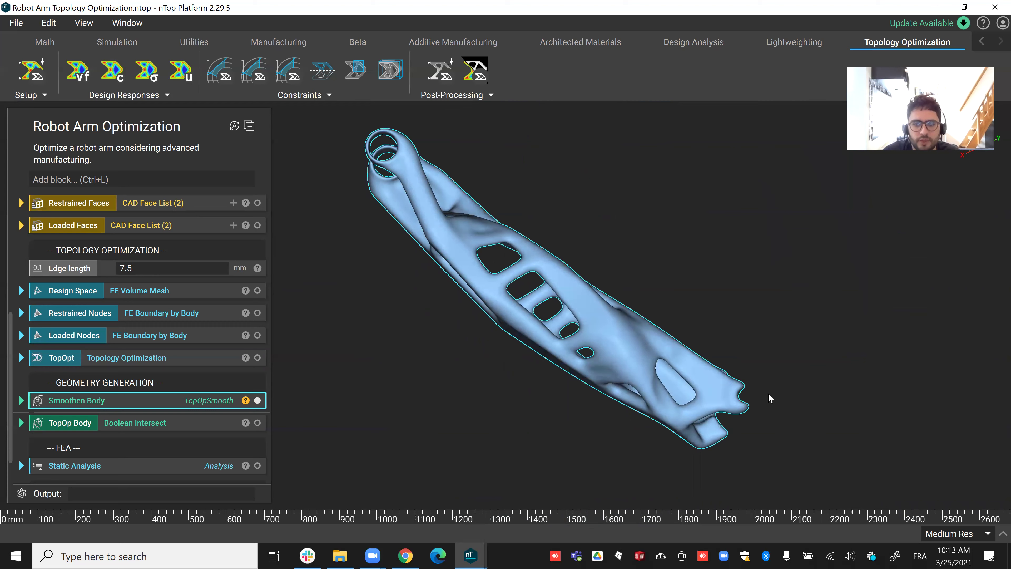
Step: Display the Assembly - Design Space part together with the smoothed body and inspect the optimized arm within the robot assembly
scroll(191, 262, up, 5)
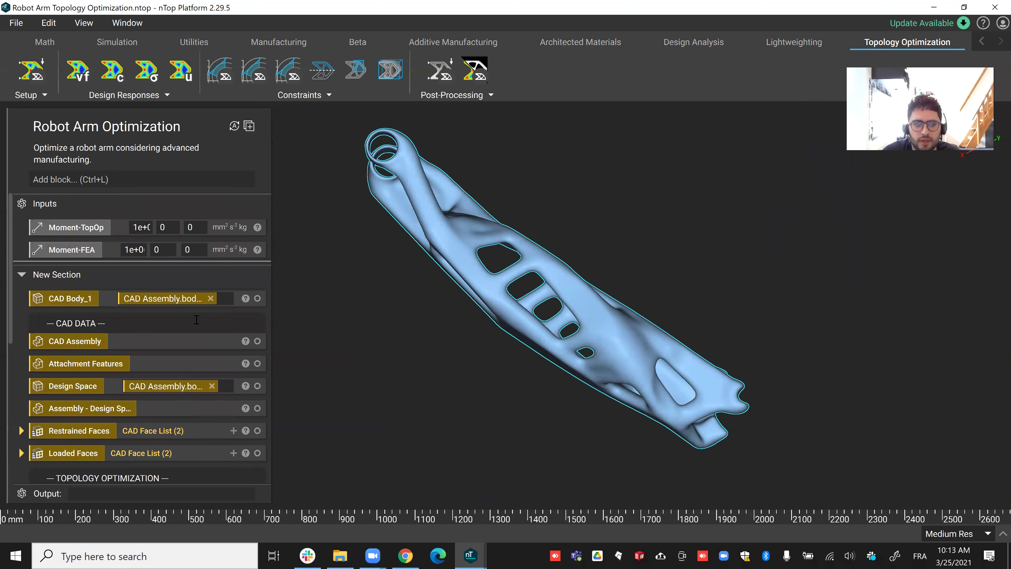
click(258, 408)
scroll(625, 363, down, 3)
right_drag(548, 364, 558, 326)
right_drag(694, 343, 527, 325)
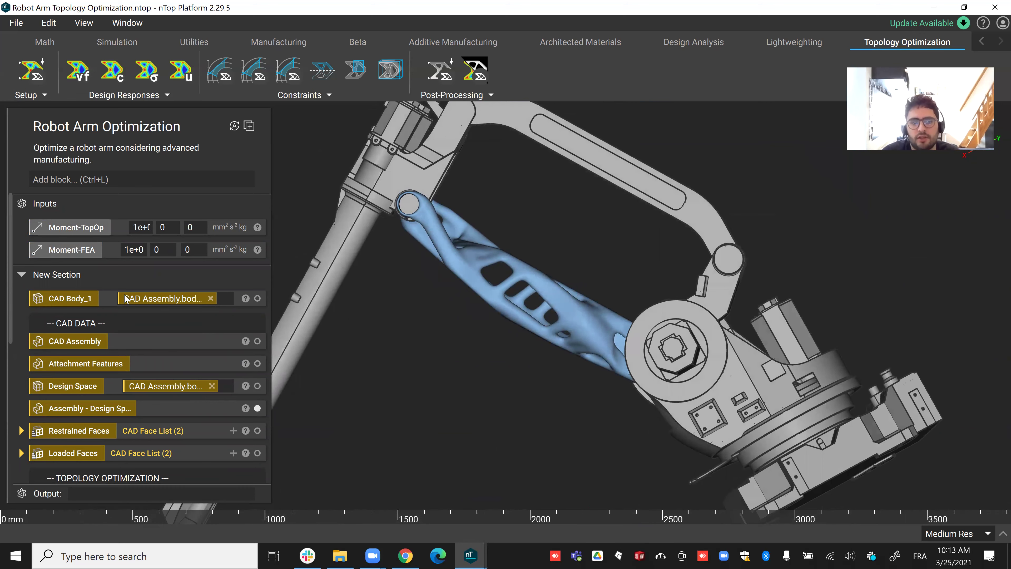
Step: Switch to the top opt robot arm.ntop notebook and isolate the Smoothened Top Opt body in the view
scroll(119, 295, down, 5)
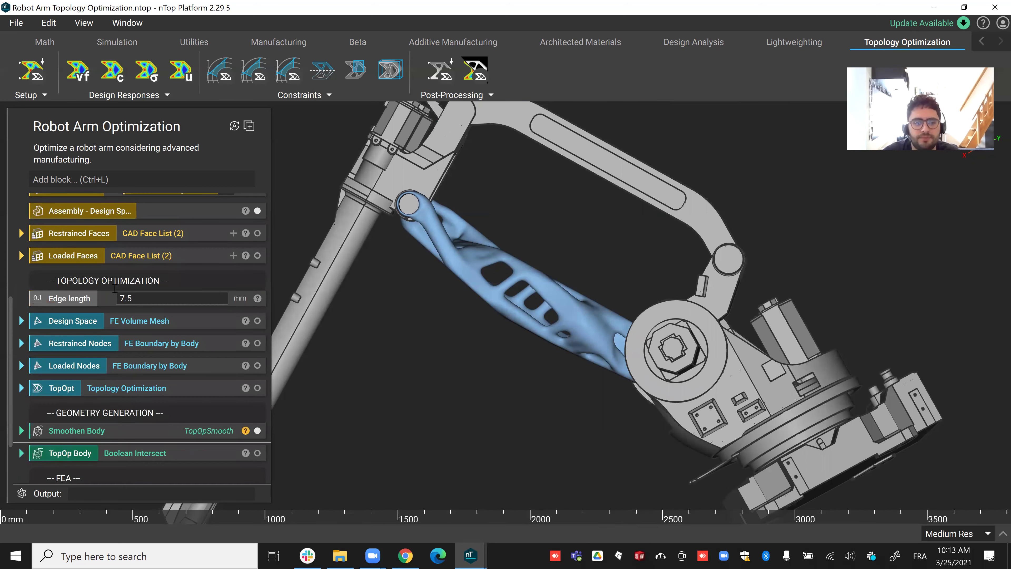
scroll(157, 349, down, 1)
mouse_move(469, 555)
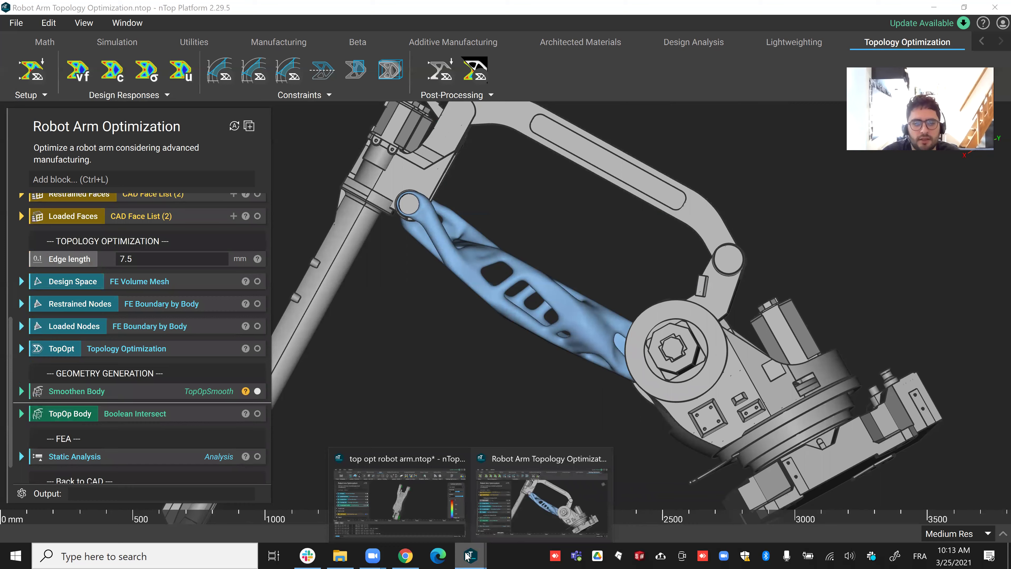
click(444, 496)
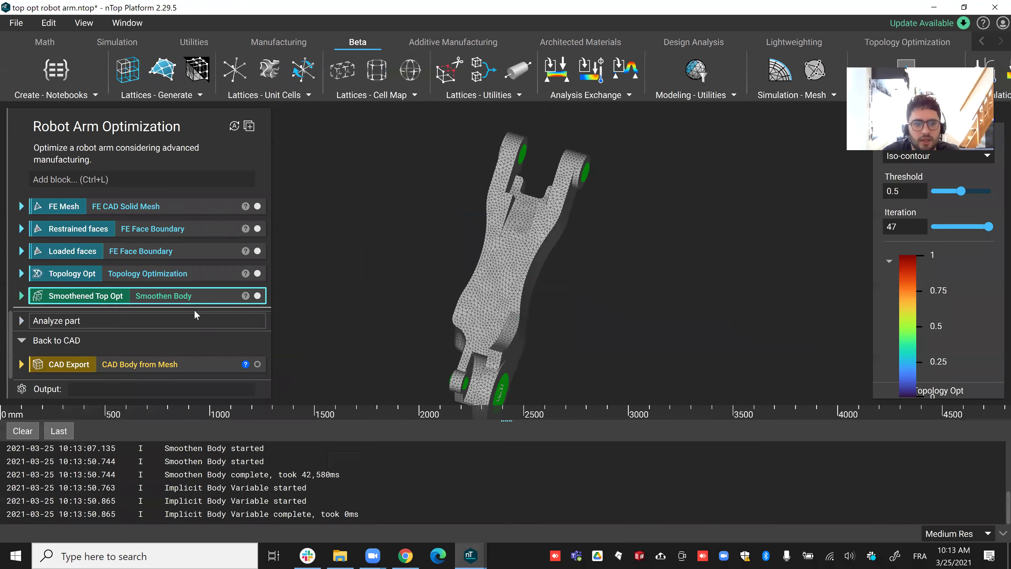
click(212, 300)
middle_drag(317, 347, 320, 324)
click(205, 273)
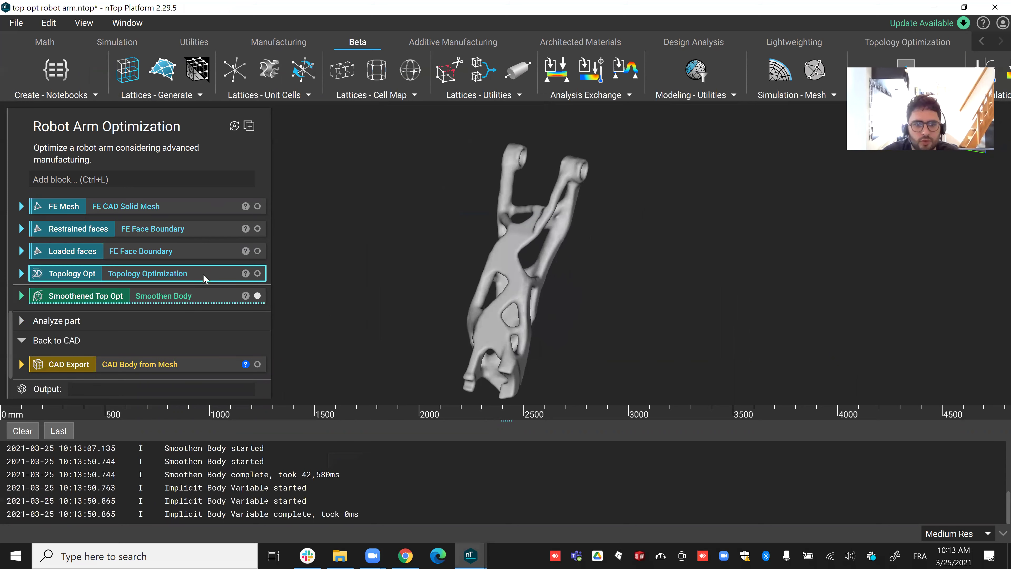
click(199, 296)
middle_drag(563, 294, 507, 311)
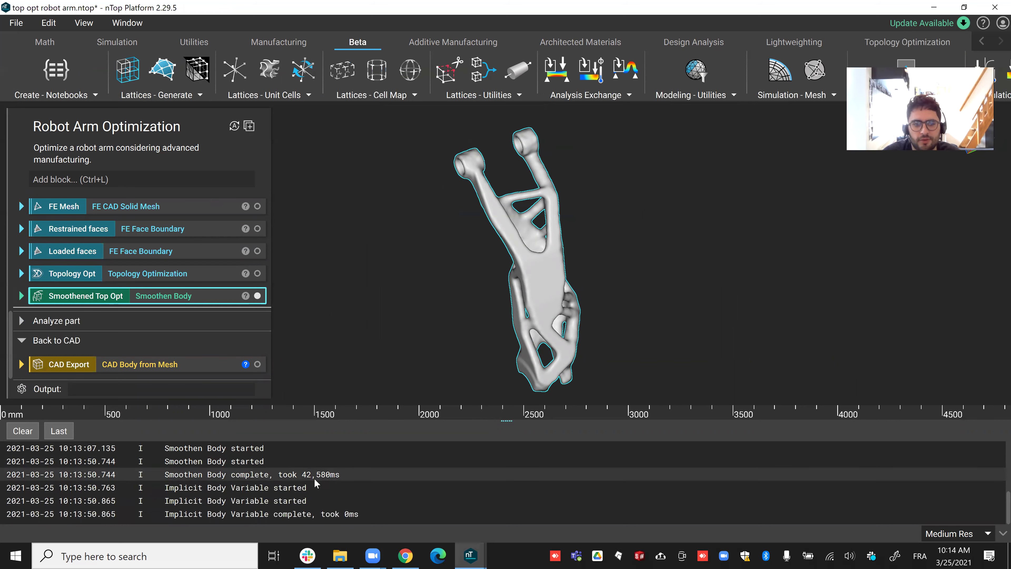
Step: Review the smoothing and topology optimization run times in the log, and hide the log
scroll(314, 477, up, 1)
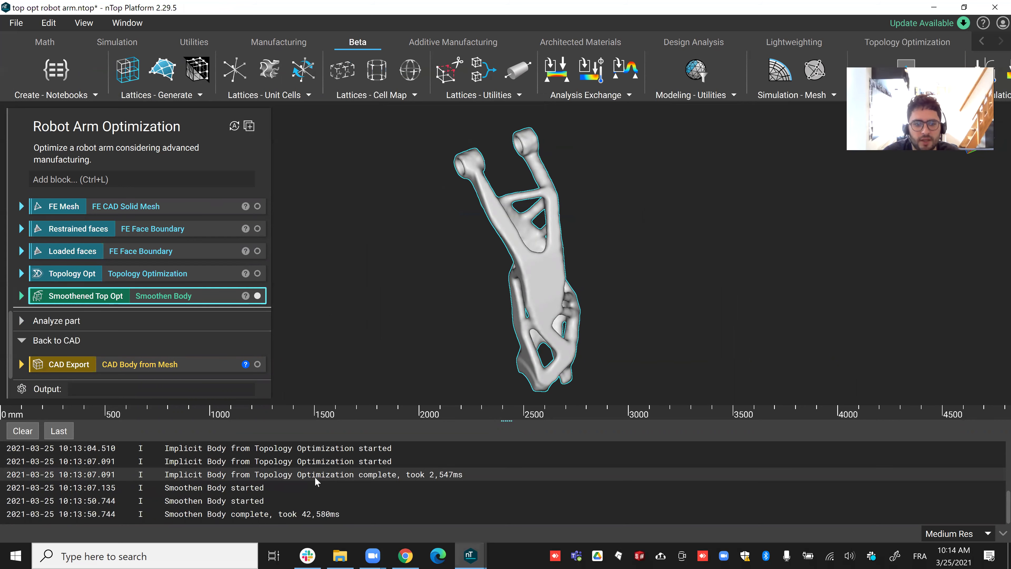
scroll(302, 480, up, 3)
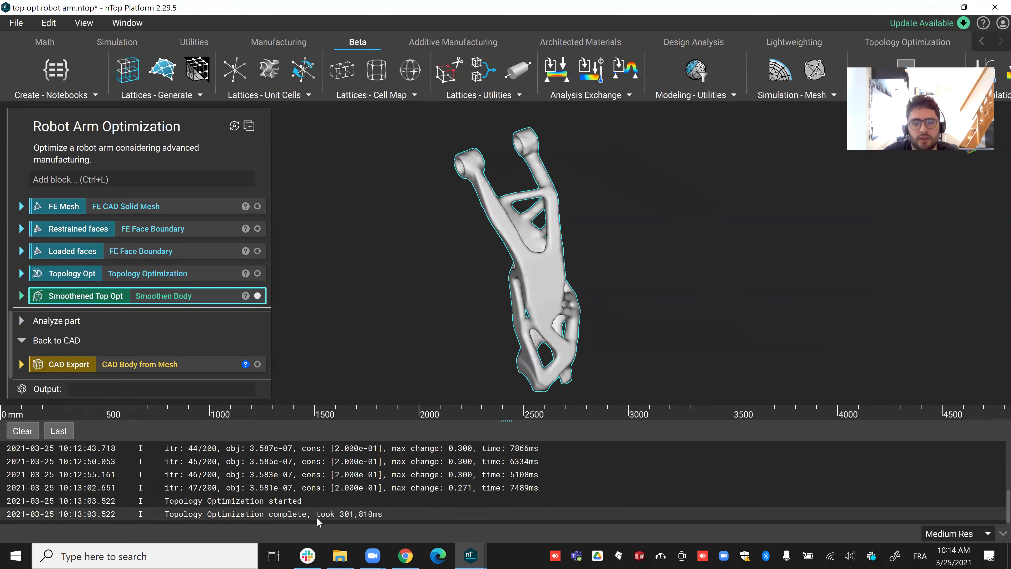
click(914, 292)
click(1004, 533)
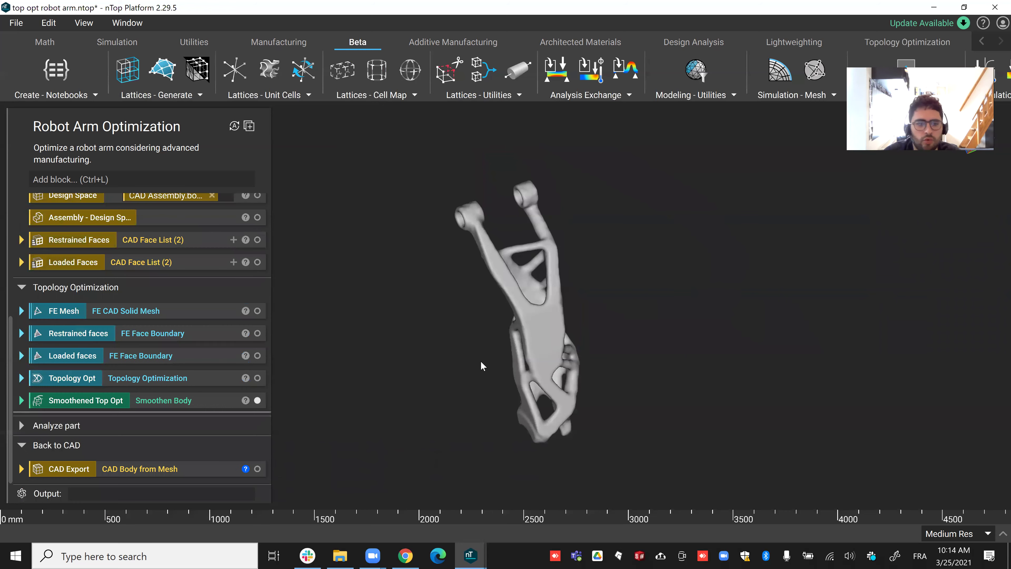
Step: Inspect the Smoothened Top Opt body from the side and around its attachment ends
right_drag(619, 316, 898, 325)
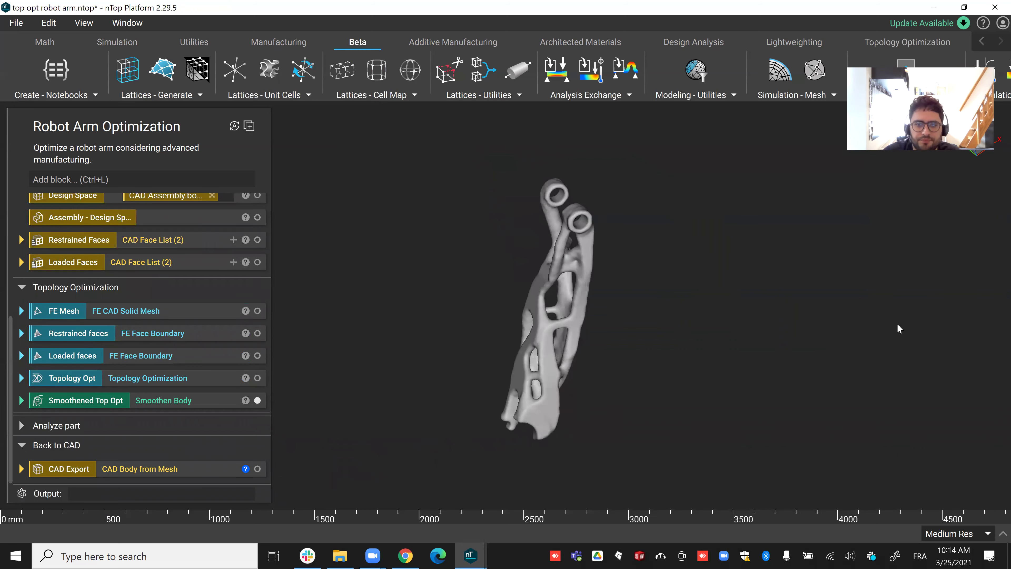
scroll(628, 319, up, 2)
right_drag(587, 313, 651, 266)
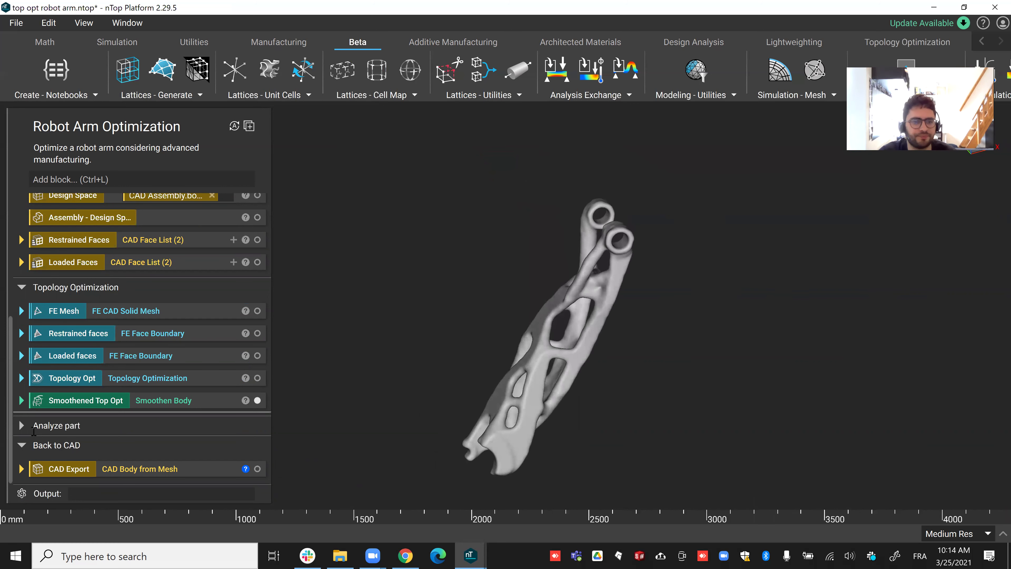
click(82, 401)
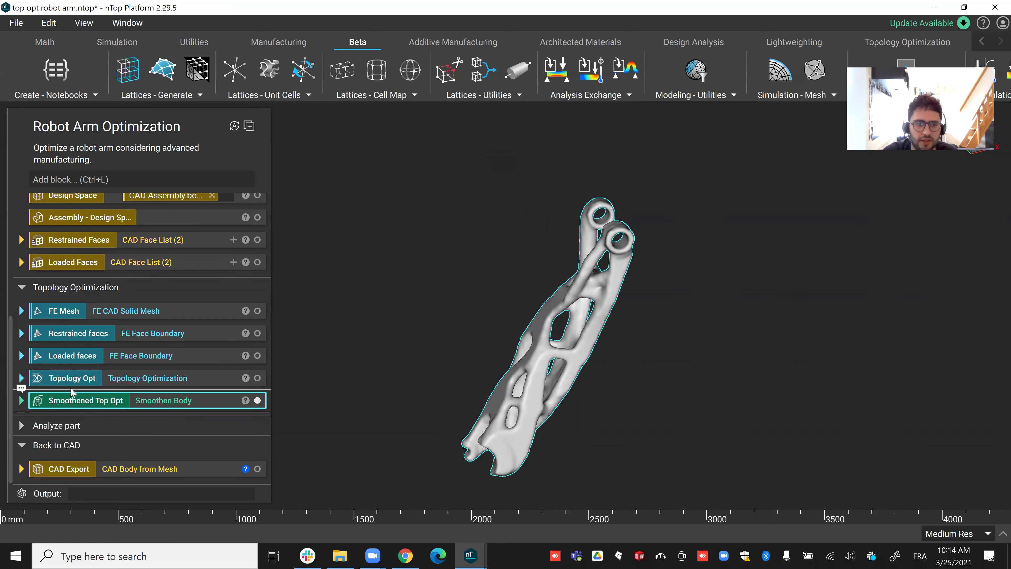
click(106, 181)
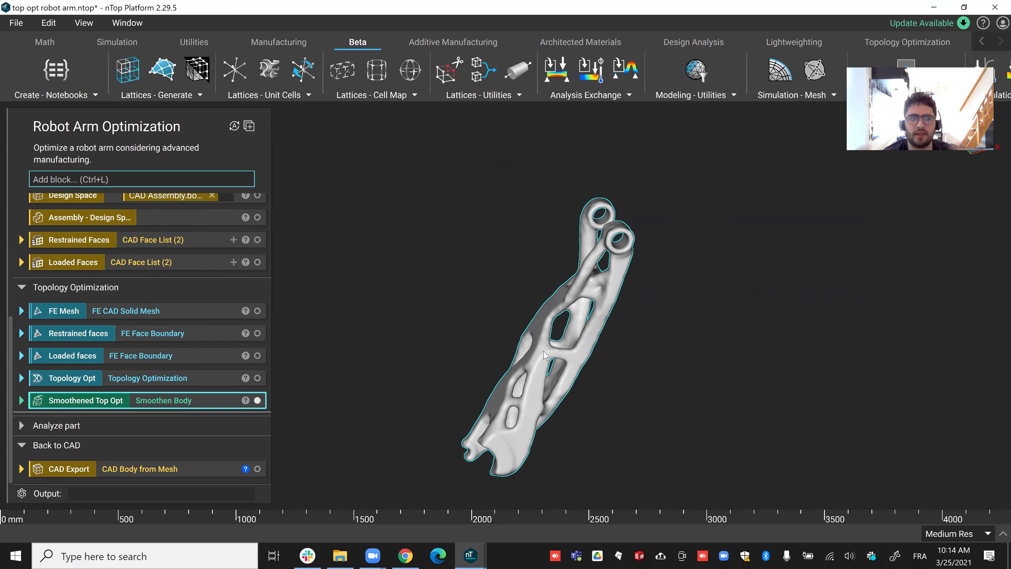
Step: Display only the Attachment Features part and view its rings at an angle
scroll(117, 343, up, 2)
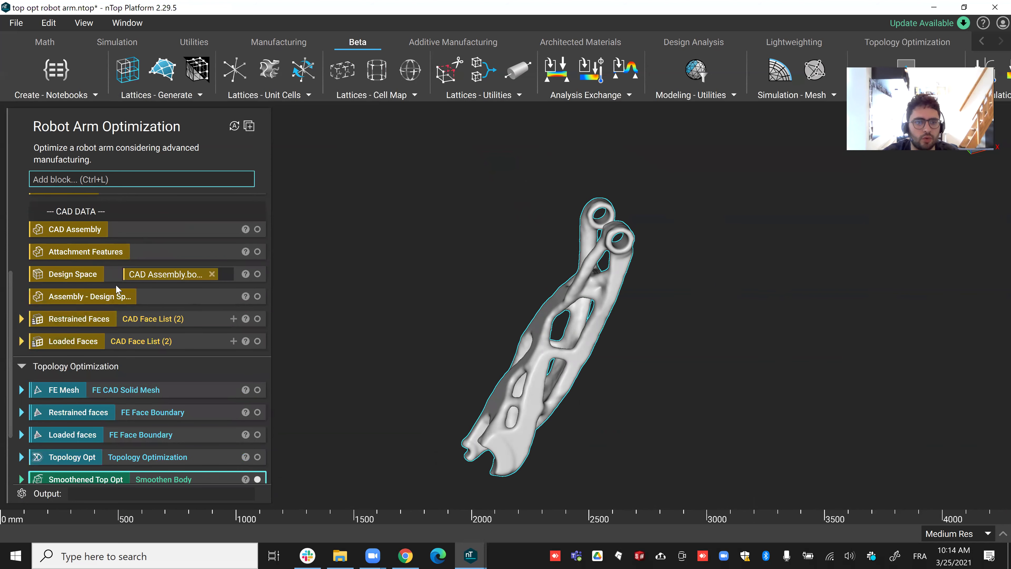
click(83, 251)
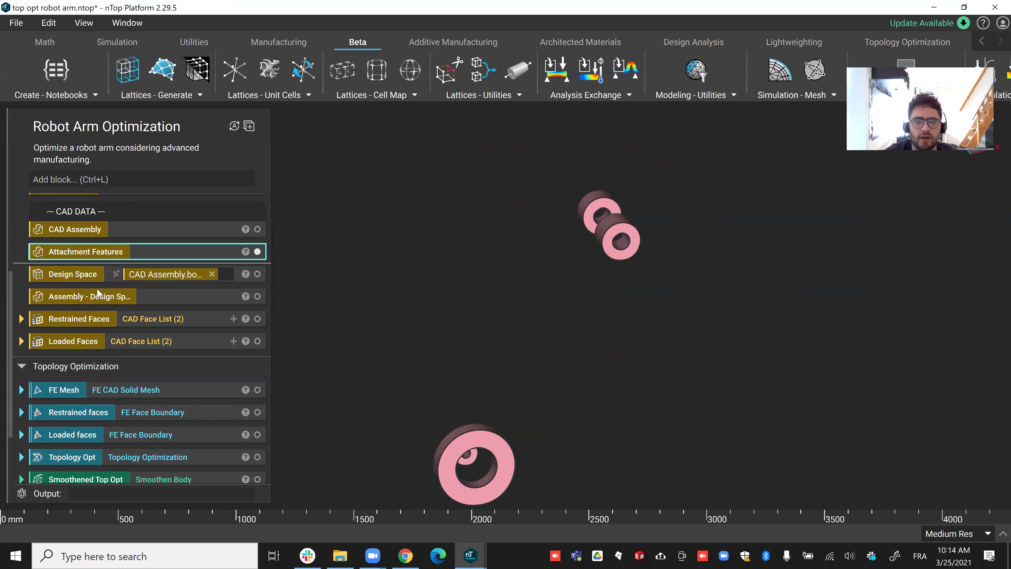
mouse_move(547, 306)
right_down()
mouse_move(689, 406)
mouse_move(652, 345)
mouse_move(458, 344)
mouse_move(557, 295)
right_up()
Step: Add a Boolean Union block below Smoothened Top Opt and assign Smoothened Top Opt as its first body
scroll(212, 329, down, 2)
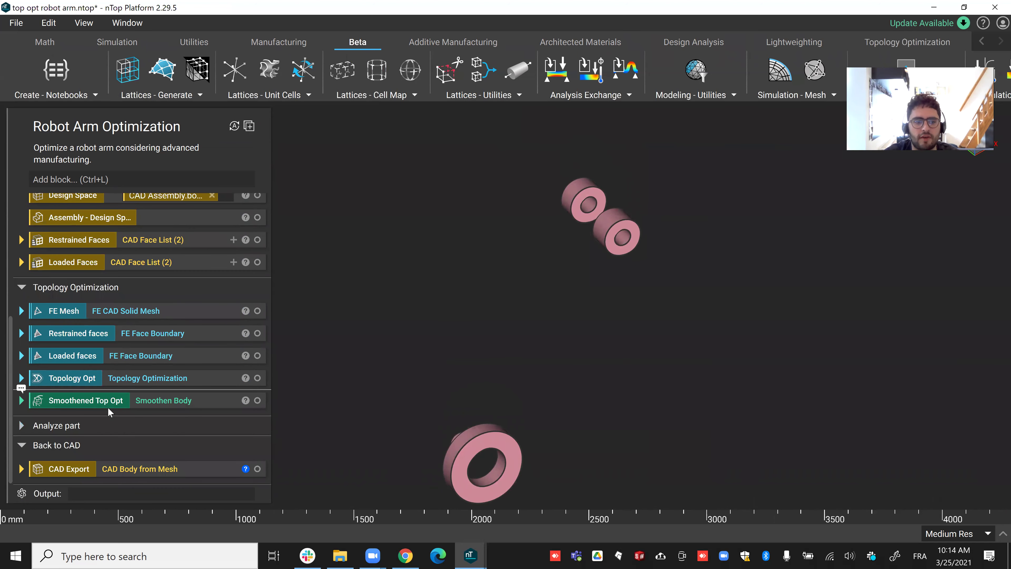
click(137, 179)
text(BOOEL)
text(EAN)
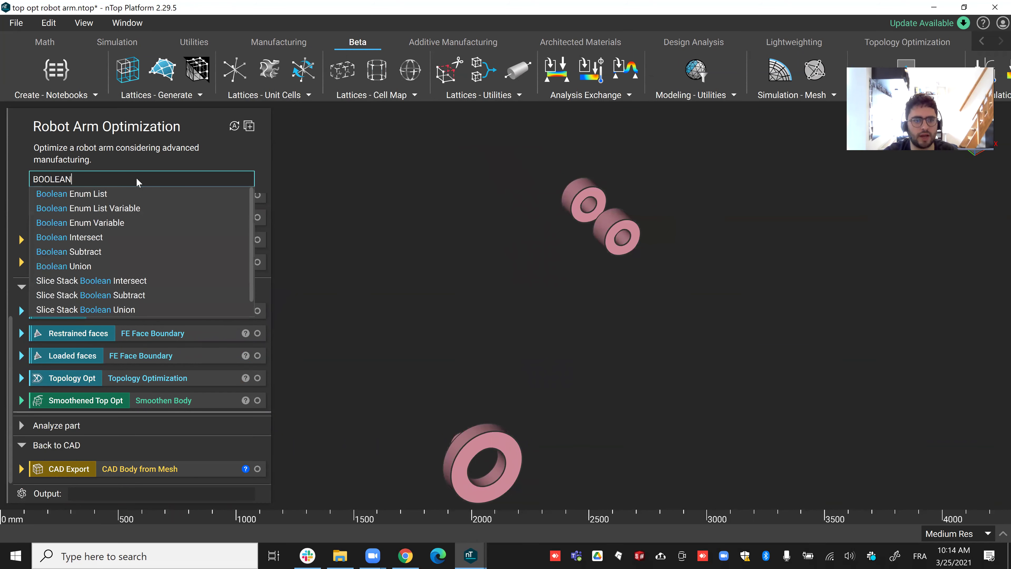
drag(74, 266, 93, 294)
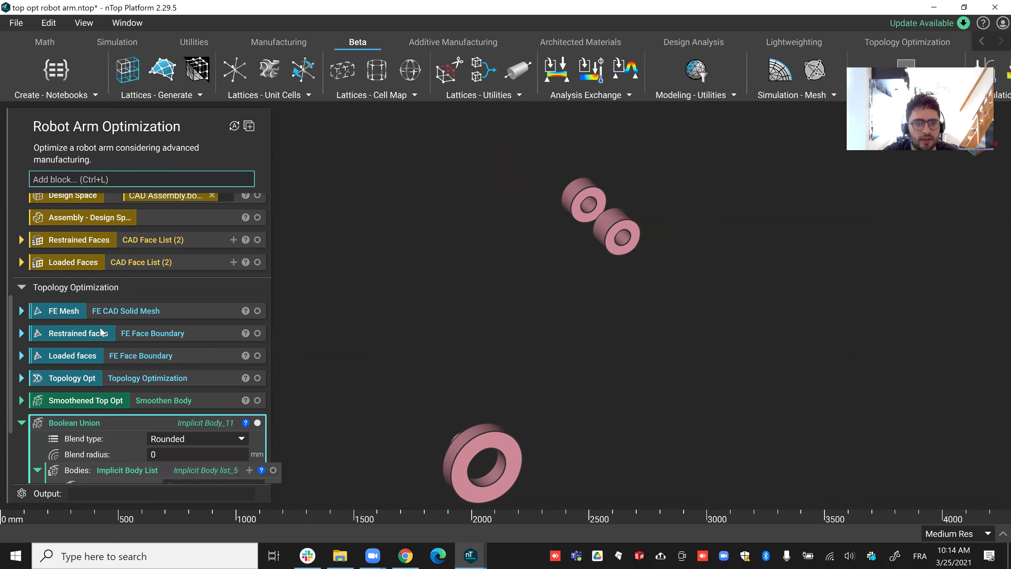
scroll(99, 336, down, 1)
drag(82, 363, 208, 442)
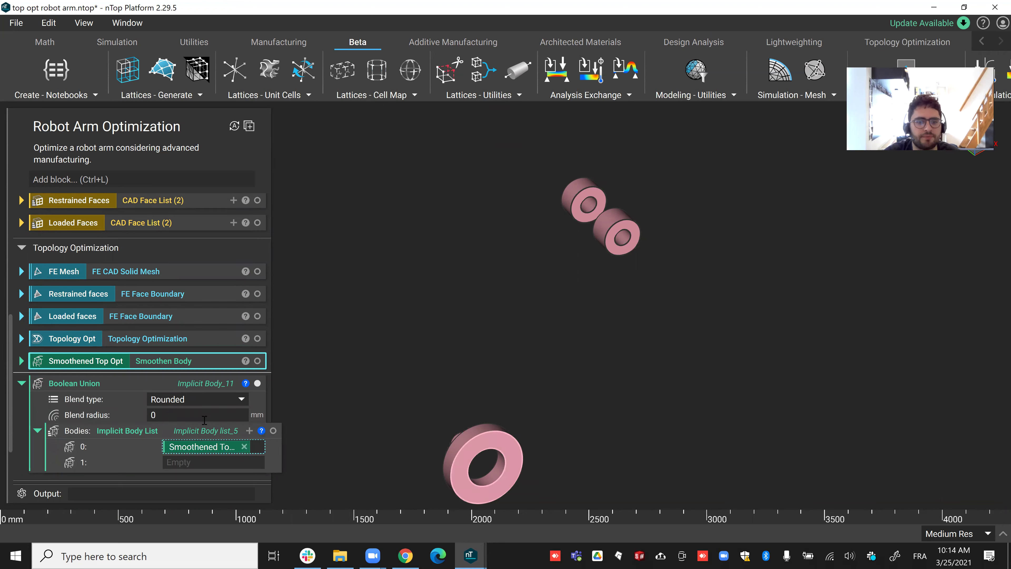
Step: Insert an Implicit Body from CAD Body block as the second body of the Boolean Union
scroll(204, 418, down, 1)
middle_drag(482, 423, 474, 429)
double_click(504, 447)
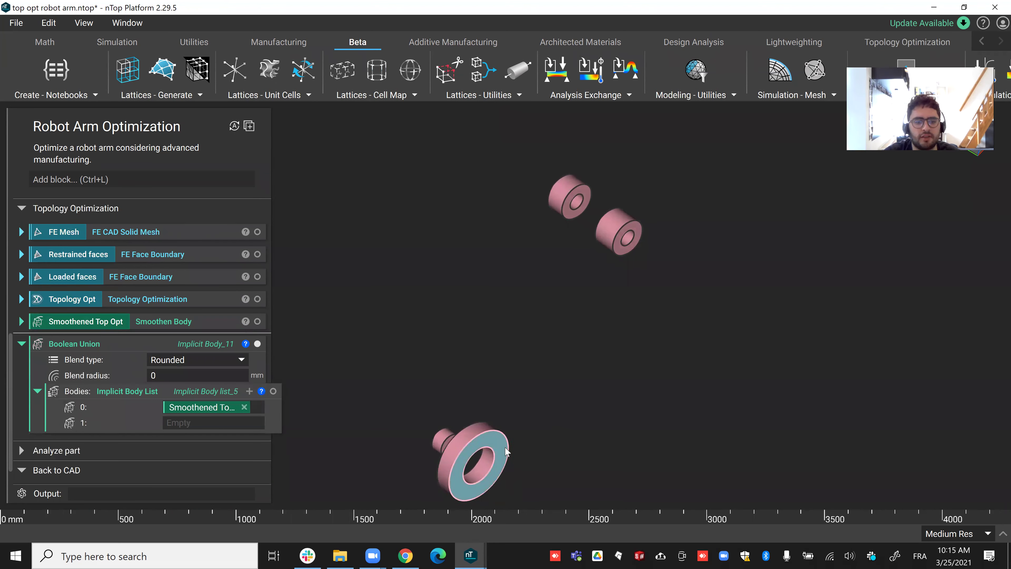
click(348, 393)
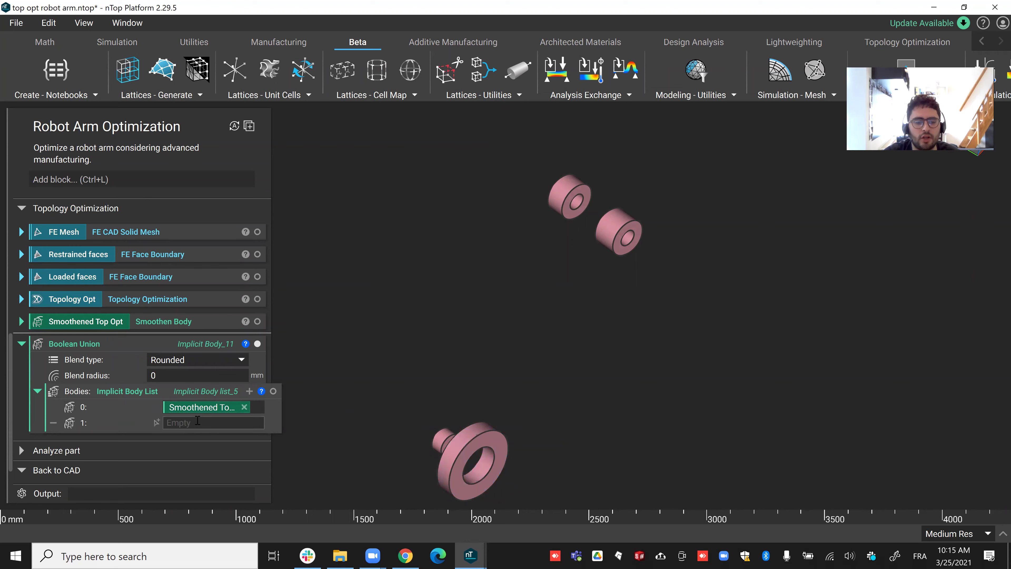
click(210, 417)
text(impl)
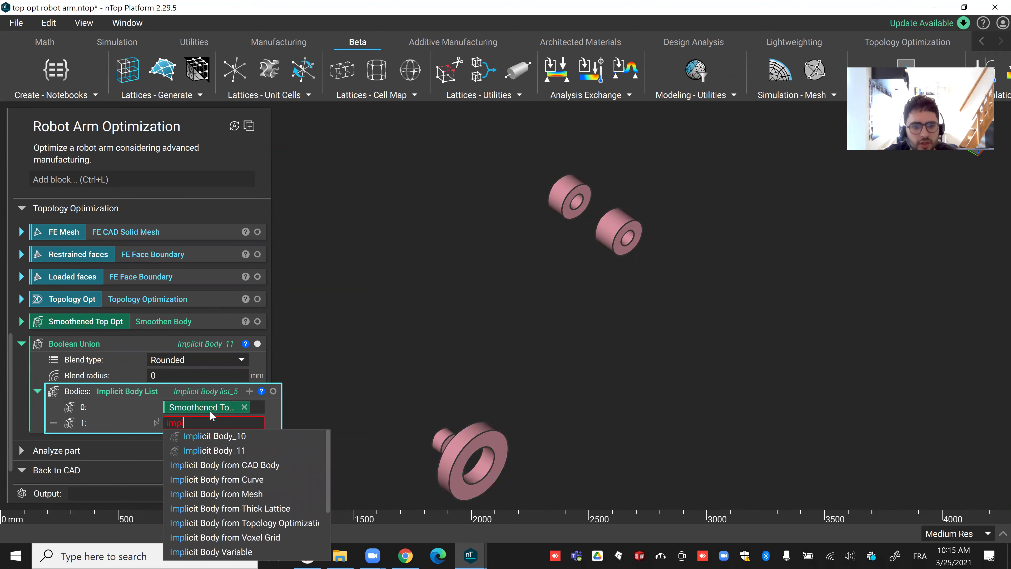
click(234, 465)
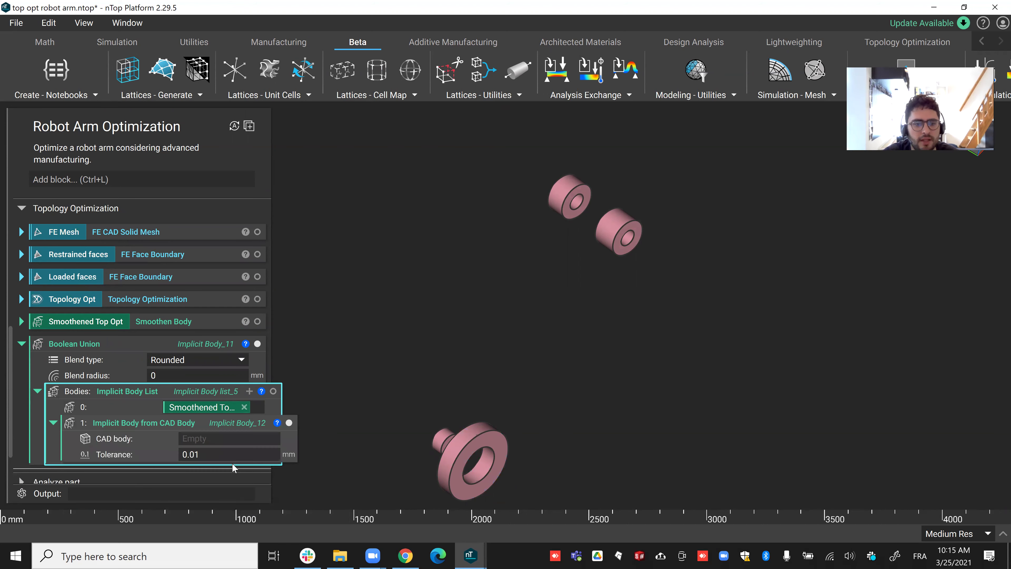
Step: Select the Attachment Features part and examine its individual ring bodies in the view
scroll(179, 397, up, 2)
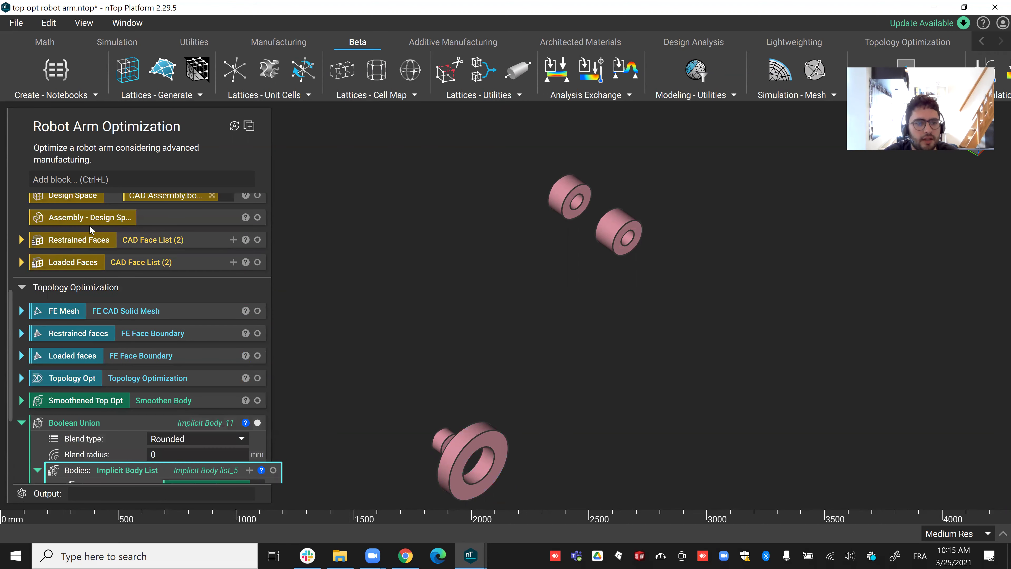
scroll(88, 221, up, 1)
click(89, 208)
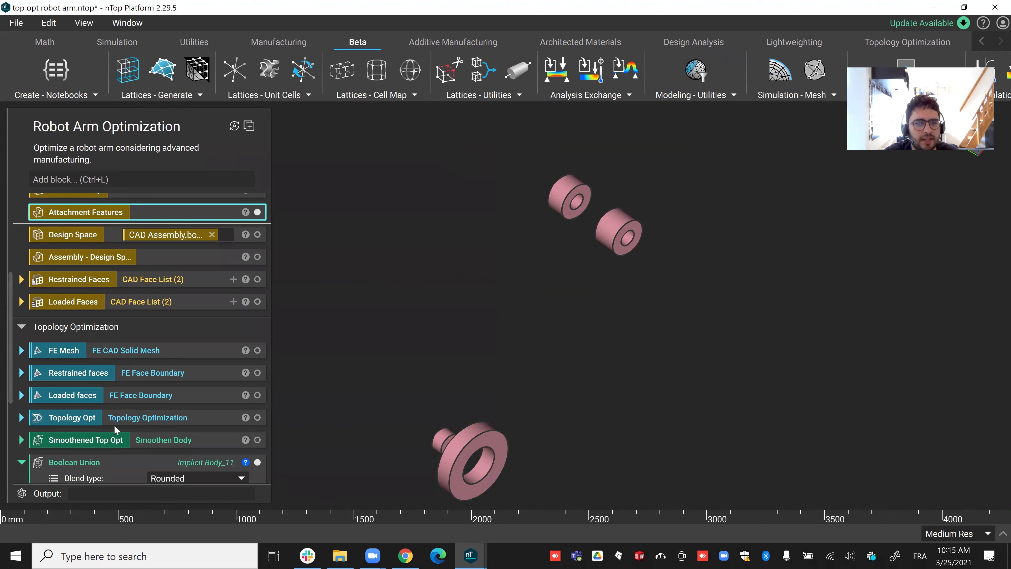
scroll(116, 428, down, 3)
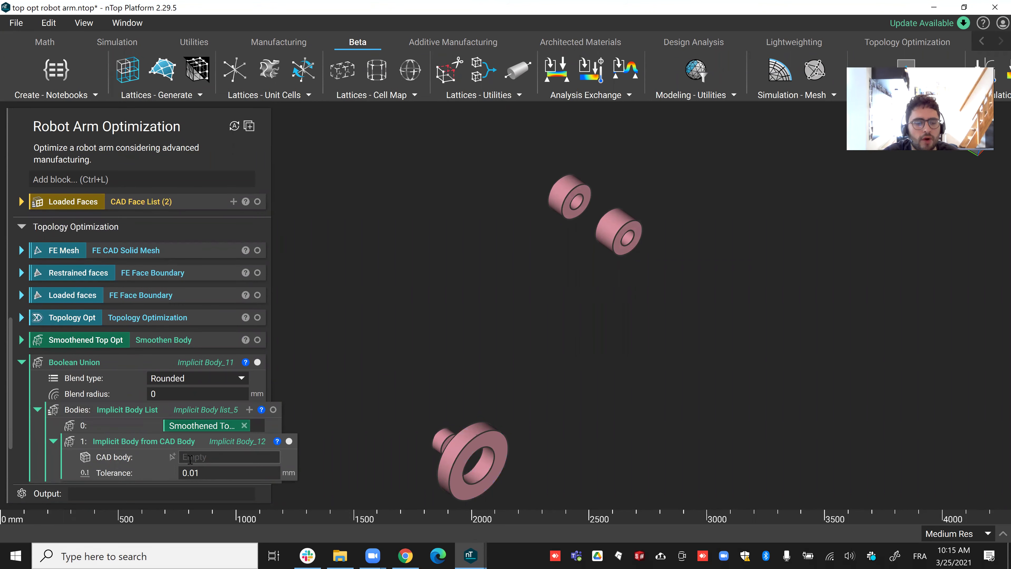
scroll(175, 371, up, 3)
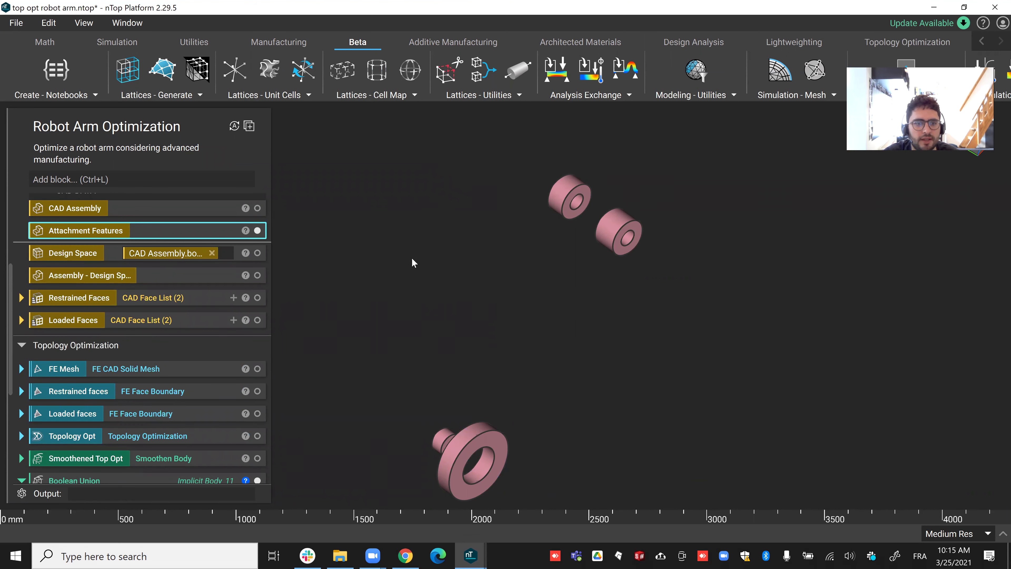
scroll(224, 364, down, 3)
scroll(151, 402, up, 1)
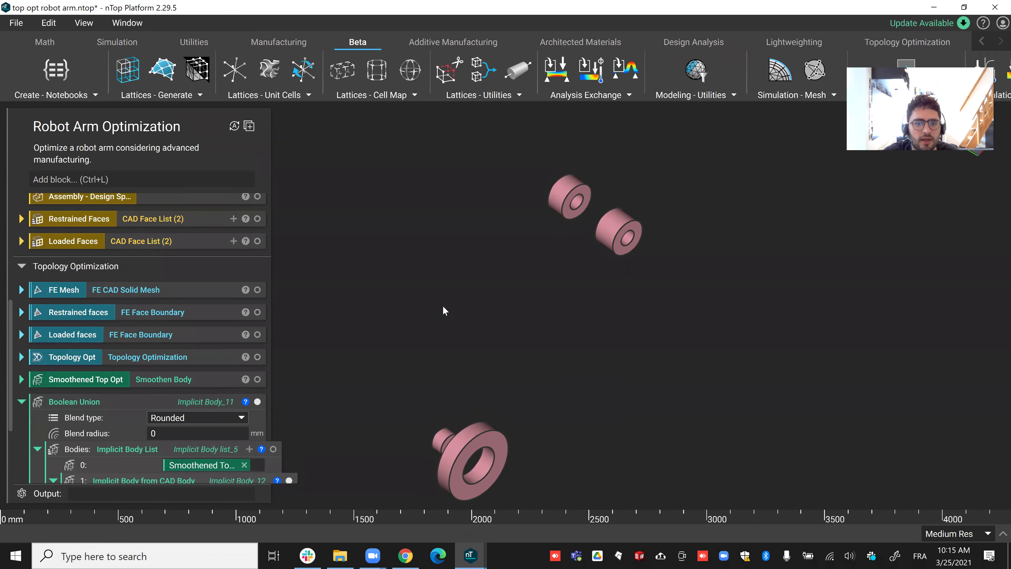
click(606, 226)
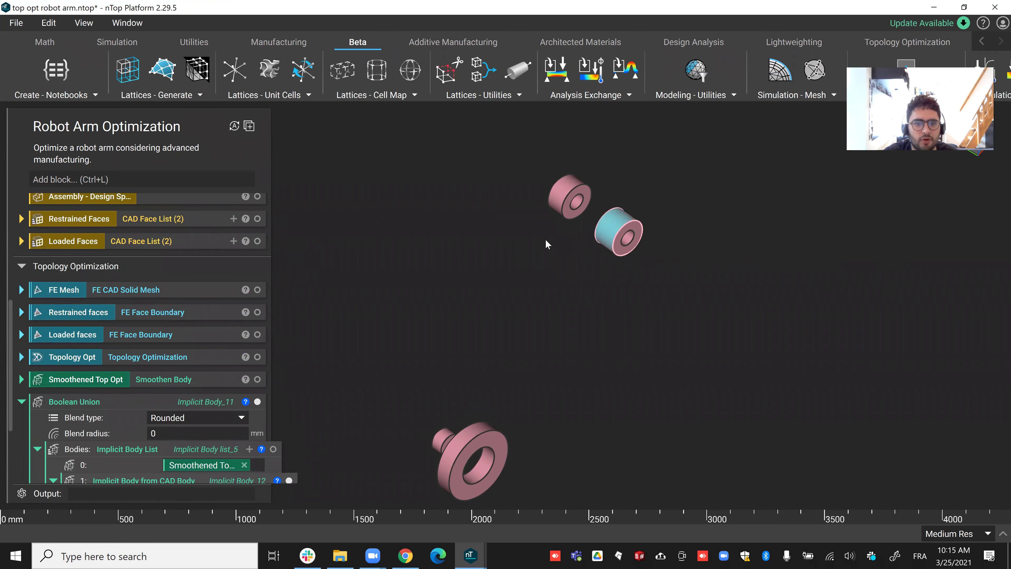
scroll(96, 245, up, 2)
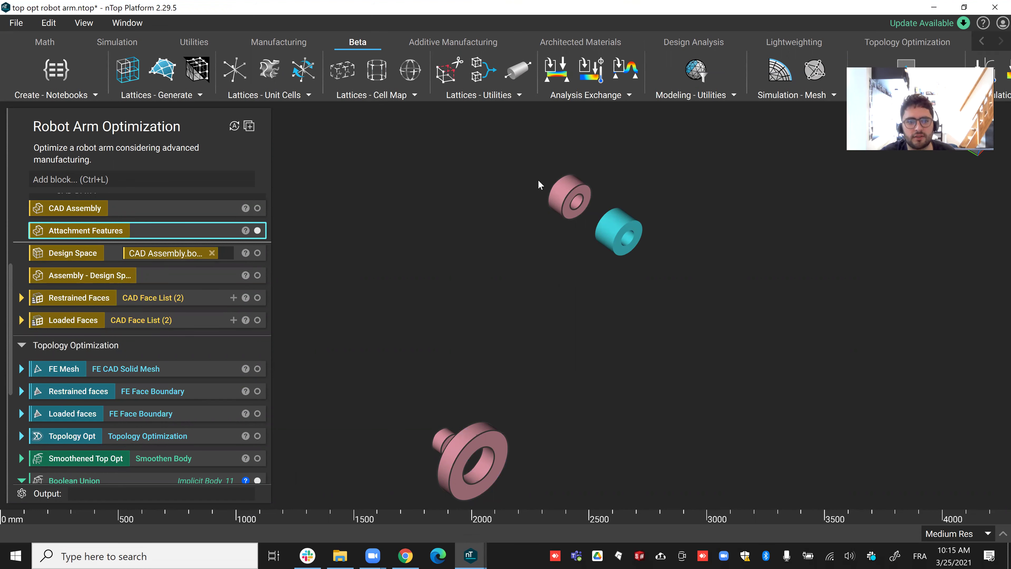
click(572, 188)
Step: Assign the bodies property of Attachment Features as the CAD body of the Implicit Body from CAD Body block
mouse_move(250, 235)
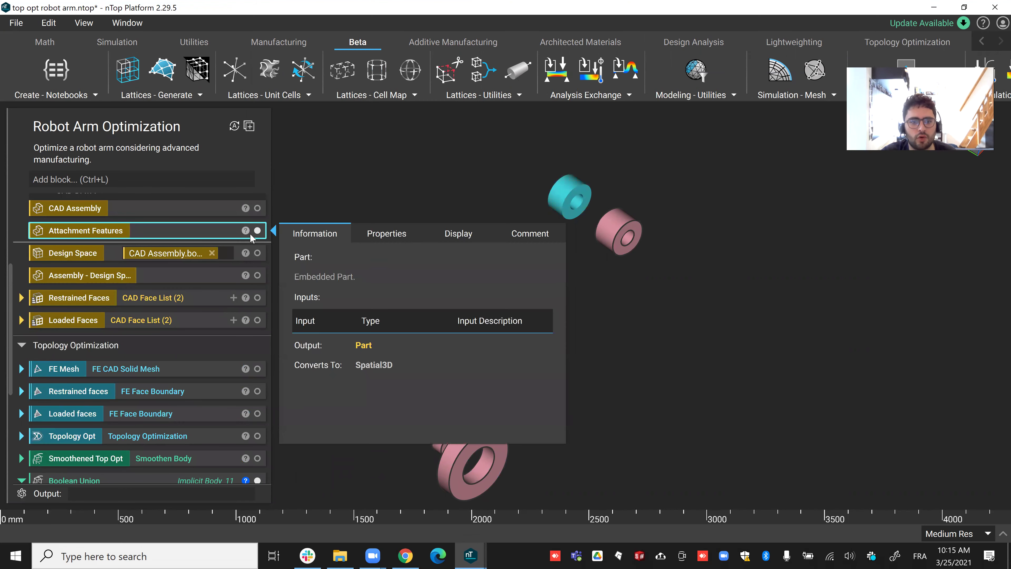
click(406, 235)
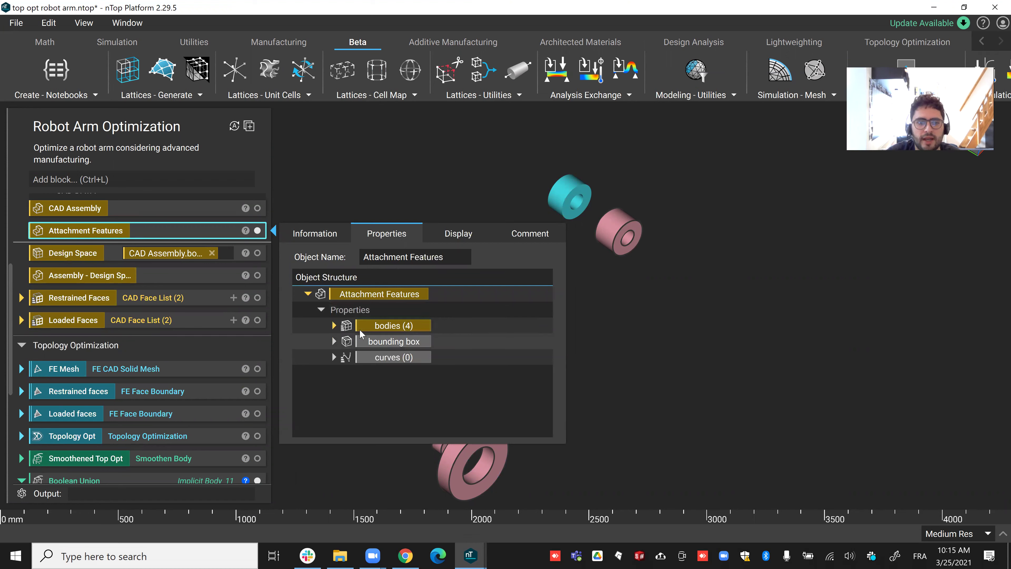
scroll(218, 432, down, 5)
drag(217, 428, 218, 382)
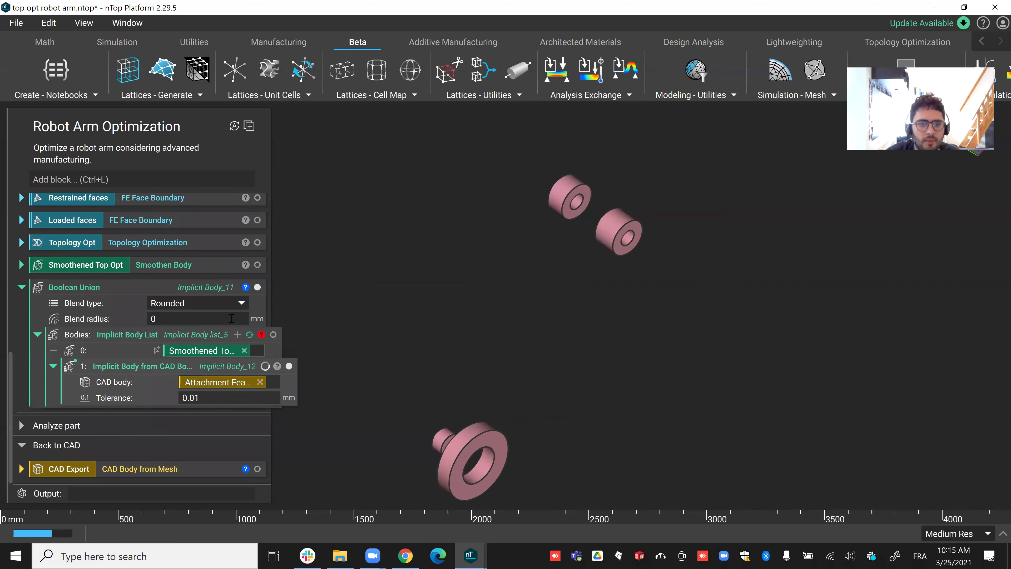
Step: Move the Implicit Body from CAD Body block out of the Boolean Union and add a second Boolean Union block below it
click(149, 367)
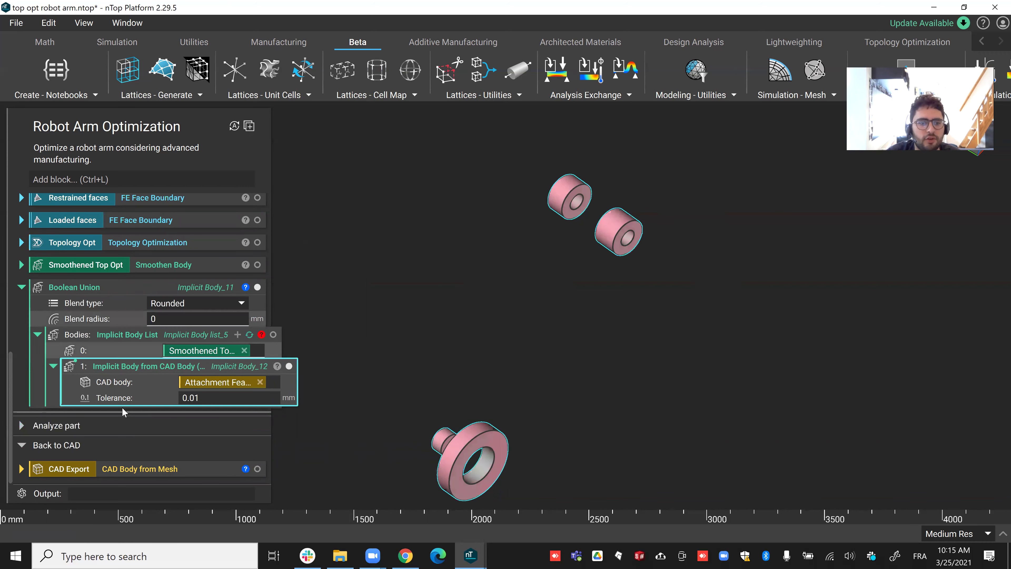
drag(122, 411, 122, 411)
click(97, 180)
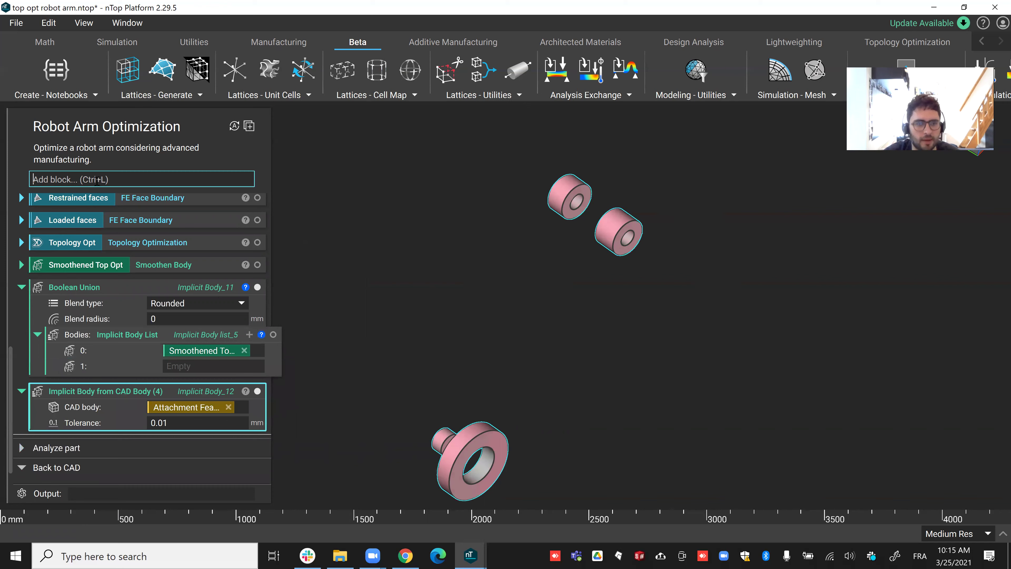
text(boolean un)
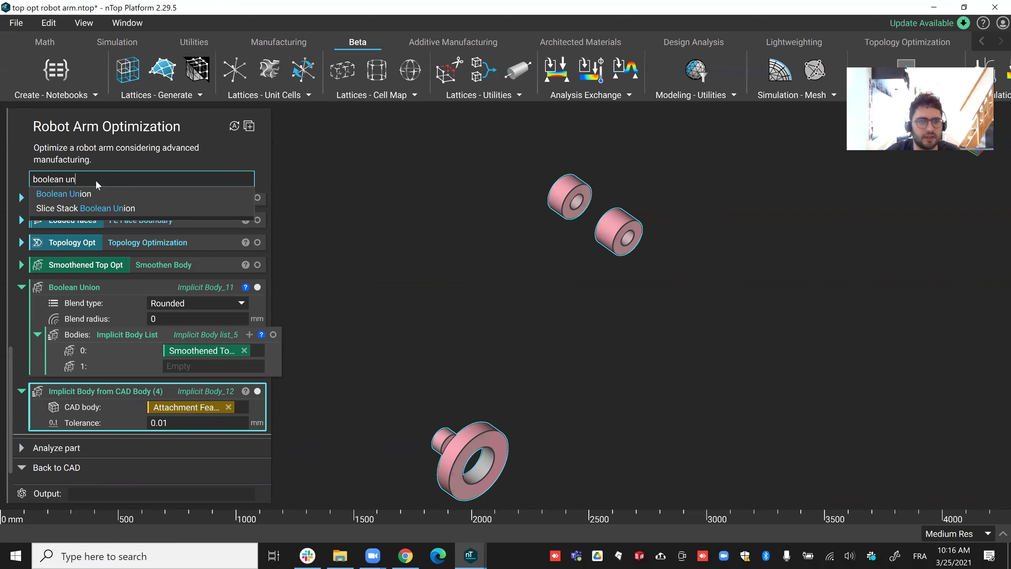
click(103, 196)
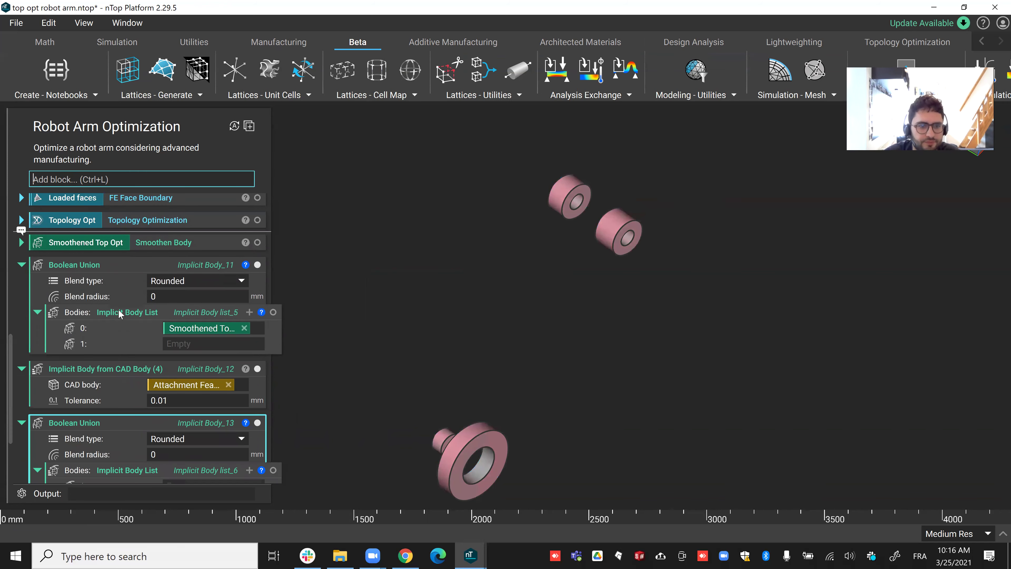
Step: Replace the second Boolean Union's body list with the Implicit Body from CAD Body block and nest that union as the first union's second body
click(101, 429)
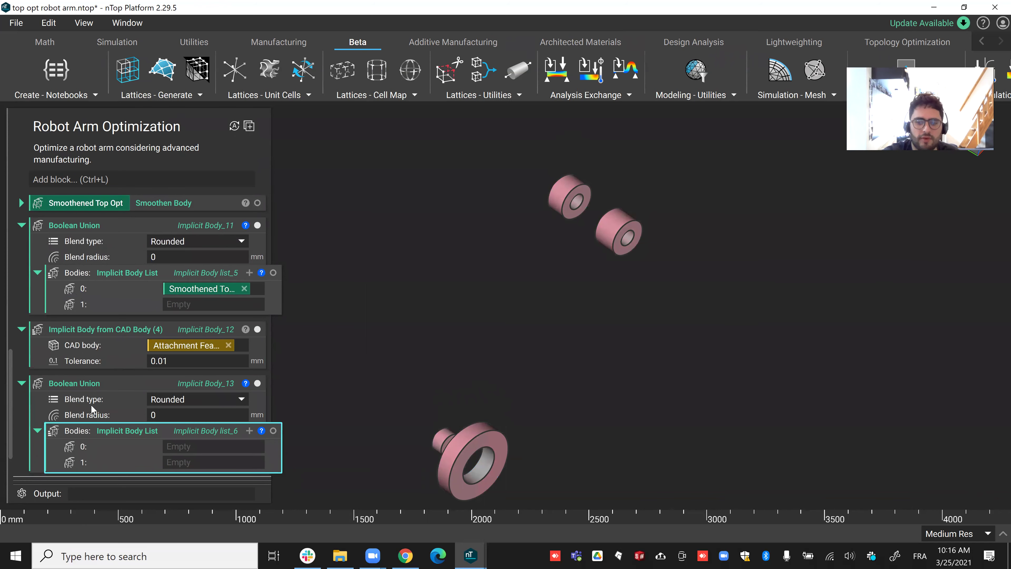
click(91, 405)
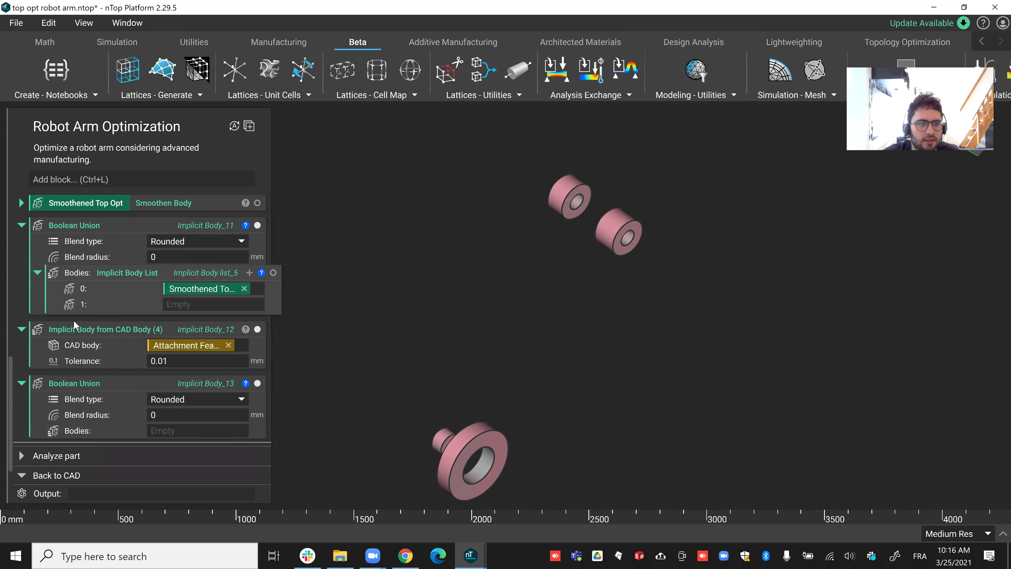
drag(87, 327, 198, 432)
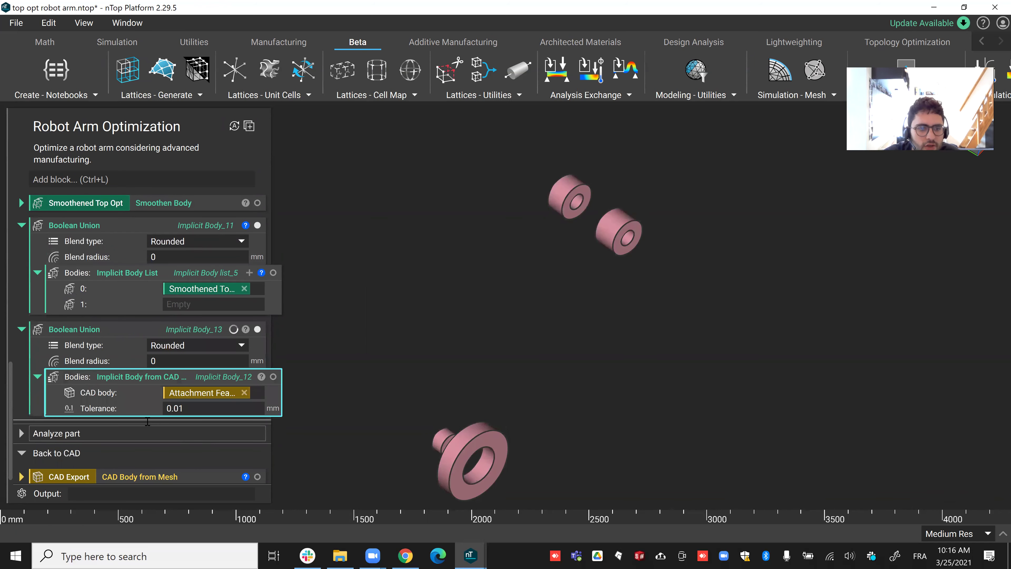
drag(91, 335, 222, 312)
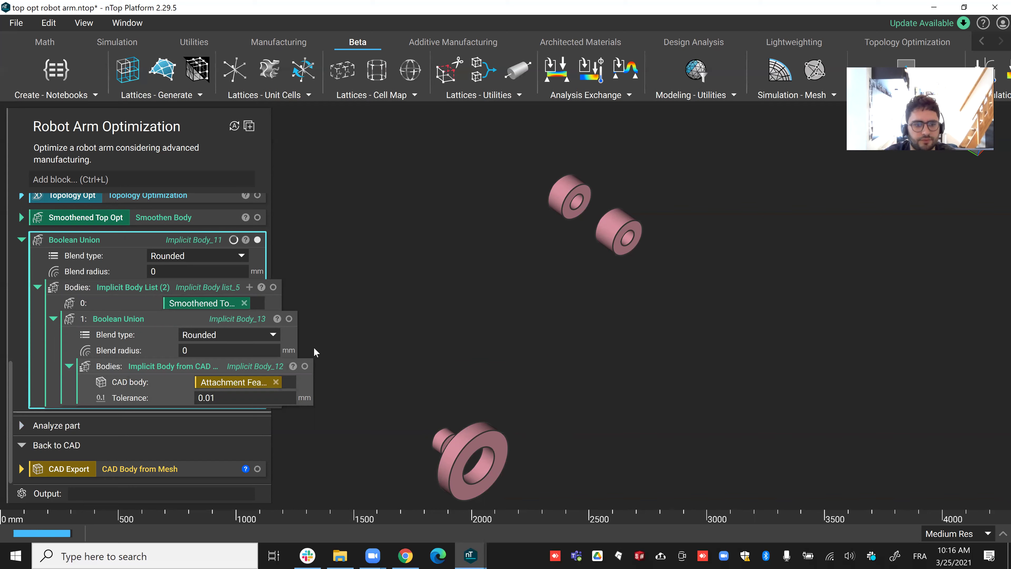
Step: Examine the united robot arm, focusing on the junctions between the two upper attachment rings and the organic struts
right_drag(644, 310, 515, 219)
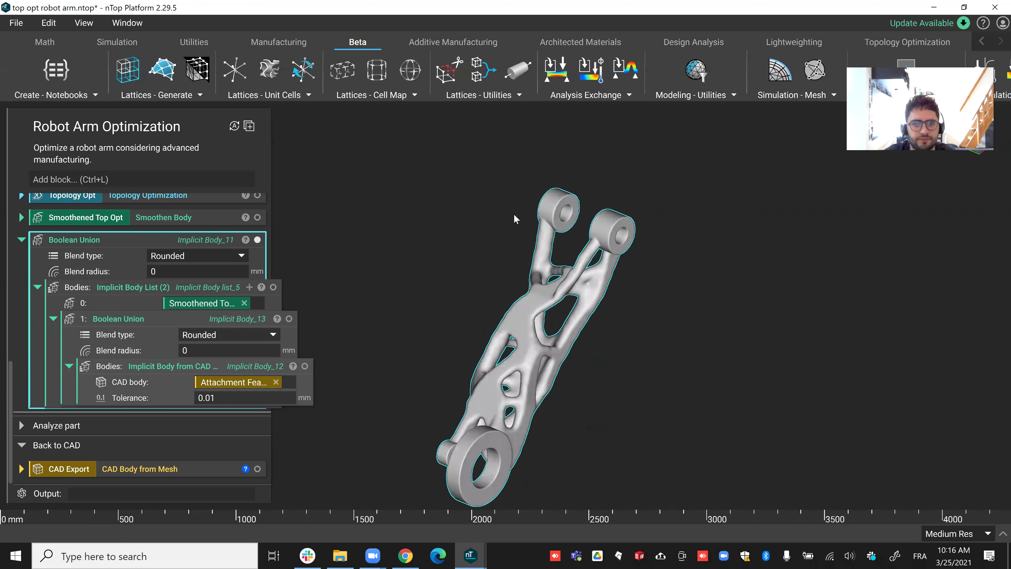
right_drag(500, 255, 557, 239)
scroll(597, 227, up, 4)
middle_drag(610, 222, 382, 315)
right_drag(382, 315, 500, 266)
scroll(457, 249, up, 5)
right_drag(599, 324, 534, 354)
scroll(534, 354, up, 3)
right_drag(616, 324, 556, 252)
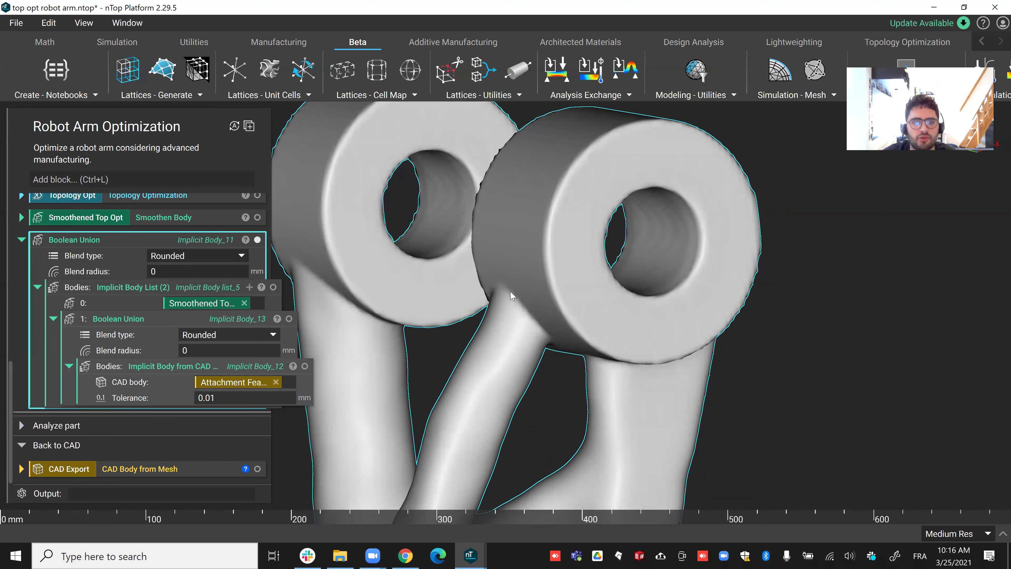
Step: Check the blend radius of TopOp Body's nested Boolean Union in the Robot Arm Topology Optimization file, and return to top opt robot arm
mouse_move(470, 556)
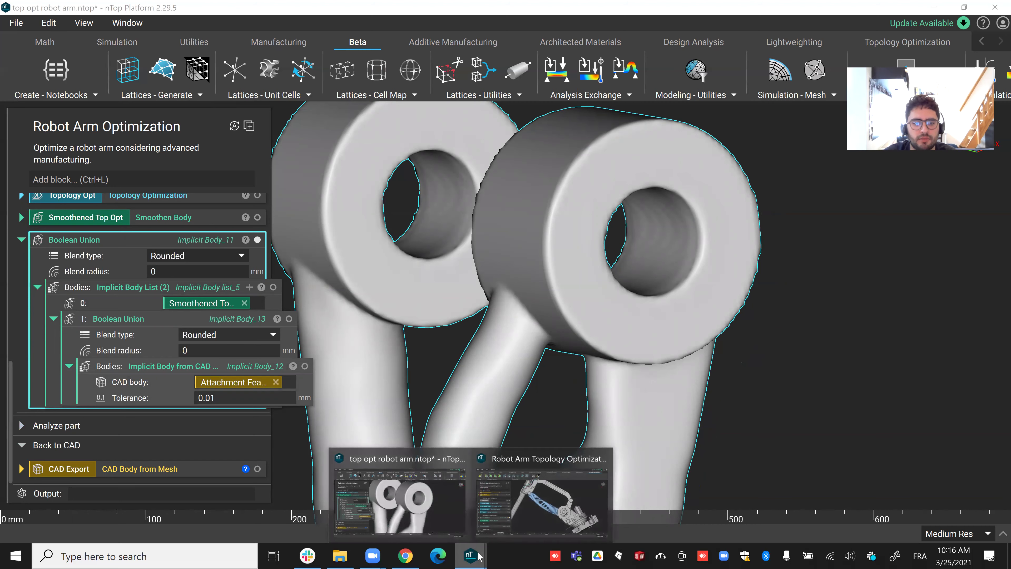
click(561, 498)
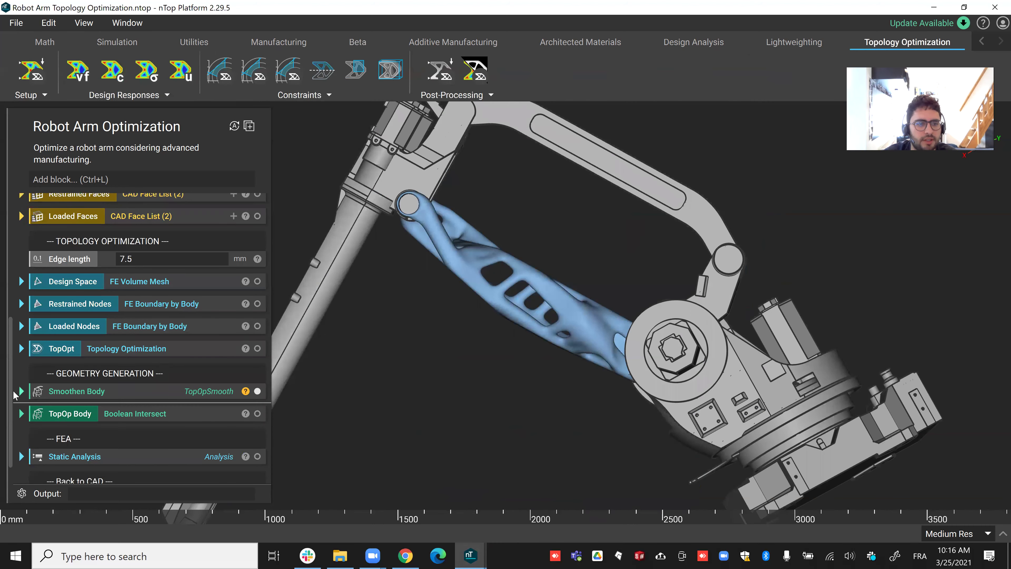
scroll(22, 389, down, 1)
click(22, 383)
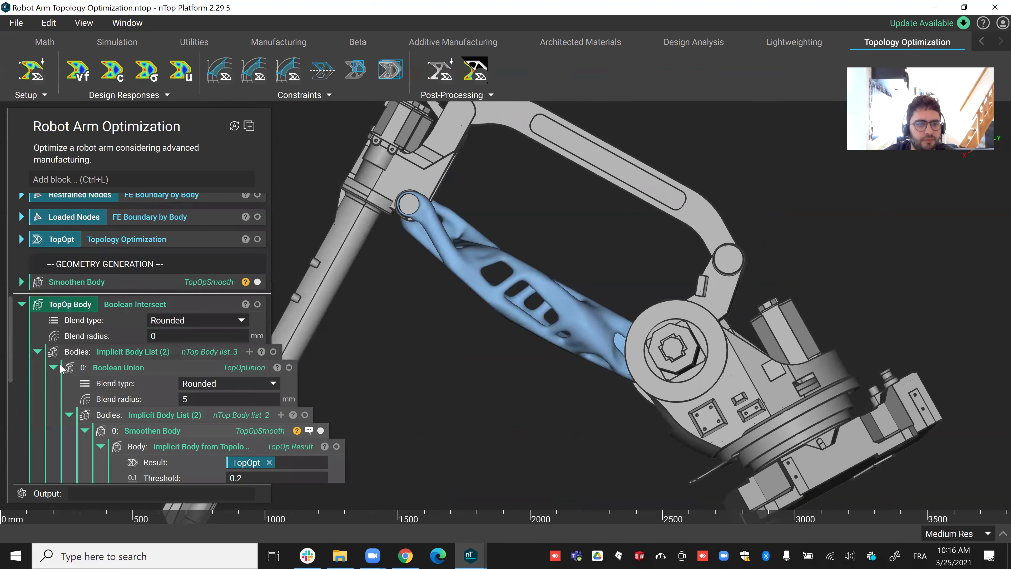
double_click(186, 399)
middle_drag(591, 247, 432, 220)
scroll(438, 226, up, 5)
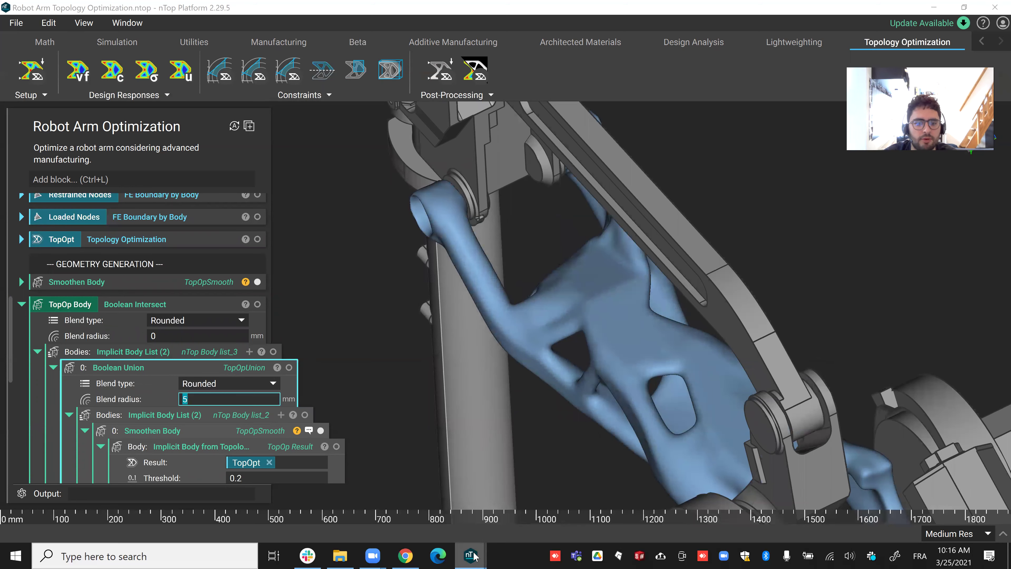
mouse_move(471, 555)
click(404, 515)
scroll(517, 319, up, 1)
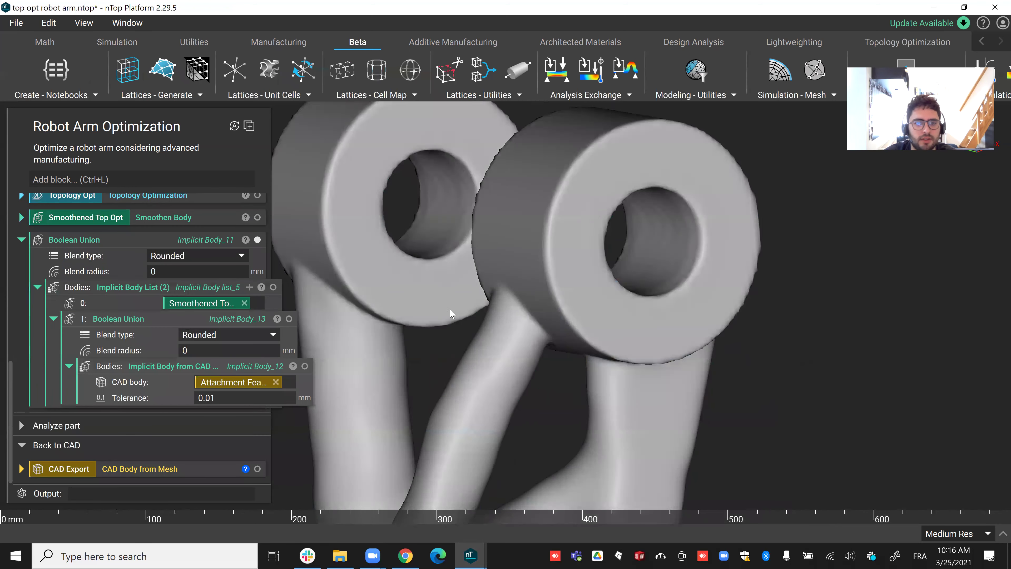
scroll(620, 327, down, 2)
scroll(563, 319, up, 3)
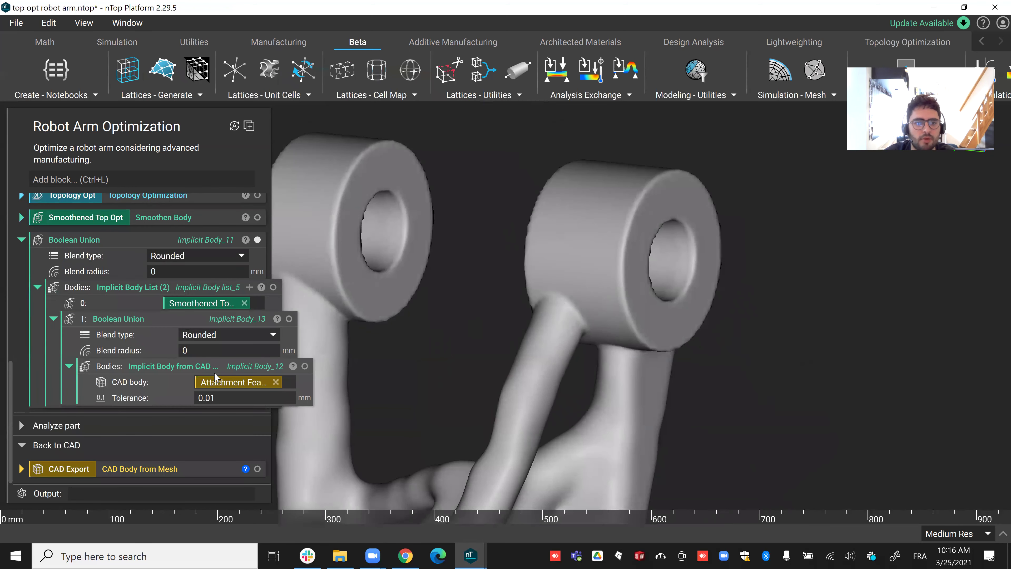
Step: Set the nested Boolean Union's blend radius to 5 mm and check the ring junctions
click(209, 350)
text(5)
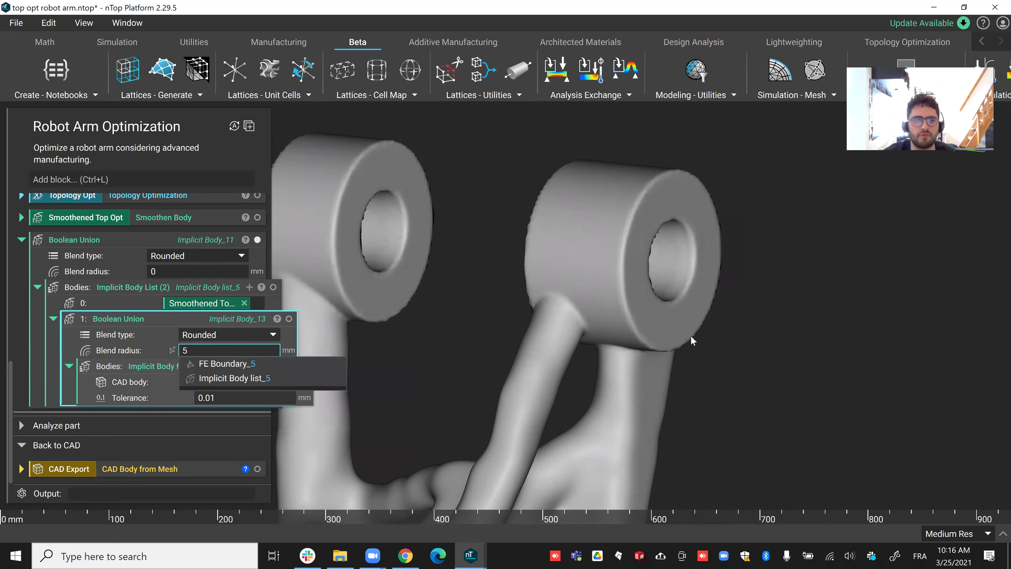
key(Return)
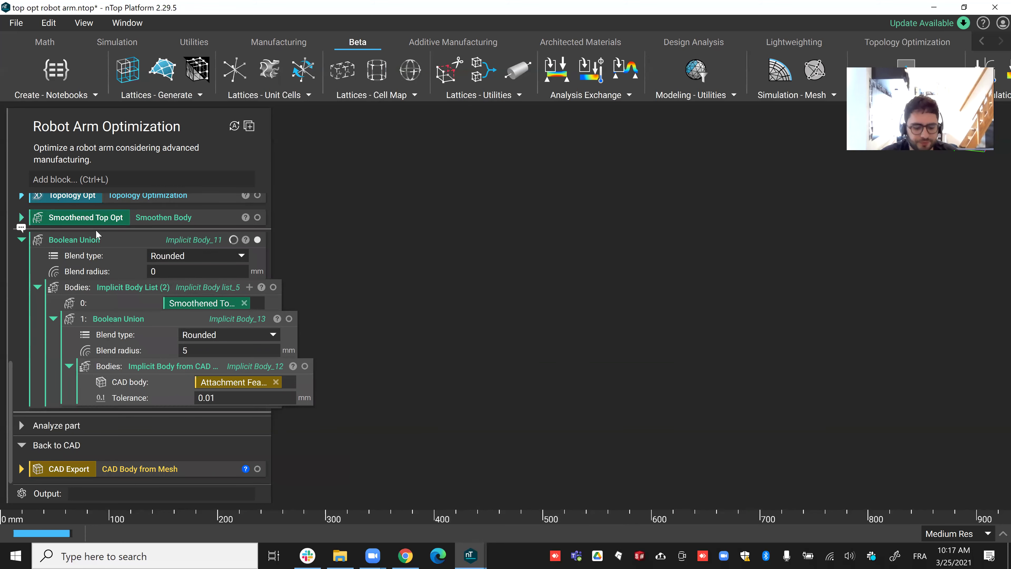
scroll(597, 329, down, 5)
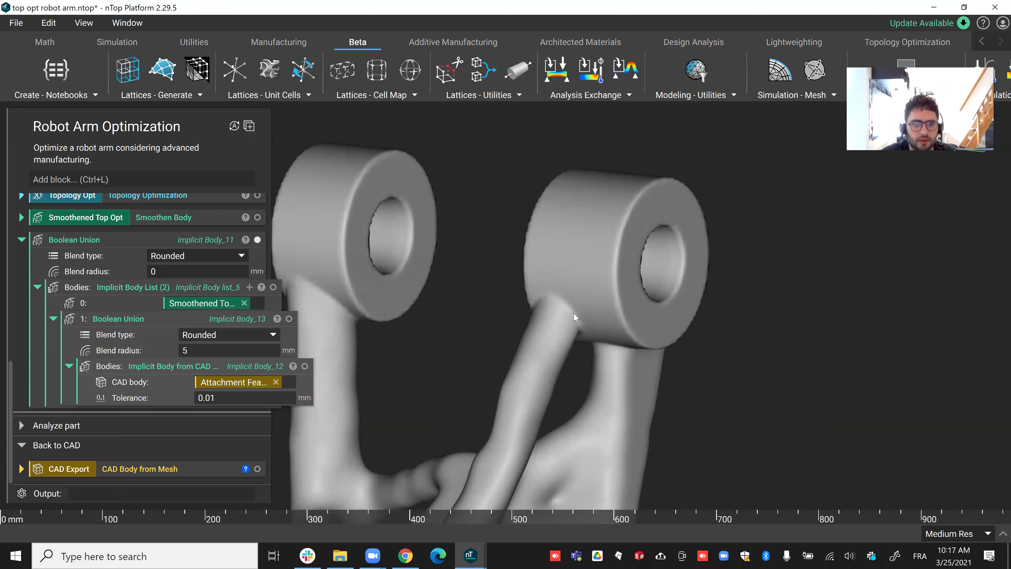
scroll(592, 324, down, 5)
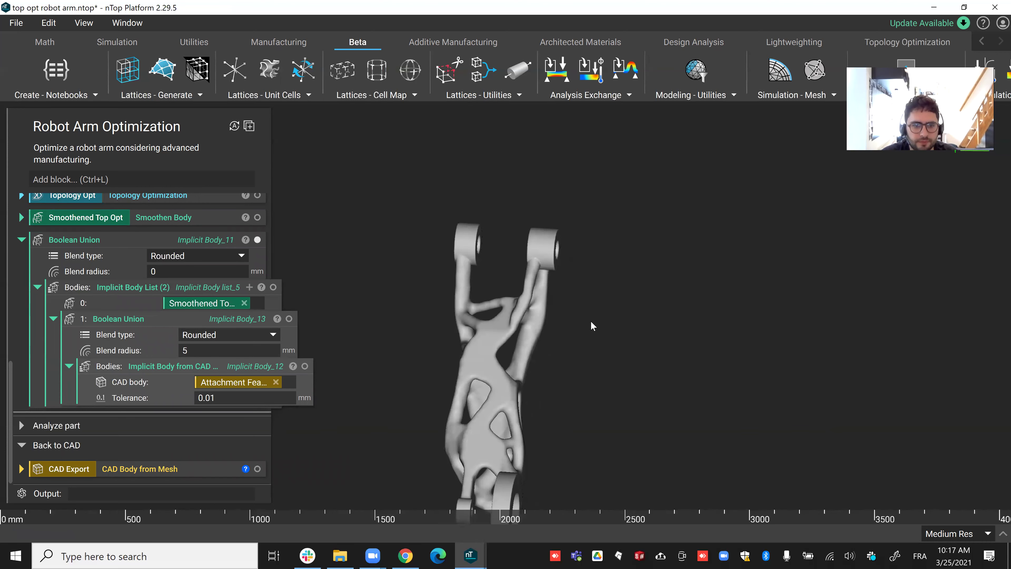
Step: Set the outer Boolean Union's blend radius to 5 mm and the nested Boolean Union's blend radius to 0 mm
click(155, 273)
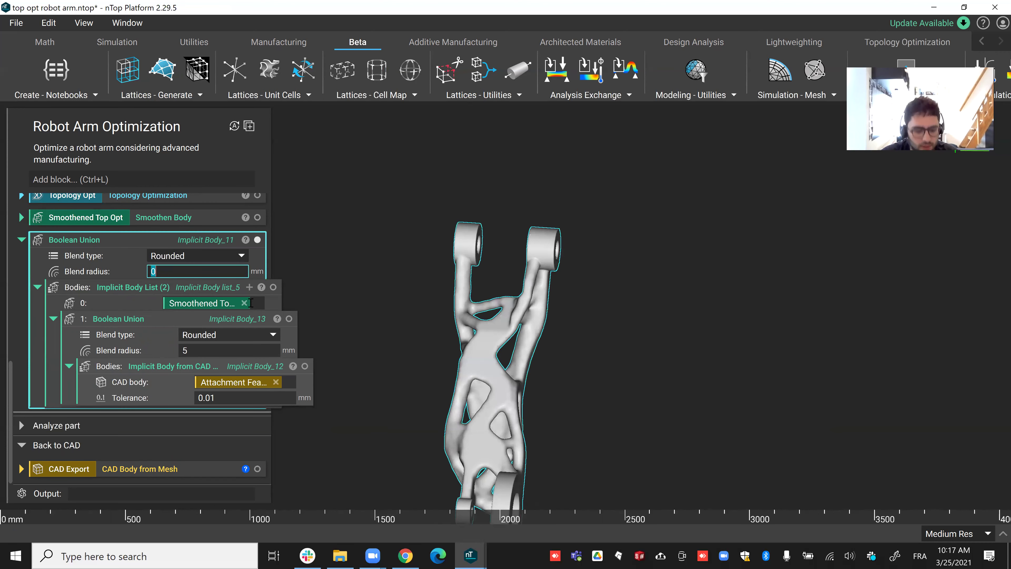
key(BackSpace)
text(5)
click(217, 351)
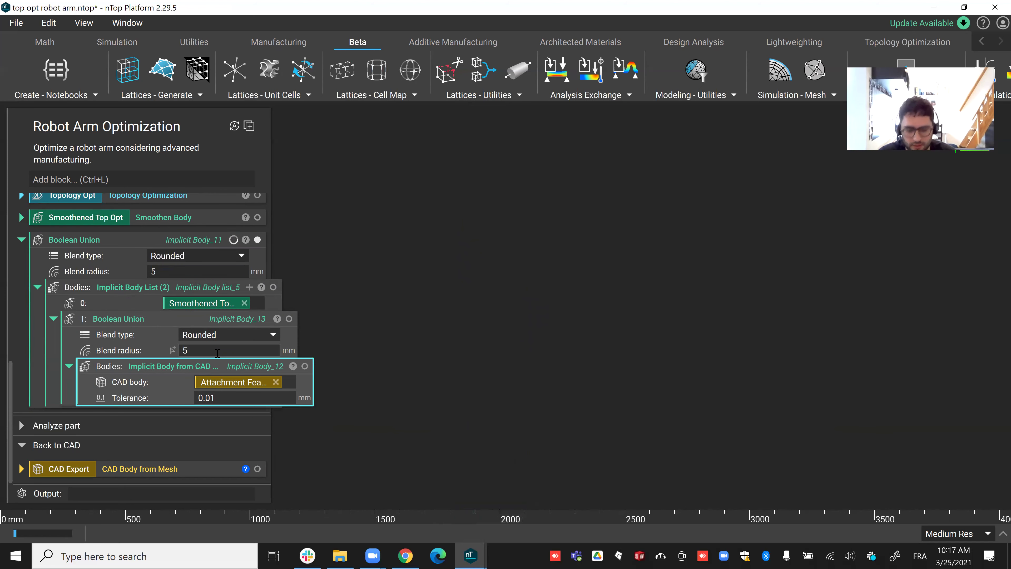
text(0)
key(Return)
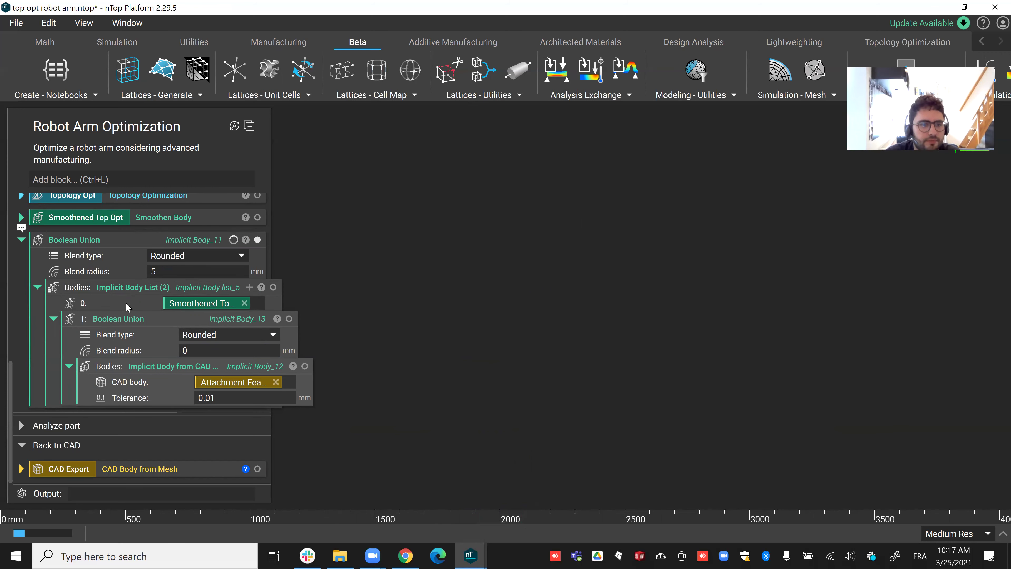
Step: Collapse the nested Boolean Union and examine the blended transitions around the arm's upper attachment rings
click(52, 320)
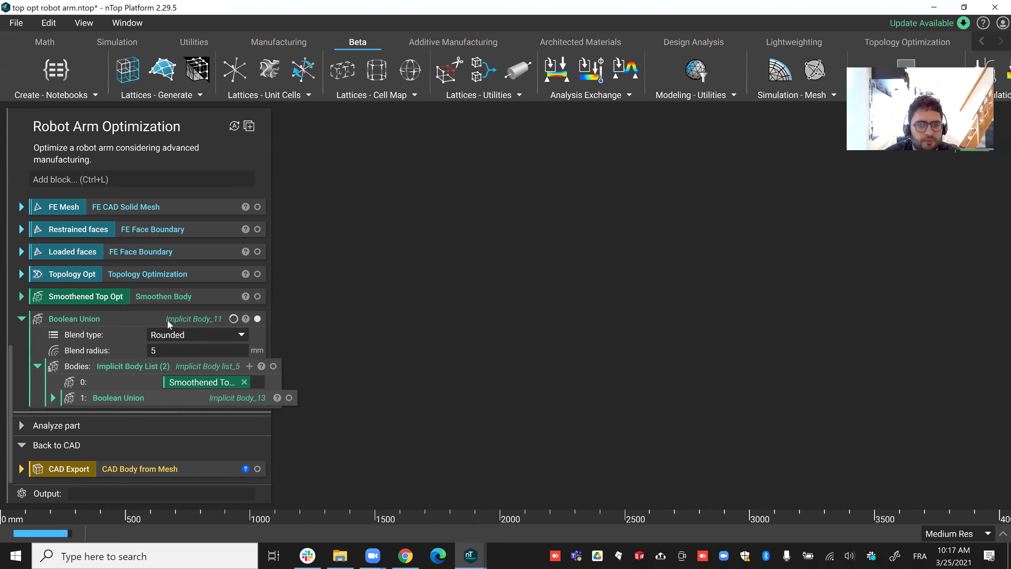
scroll(609, 321, up, 2)
middle_drag(608, 321, 673, 175)
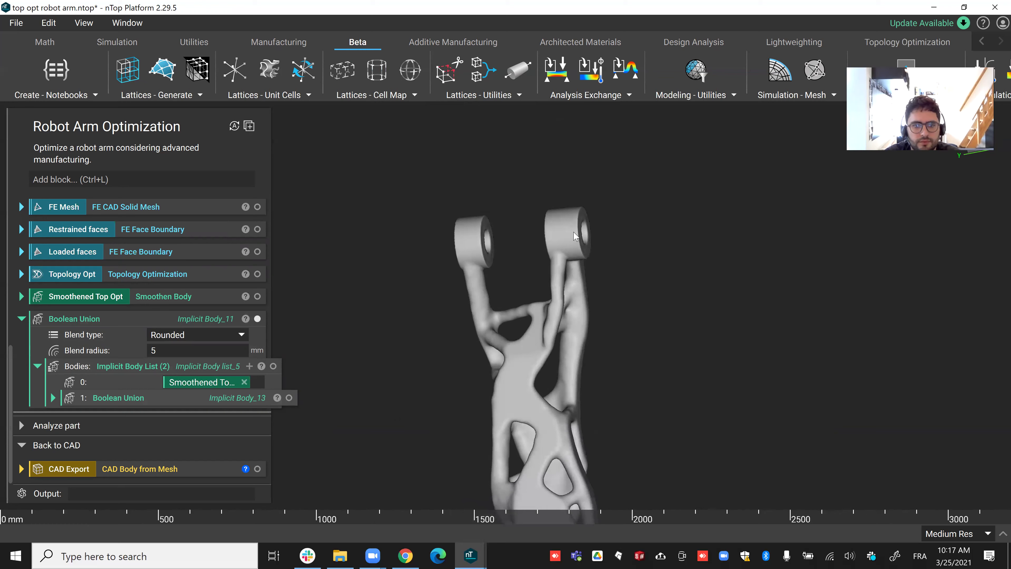
scroll(574, 231, up, 5)
middle_drag(551, 280, 655, 304)
middle_drag(805, 204, 449, 249)
middle_drag(675, 236, 404, 336)
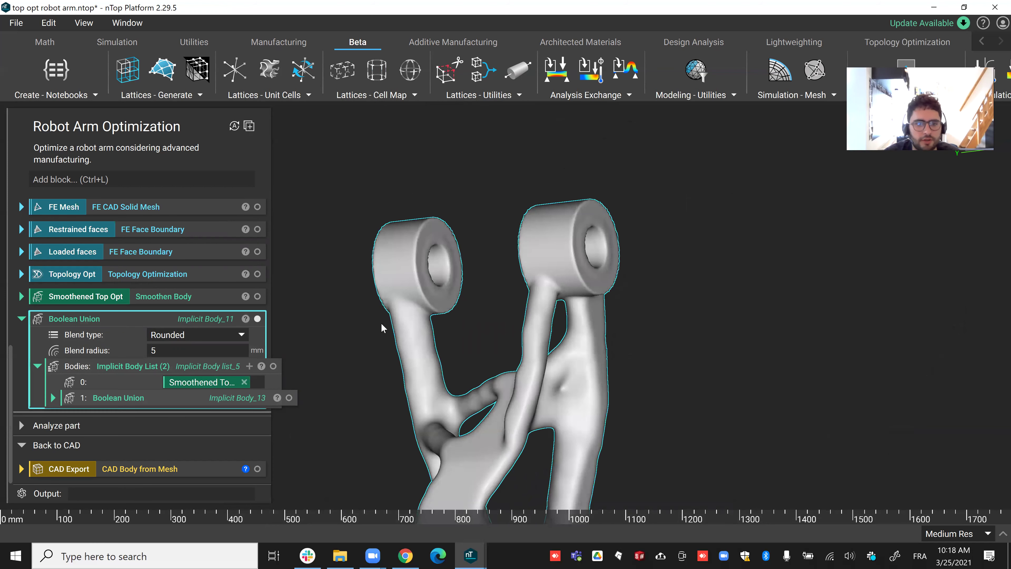
Step: Add a Boolean Intersect block and nest the outer Boolean Union as its first body
click(99, 180)
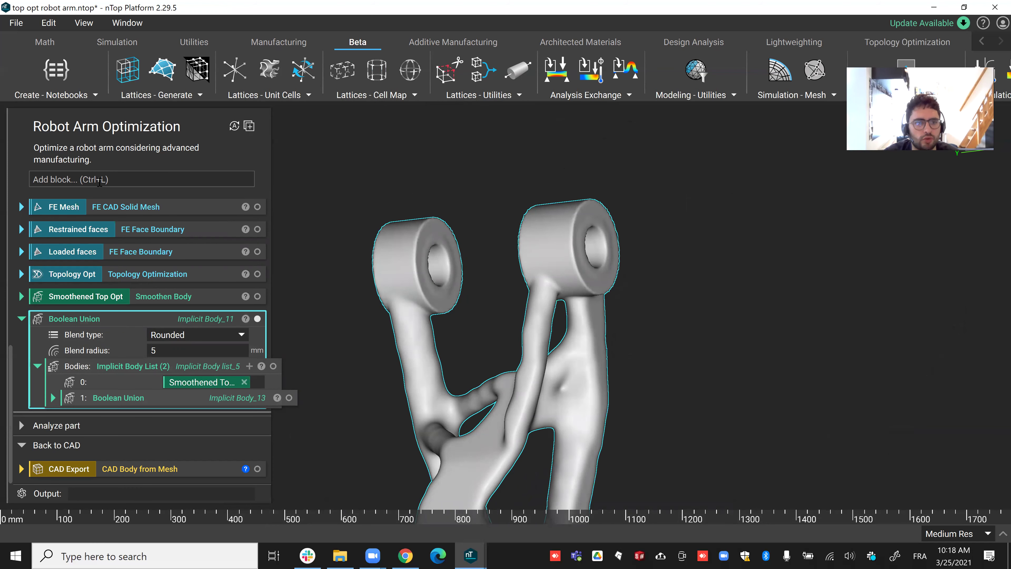
text(BOOLEAN INT)
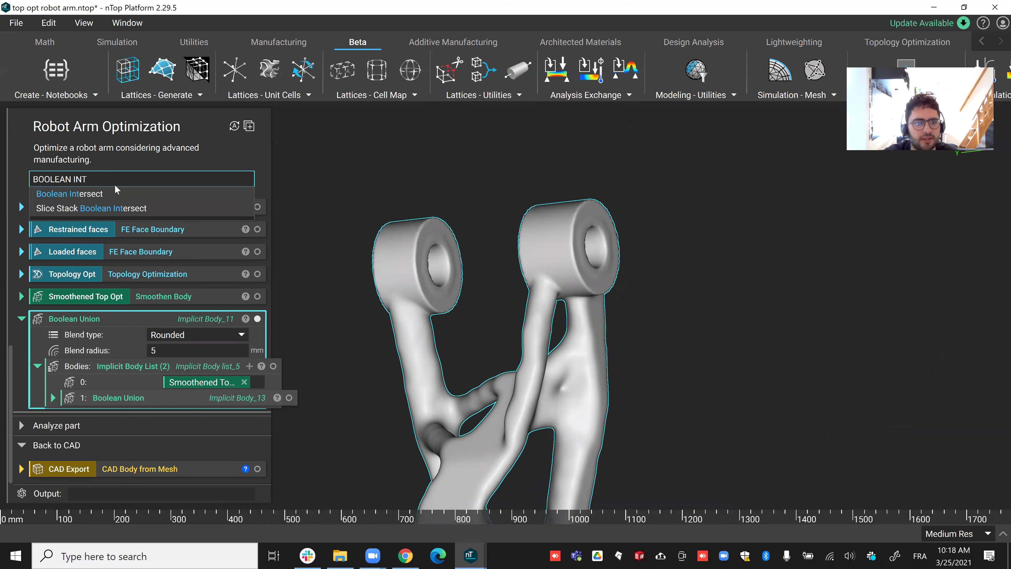
click(115, 191)
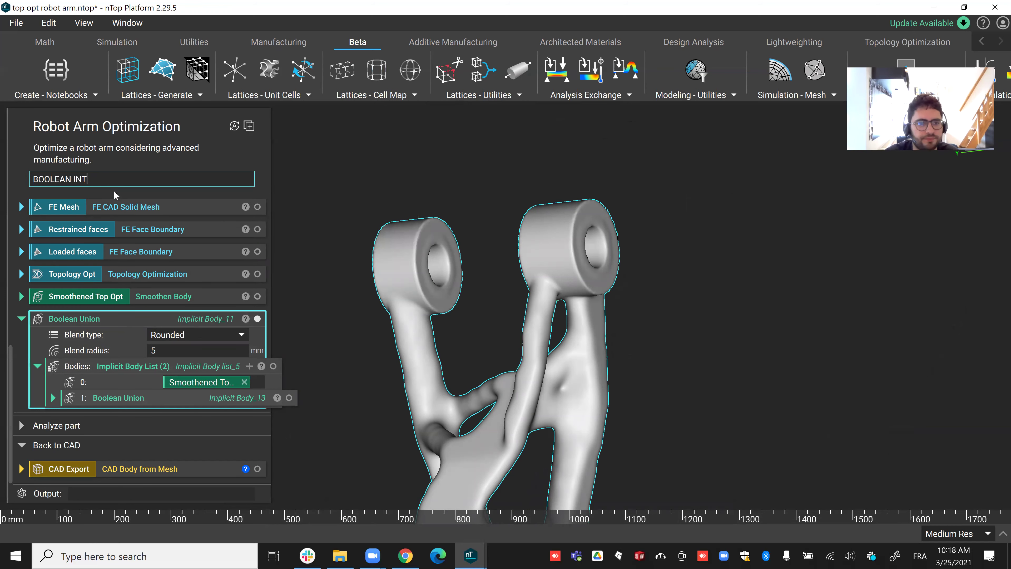
scroll(87, 389, down, 1)
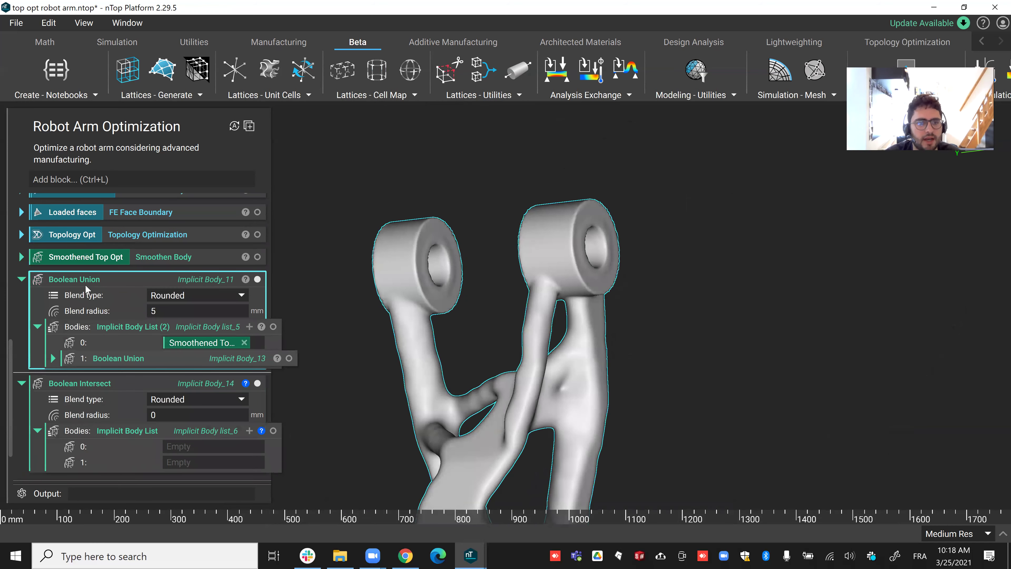
drag(228, 329, 204, 444)
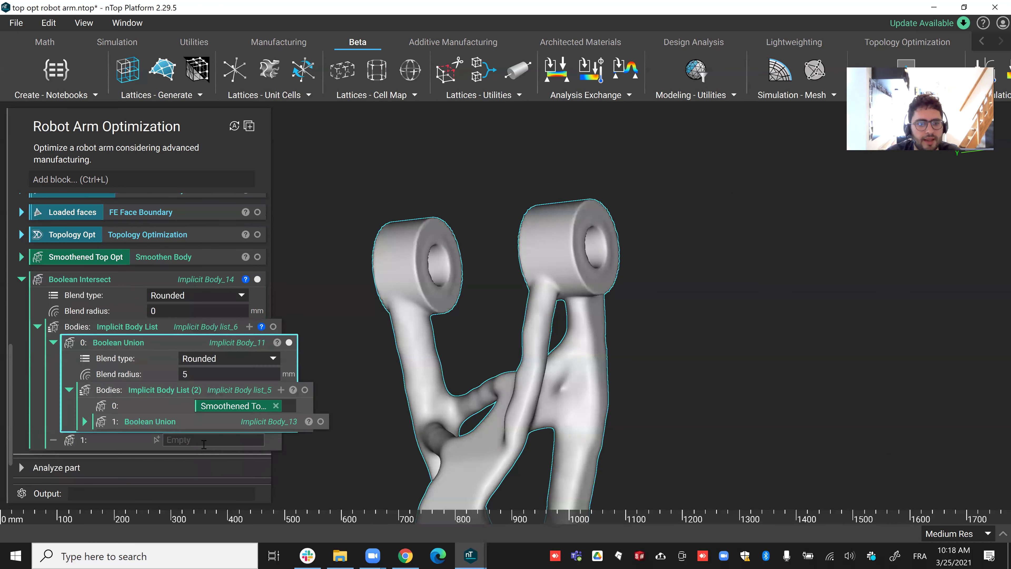
Step: Insert an Implicit Body from CAD Body block as the Boolean Intersect's second body, with Design Space as its CAD body
click(179, 438)
text(impl)
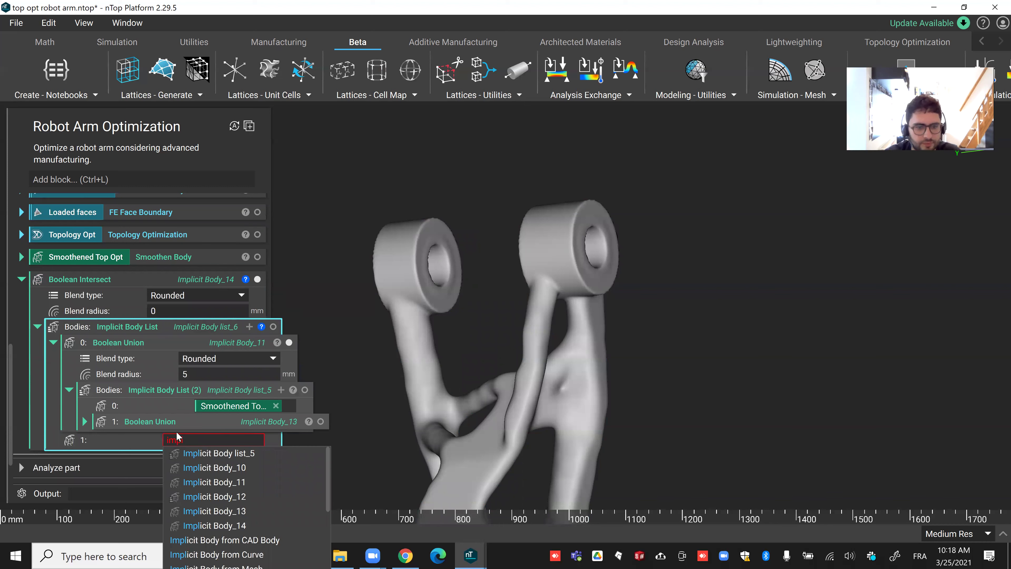
click(302, 541)
click(228, 456)
text(des)
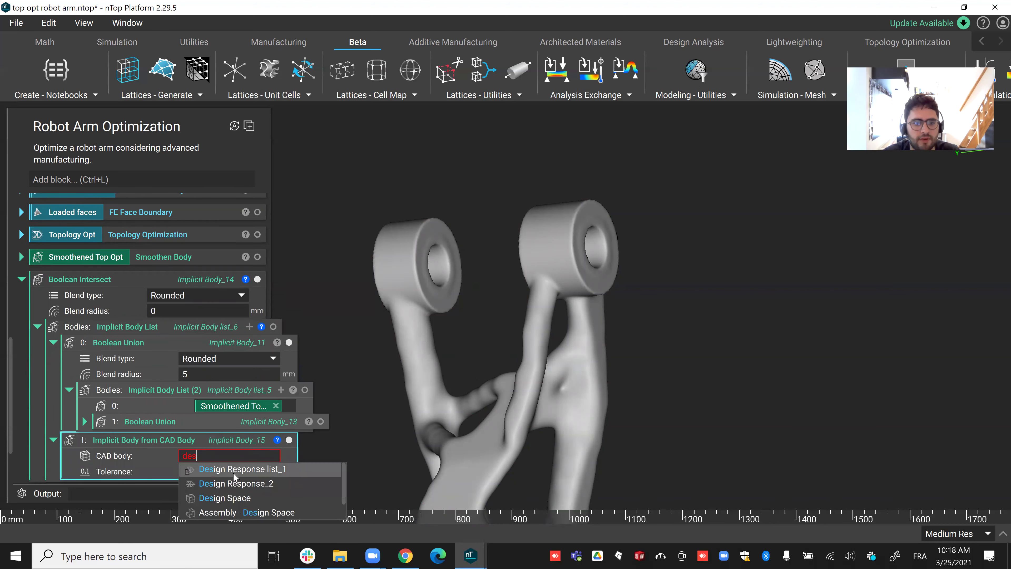
click(231, 497)
click(336, 414)
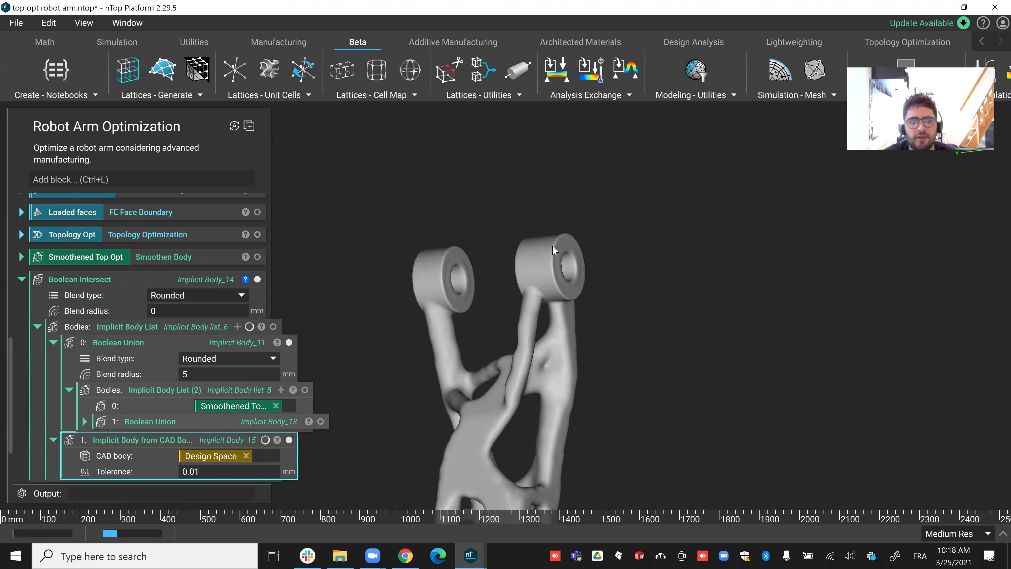
scroll(552, 245, down, 3)
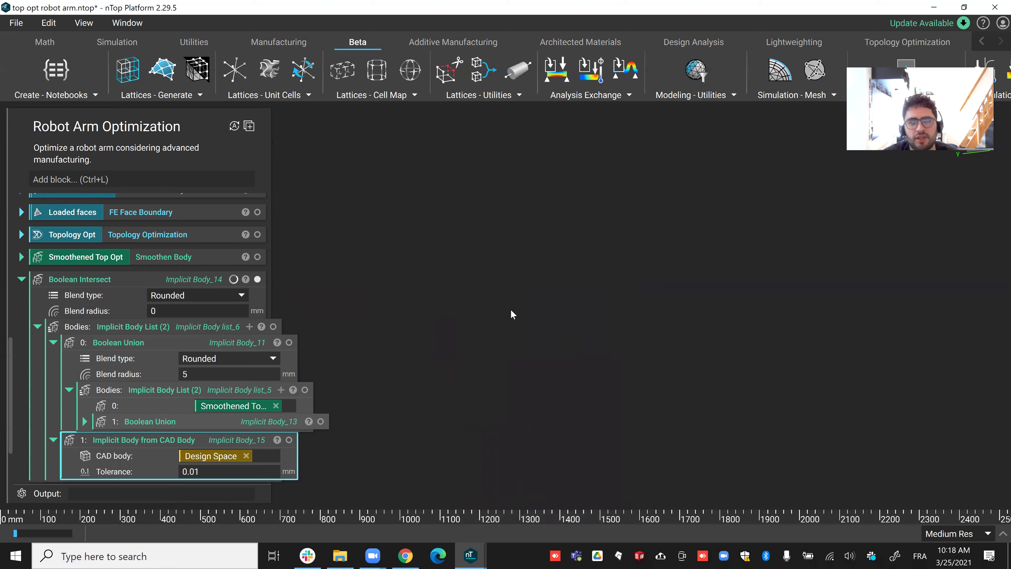
Step: Make the Boolean Intersect block a variable named Smoothened Top Opt et Interfaces and collapse it
click(137, 278)
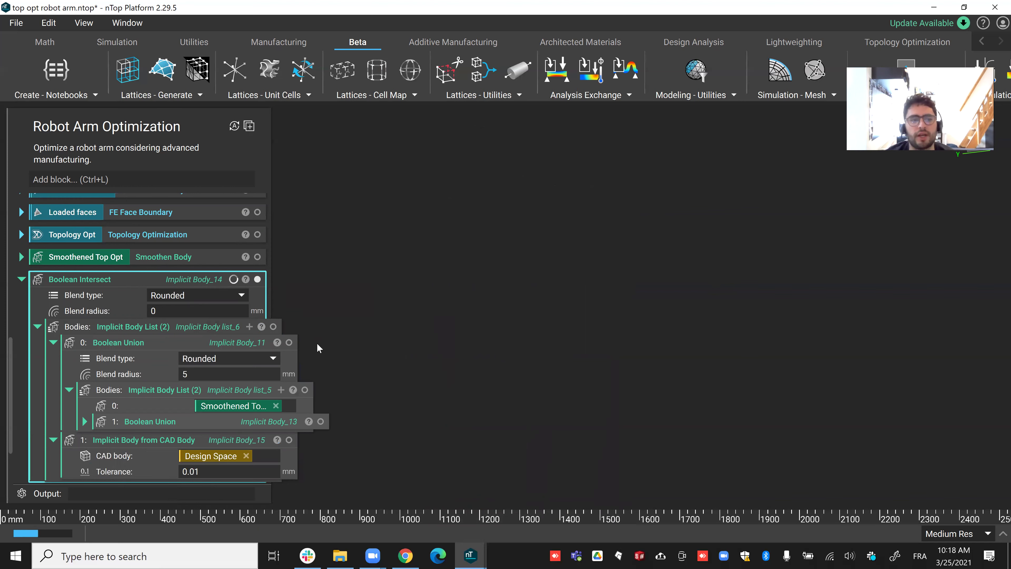
right_click(176, 280)
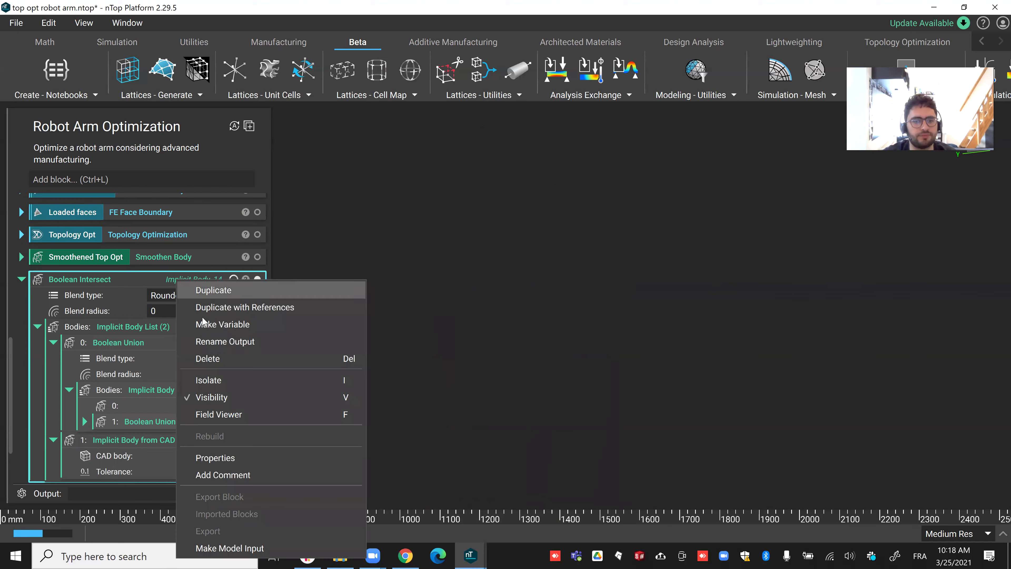
click(68, 280)
double_click(68, 279)
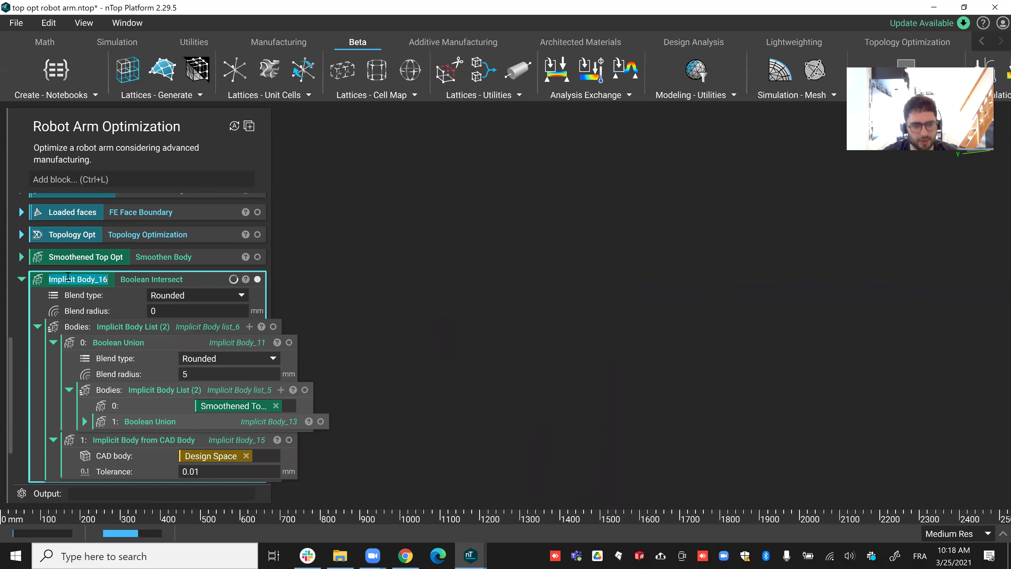
text(Smoothene)
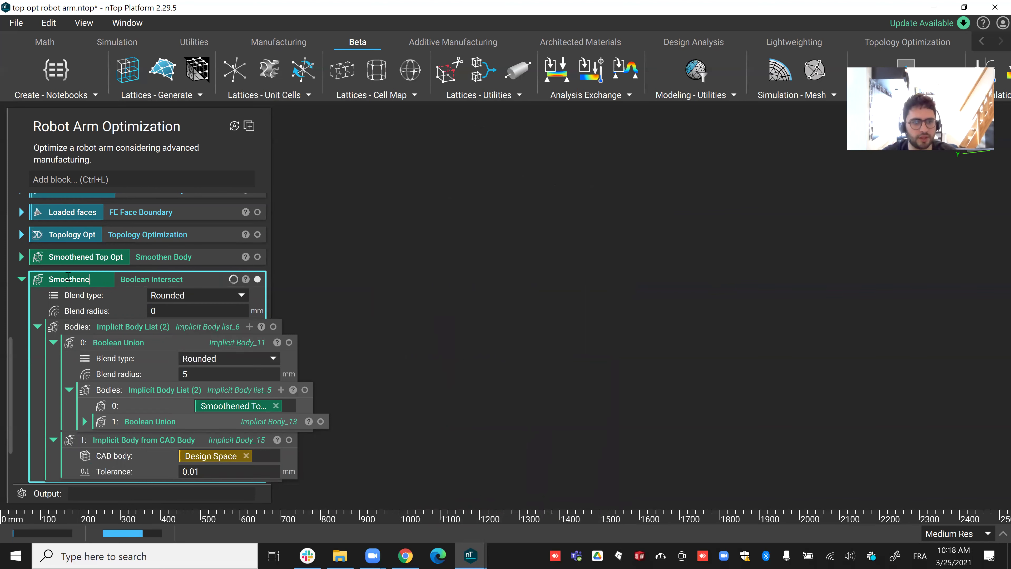
text(d Top Op)
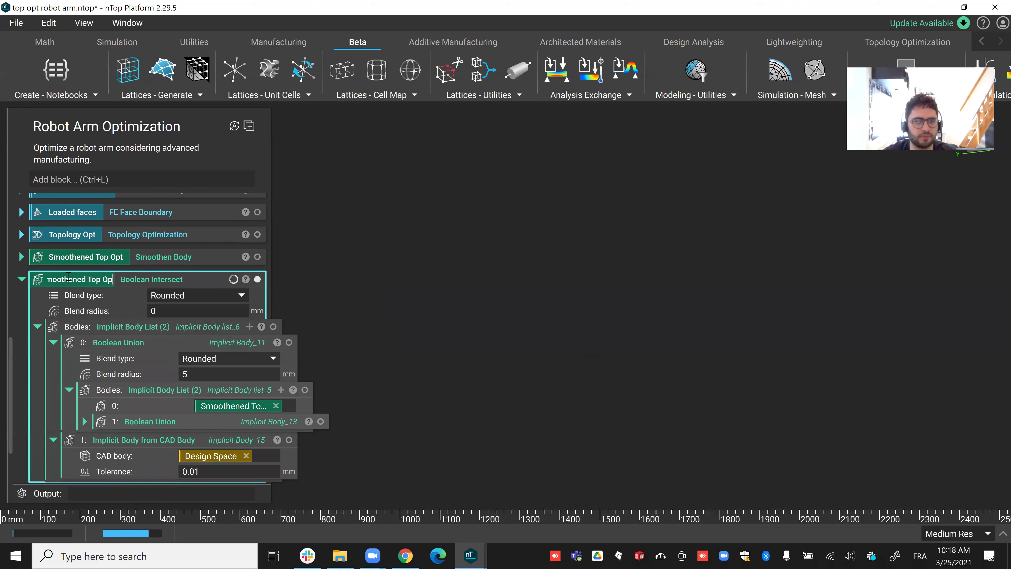
text(t et Intera)
key(BackSpace)
text(faces)
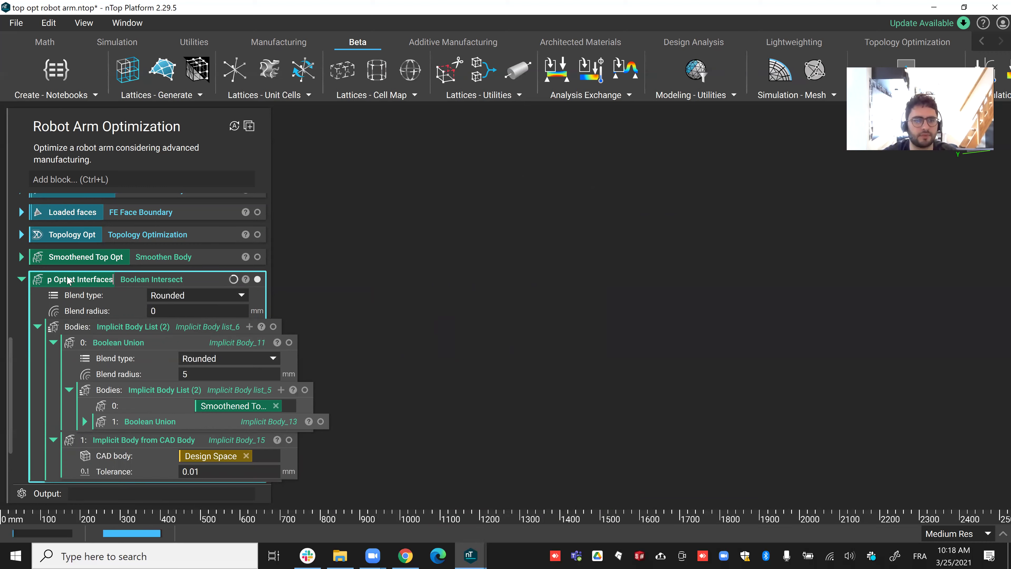
key(Return)
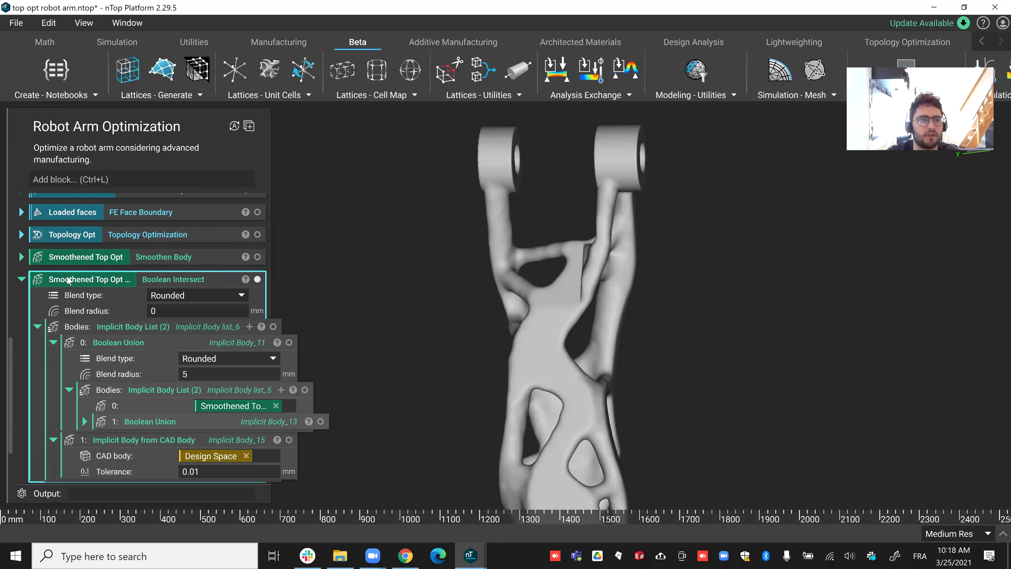
click(20, 282)
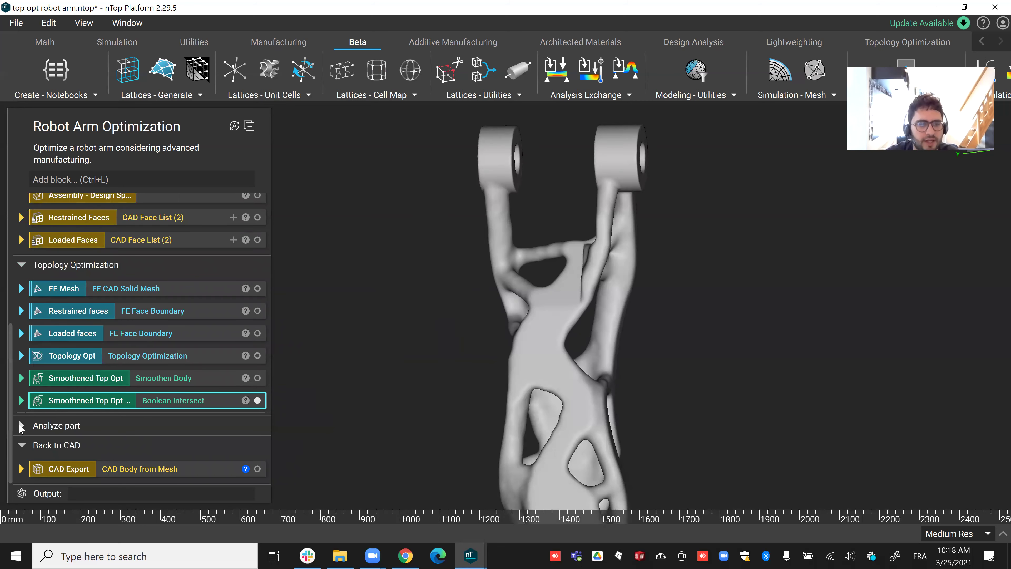
Step: Show the assembly without the design space alongside the trimmed arm and examine how the arm fits at the lower joint
scroll(570, 332, down, 5)
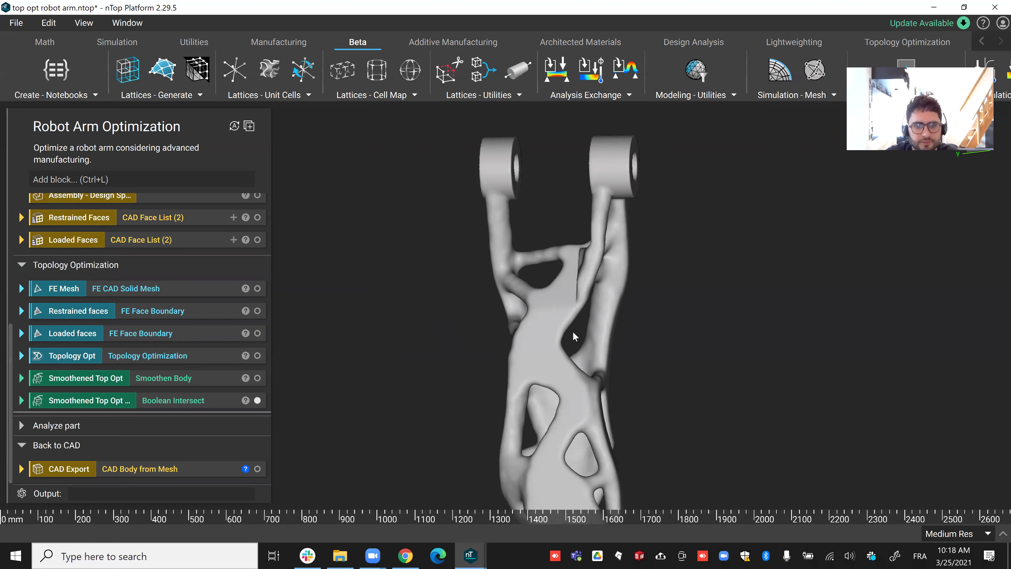
right_drag(597, 390, 674, 370)
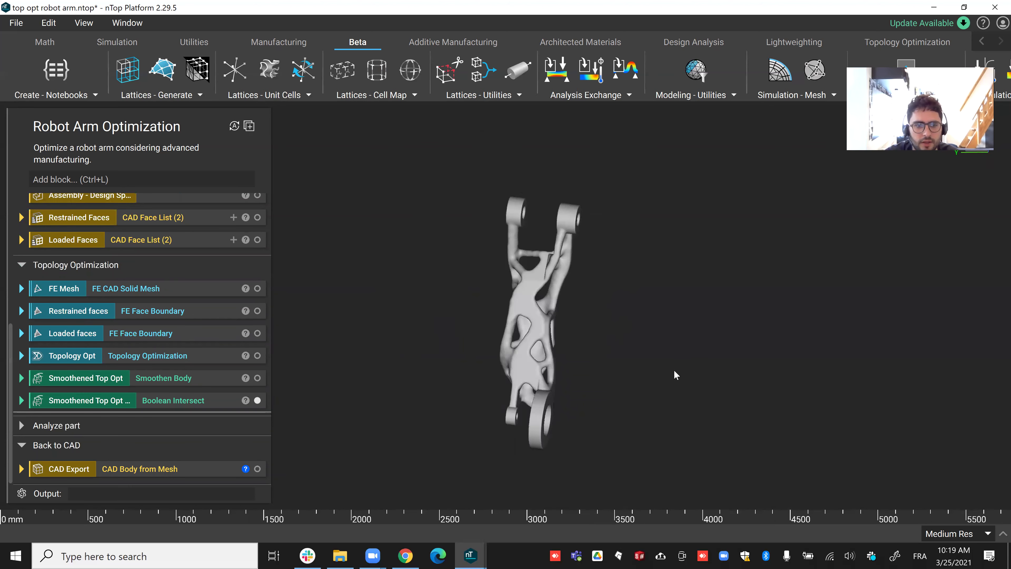
scroll(82, 350, up, 6)
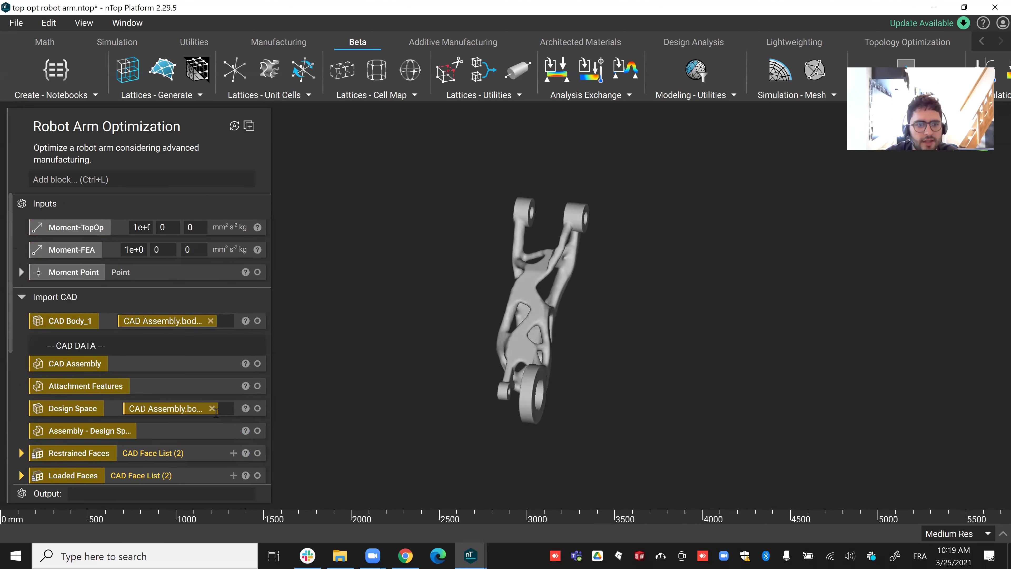
click(258, 431)
right_drag(487, 373, 309, 353)
scroll(464, 358, up, 4)
middle_drag(381, 309, 473, 255)
right_drag(473, 255, 585, 167)
scroll(541, 323, up, 4)
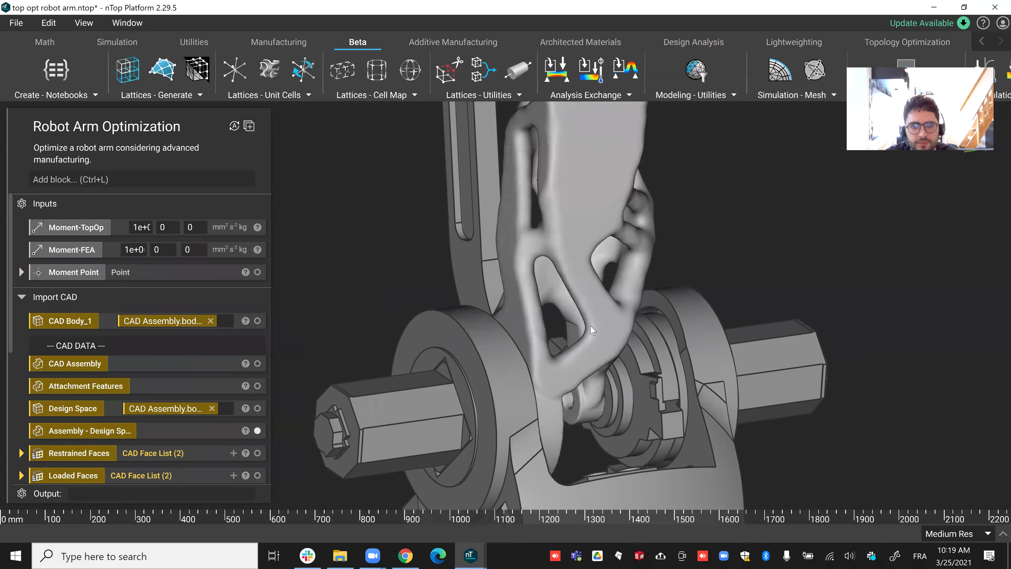
middle_drag(591, 332, 660, 258)
right_drag(660, 258, 589, 271)
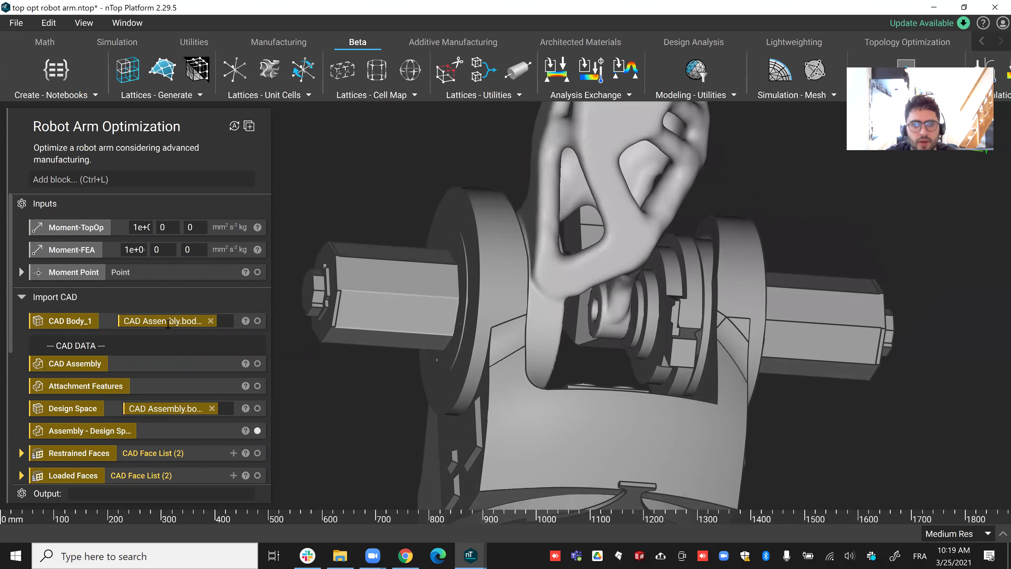
Step: Isolate the Smoothened Top Opt body, show the surrounding assembly again, and examine the arm's lower end without interfaces
scroll(169, 357, down, 5)
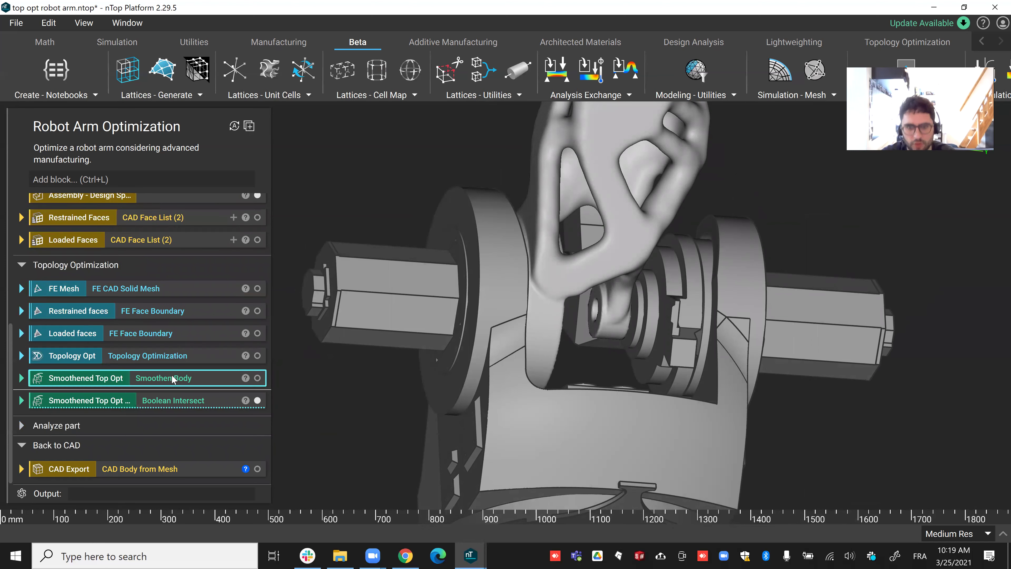
click(171, 375)
right_drag(784, 350, 351, 288)
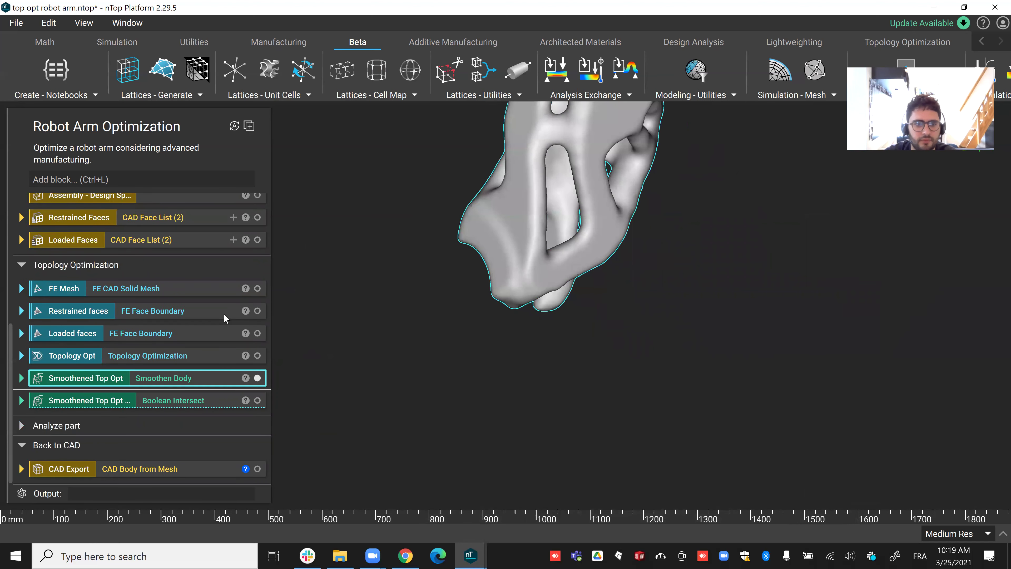
scroll(224, 327, up, 5)
click(258, 392)
right_drag(676, 303, 491, 257)
scroll(254, 397, down, 2)
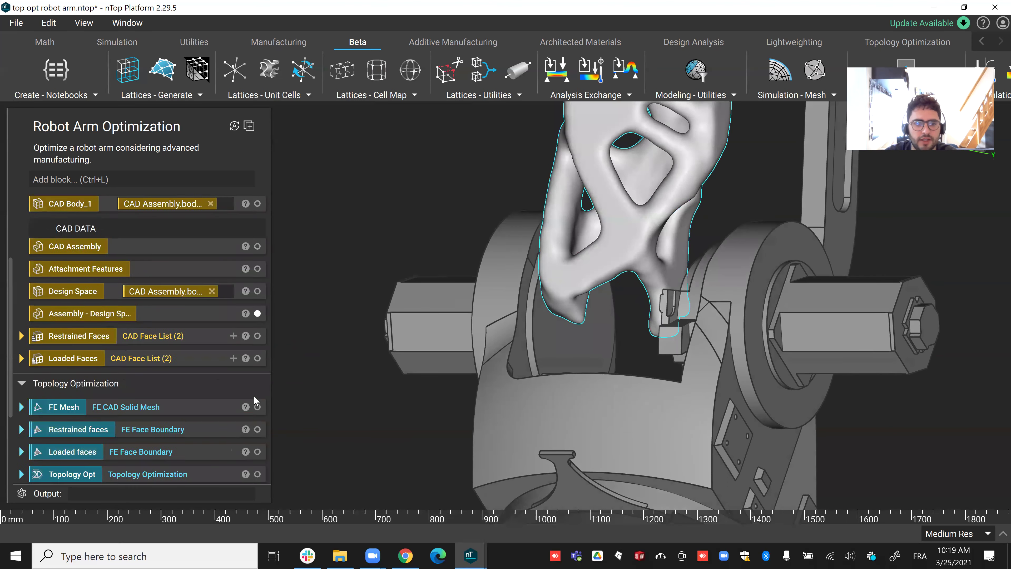
Step: Show the Boolean Intersect result in place of the Smoothened Top Opt body and examine it within the complete robot
scroll(255, 399, down, 2)
click(258, 440)
click(258, 417)
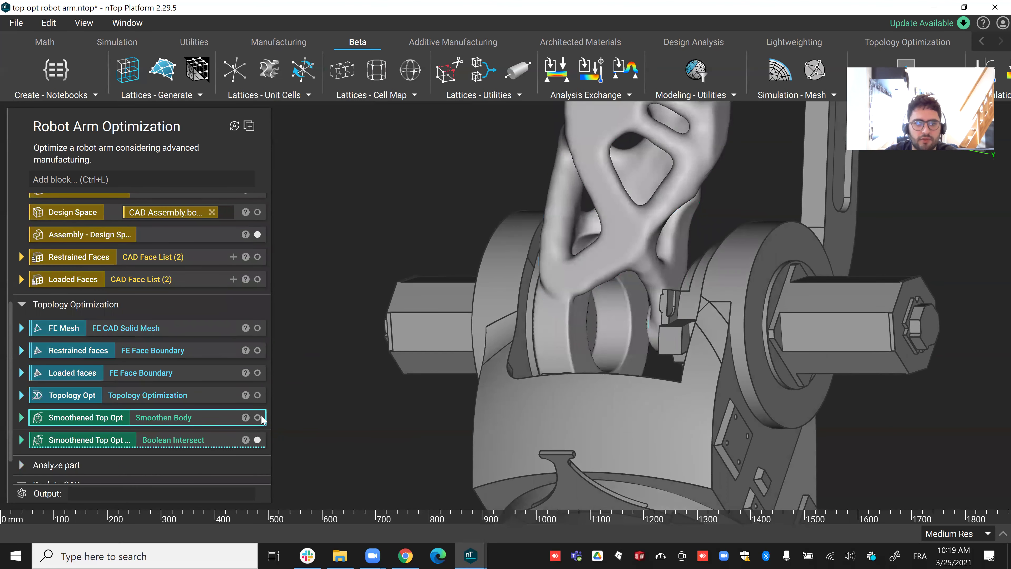
right_drag(674, 255, 771, 248)
scroll(739, 246, down, 5)
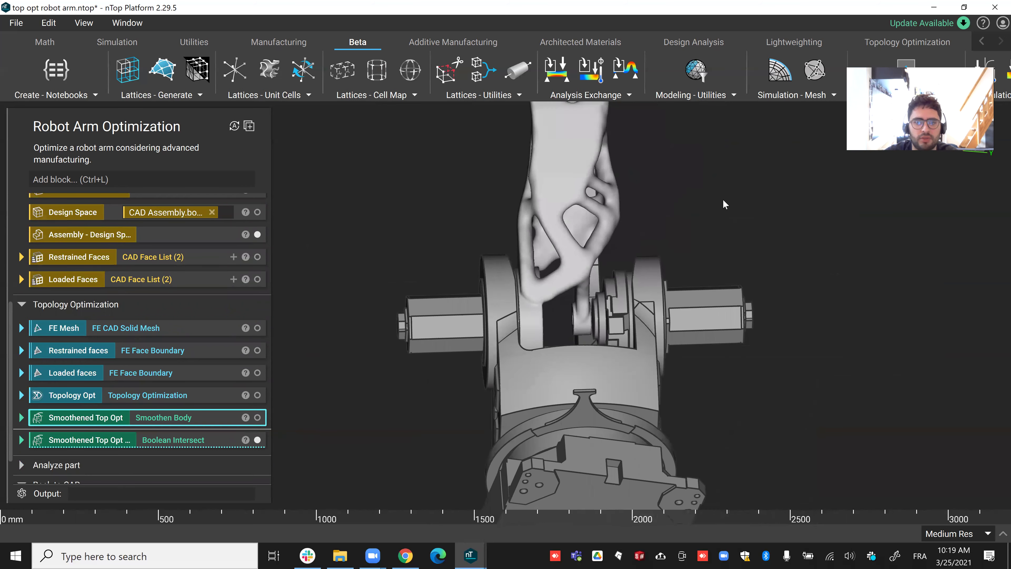
right_drag(681, 283, 455, 335)
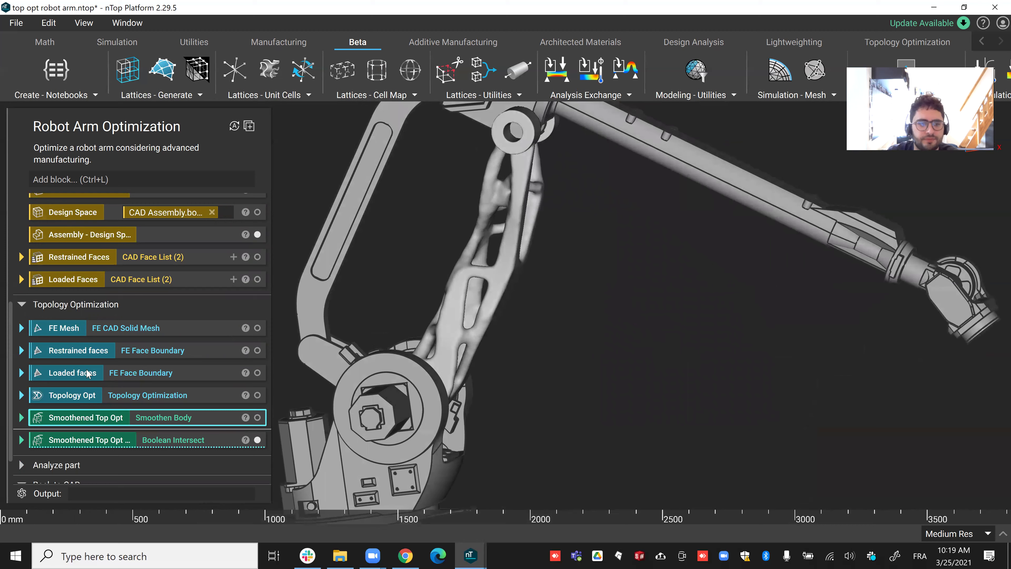
scroll(94, 379, down, 2)
right_drag(695, 280, 590, 280)
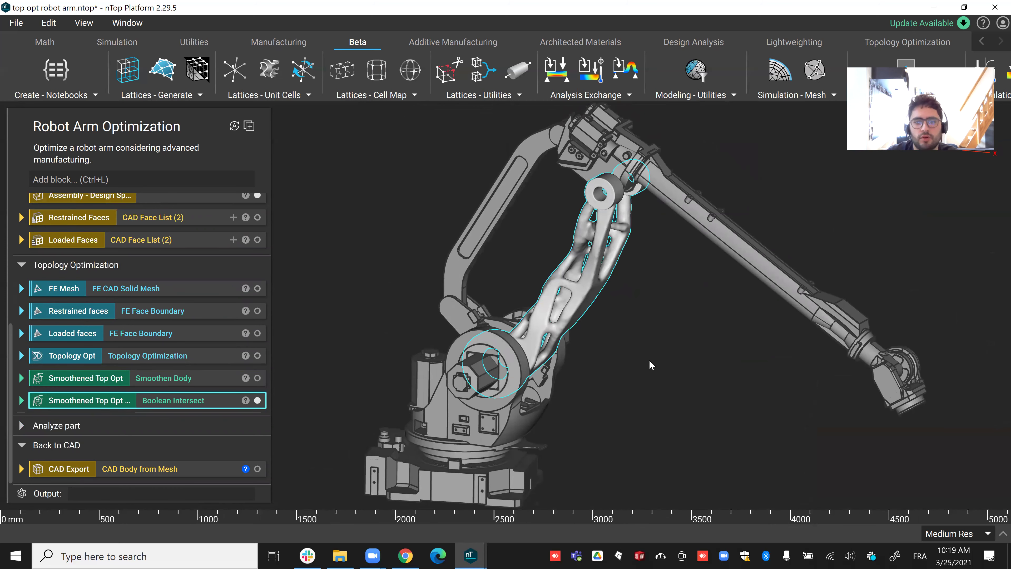
Step: Expand the Analyze part section and assign the Boolean Intersect variable as the FEA drop-in result
click(56, 425)
scroll(58, 392, down, 2)
drag(71, 347, 195, 399)
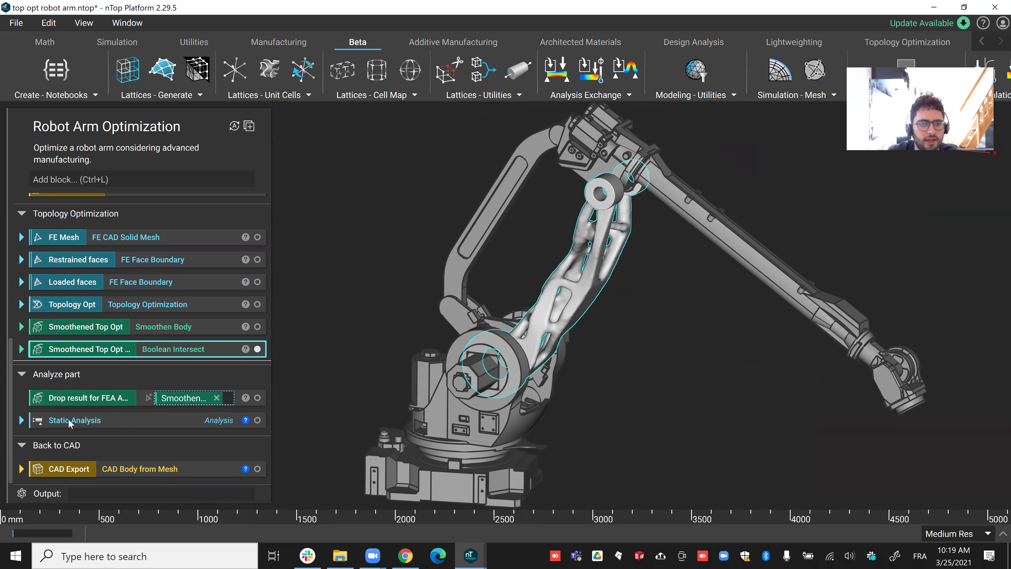
Step: Examine the Static Analysis block's nested model and mesh inputs, collapse it, and select the CAD Export block
click(21, 420)
scroll(71, 375, down, 6)
scroll(103, 263, up, 2)
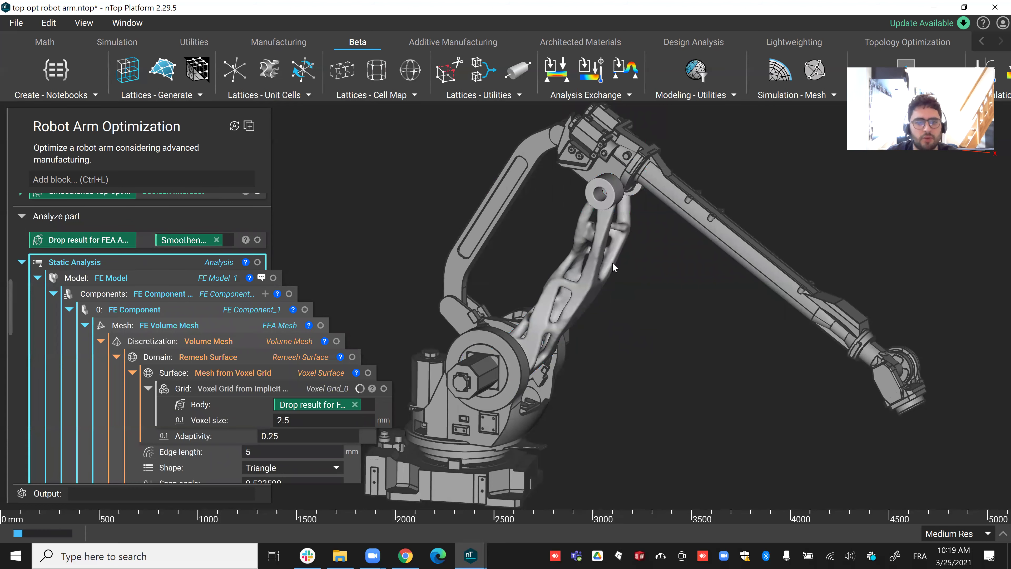
middle_drag(504, 320, 504, 308)
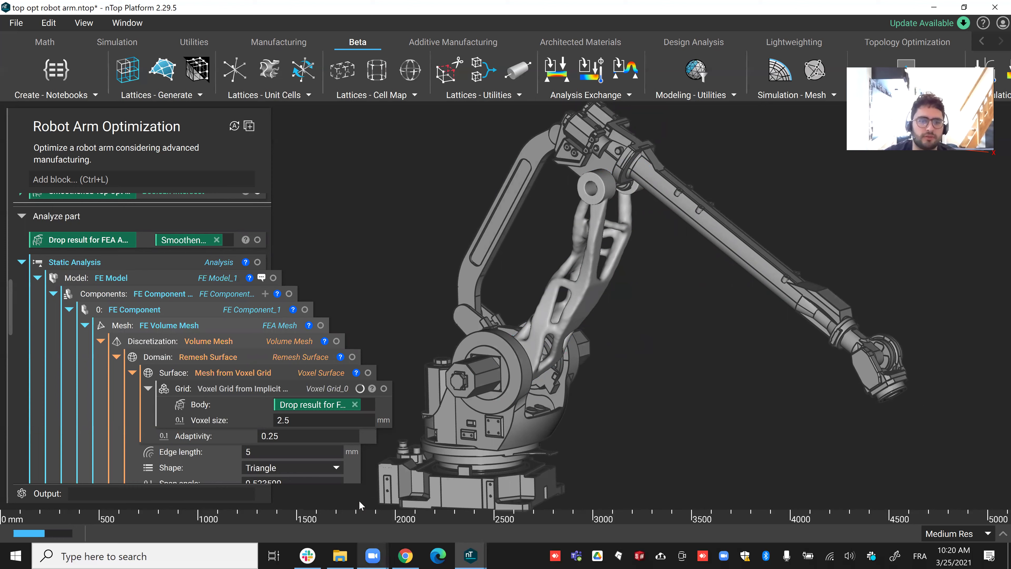
click(21, 261)
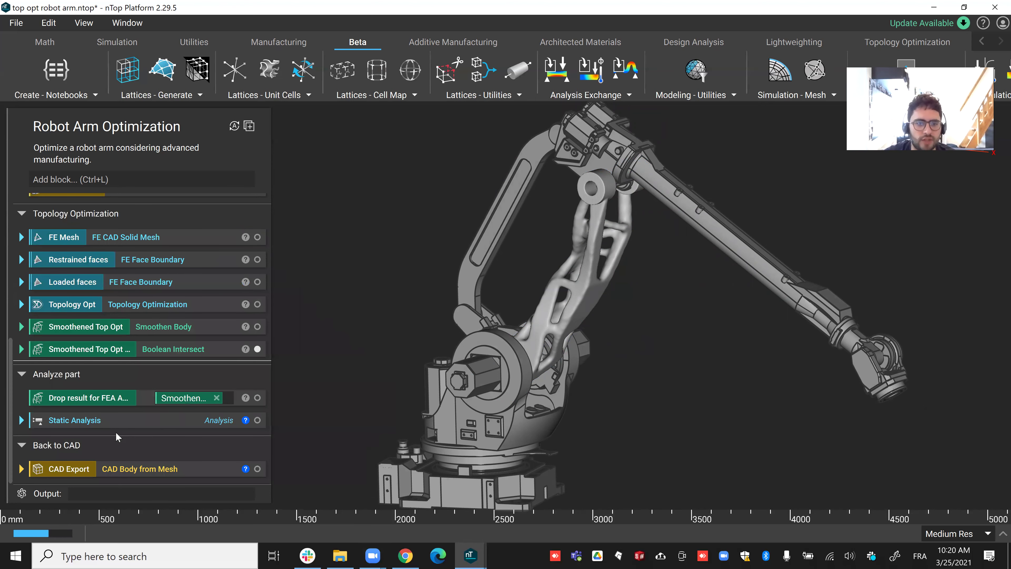
click(65, 471)
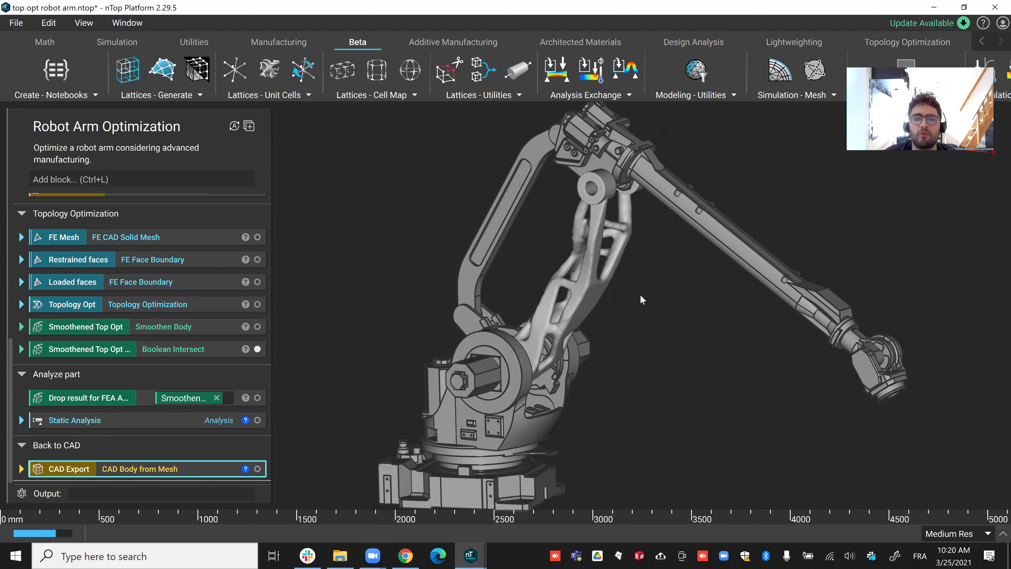
drag(639, 294, 633, 293)
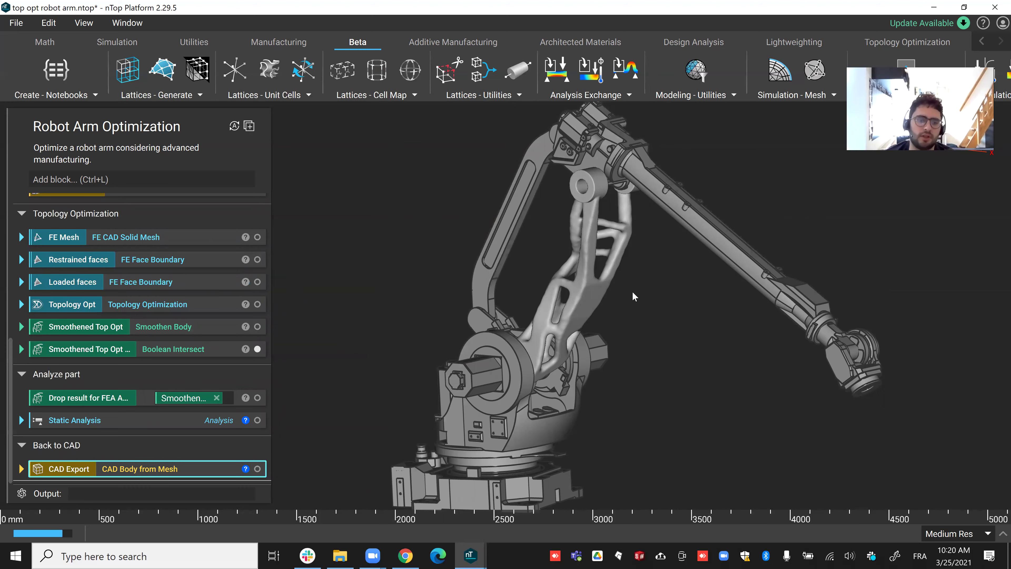
Step: Switch to the Robot Arm Topology Optimization notebook, collapse the TopOp Body block, and isolate the Static Analysis result
mouse_move(478, 556)
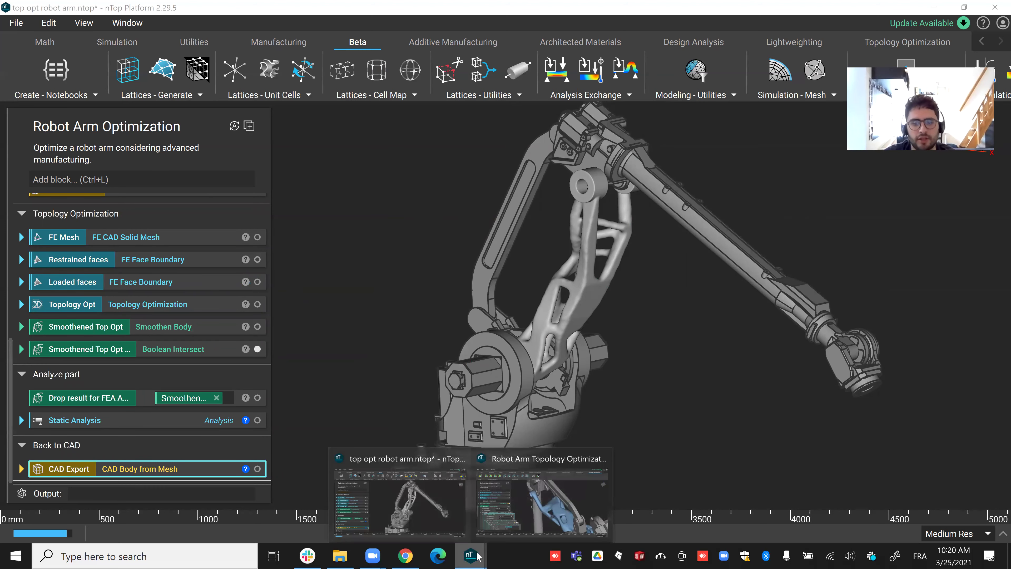
click(512, 503)
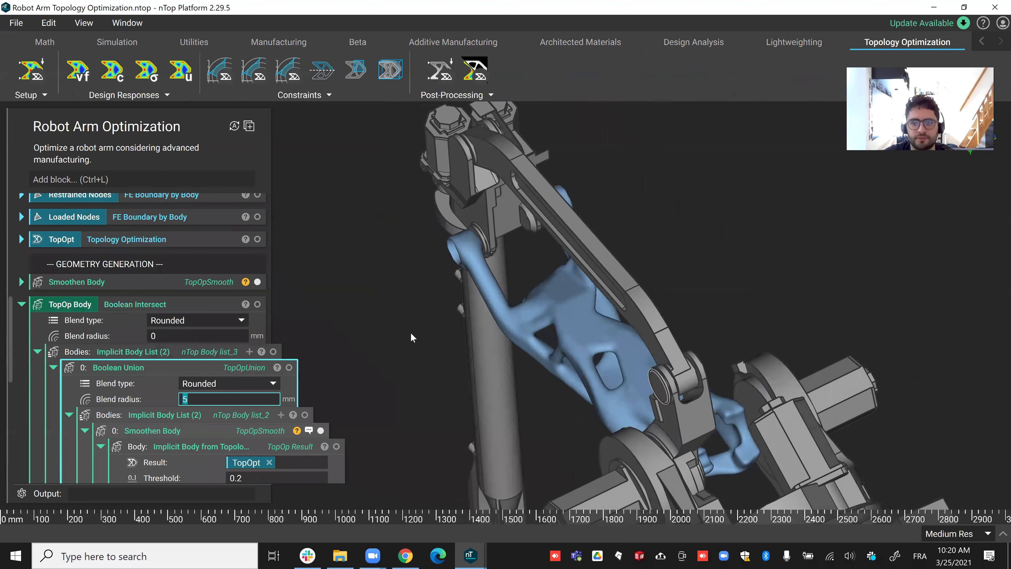
right_drag(413, 338, 78, 366)
click(22, 304)
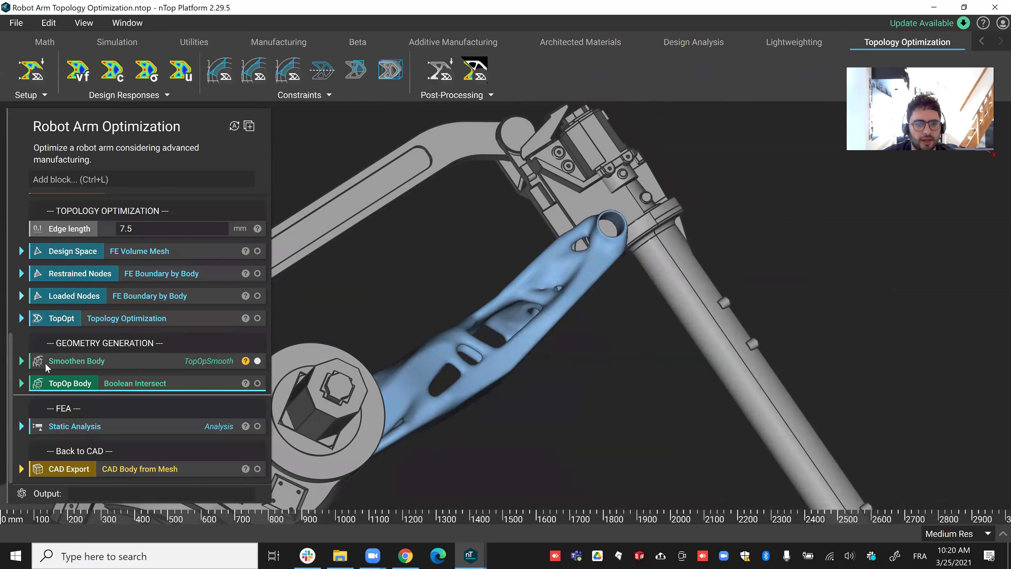
key(i)
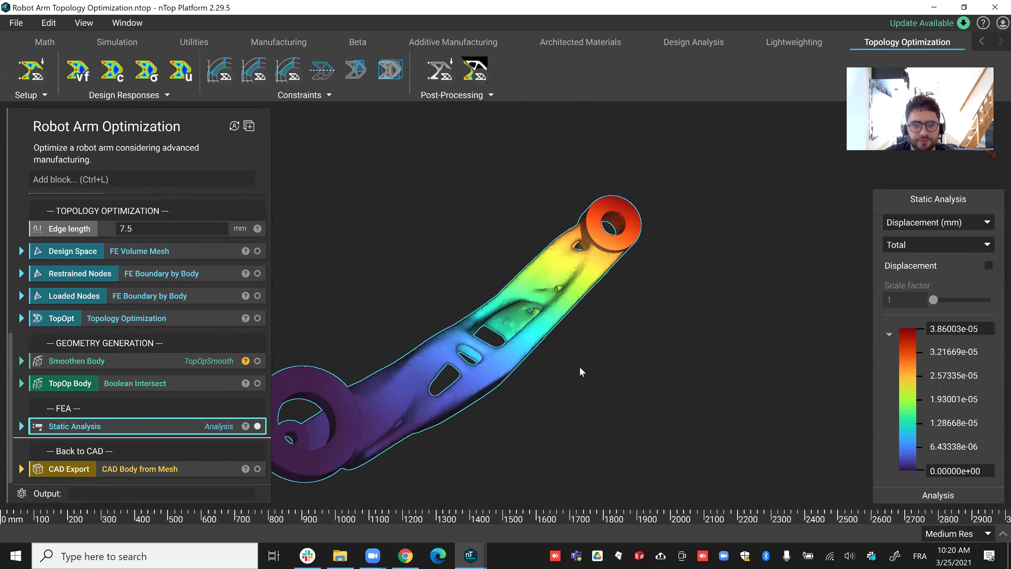
Step: Enable the displaced shape display for the Static Analysis result with a scale factor of 0
scroll(580, 367, down, 4)
right_drag(497, 361, 384, 315)
click(989, 266)
mouse_move(936, 302)
mouse_down()
mouse_move(976, 301)
mouse_move(925, 303)
mouse_up()
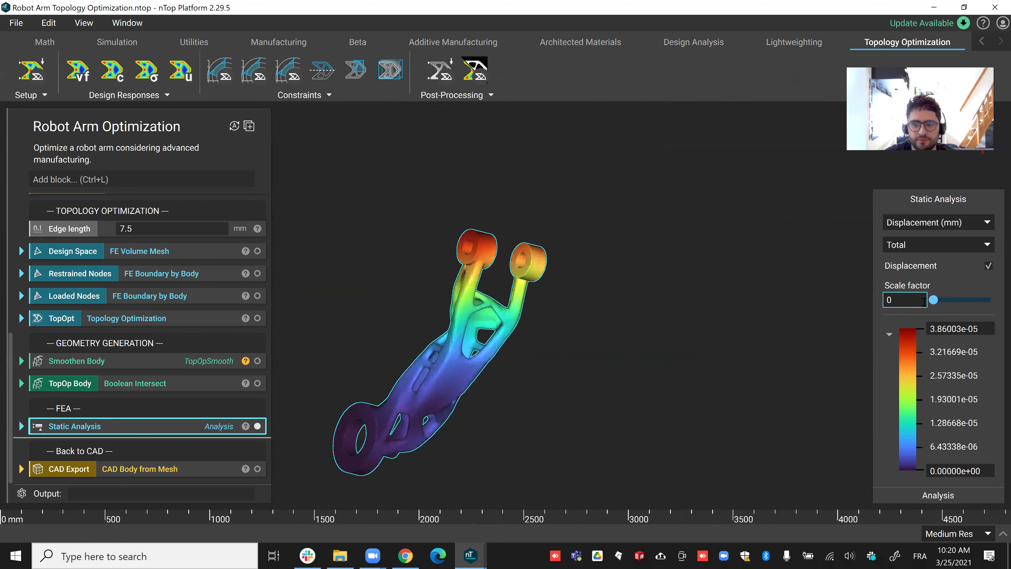
Step: Display the Static Analysis result as Von Mises stress and set the color legend's maximum to 3e3 Pa
click(936, 231)
click(936, 258)
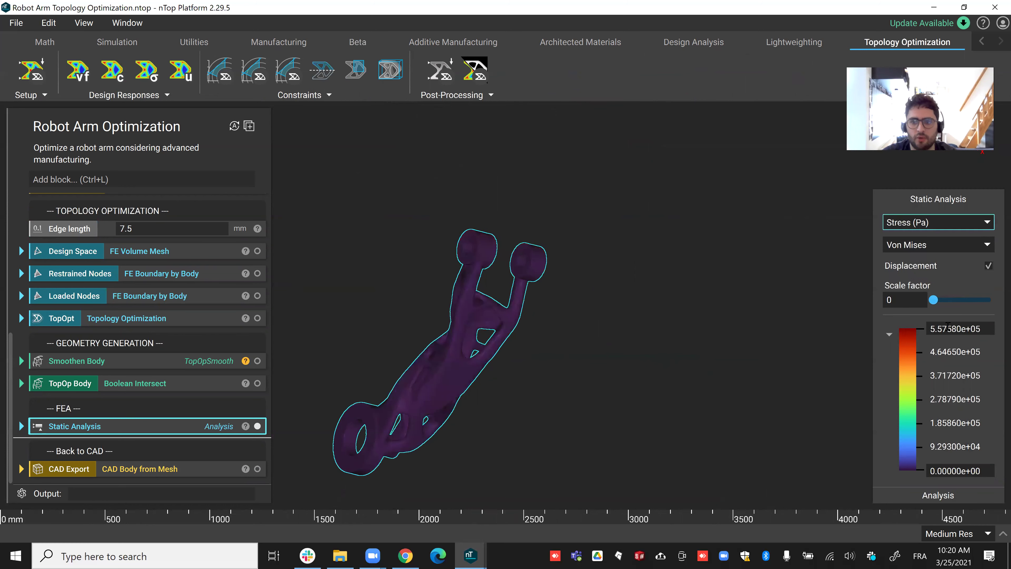
click(987, 327)
key(BackSpace)
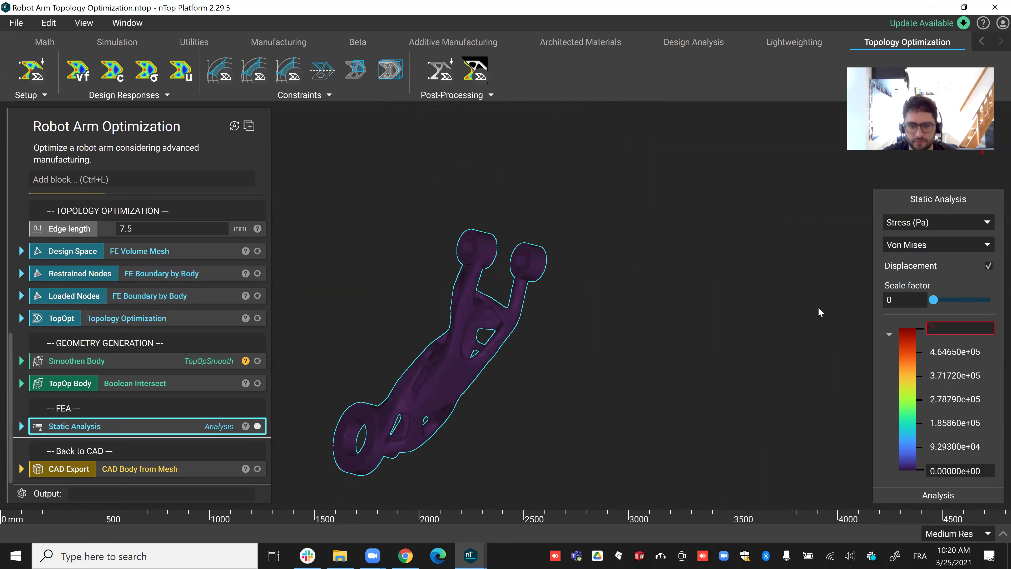
text(3e5)
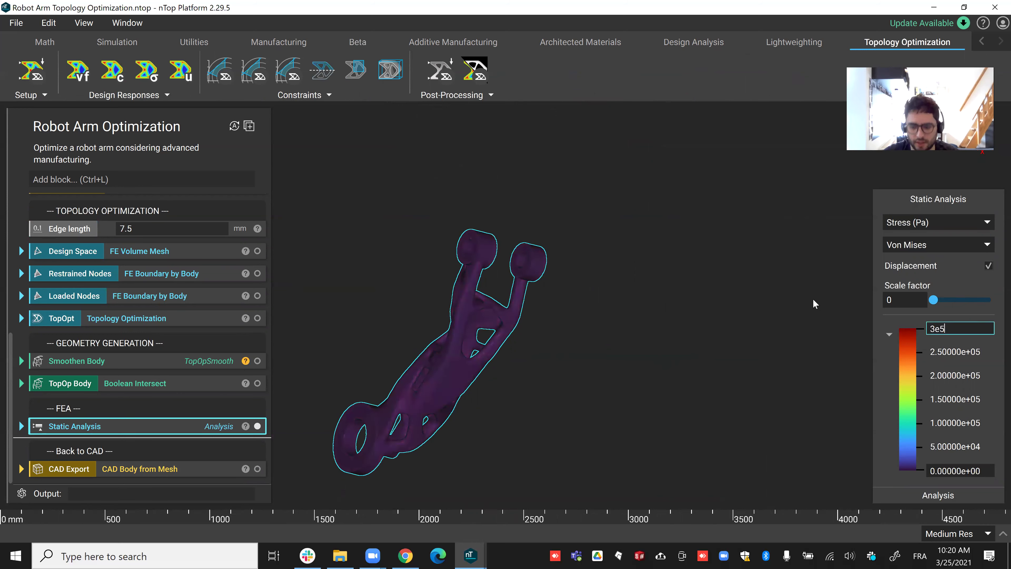
key(BackSpace)
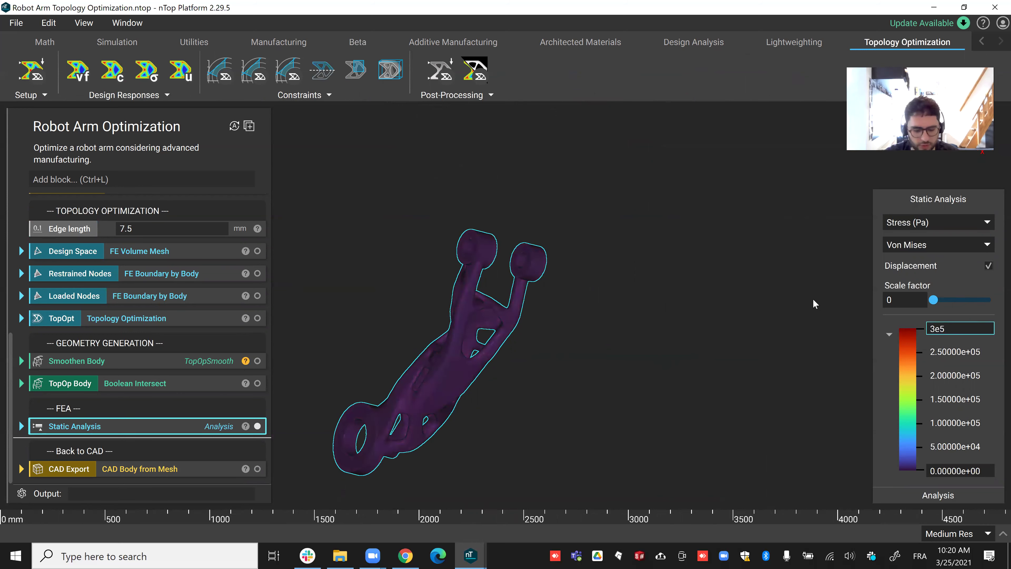
text(3)
click(684, 318)
right_drag(684, 319, 508, 352)
click(526, 369)
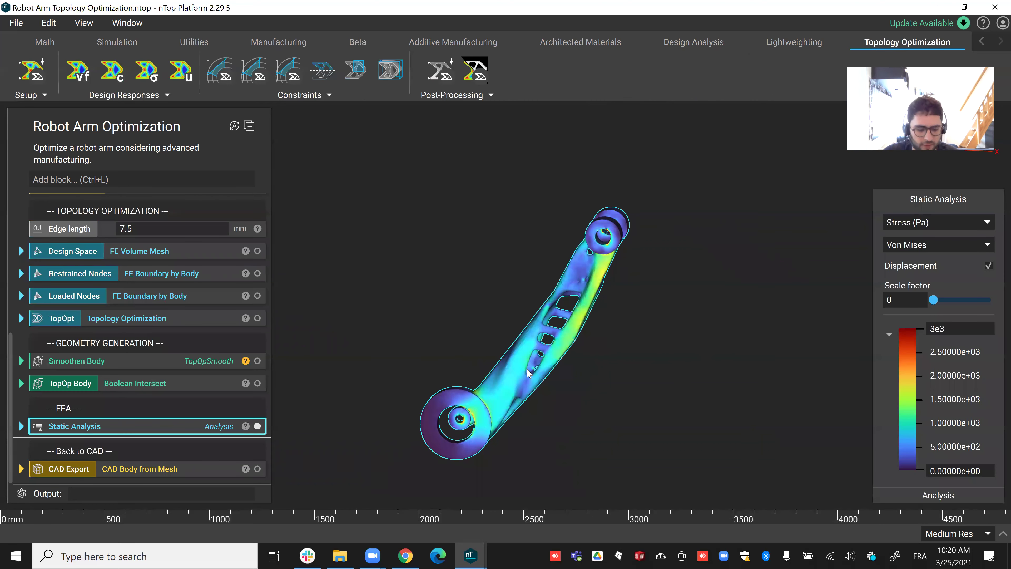
Step: Inspect the internal stresses with a global section cut tilted and shifted along the arm, and close the section cut
key(x)
right_drag(590, 336, 535, 405)
scroll(553, 372, up, 6)
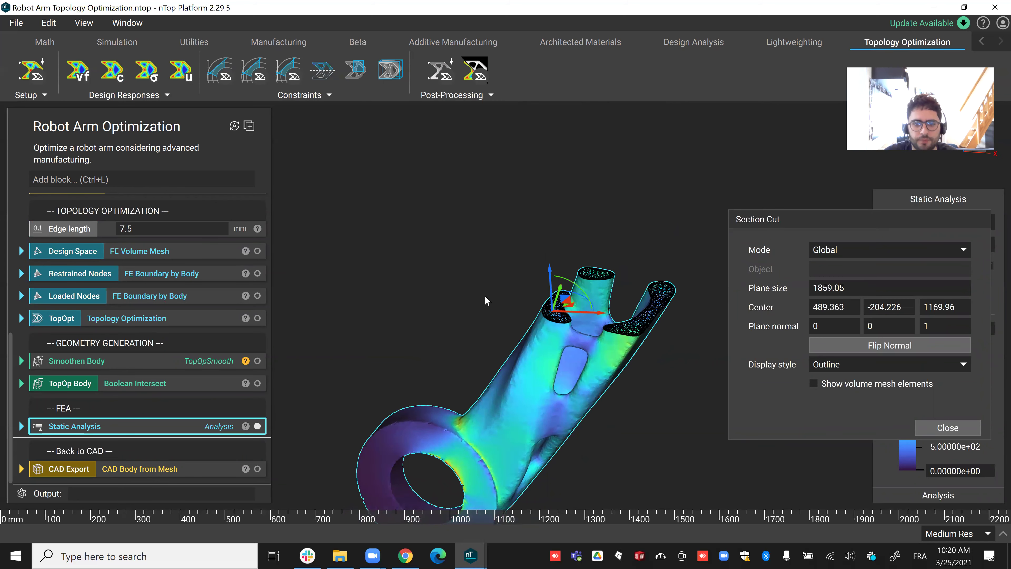
drag(548, 279, 594, 391)
middle_drag(432, 422, 584, 360)
drag(583, 361, 653, 279)
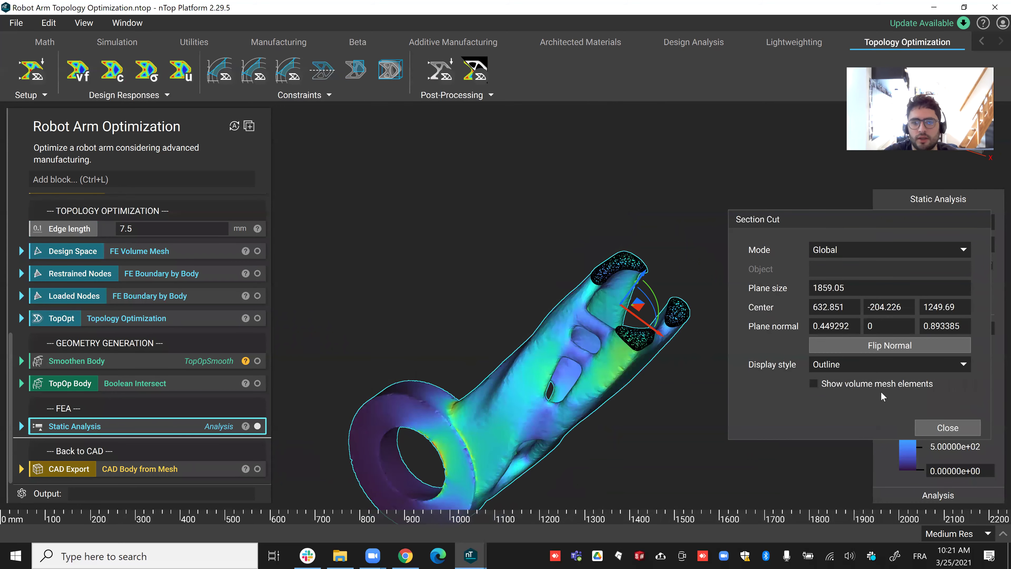
click(935, 431)
Step: Isolate the CAD Export body and view the converted robot arm from several sides
click(139, 470)
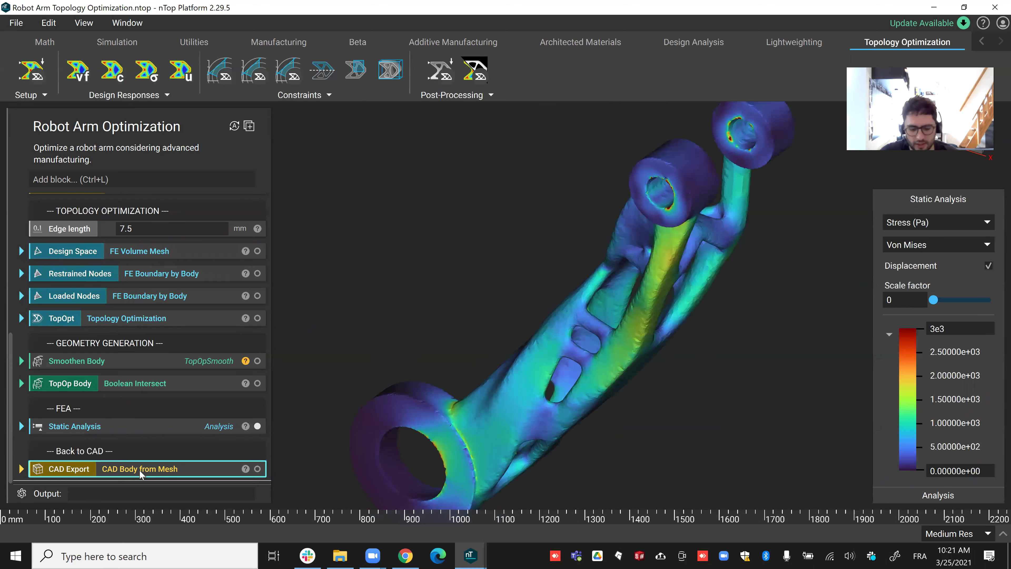
key(i)
scroll(648, 412, down, 3)
middle_drag(649, 412, 458, 276)
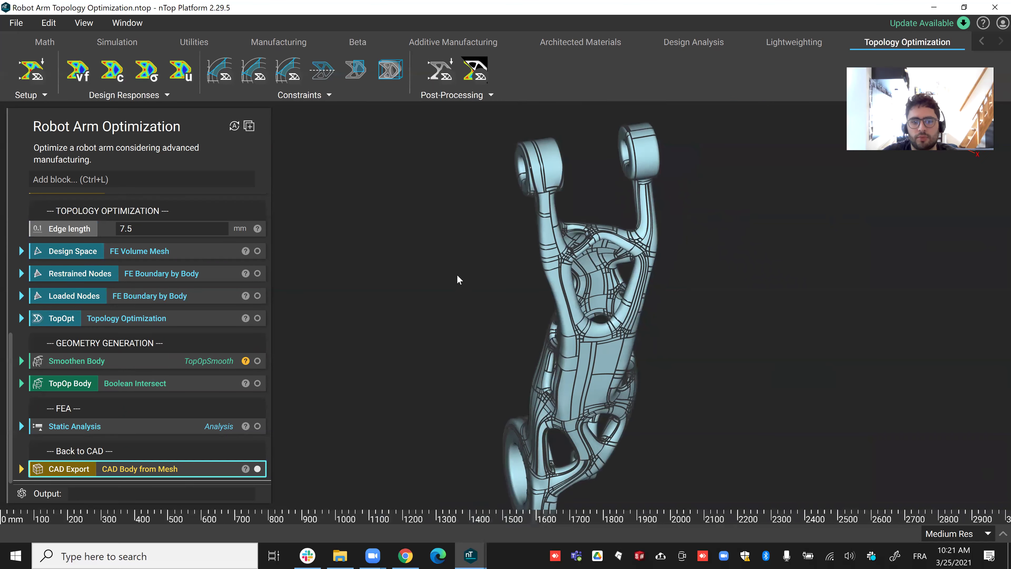
middle_drag(538, 315, 240, 366)
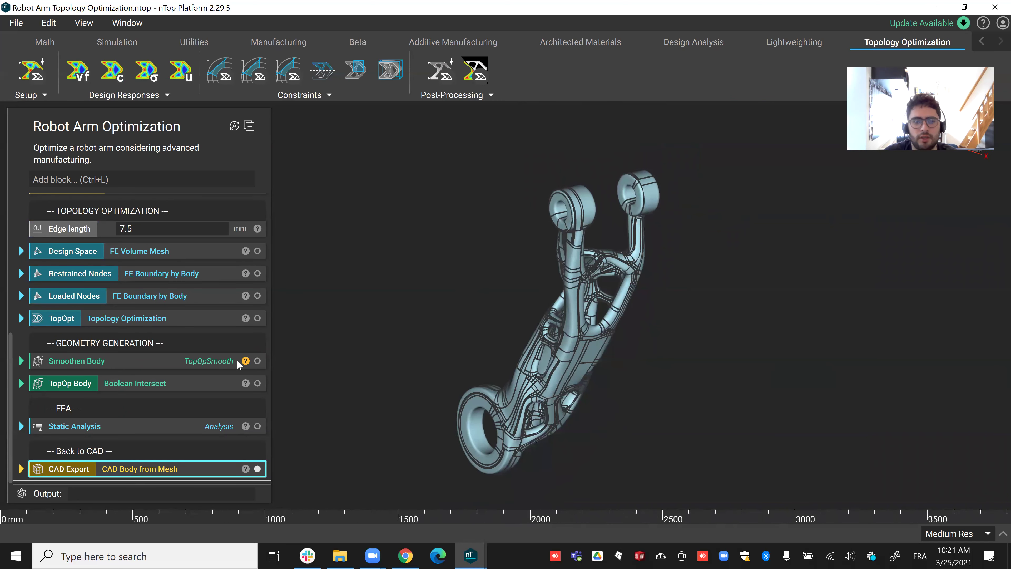
Step: Show the Assembly - Design Space block together with the exported arm to view the part within the full robot
scroll(211, 351, up, 6)
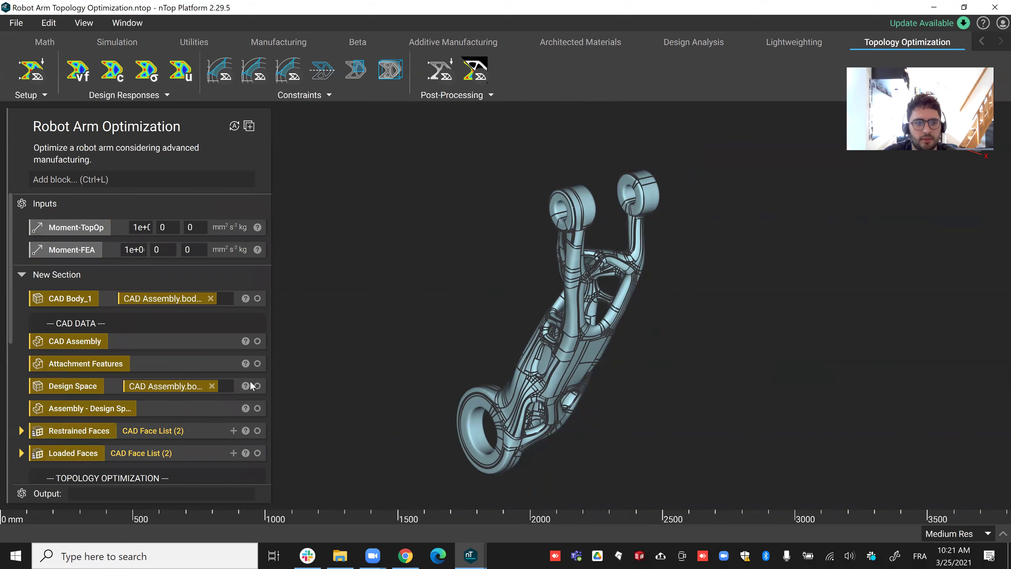
click(257, 408)
middle_drag(510, 346, 666, 271)
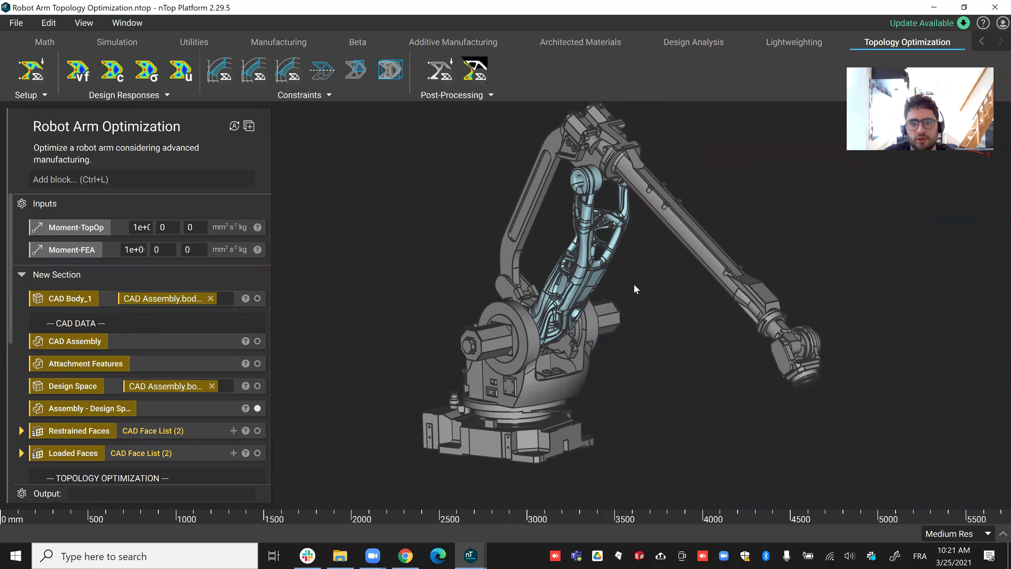
middle_drag(634, 286, 635, 309)
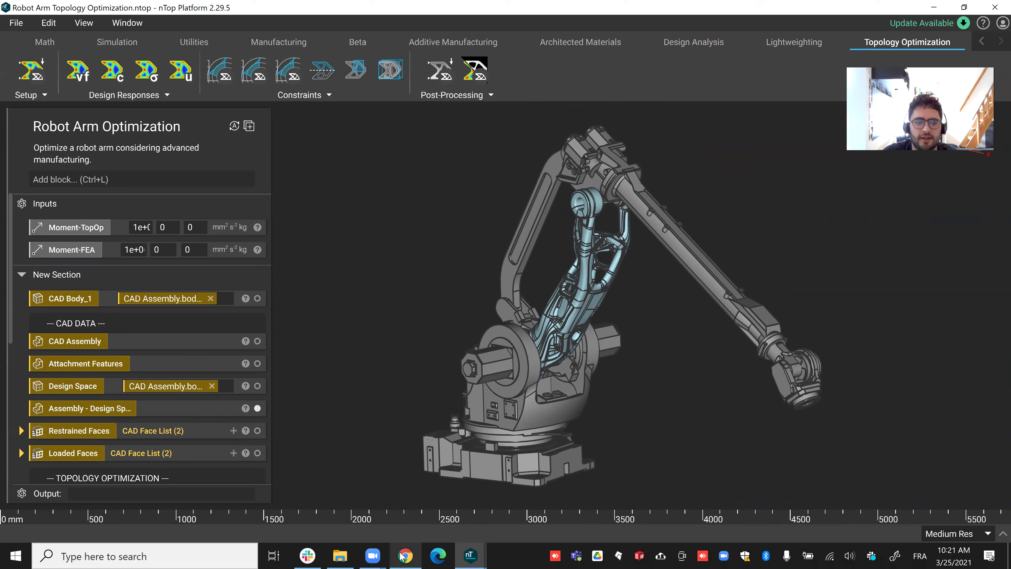
right_drag(581, 374, 616, 335)
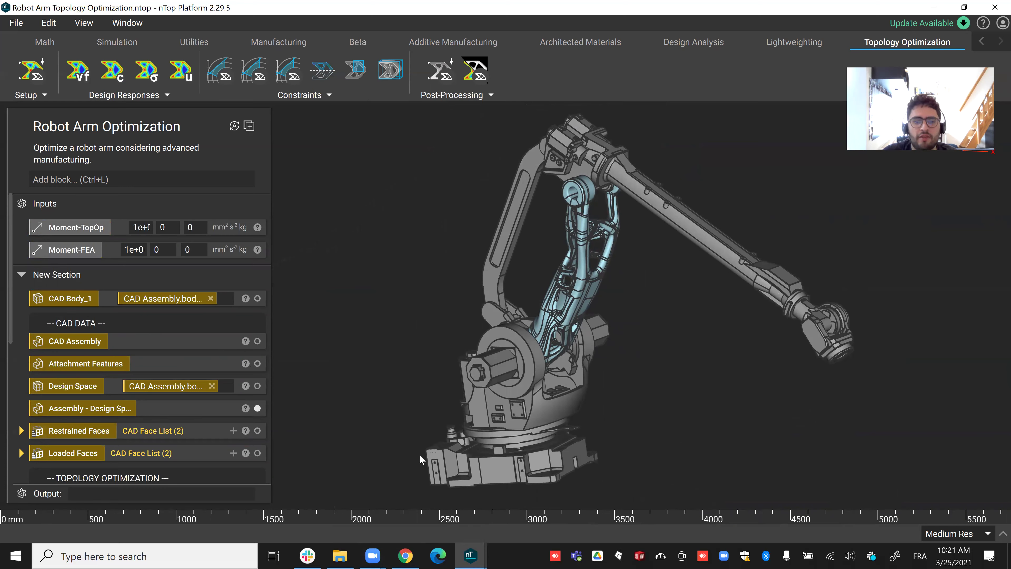
Step: Switch to Chrome and play the robot arm mold design and casting simulation video in full screen
click(405, 555)
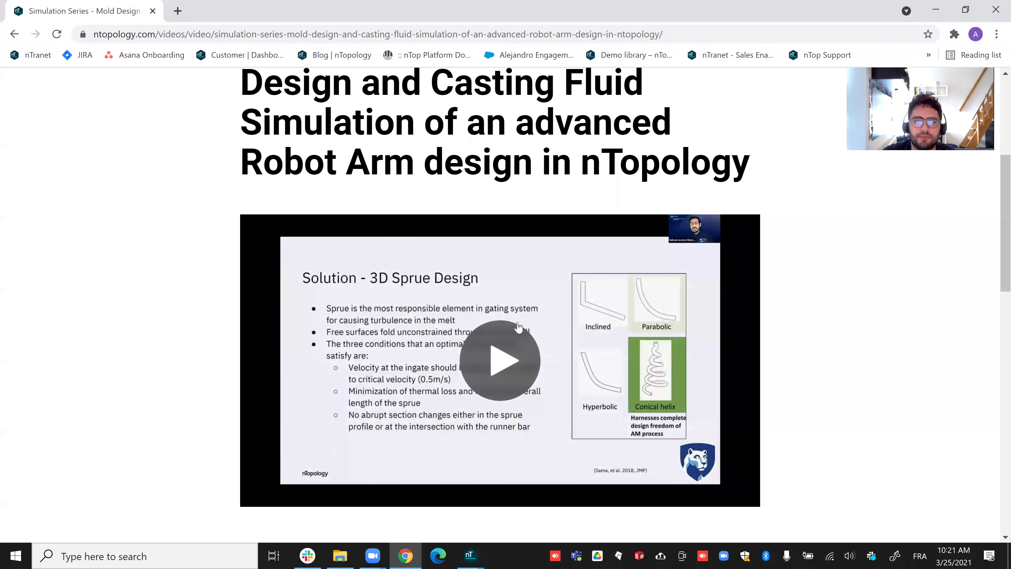
click(500, 365)
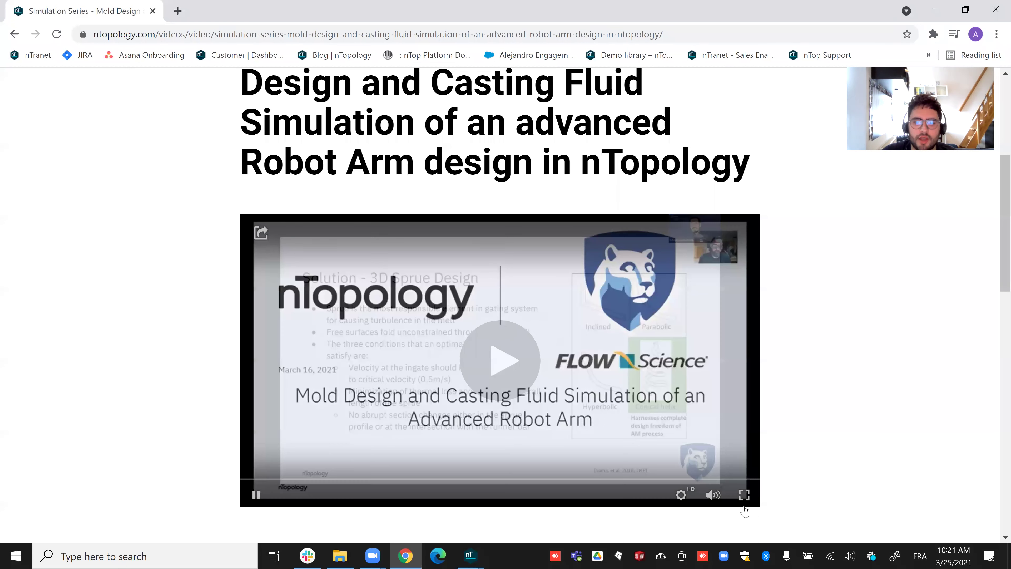
click(744, 494)
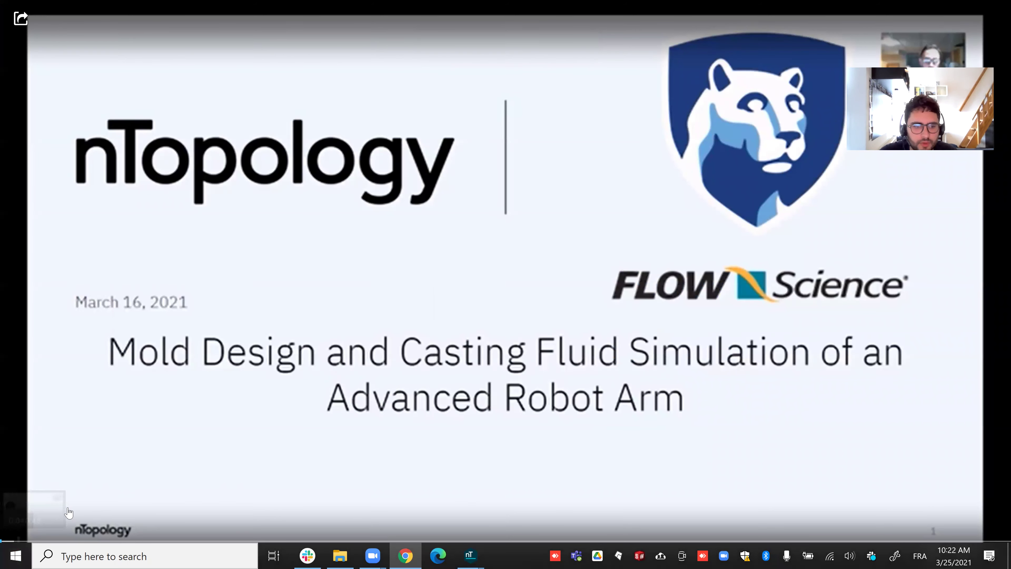
Step: Mute the mold design video and return it to full screen
key(Escape)
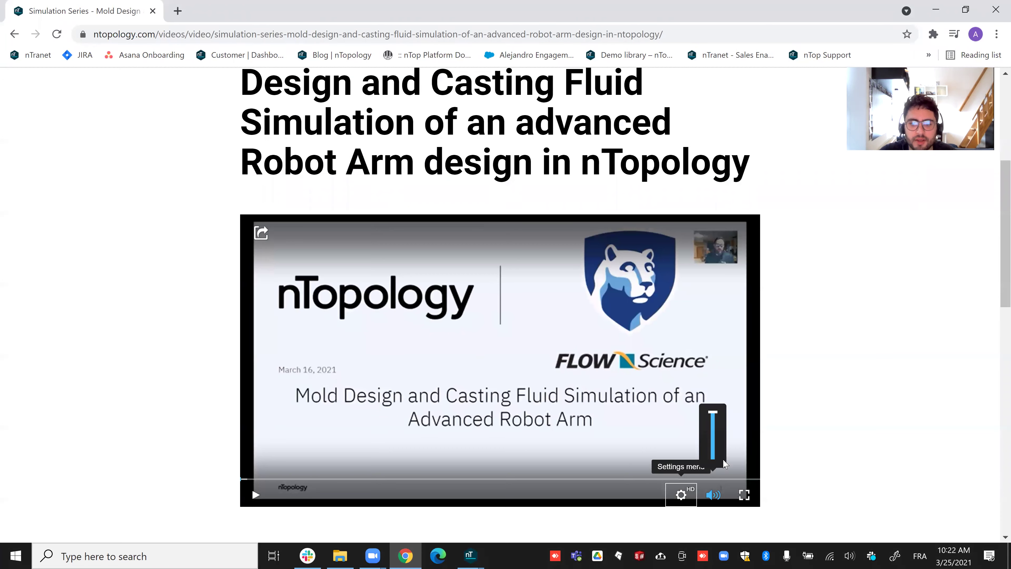
drag(721, 417, 715, 477)
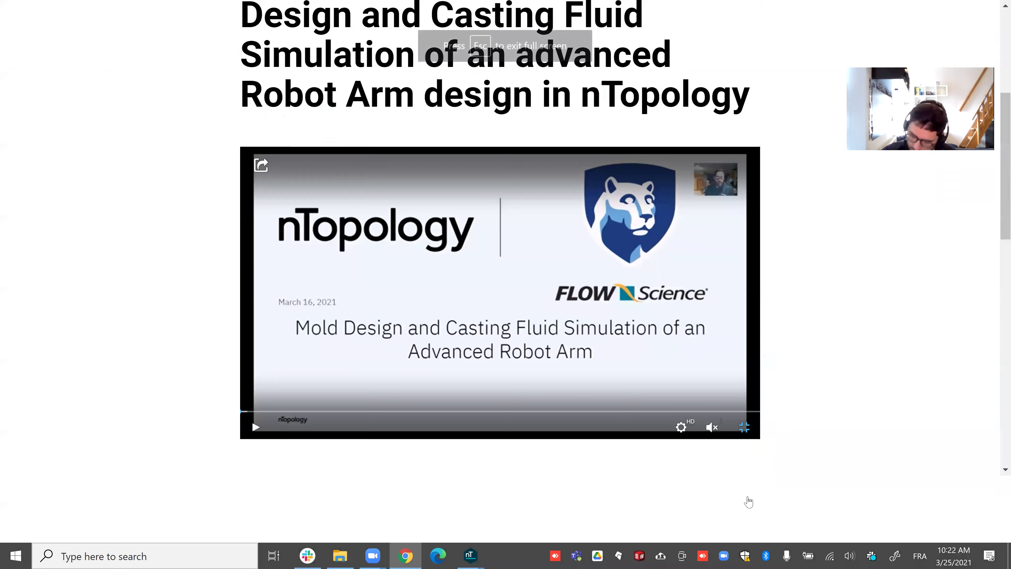
click(745, 495)
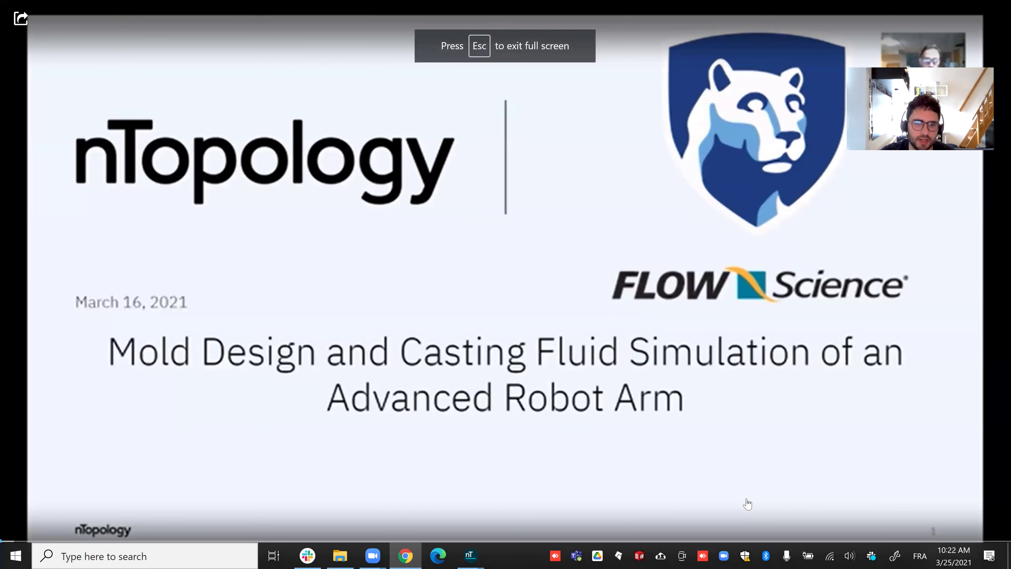